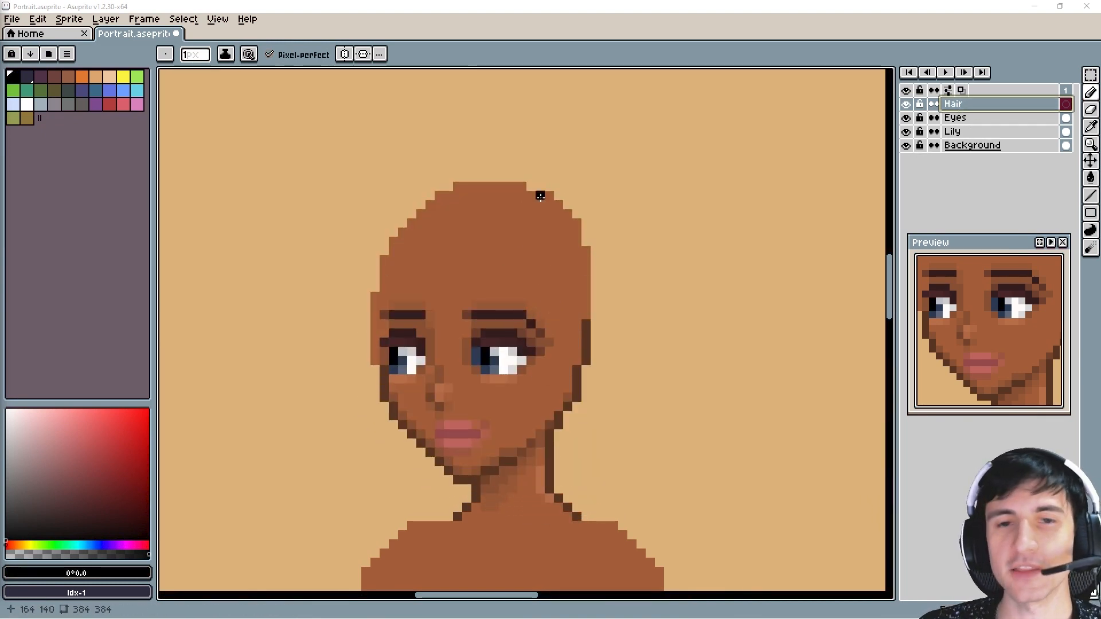
Outline a bob-shaped hairstyle around the head and along the hairline on the Hair layer in palette blue Idx-17.
click(109, 90)
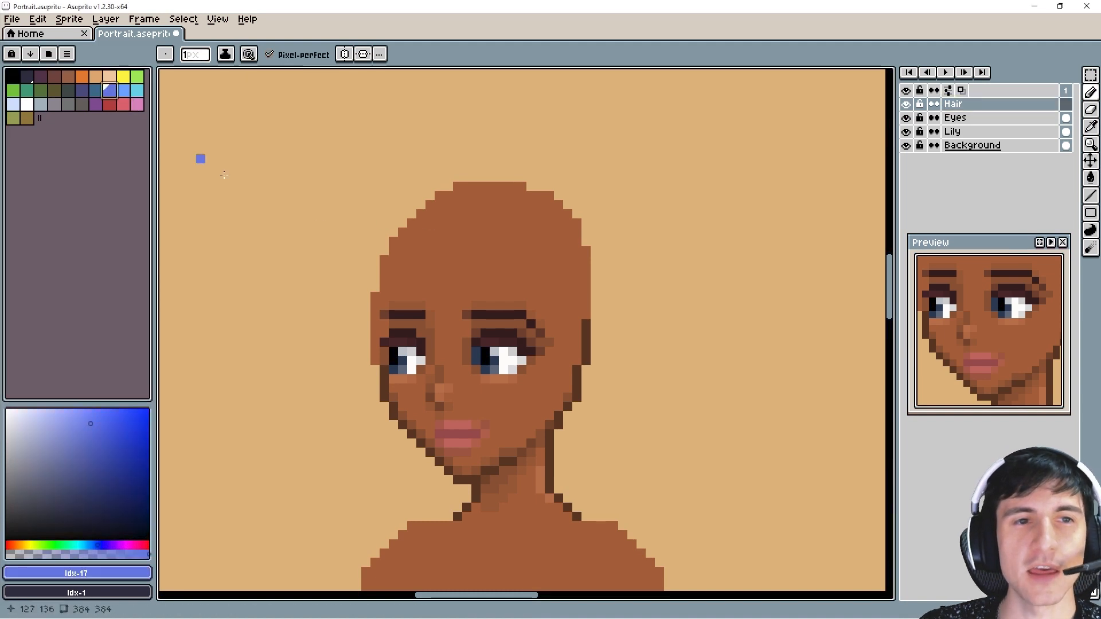
mouse_move(392, 278)
mouse_down()
mouse_move(537, 290)
mouse_move(570, 321)
mouse_move(577, 374)
mouse_up()
click(391, 285)
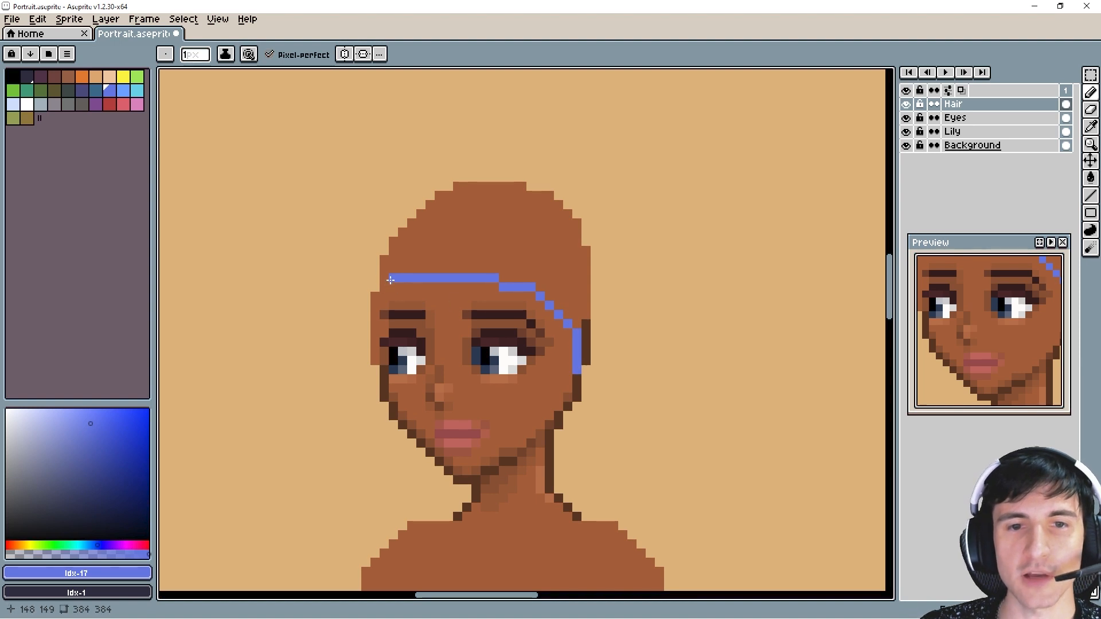
mouse_move(390, 280)
mouse_down()
mouse_move(371, 314)
mouse_move(374, 396)
mouse_move(427, 462)
mouse_move(361, 465)
mouse_move(335, 365)
mouse_move(337, 313)
mouse_move(362, 206)
mouse_move(386, 183)
mouse_move(471, 155)
mouse_move(529, 165)
mouse_move(585, 203)
mouse_move(632, 304)
mouse_move(651, 390)
mouse_move(621, 461)
mouse_move(560, 462)
mouse_move(588, 373)
mouse_up()
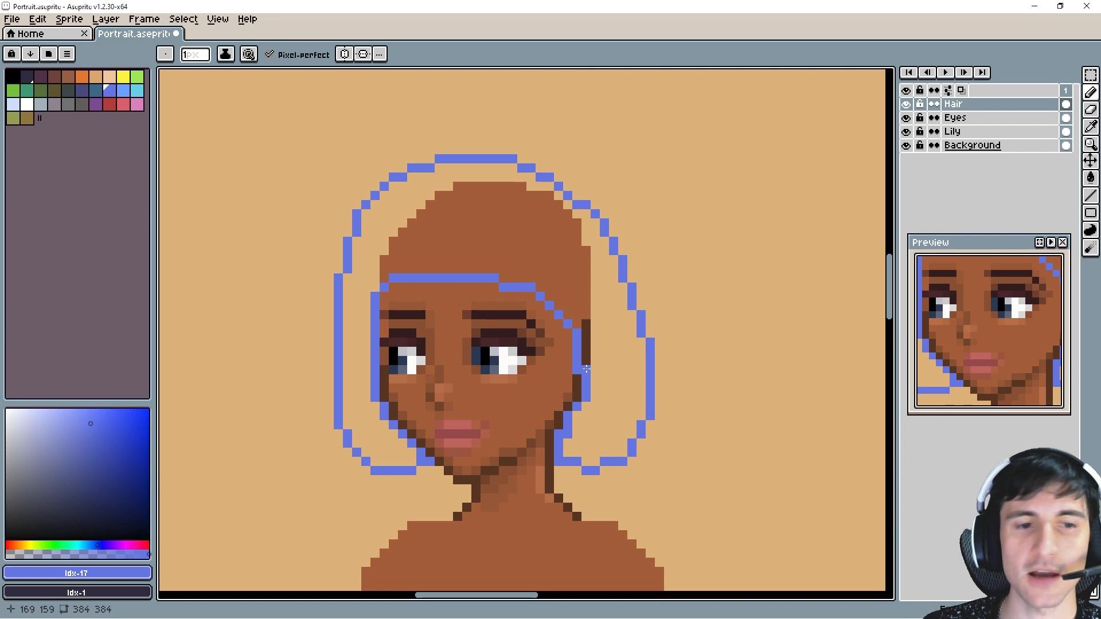
Fill the hair outline with the same blue using the Paint Bucket tool.
key(g)
click(609, 329)
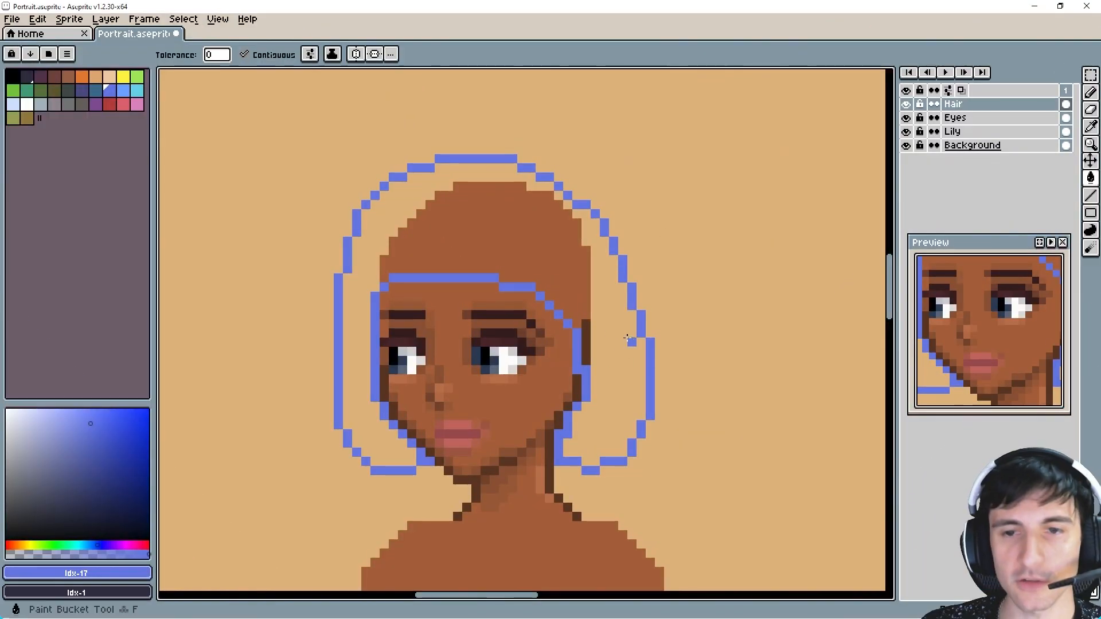
click(625, 344)
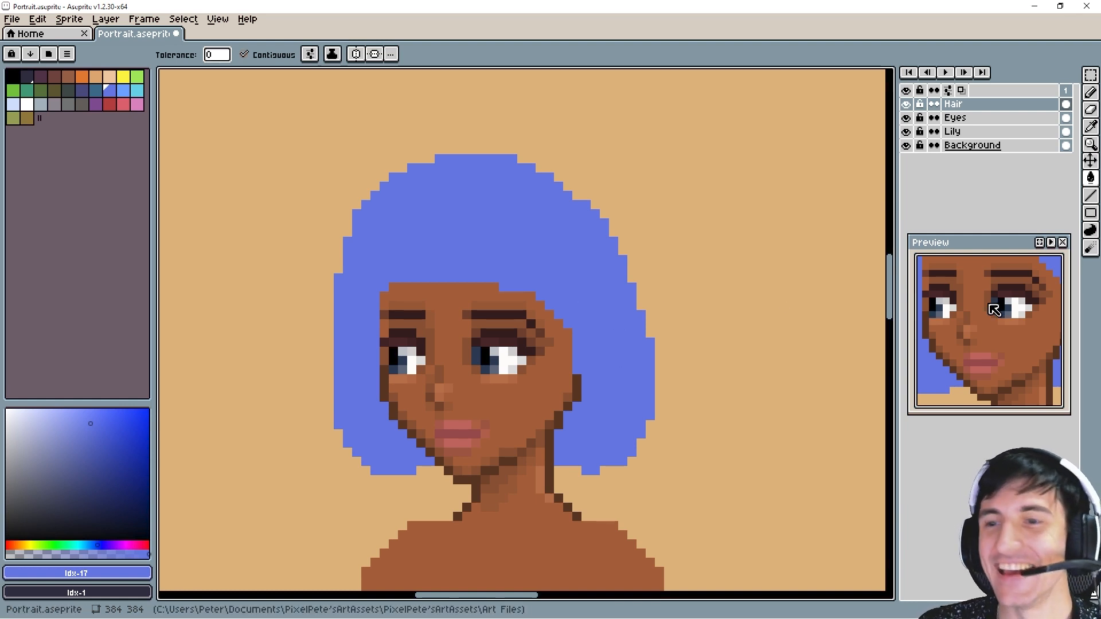
Zoom and reposition the Preview so that it frames the whole head and hair.
scroll(990, 328, down, 3)
mouse_move(993, 315)
mouse_down()
mouse_move(983, 343)
mouse_move(989, 333)
mouse_up()
scroll(983, 343, down, 1)
scroll(982, 342, up, 1)
scroll(984, 342, up, 1)
scroll(985, 342, down, 1)
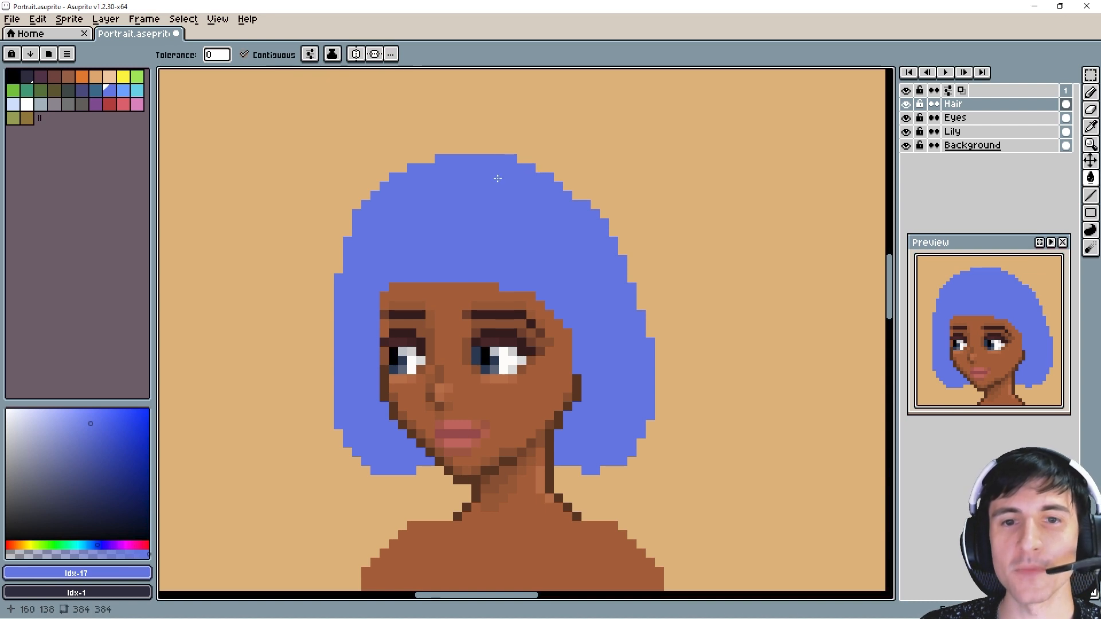
key(m)
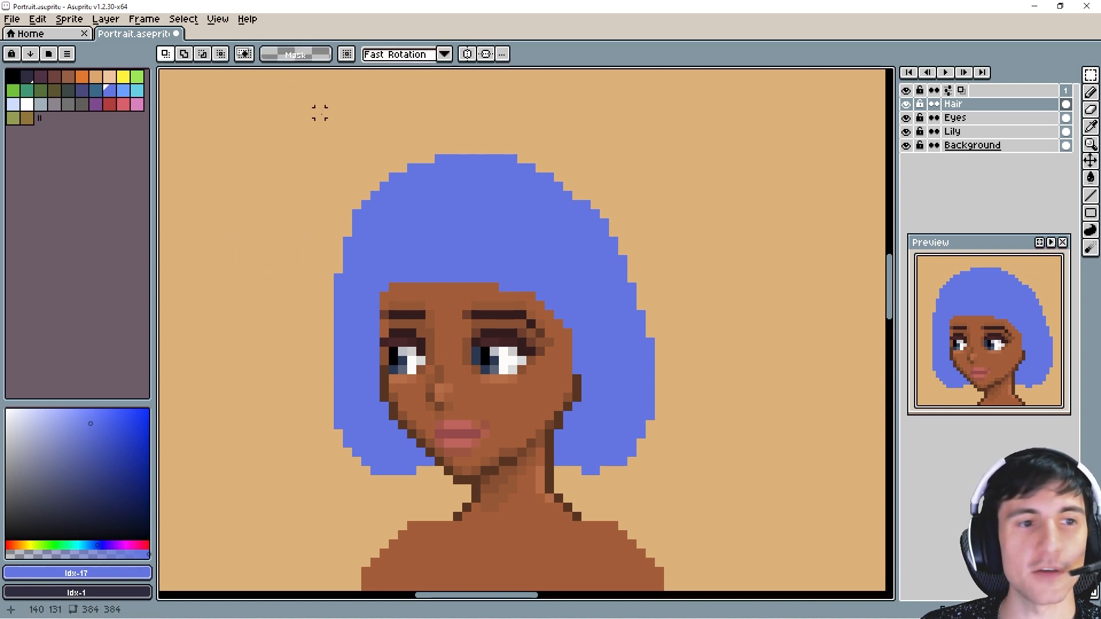
drag(317, 111, 642, 231)
key(Delete)
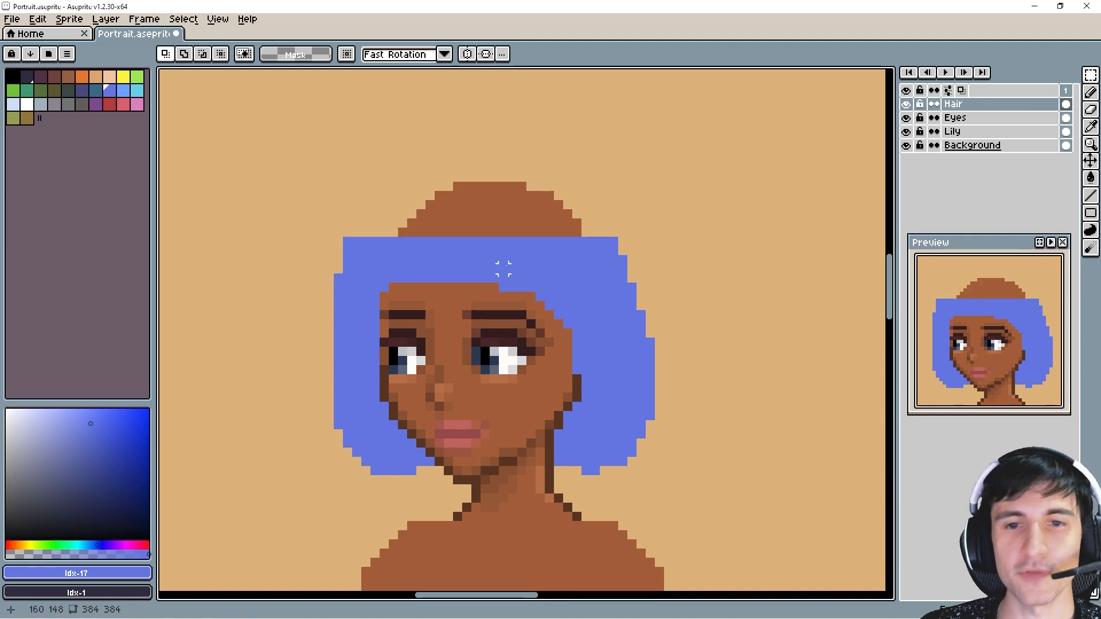
key(ctrl+z)
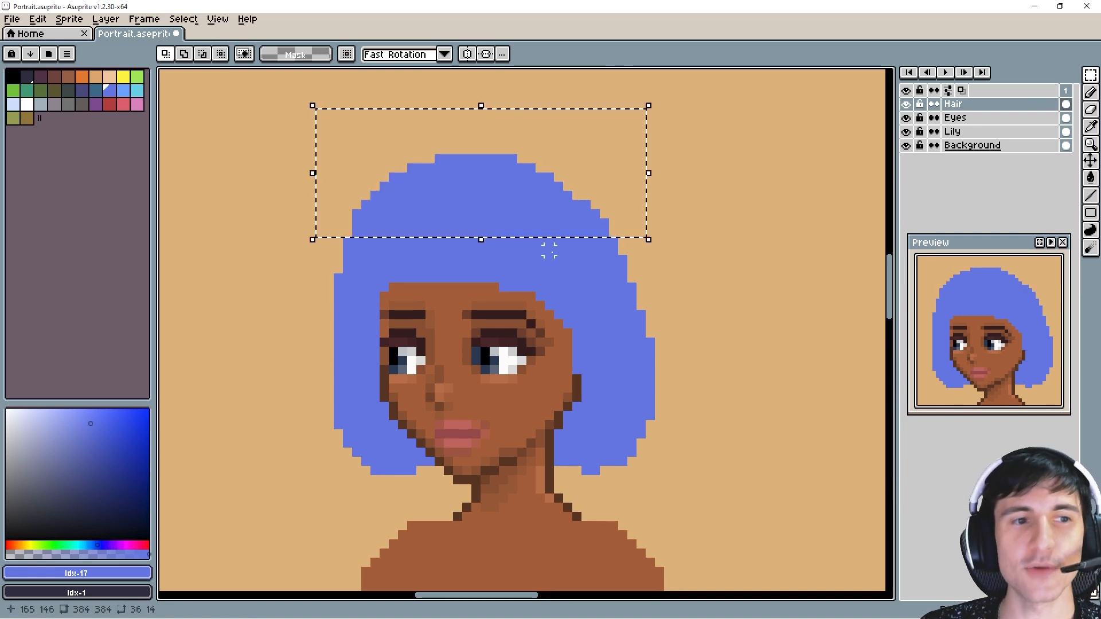
key(ctrl+d)
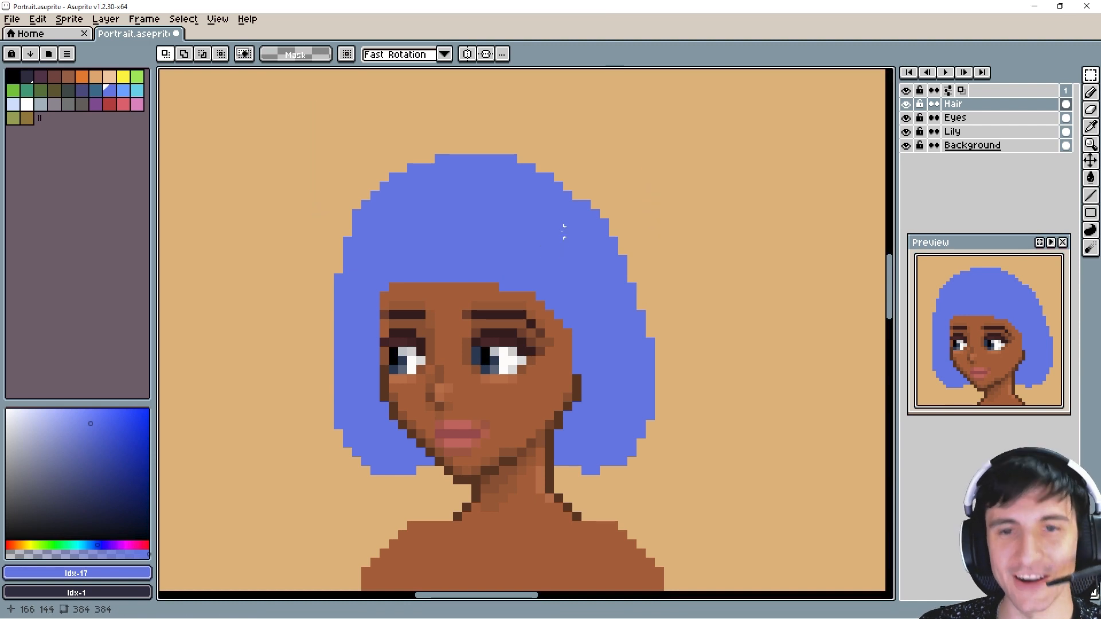
Sample the hair blue #5b6ee1 and pencil extra volume onto the crown and back of the hair.
key(i)
click(543, 214)
key(b)
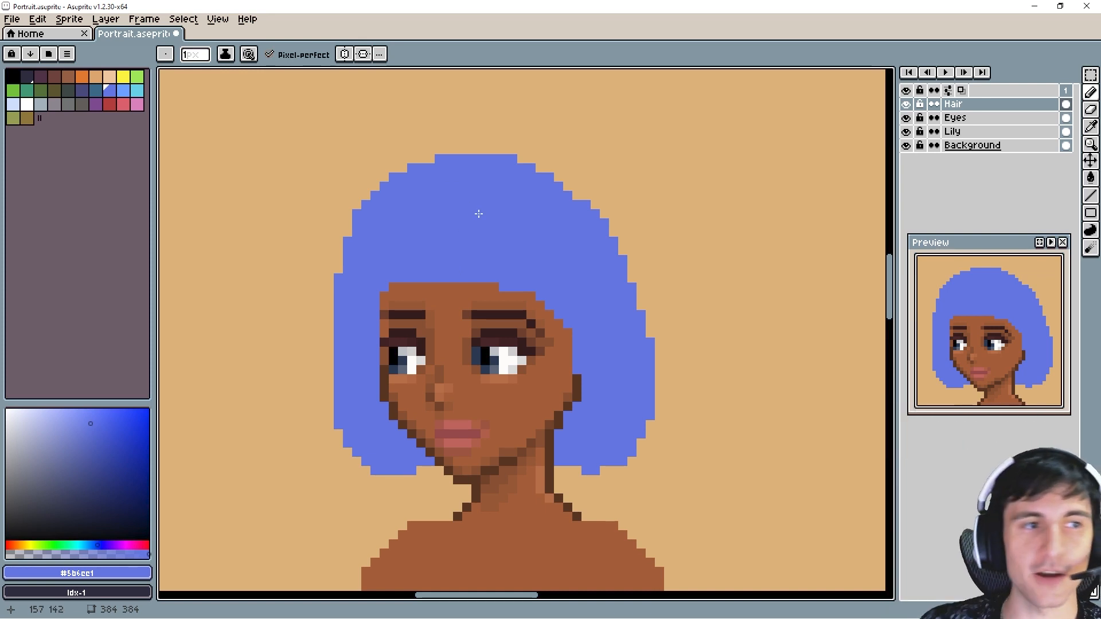
mouse_move(513, 164)
mouse_down()
mouse_move(563, 172)
mouse_move(625, 243)
mouse_move(638, 327)
mouse_move(616, 227)
mouse_move(543, 165)
mouse_move(597, 191)
mouse_move(637, 279)
mouse_move(625, 219)
mouse_move(594, 188)
mouse_up()
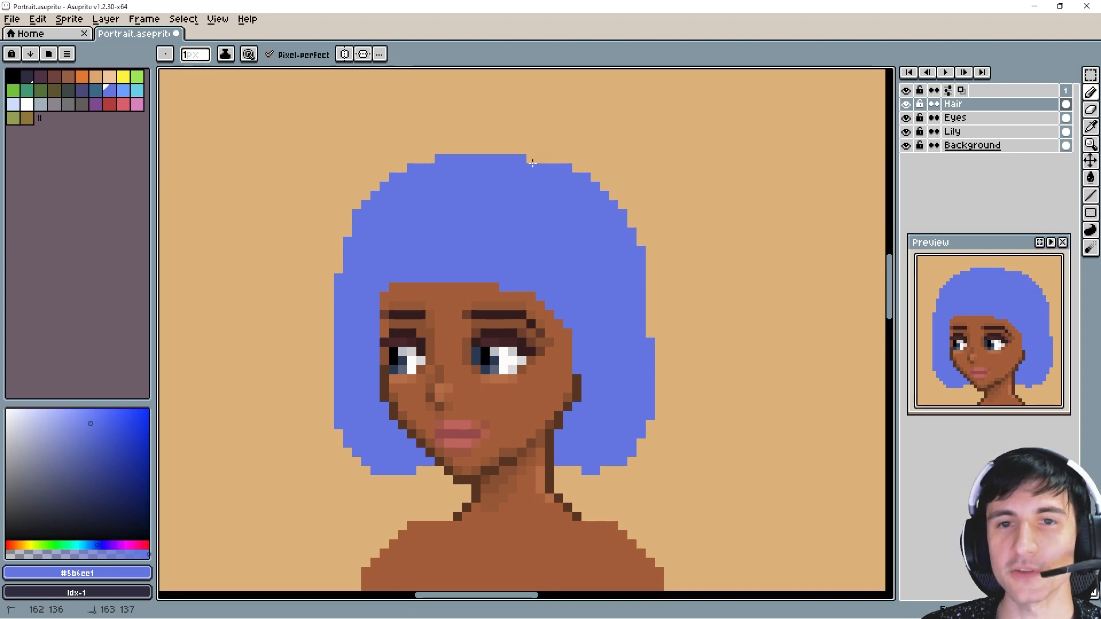
mouse_move(636, 227)
mouse_down()
mouse_move(654, 323)
mouse_move(629, 214)
mouse_move(600, 181)
mouse_move(532, 162)
mouse_up()
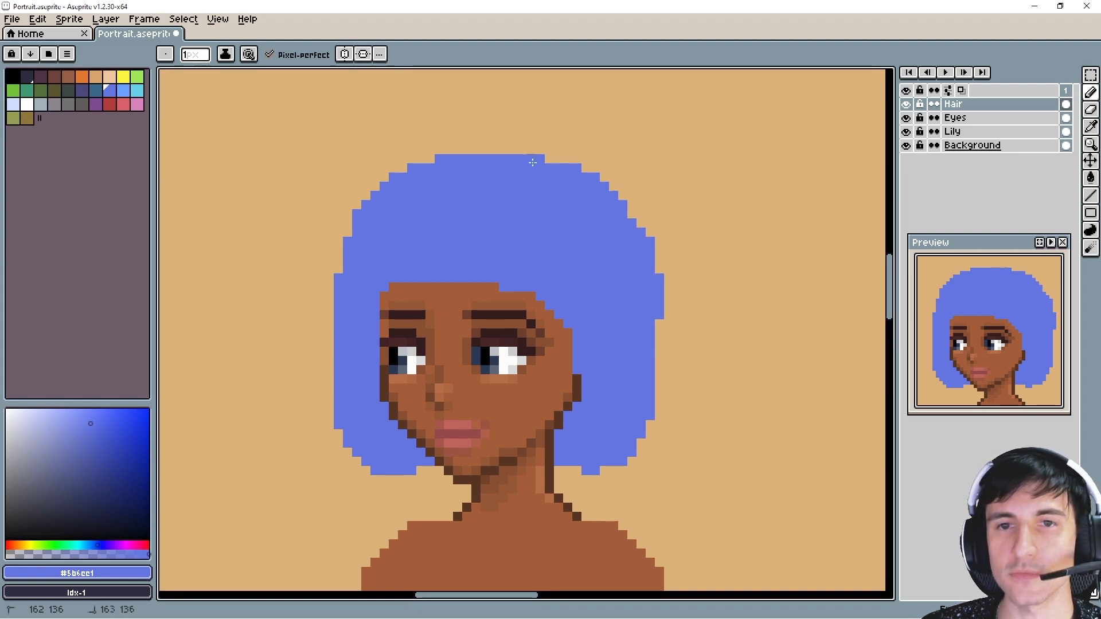
click(549, 158)
drag(612, 270, 602, 256)
Erase the bulging pixels along the back edge of the hair to smooth its silhouette.
key(e)
mouse_move(631, 218)
mouse_down()
mouse_move(649, 246)
mouse_move(649, 328)
mouse_up()
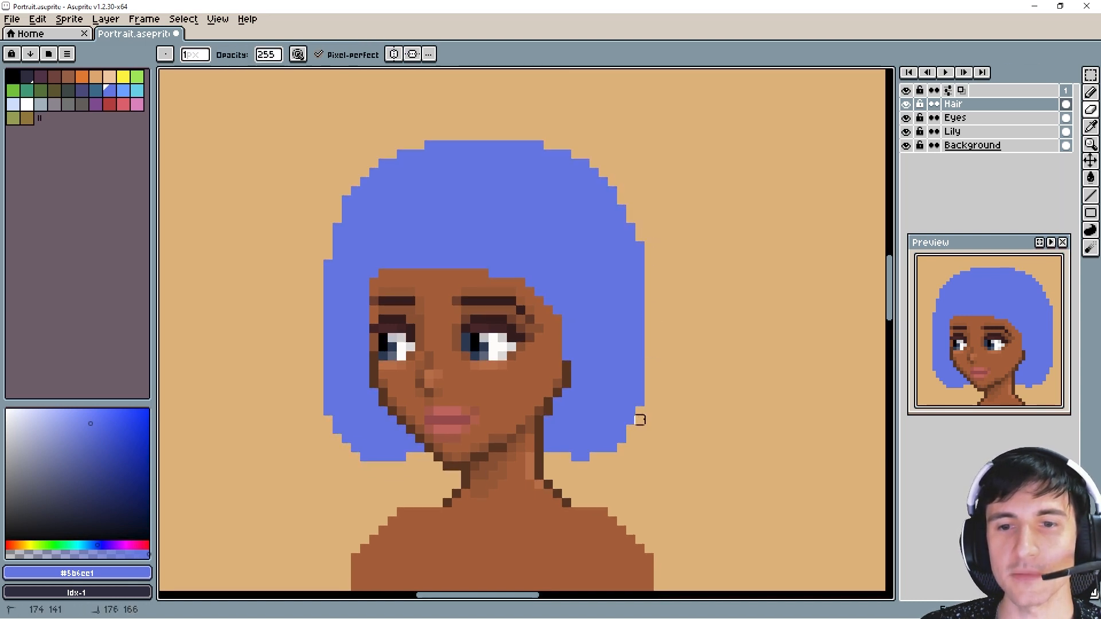
drag(648, 425, 646, 384)
Extend the hair behind the neck down to the shoulder with blue pencil strokes.
key(alt)
key(b)
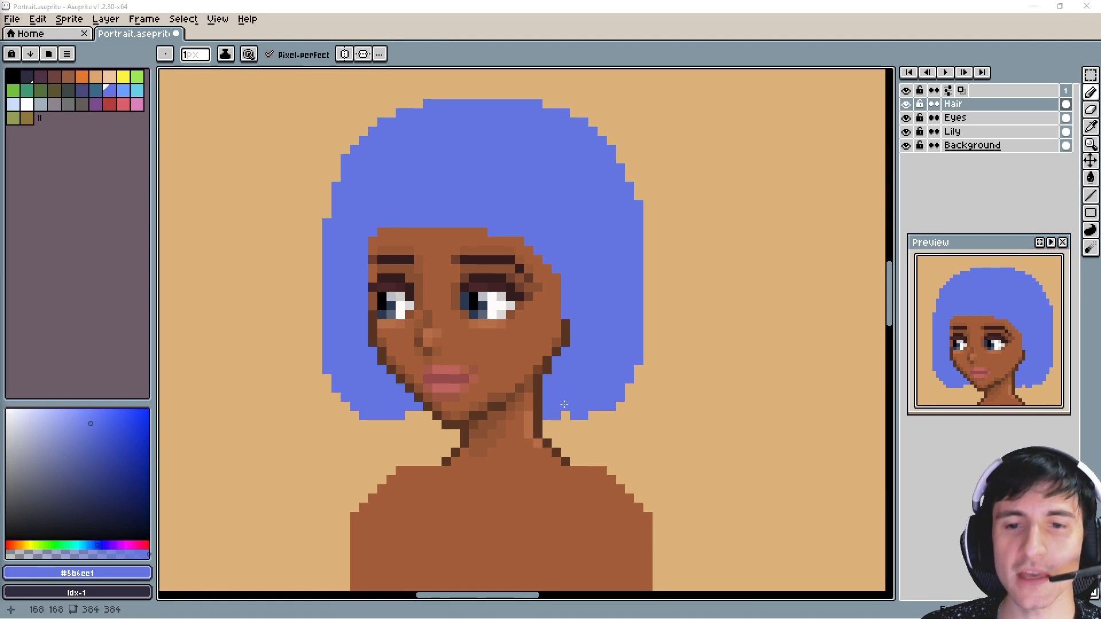
mouse_move(546, 425)
mouse_down()
mouse_move(577, 457)
mouse_move(604, 459)
mouse_move(609, 415)
mouse_move(557, 422)
mouse_move(568, 418)
mouse_move(573, 449)
mouse_move(600, 411)
mouse_move(584, 454)
mouse_up()
Erase pixels along the back and crown of the hair to taper the lower end and lower the top.
key(e)
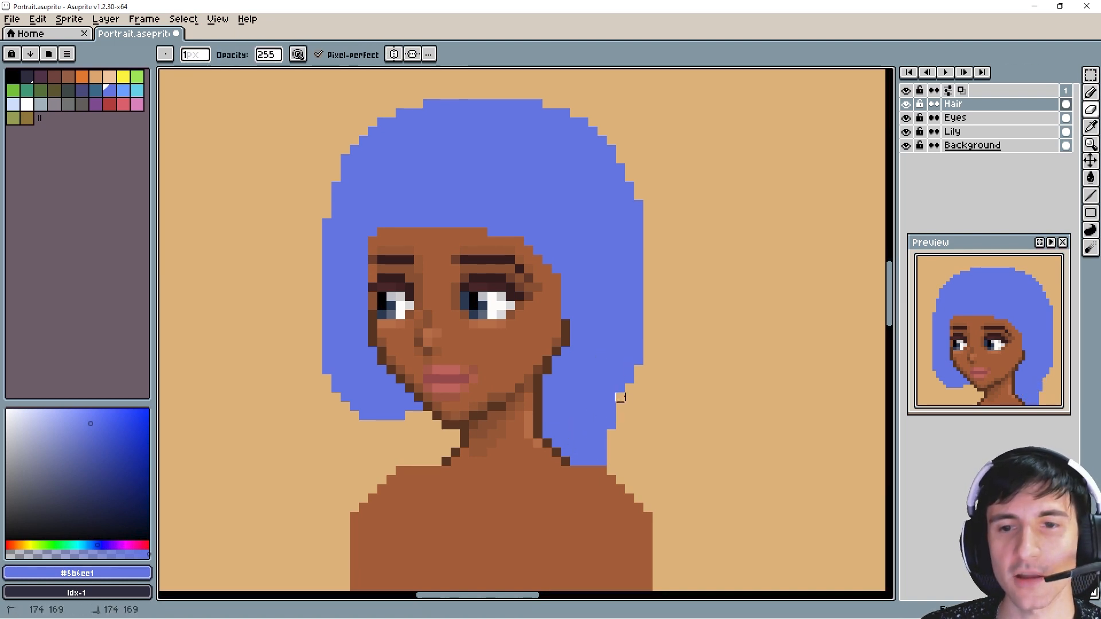
drag(639, 363, 639, 341)
mouse_move(638, 195)
mouse_down()
mouse_move(584, 122)
mouse_move(528, 103)
mouse_move(390, 113)
mouse_move(474, 103)
mouse_move(574, 121)
mouse_up()
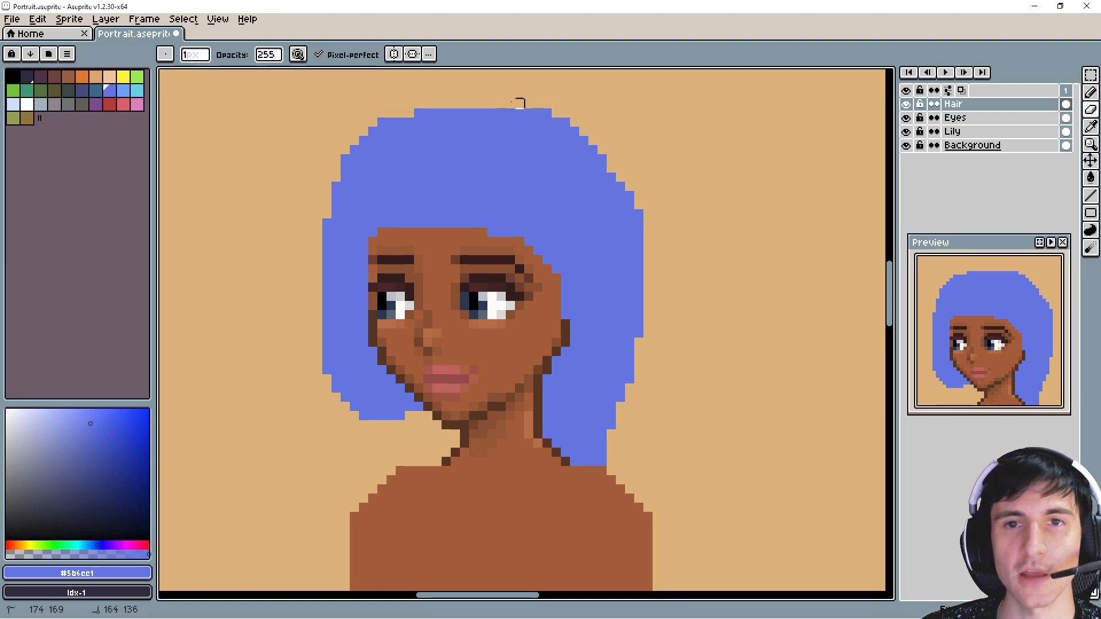
drag(388, 108, 338, 166)
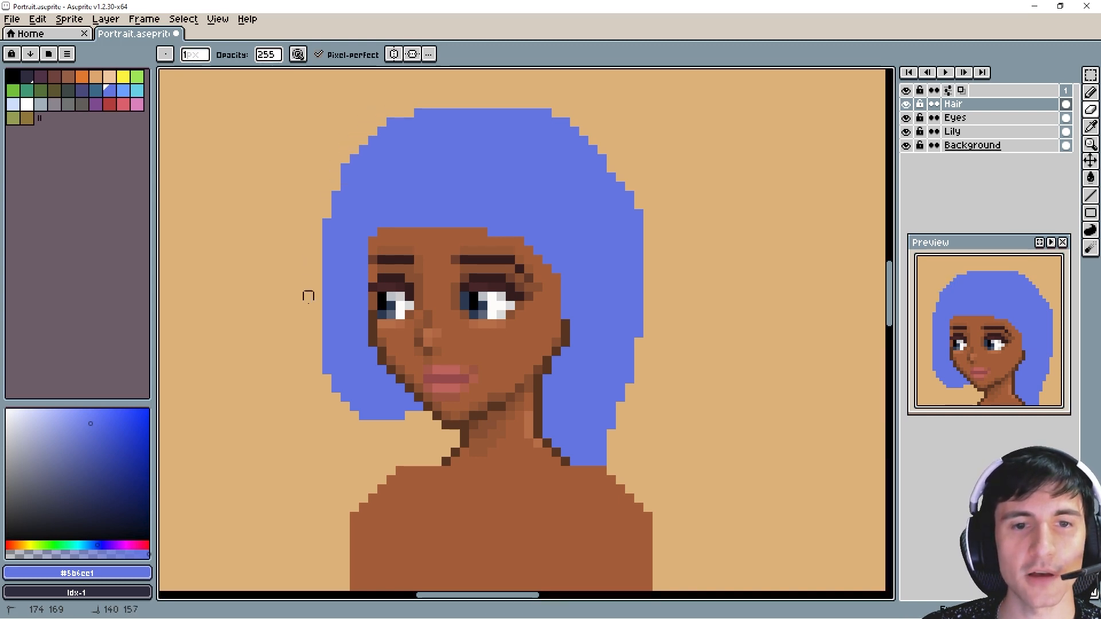
Extend the hair beside the chin down to the other shoulder in blue and round off the hairline at the forehead.
key(b)
click(418, 424)
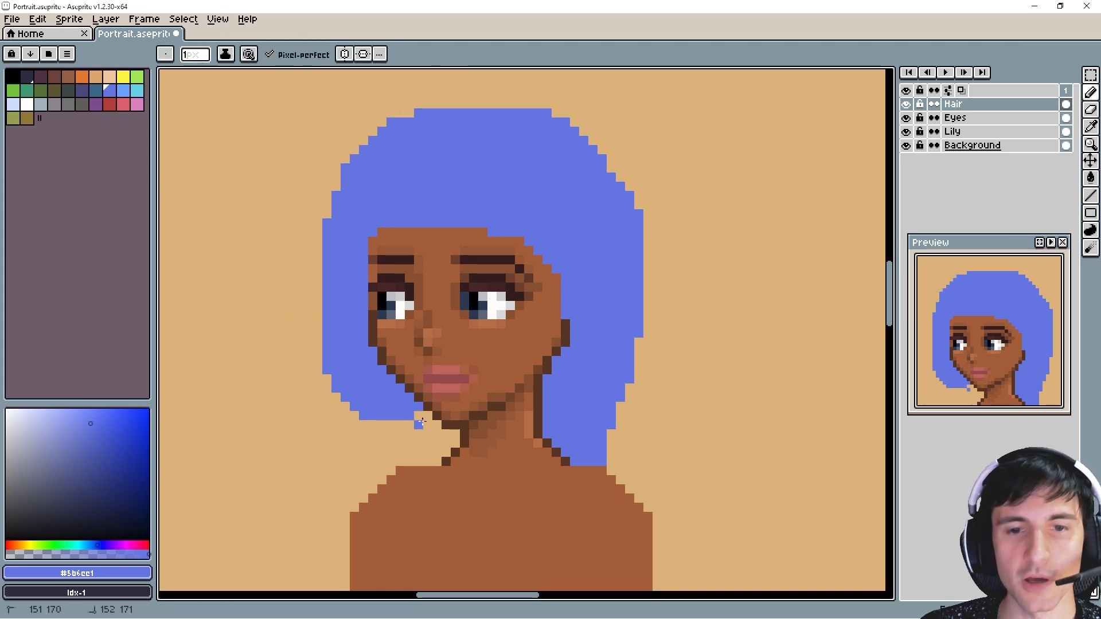
mouse_move(437, 427)
mouse_down()
mouse_move(458, 436)
mouse_move(408, 430)
mouse_move(442, 452)
mouse_move(422, 446)
mouse_move(436, 461)
mouse_move(405, 462)
mouse_move(398, 424)
mouse_move(401, 460)
mouse_move(390, 467)
mouse_move(389, 416)
mouse_move(383, 440)
mouse_up()
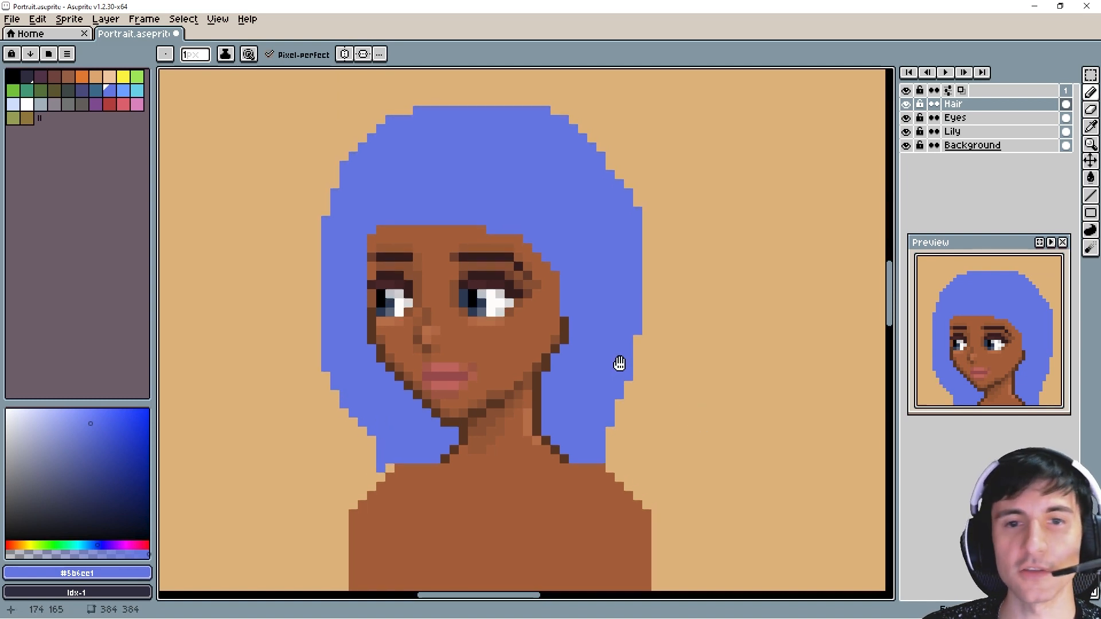
key(e)
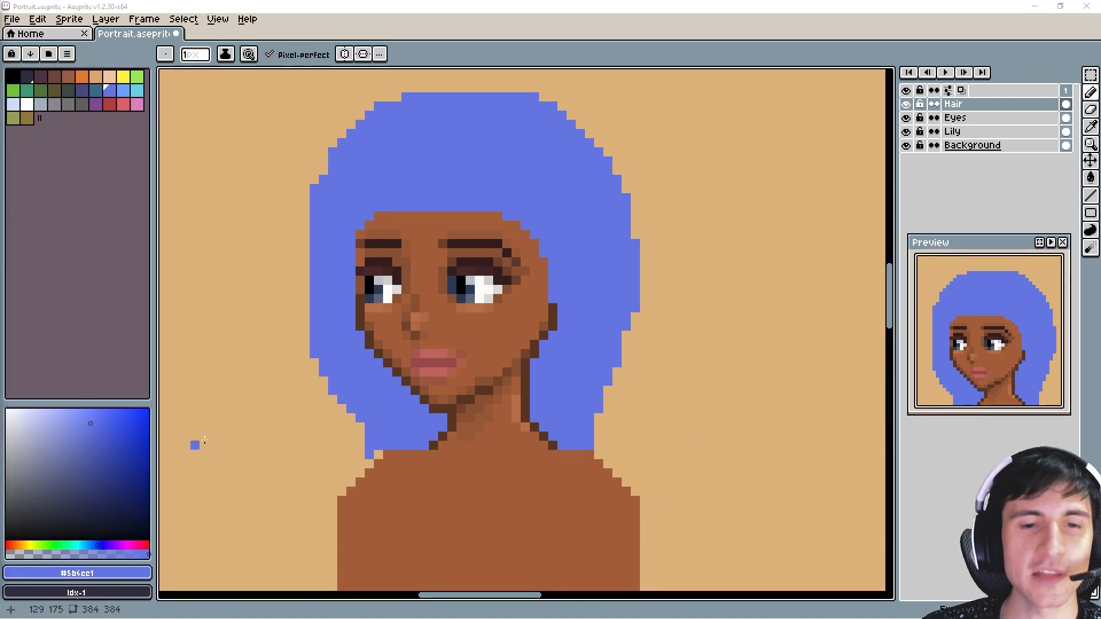
Recolour the blue hair to muted purple #625cc6 with a Hue/Saturation adjustment on the Hair layer.
alt+click(407, 164)
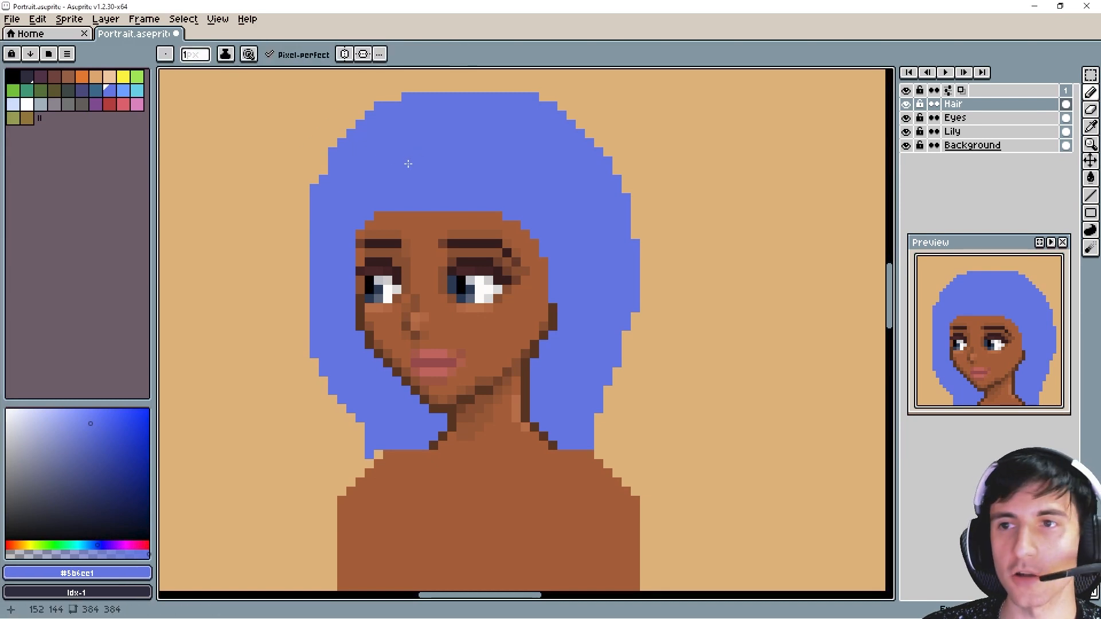
click(37, 19)
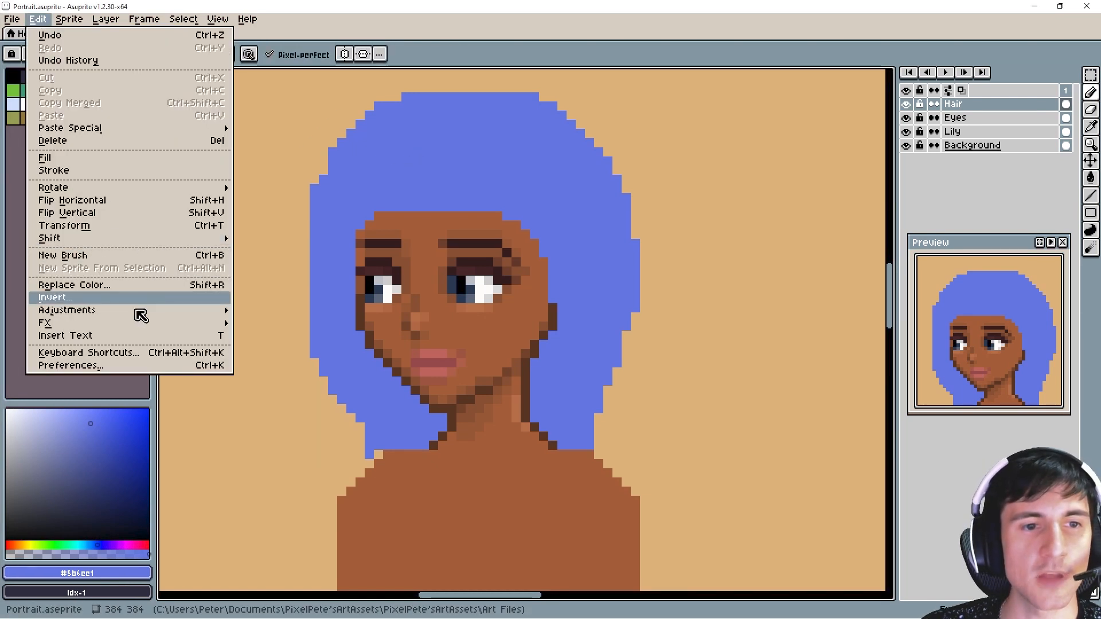
mouse_move(140, 316)
click(295, 322)
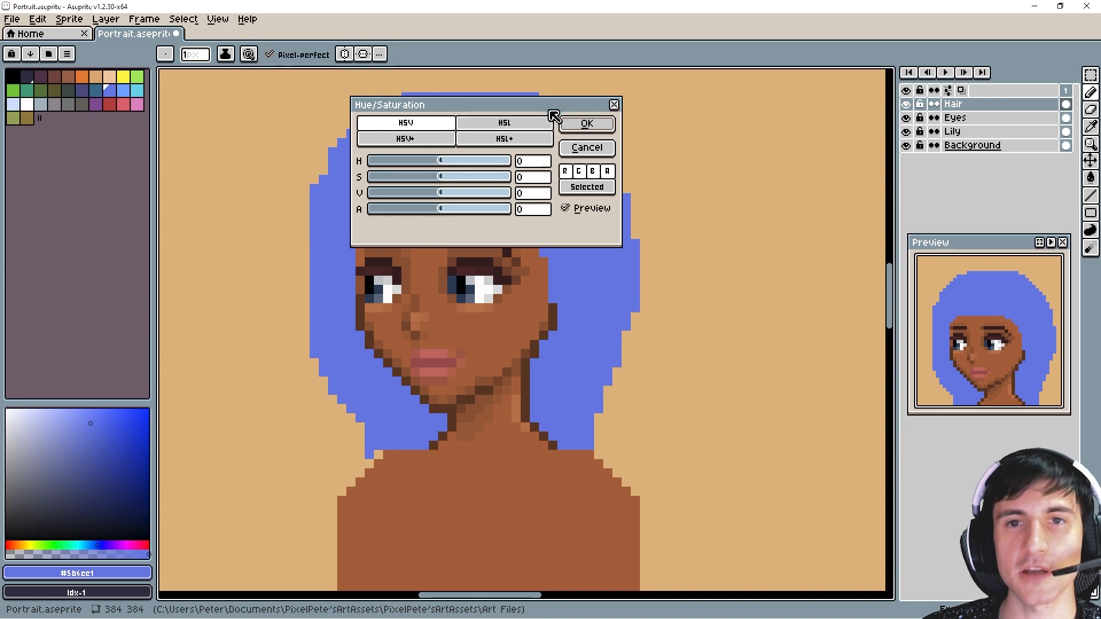
drag(551, 111, 772, 151)
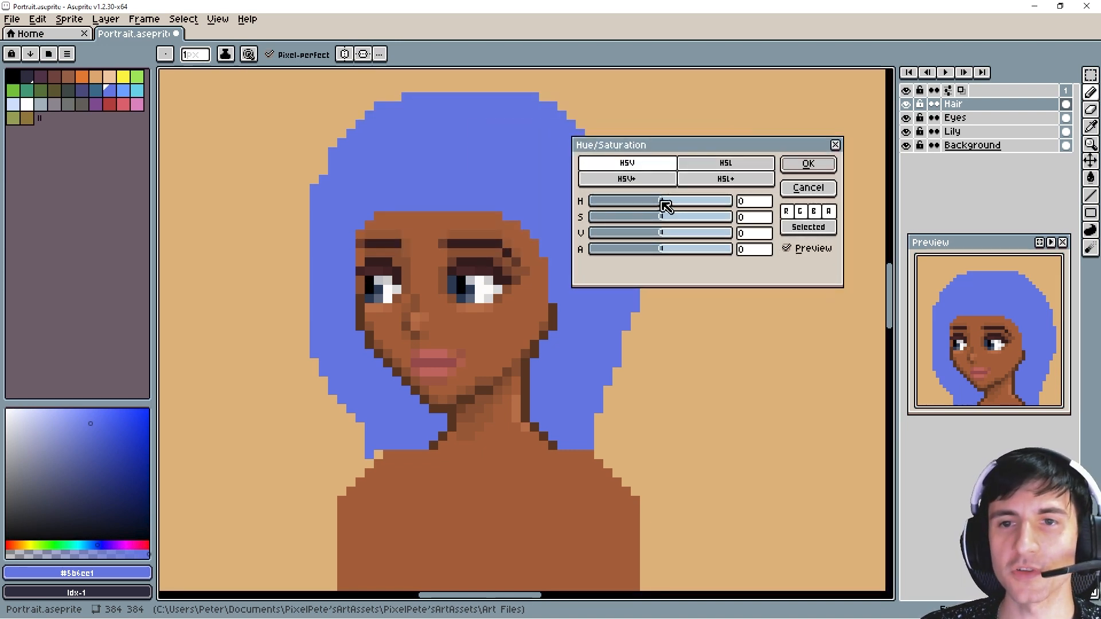
mouse_move(665, 206)
mouse_down()
mouse_move(656, 207)
mouse_move(671, 208)
mouse_up()
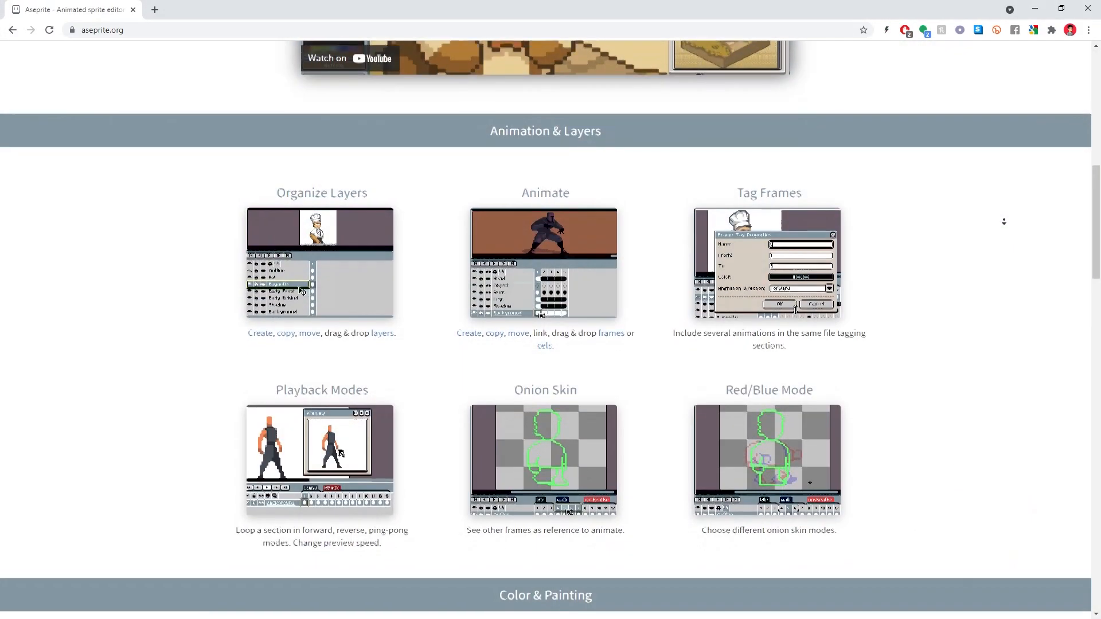
Switch to the Aseprite website and browse its feature overview from Animation & Layers through Color & Painting.
scroll(1003, 207, down, 2)
scroll(1004, 206, down, 2)
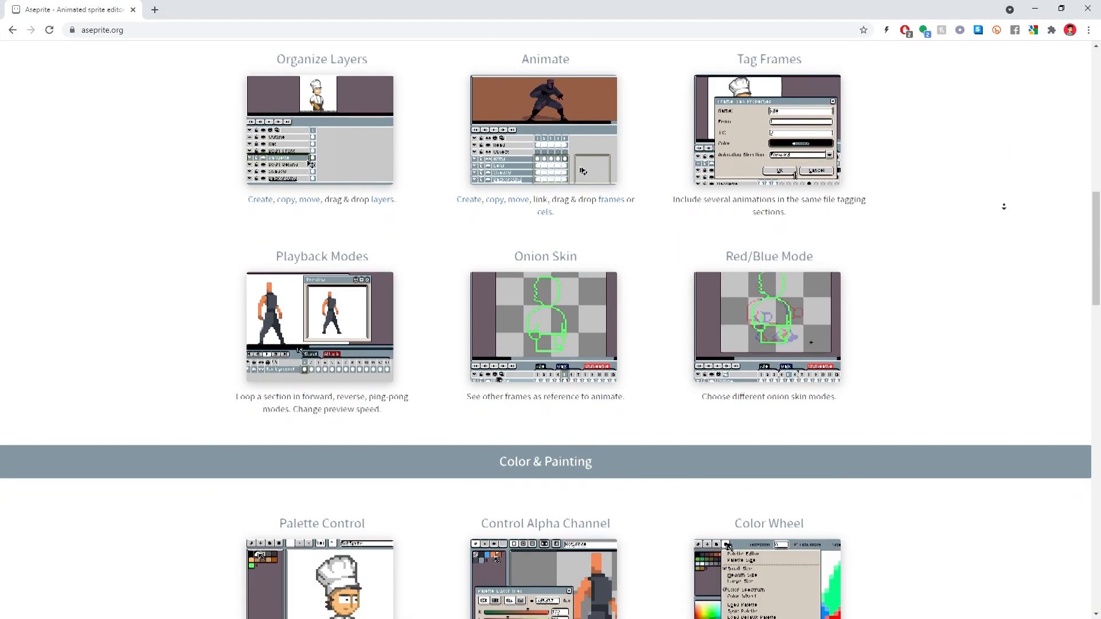
scroll(1004, 207, down, 2)
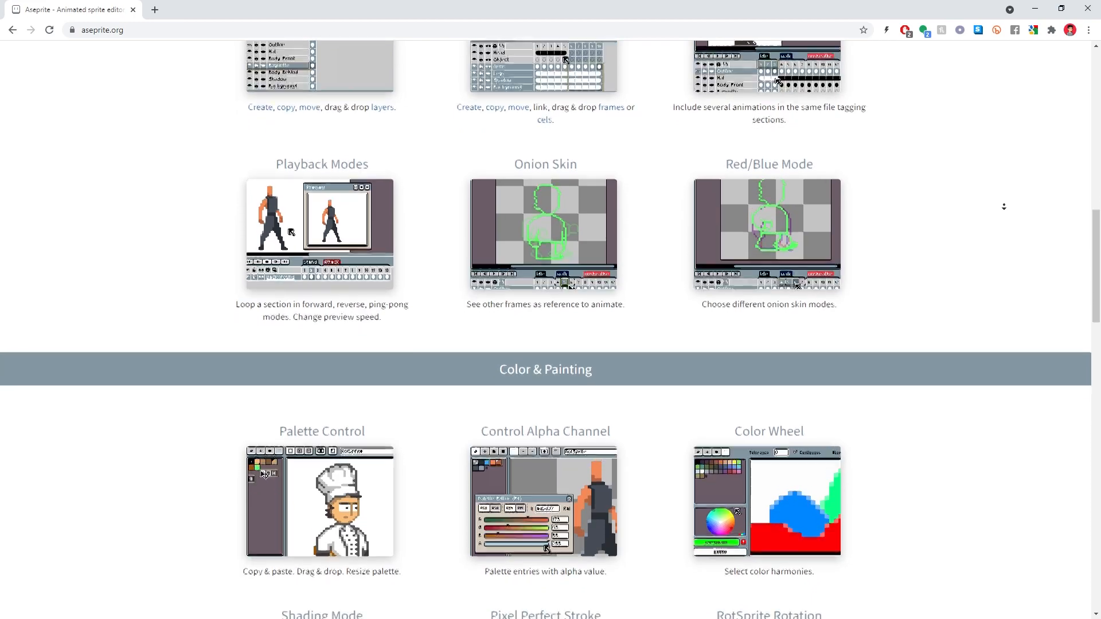
scroll(1003, 206, down, 2)
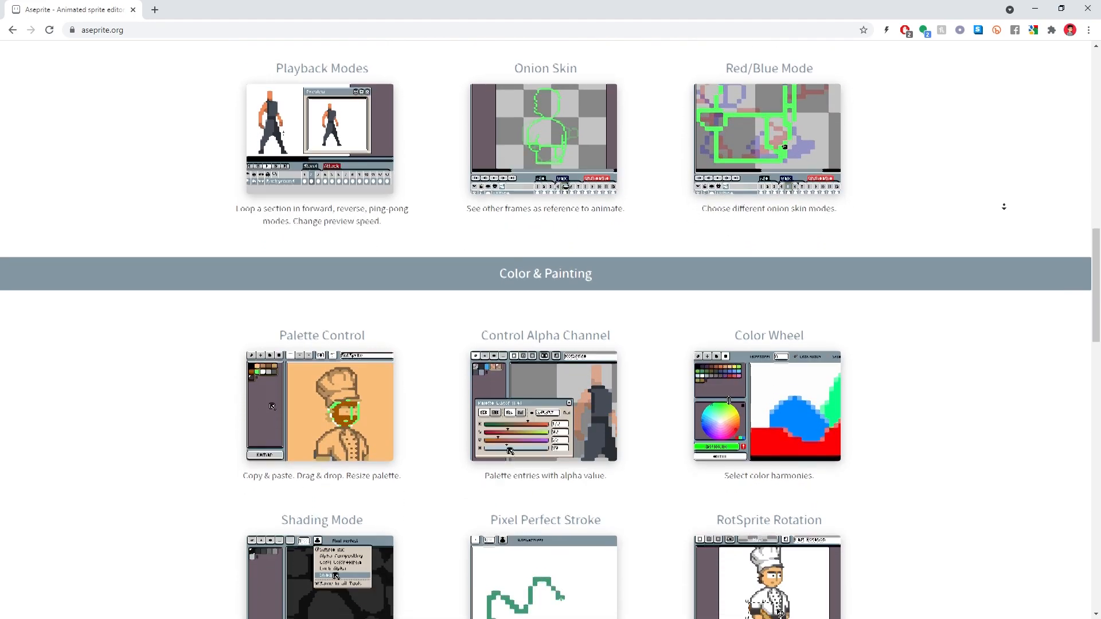
scroll(1004, 207, down, 2)
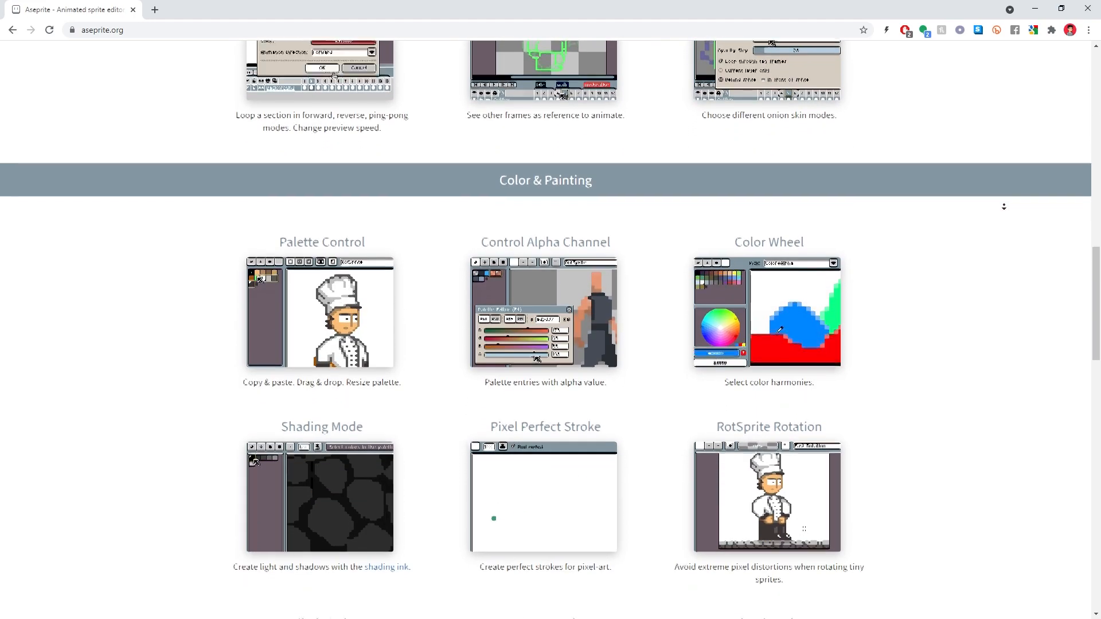
scroll(1004, 206, down, 2)
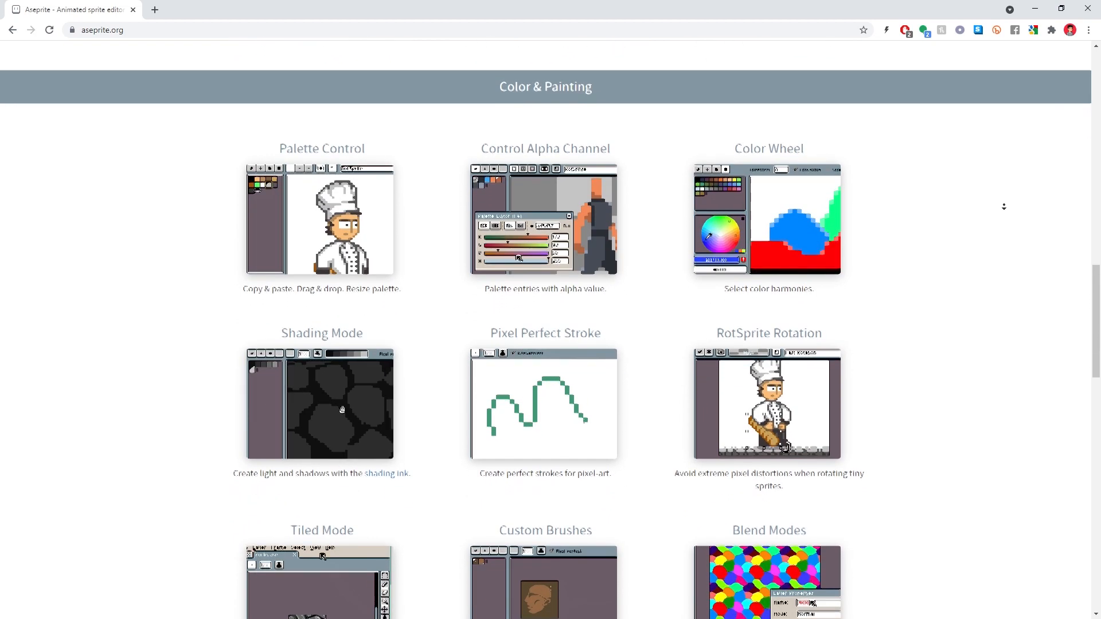
scroll(1003, 207, down, 2)
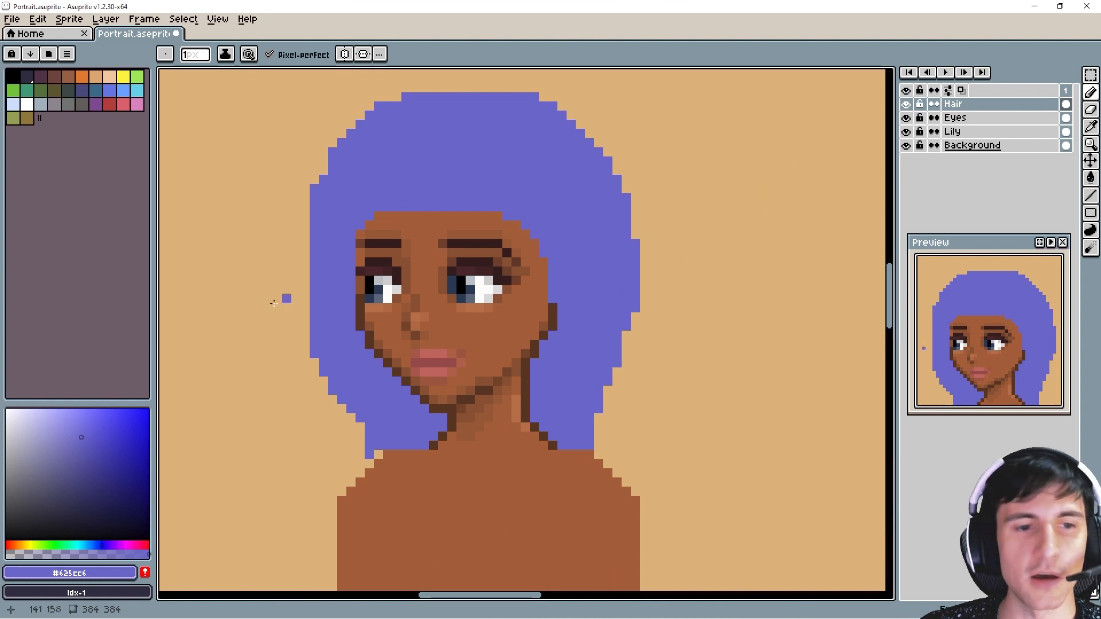
Choose a lighter purple and paint a swept fringe strand from the hairline across the forehead above the eyebrow.
click(71, 429)
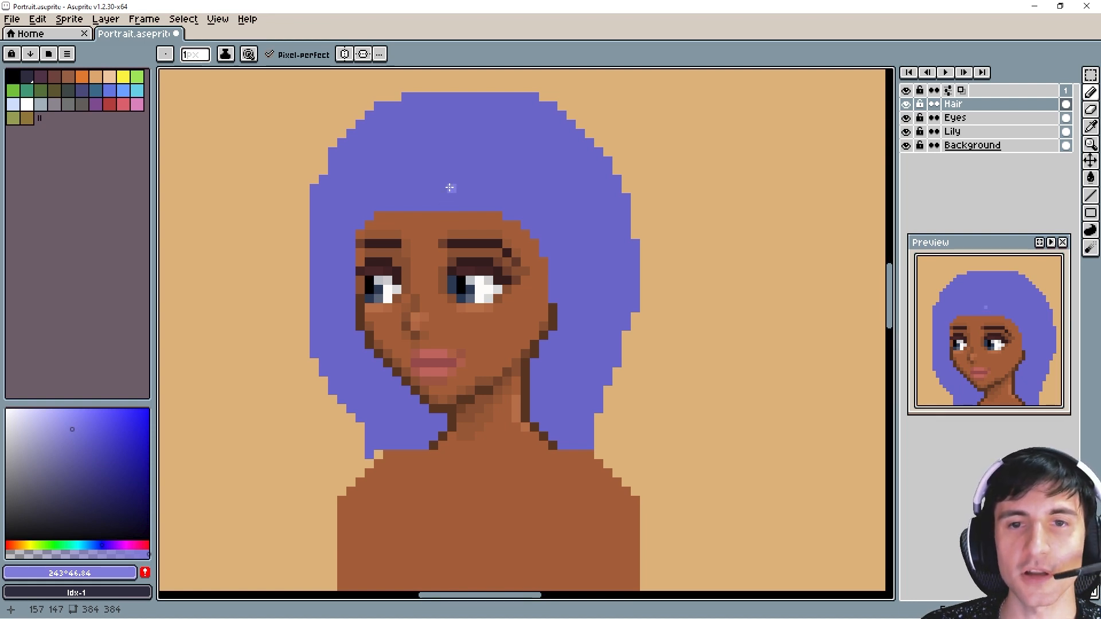
click(450, 188)
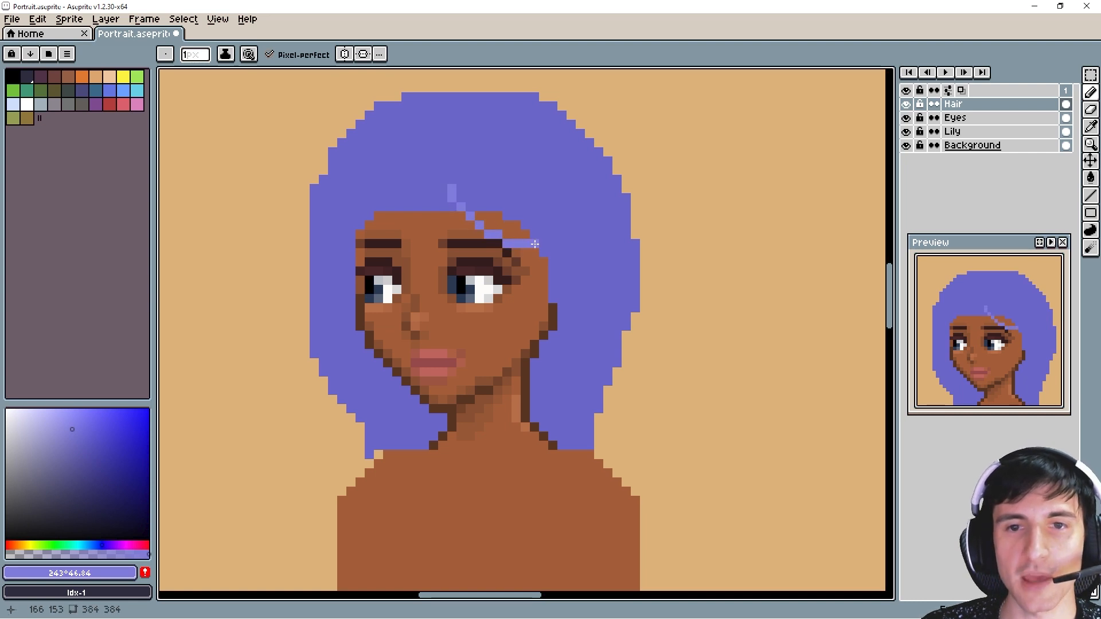
mouse_move(519, 234)
mouse_down()
mouse_move(474, 209)
mouse_move(496, 214)
mouse_move(463, 189)
mouse_up()
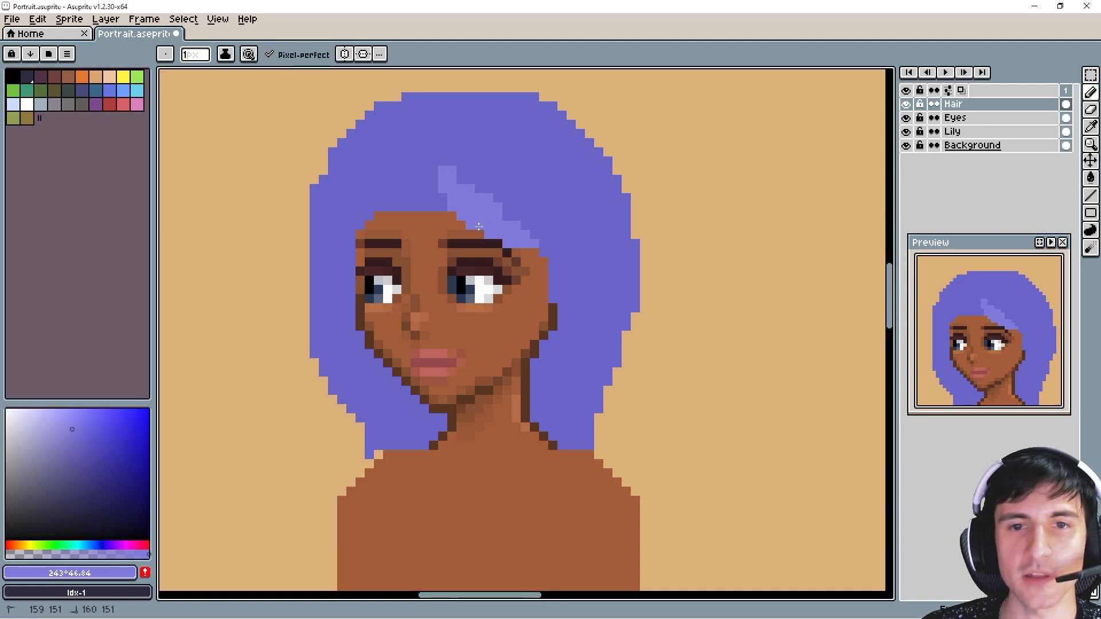
Extend the lighter purple fringe strand up toward the crown and widen it along its left edge above the forehead.
click(462, 223)
click(444, 198)
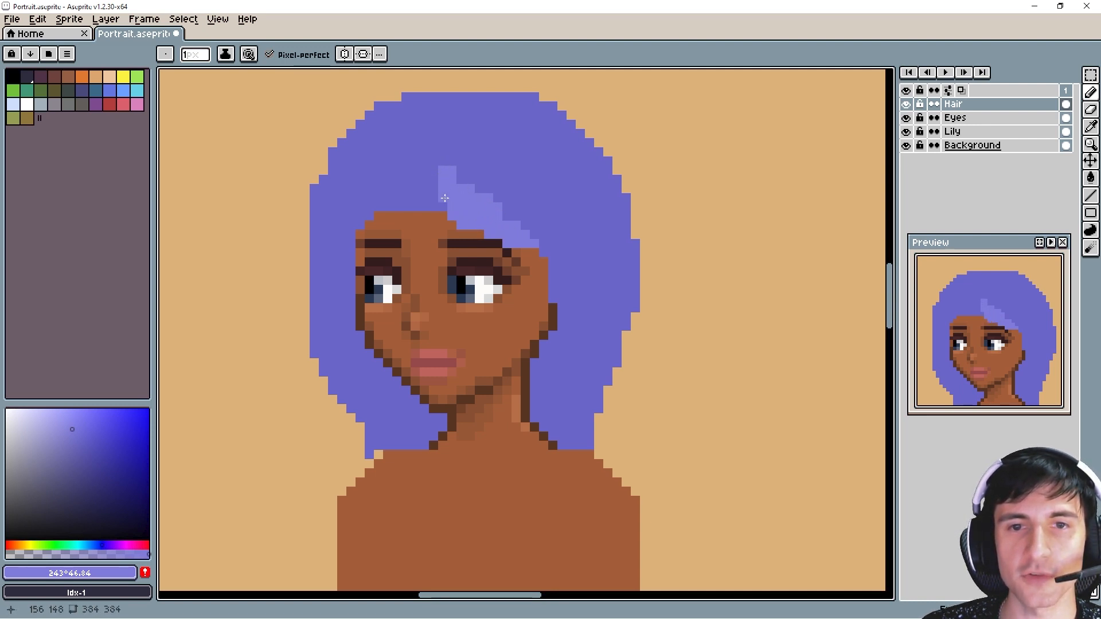
click(448, 160)
click(460, 143)
click(571, 328)
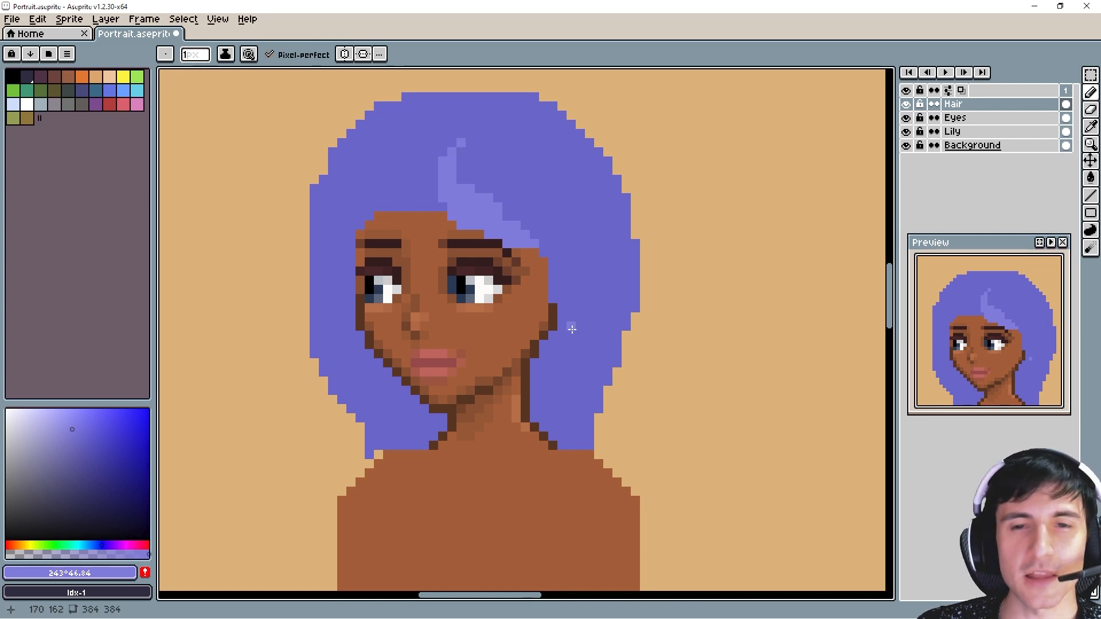
click(438, 196)
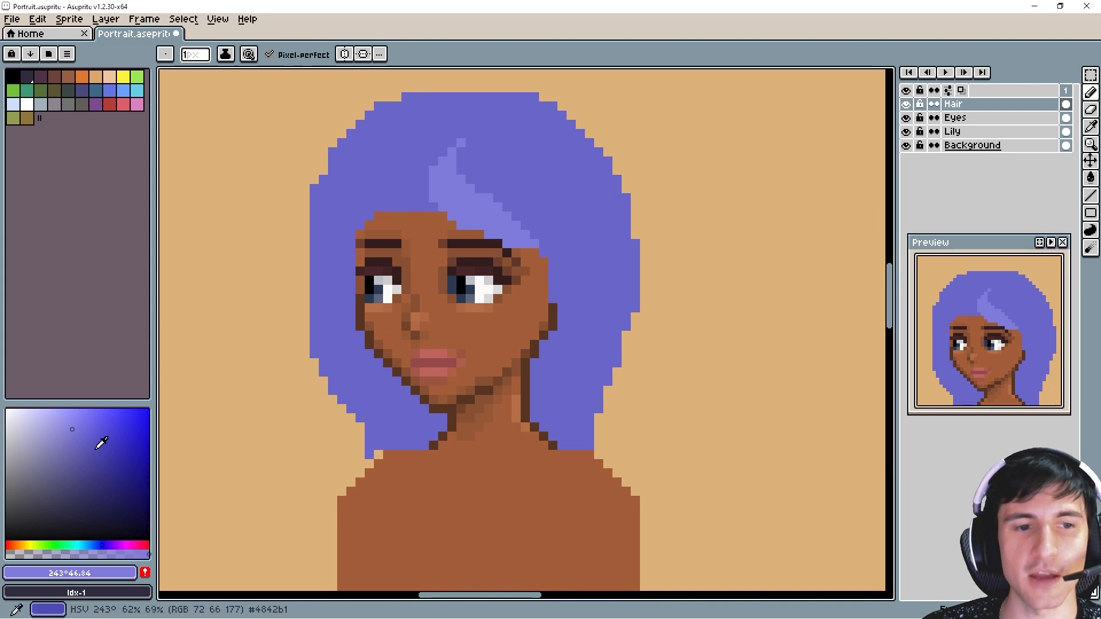
Choose dark purple #302d5e and outline the left edge of the fringe strand from the hairline up to its tip.
key(i)
click(361, 175)
key(b)
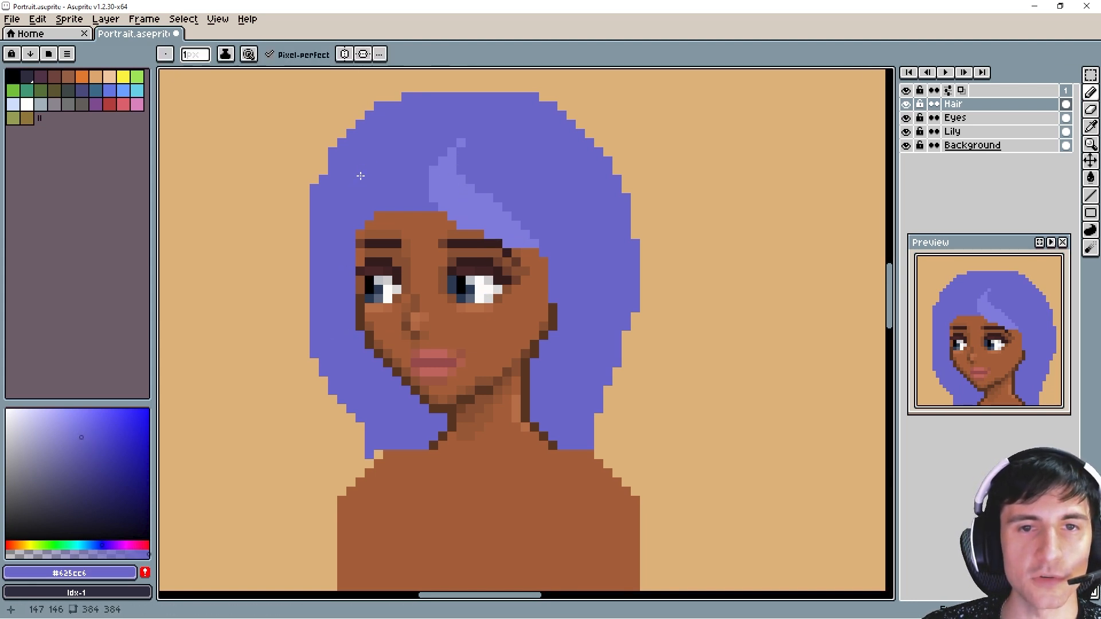
key(i)
key(b)
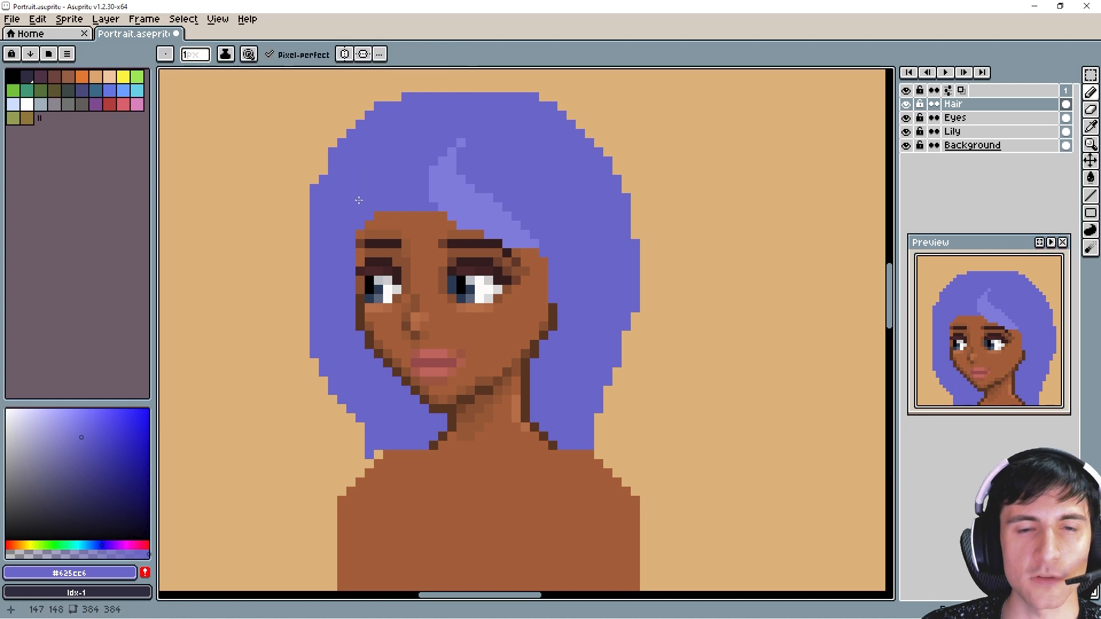
key(i)
key(b)
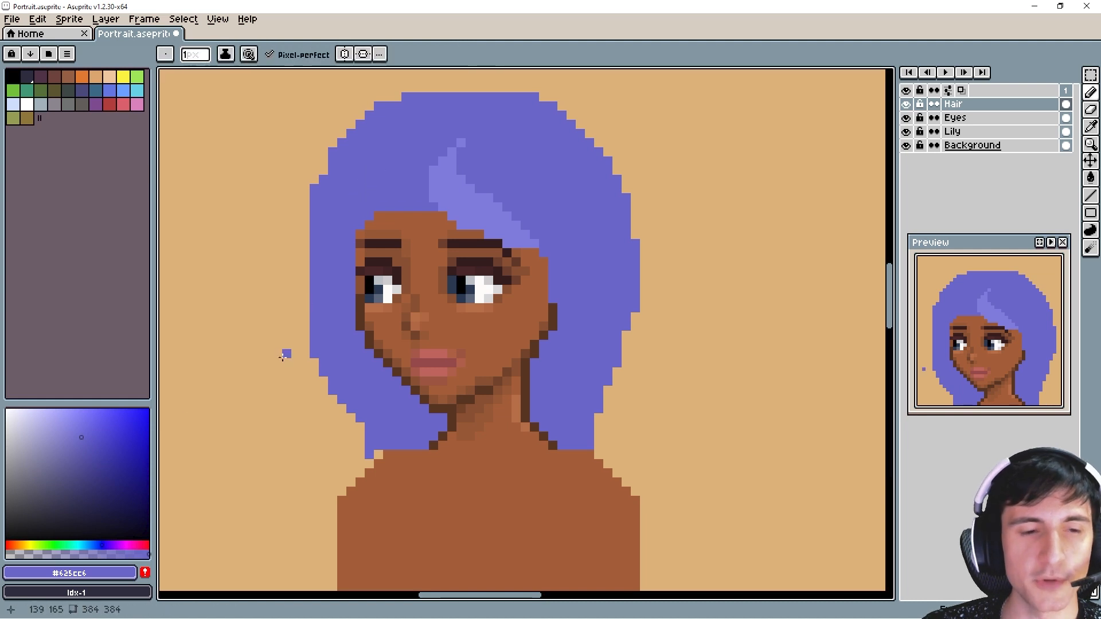
click(79, 491)
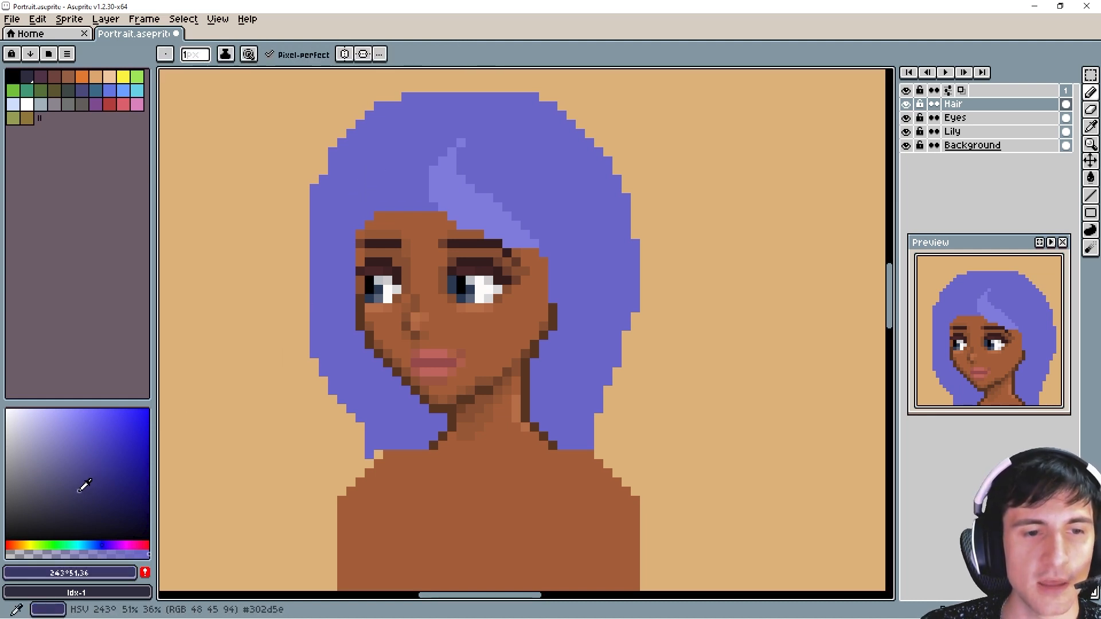
click(425, 197)
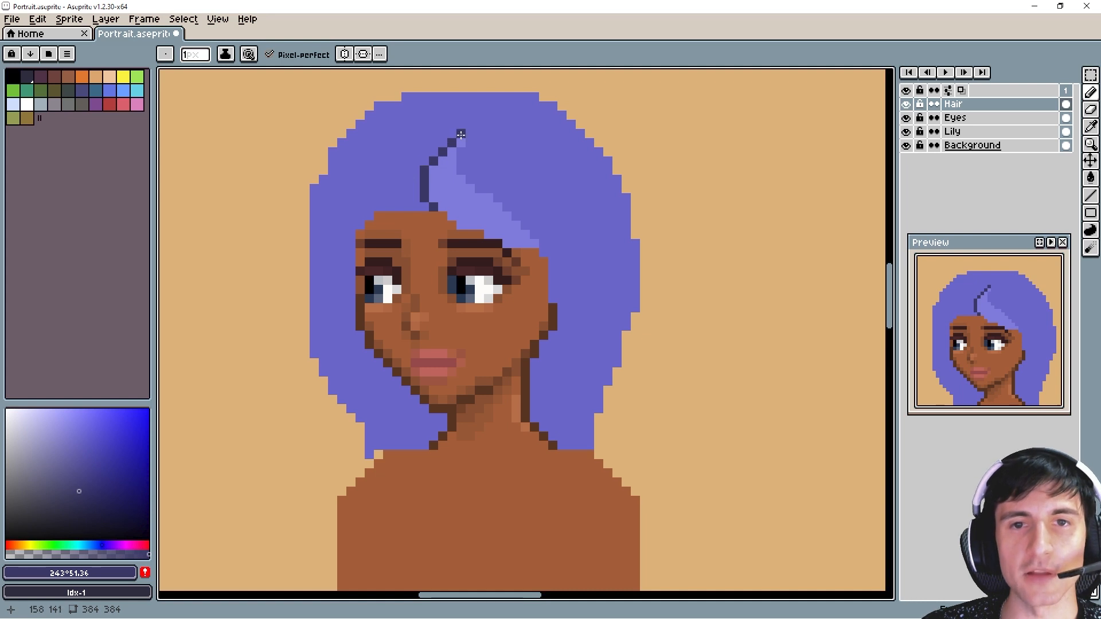
drag(460, 134, 469, 135)
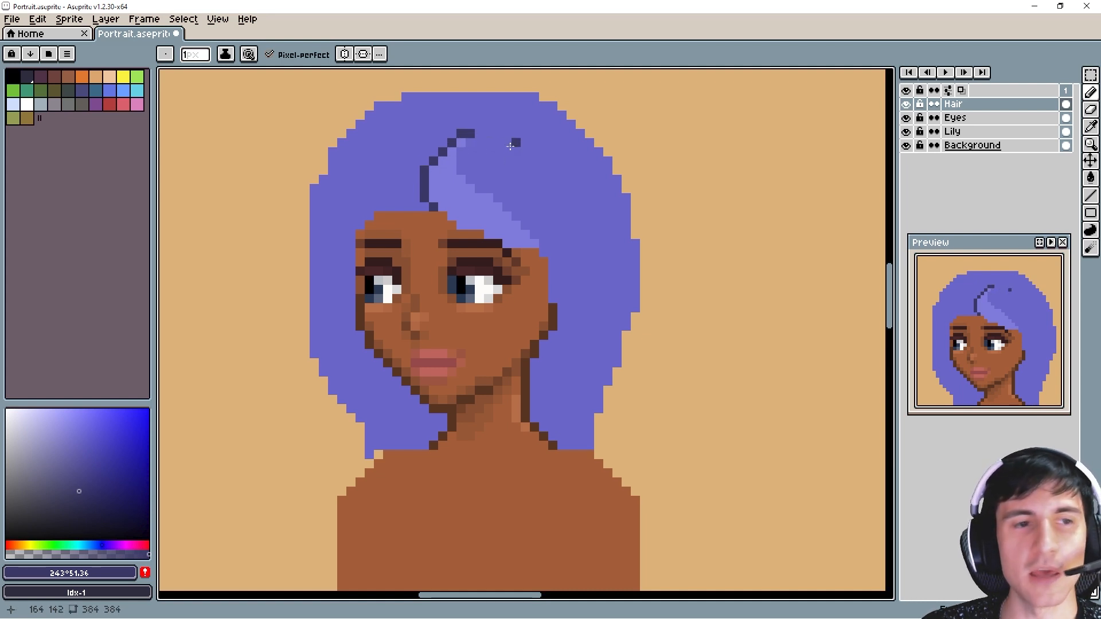
Paint over the outline's upper end with base purple #625cc6 and continue it in #302d5e along the strand's lower edge.
key(alt)
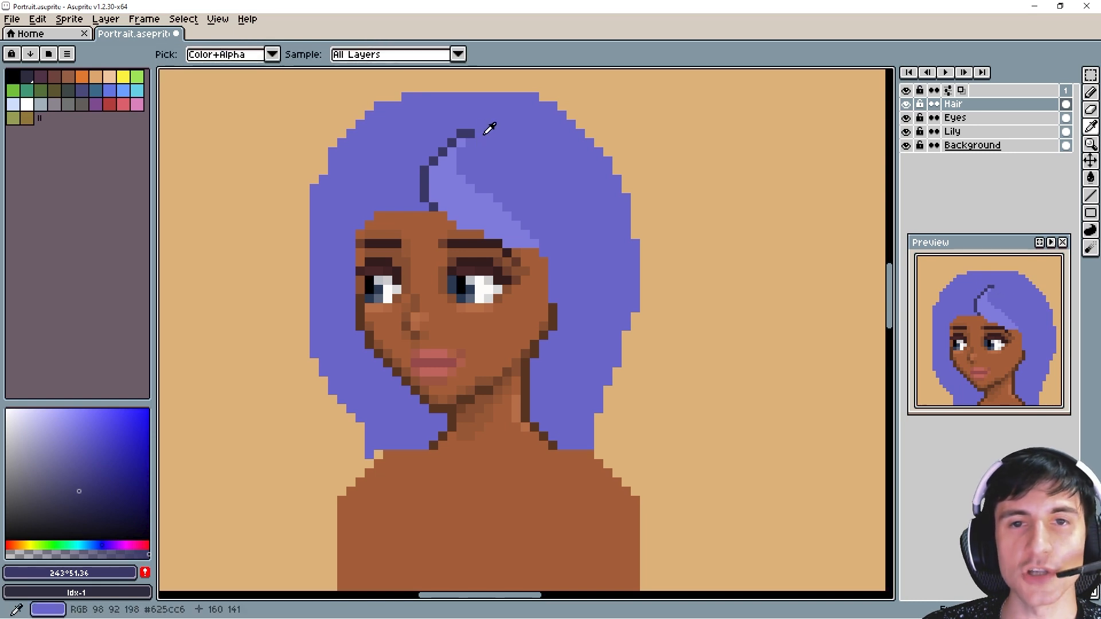
alt+click(484, 122)
drag(476, 134, 437, 154)
key(alt)
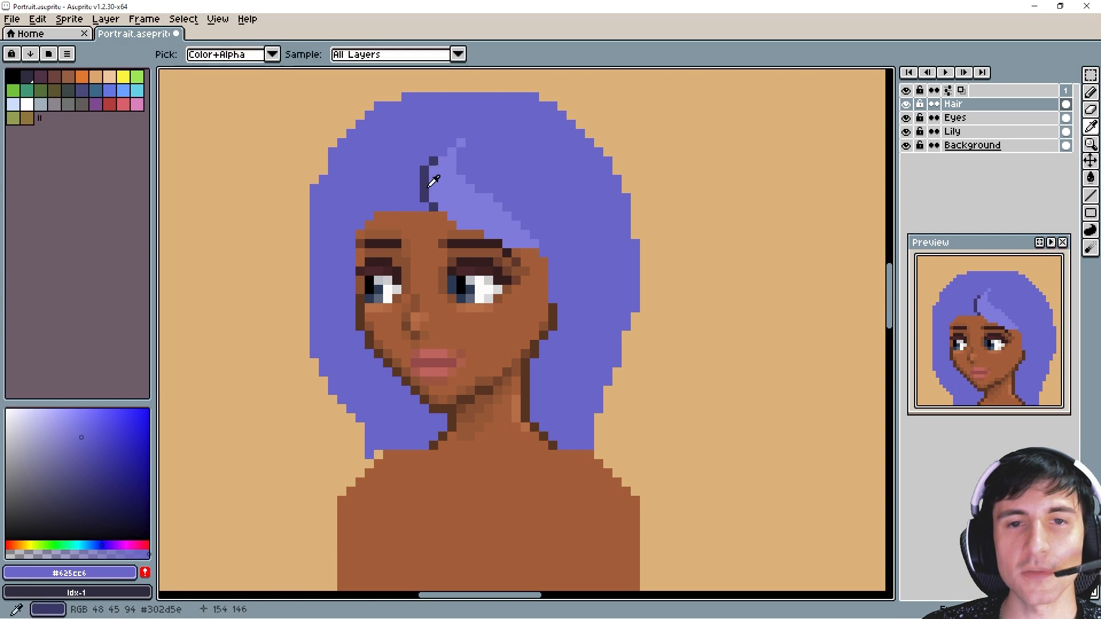
alt+click(425, 187)
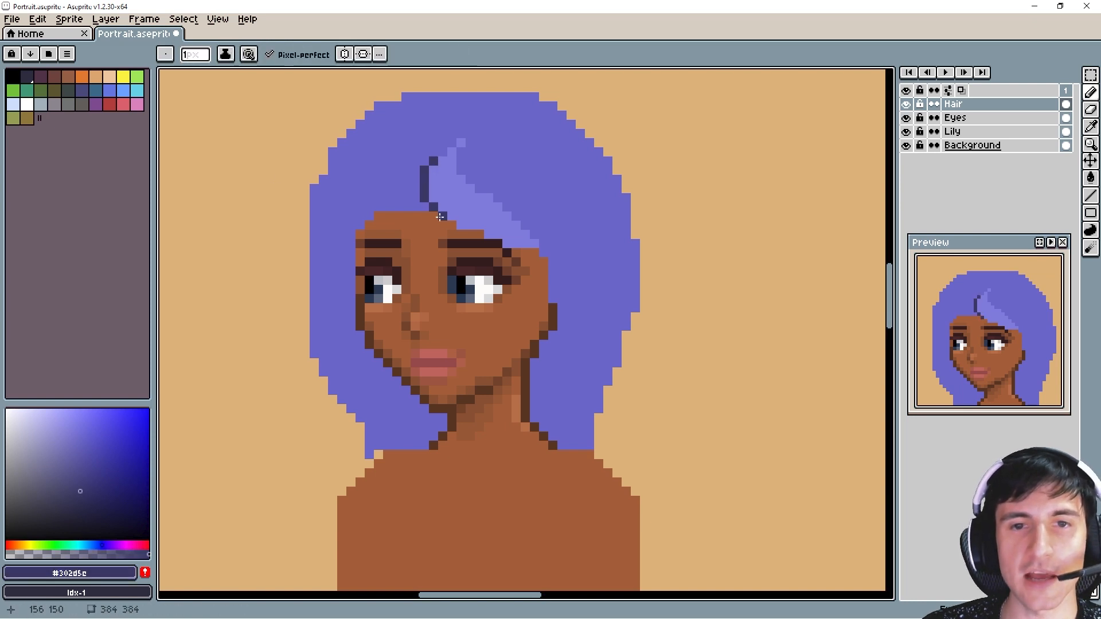
mouse_move(439, 217)
mouse_down()
mouse_move(508, 251)
mouse_move(533, 242)
mouse_up()
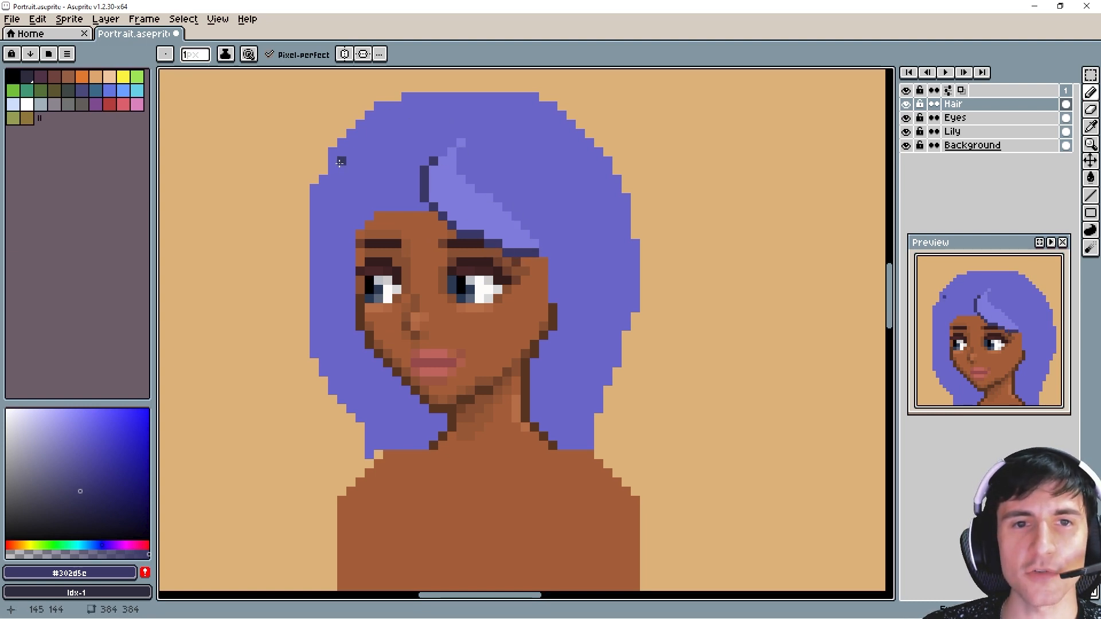
Outline the hair's outer contour in dark purple #302d5e from the top of the head down its left side.
mouse_move(341, 142)
mouse_down()
mouse_move(372, 115)
mouse_move(455, 101)
mouse_move(406, 97)
mouse_up()
key(e)
click(378, 106)
alt+click(405, 105)
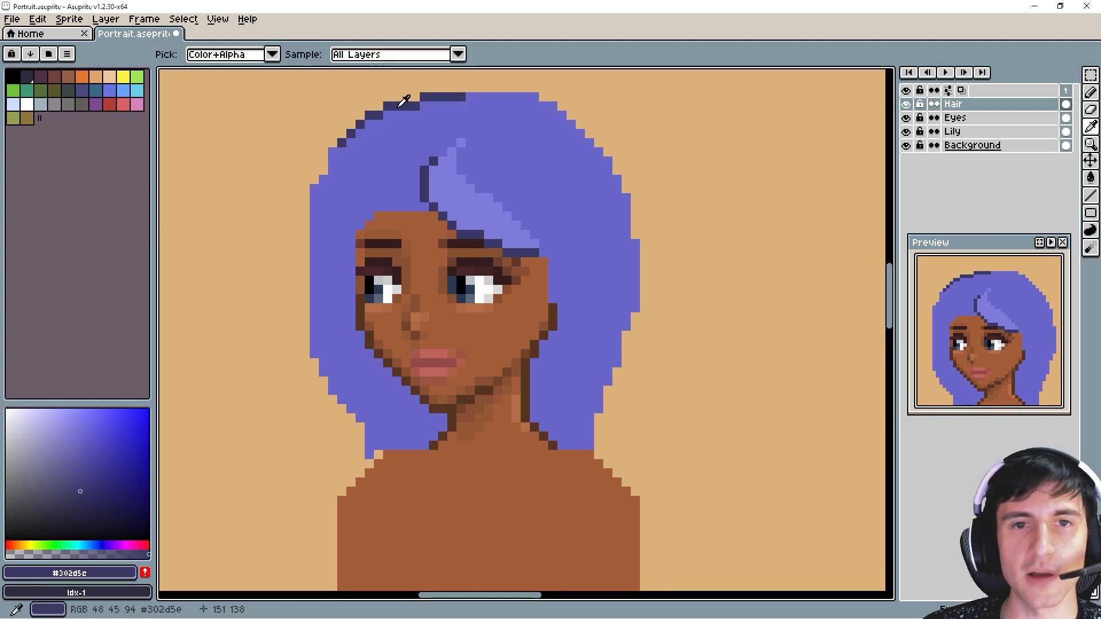
key(r)
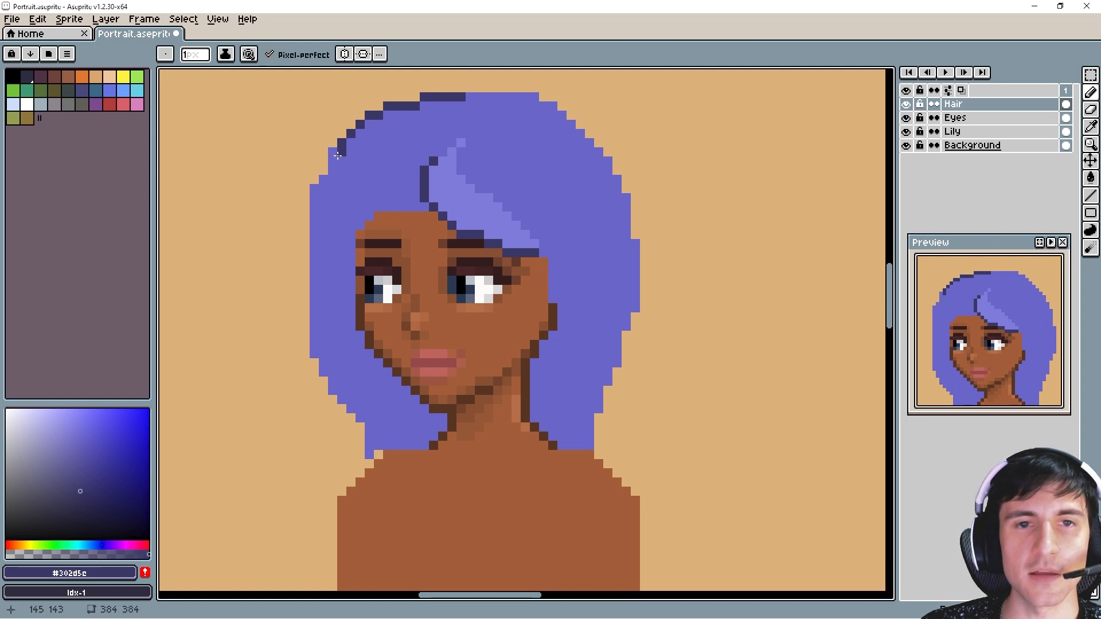
mouse_move(338, 156)
mouse_down()
mouse_move(314, 215)
mouse_move(317, 289)
mouse_up()
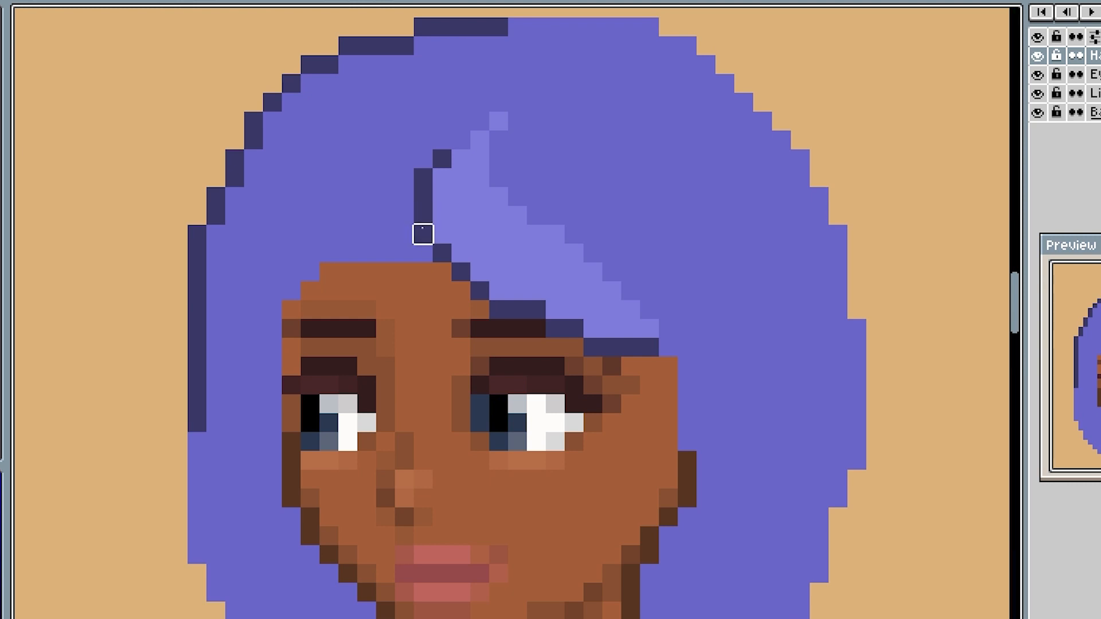
Outline the hairline above the forehead in dark purple and fill the corner where it meets the fringe strand.
click(424, 245)
mouse_move(412, 247)
mouse_down()
mouse_move(405, 221)
mouse_move(401, 250)
mouse_move(389, 252)
mouse_move(408, 254)
mouse_move(325, 256)
mouse_move(279, 313)
mouse_up()
key(e)
click(404, 253)
key(b)
click(367, 251)
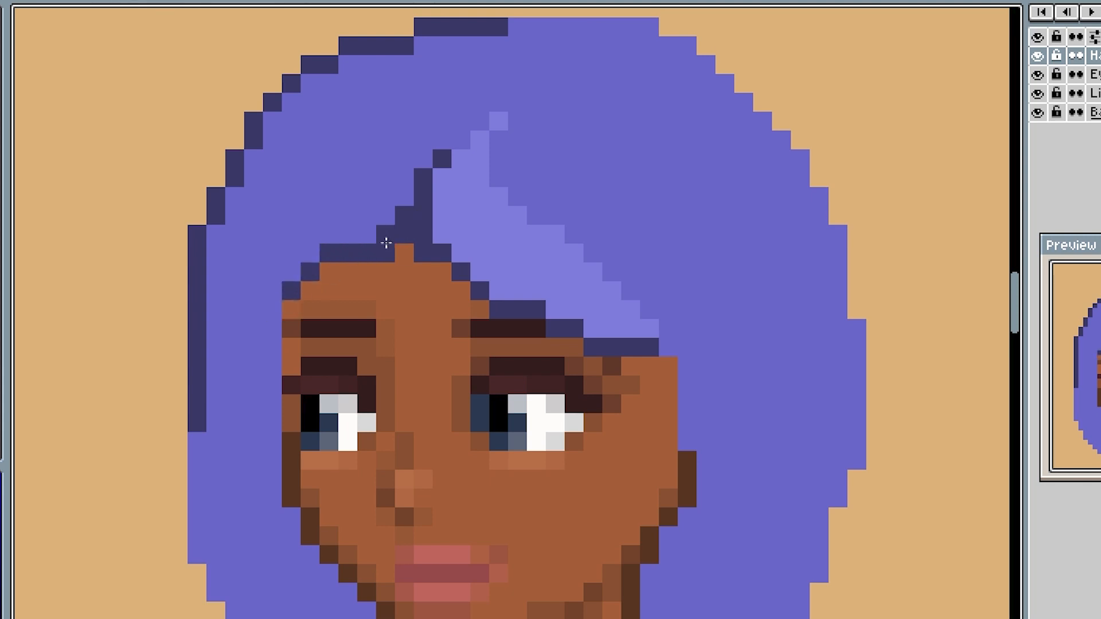
click(391, 231)
Shade the hair under the chin beside the neck in dark purple.
scroll(594, 341, down, 2)
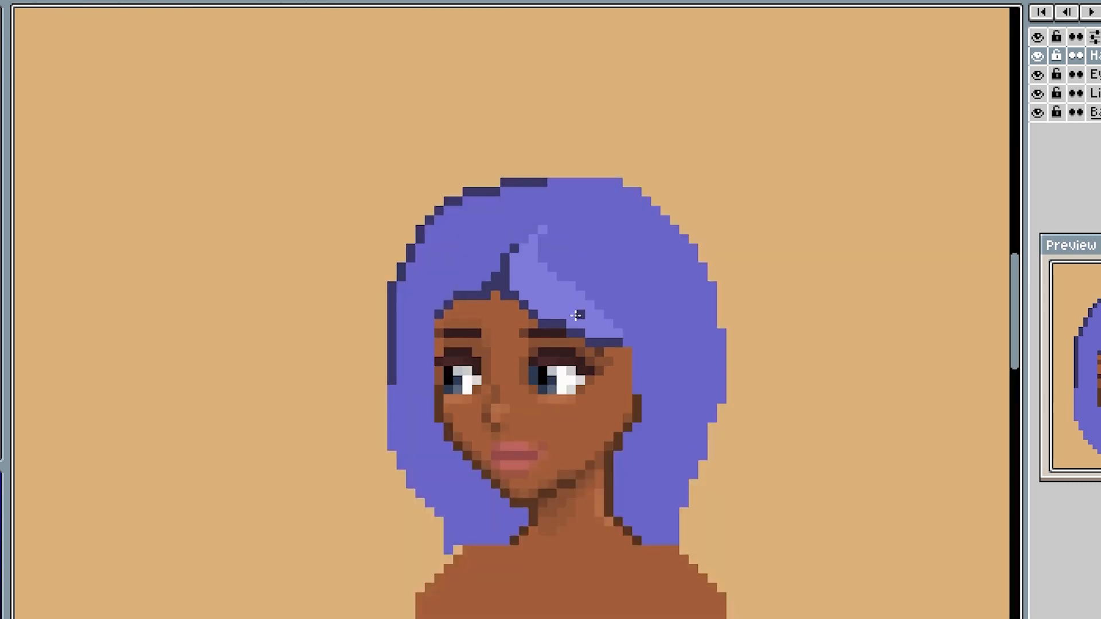
scroll(577, 315, up, 3)
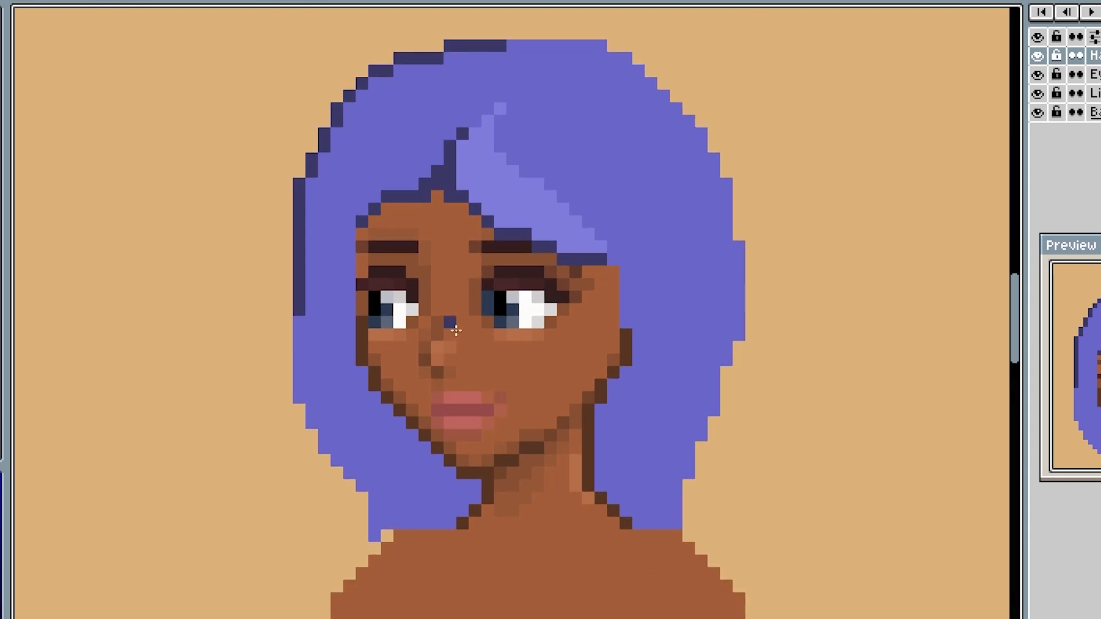
drag(545, 378, 496, 348)
drag(434, 363, 464, 324)
scroll(435, 367, up, 1)
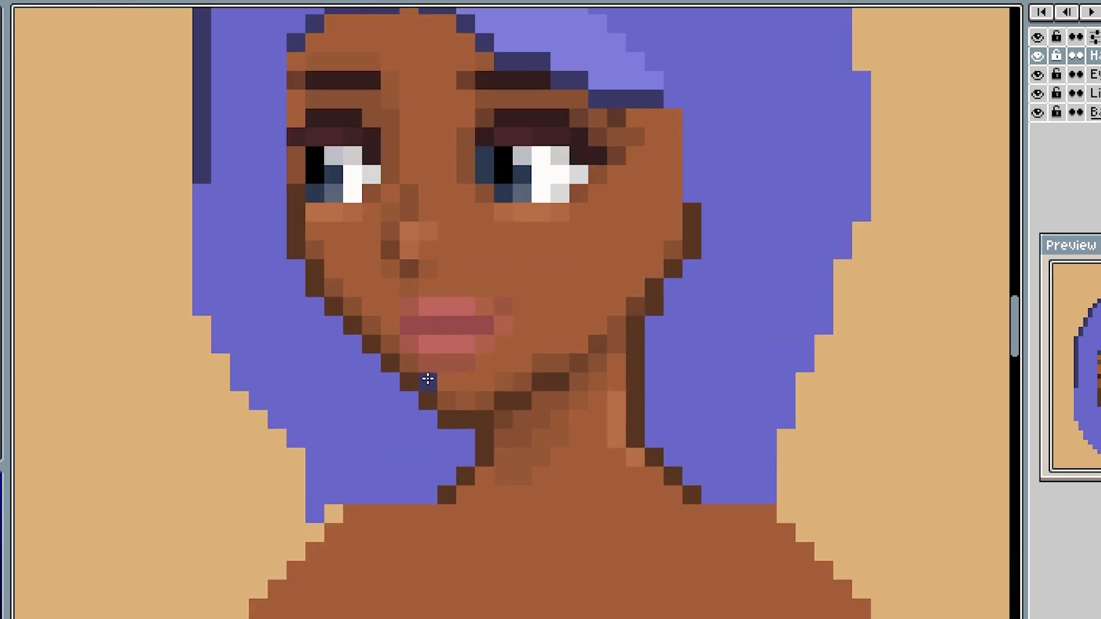
drag(466, 457, 410, 401)
mouse_move(454, 460)
mouse_down()
mouse_move(430, 494)
mouse_move(432, 472)
mouse_up()
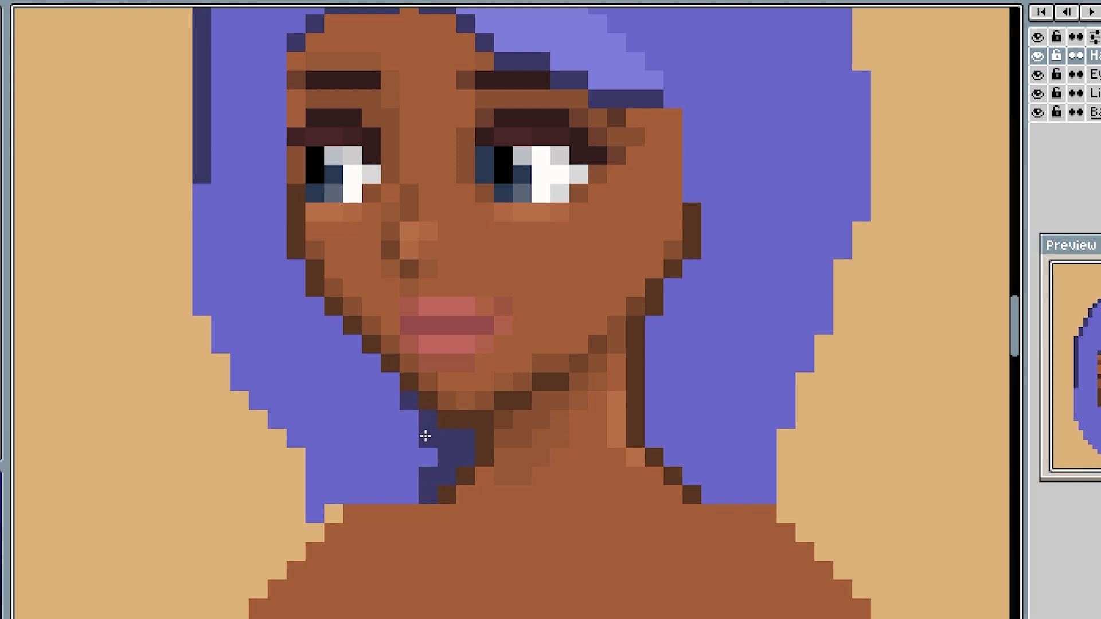
Paint over the dark shading beside the neck with the base hair purple.
scroll(388, 437, down, 2)
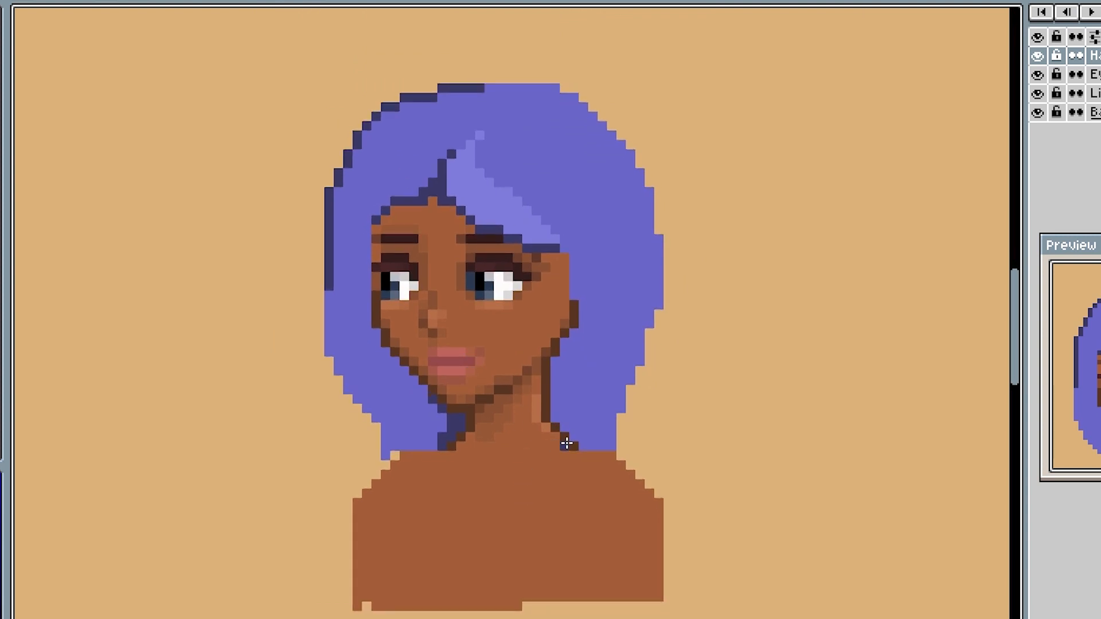
scroll(463, 331, up, 2)
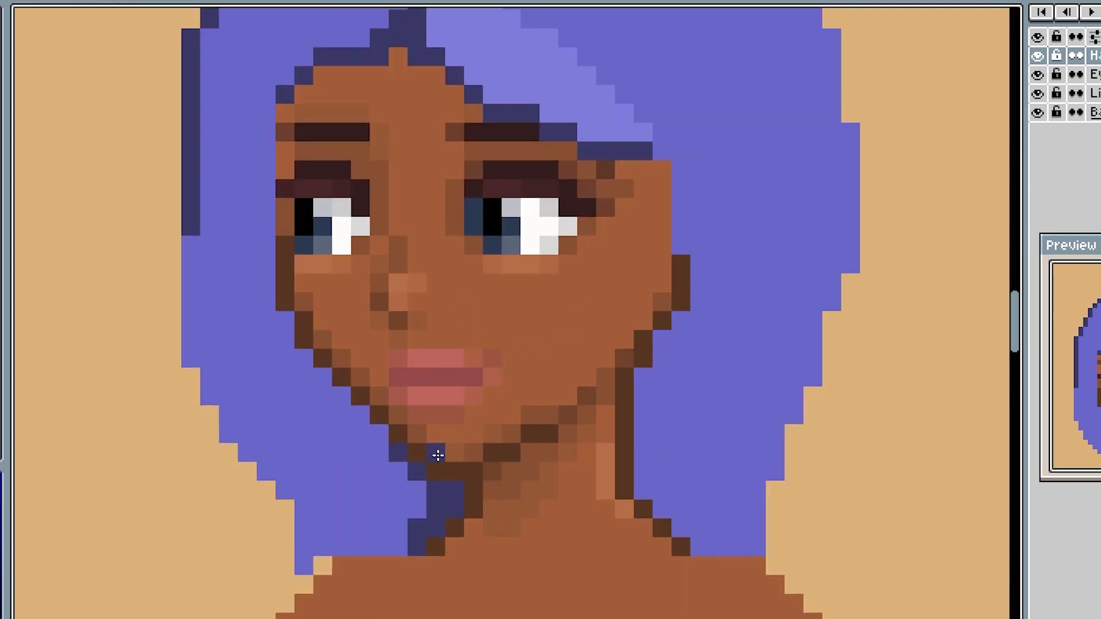
mouse_move(434, 506)
mouse_down()
mouse_move(416, 538)
mouse_move(435, 516)
mouse_move(437, 491)
mouse_move(413, 474)
mouse_move(450, 501)
mouse_move(454, 491)
mouse_up()
scroll(376, 346, down, 2)
scroll(386, 330, up, 2)
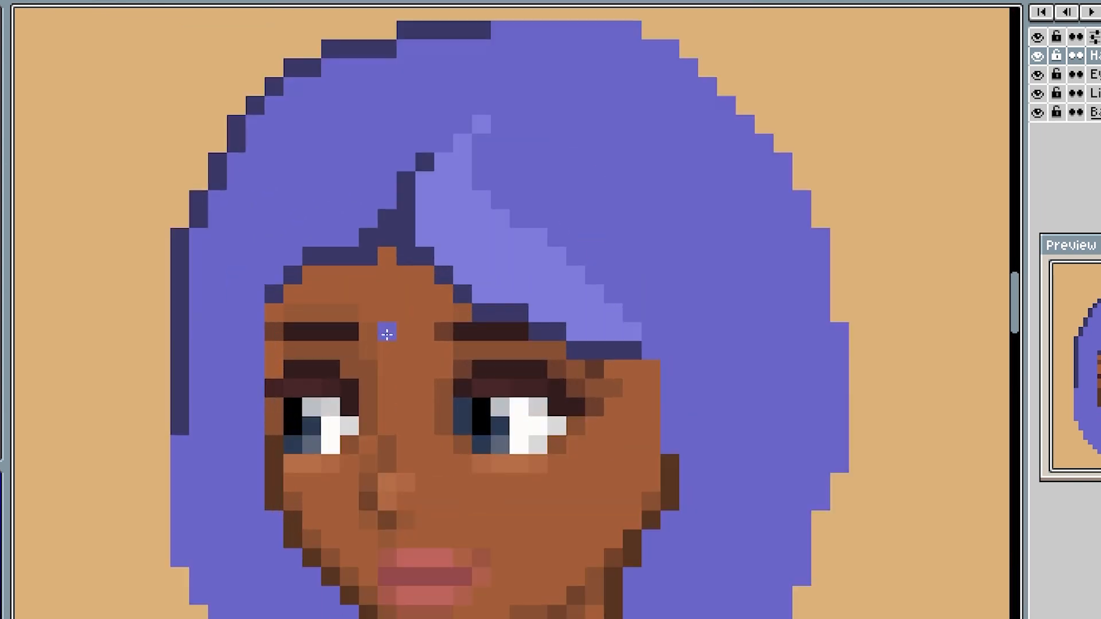
Sketch a dark purple strand line curving from the crown down to the left end of the hairline.
click(413, 342)
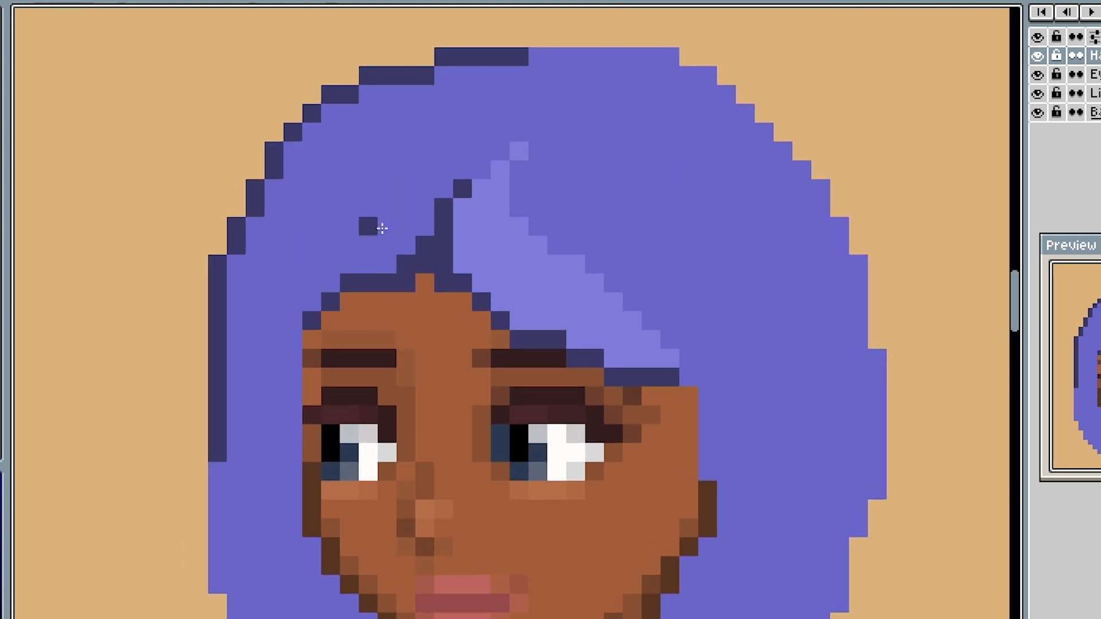
drag(361, 217, 372, 256)
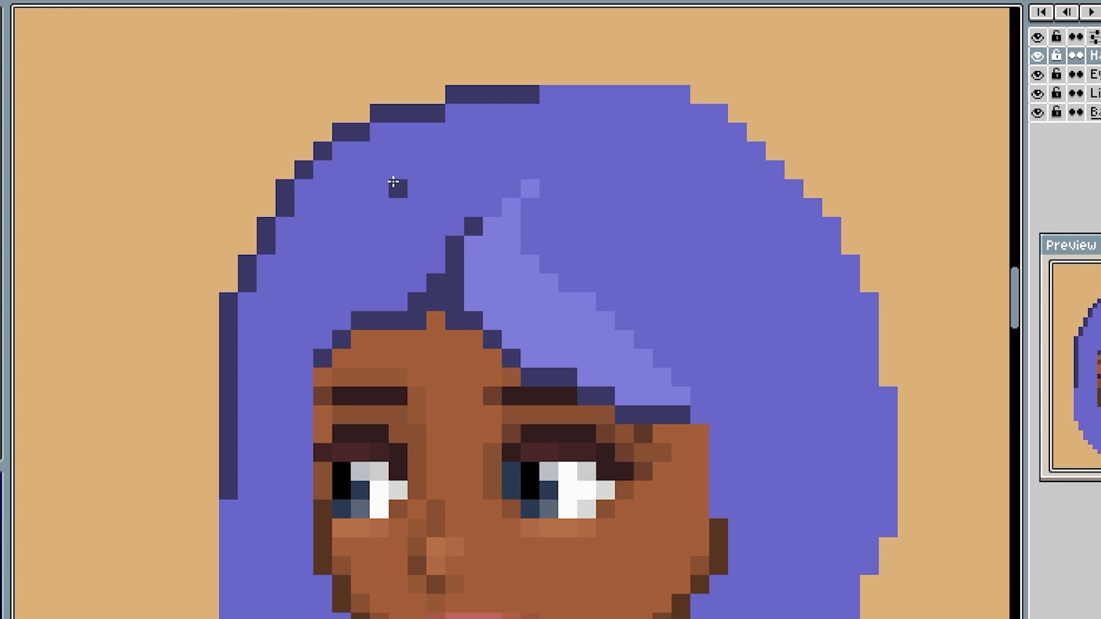
mouse_move(394, 182)
mouse_down()
mouse_move(335, 251)
mouse_move(309, 358)
mouse_up()
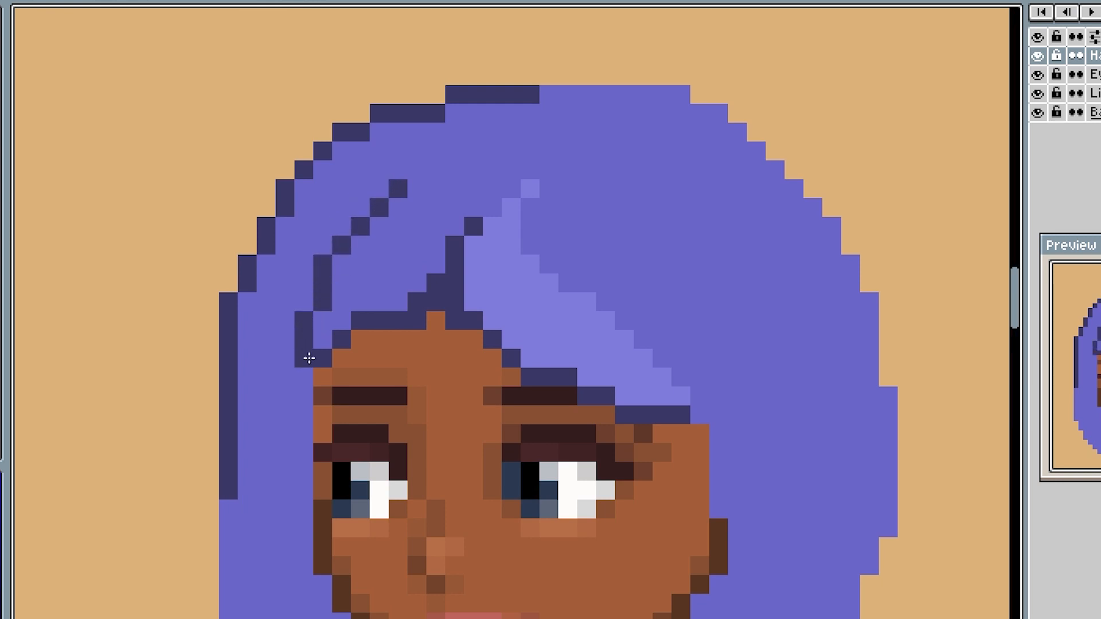
Outline the fringe strand's upper edge in dark purple and try curved strand lines across the crown and right side.
mouse_move(548, 189)
mouse_down()
mouse_move(529, 252)
mouse_move(681, 376)
mouse_move(700, 413)
mouse_move(717, 308)
mouse_move(582, 263)
mouse_move(548, 264)
mouse_up()
mouse_move(739, 339)
mouse_down()
mouse_move(723, 226)
mouse_move(675, 183)
mouse_move(607, 166)
mouse_up()
mouse_move(756, 247)
mouse_down()
mouse_move(777, 262)
mouse_move(763, 152)
mouse_move(666, 95)
mouse_move(545, 93)
mouse_up()
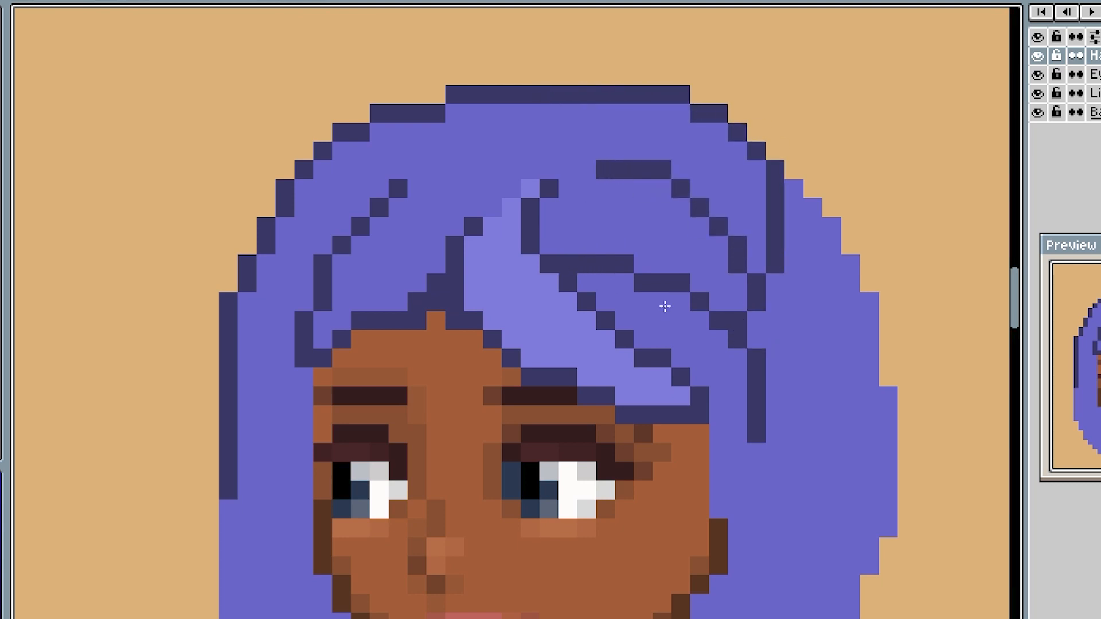
scroll(797, 484, down, 2)
drag(783, 508, 629, 366)
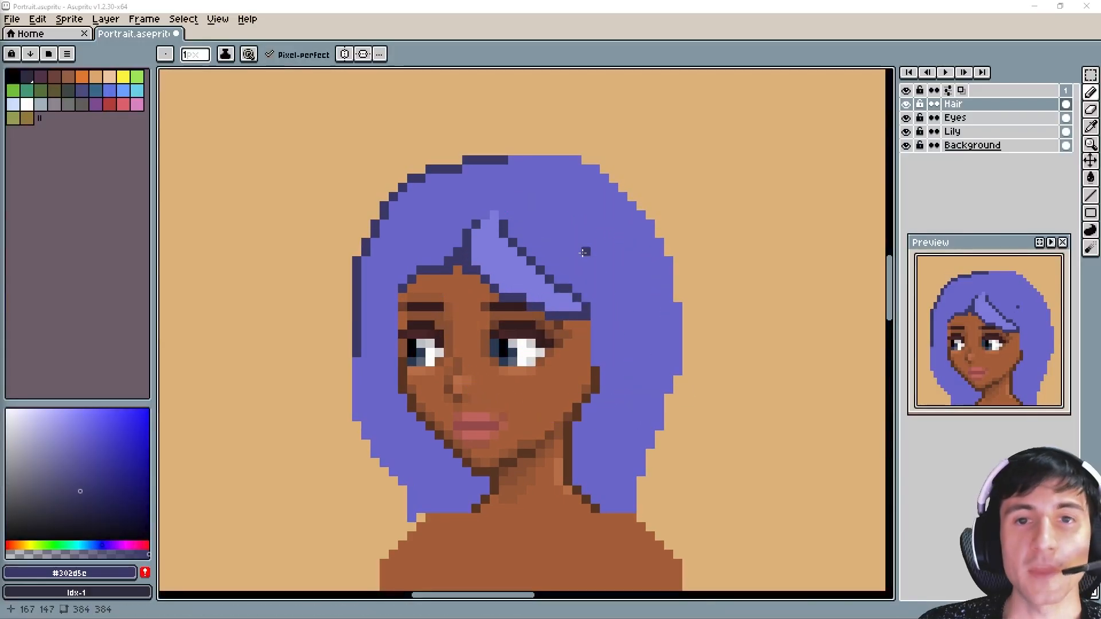
Try dark purple wavy strand lines from the fringe over the crown and down the right side of the hair.
mouse_move(578, 293)
mouse_down()
mouse_move(551, 233)
mouse_move(471, 197)
mouse_move(505, 186)
mouse_move(592, 206)
mouse_move(620, 267)
mouse_move(637, 362)
mouse_move(622, 393)
mouse_up()
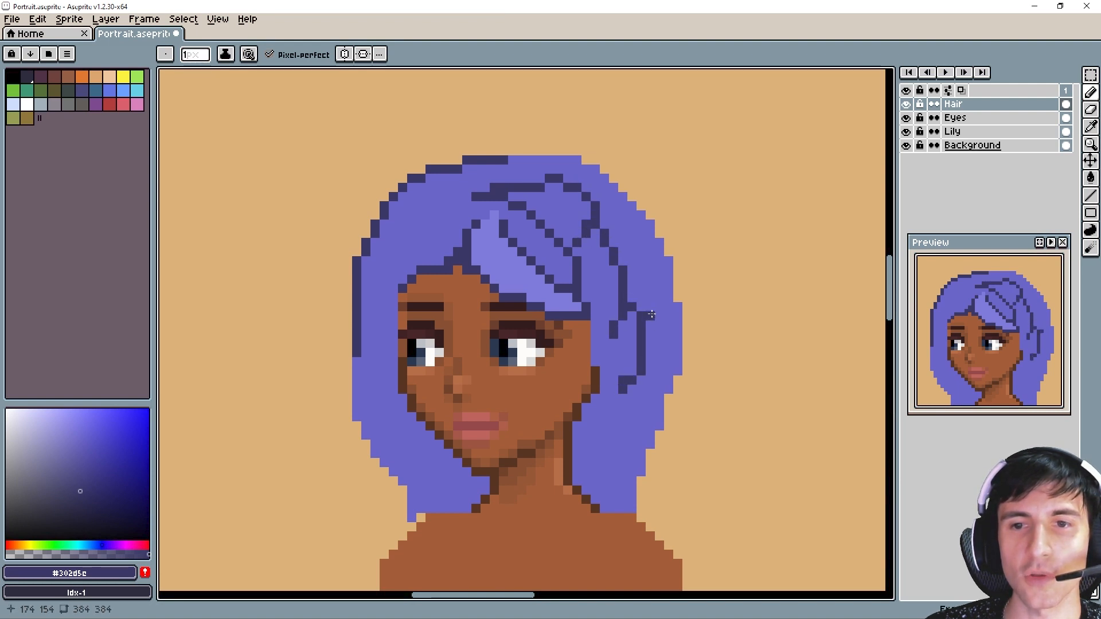
mouse_move(654, 316)
mouse_down()
mouse_move(613, 231)
mouse_move(646, 243)
mouse_move(635, 208)
mouse_move(584, 167)
mouse_move(545, 169)
mouse_up()
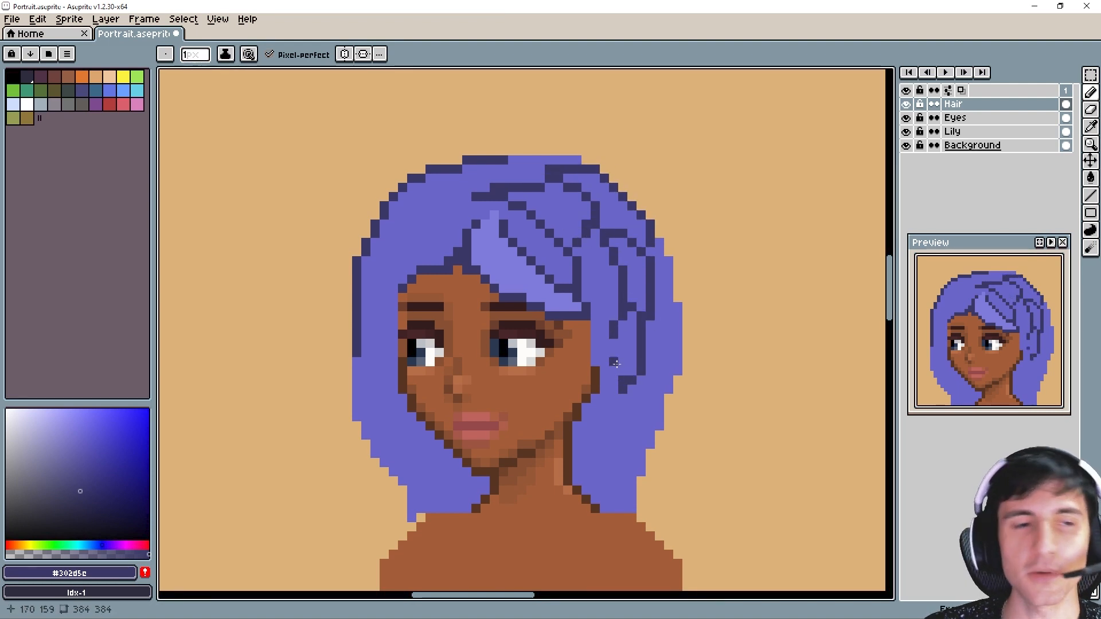
drag(631, 340, 633, 359)
Undo the wavy strand lines on the right side, keeping the outlined fringe strand.
key(ctrl+z)
key(ctrl+z)
key(ctrl+z)
key(ctrl+z)
key(ctrl+z)
key(ctrl+z)
key(ctrl+z)
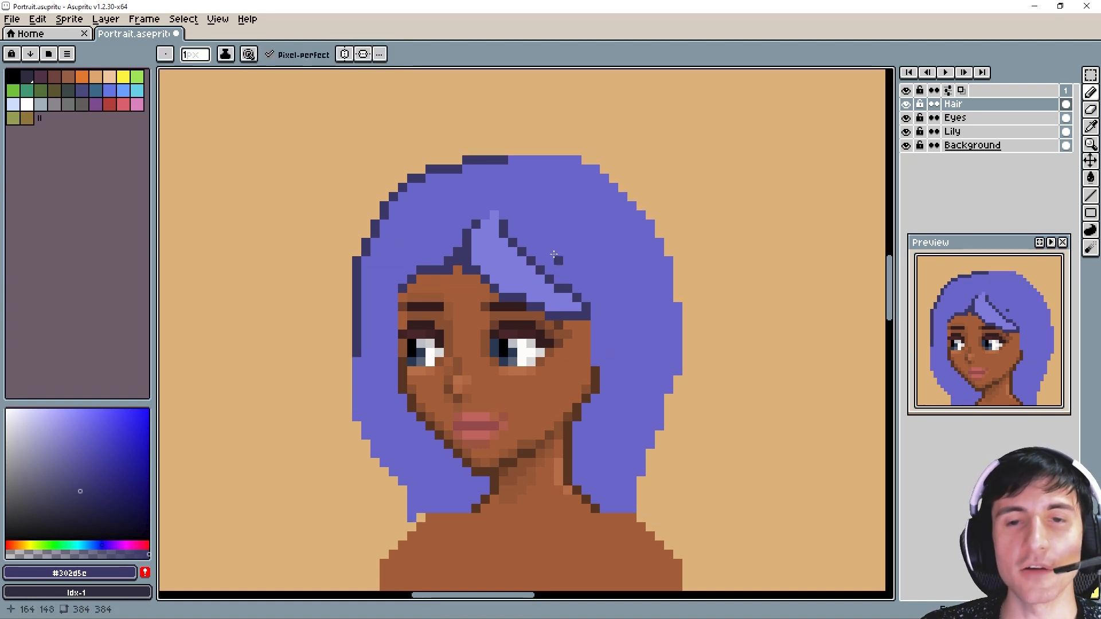
Extend the fringe strand's tip in light purple #7872d7 as a thin curved line up to the crown's edge.
scroll(551, 224, up, 1)
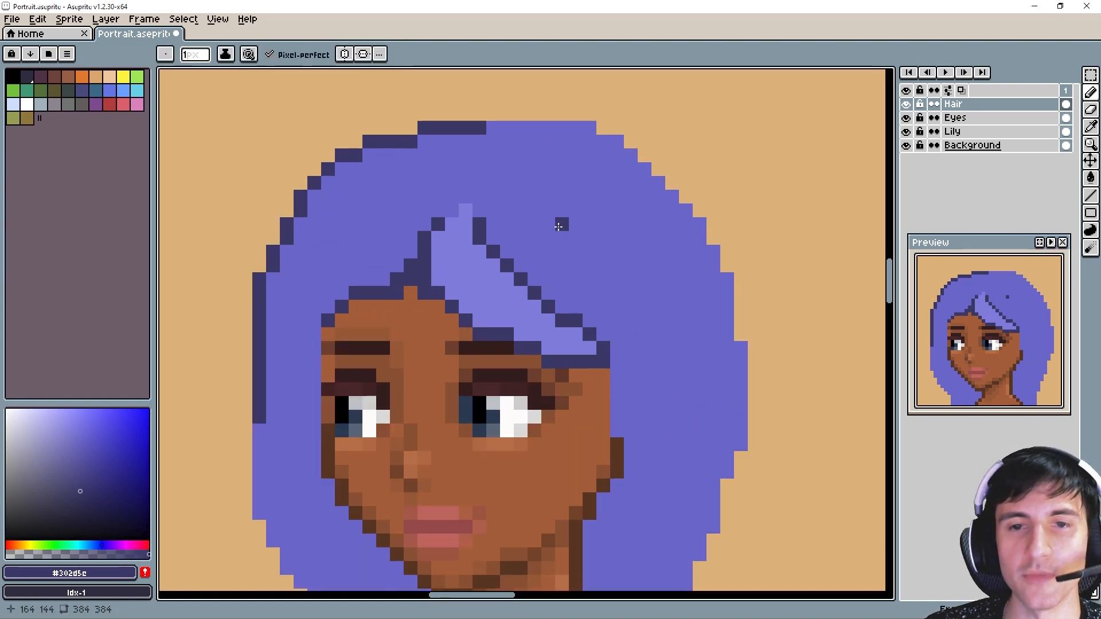
scroll(560, 222, down, 1)
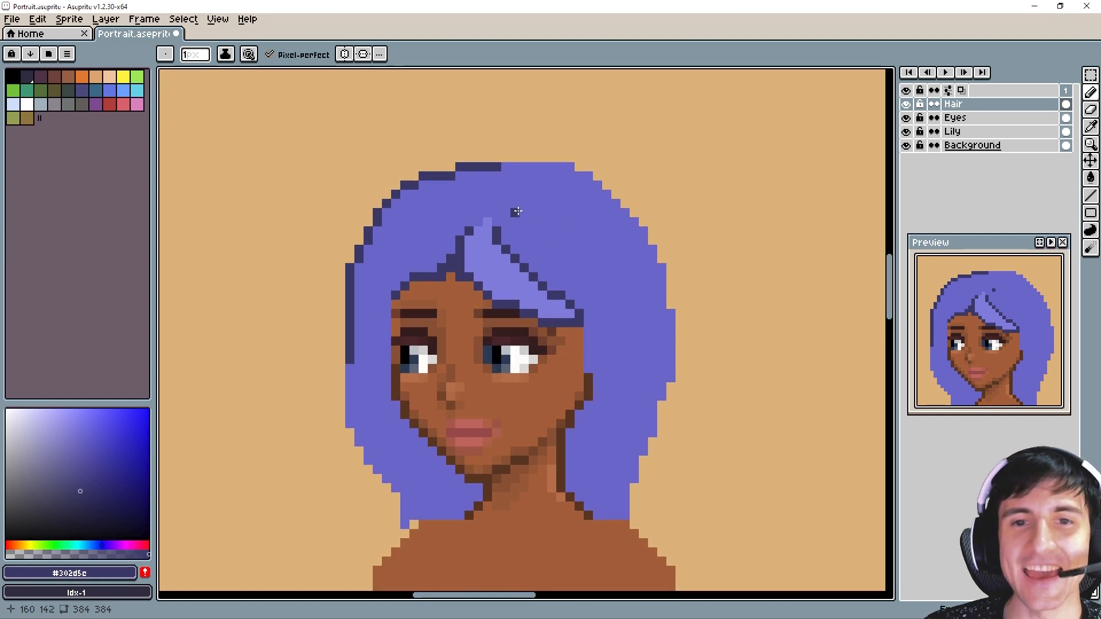
scroll(516, 212, up, 1)
alt+click(470, 239)
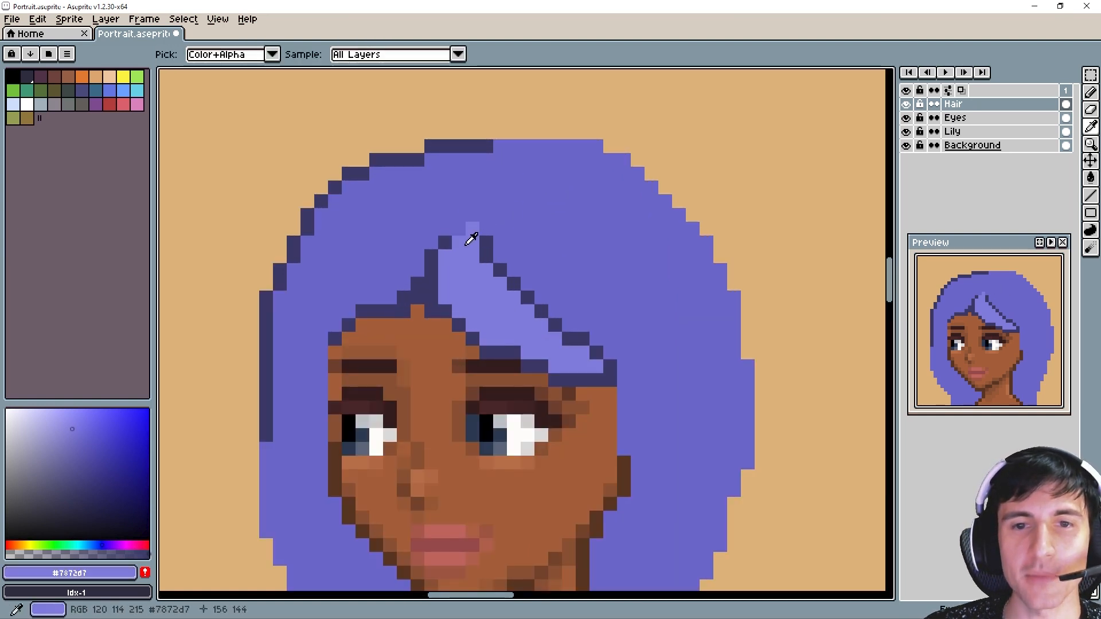
click(486, 215)
click(500, 201)
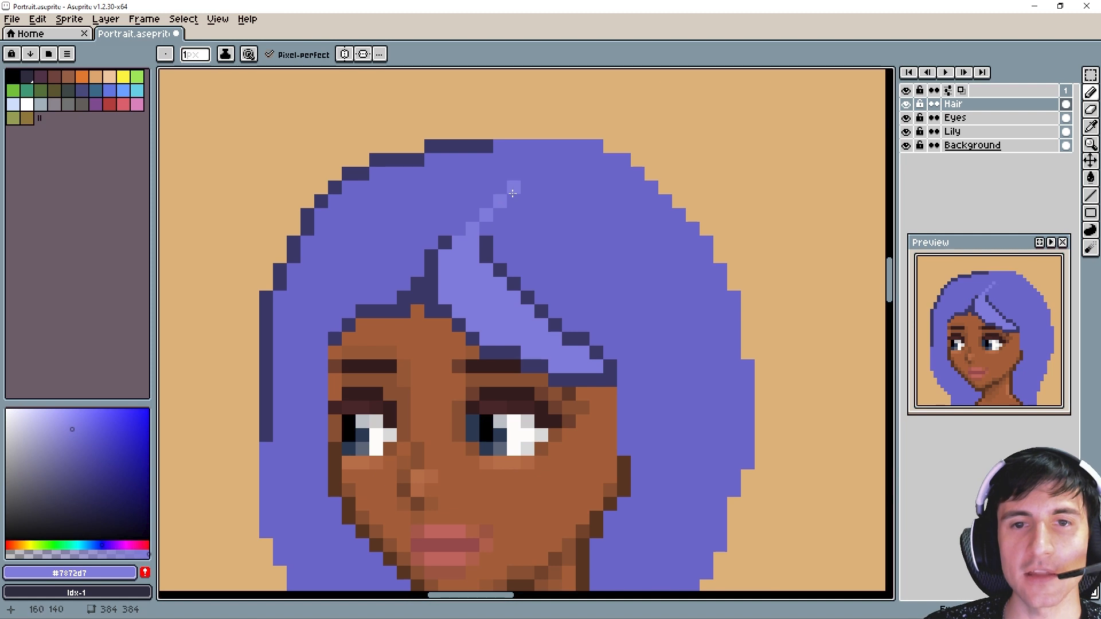
click(514, 201)
drag(514, 189, 543, 174)
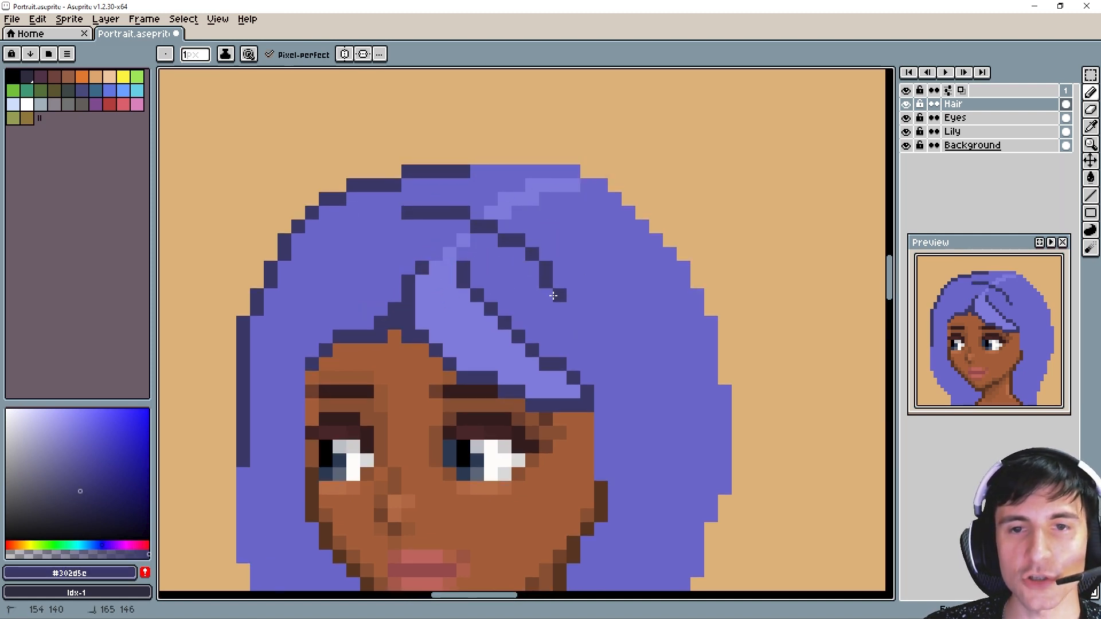
Try dark purple strand lines running from the light parting line down the hair on the far side of the fringe.
mouse_move(505, 230)
mouse_down()
mouse_move(571, 259)
mouse_move(614, 370)
mouse_up()
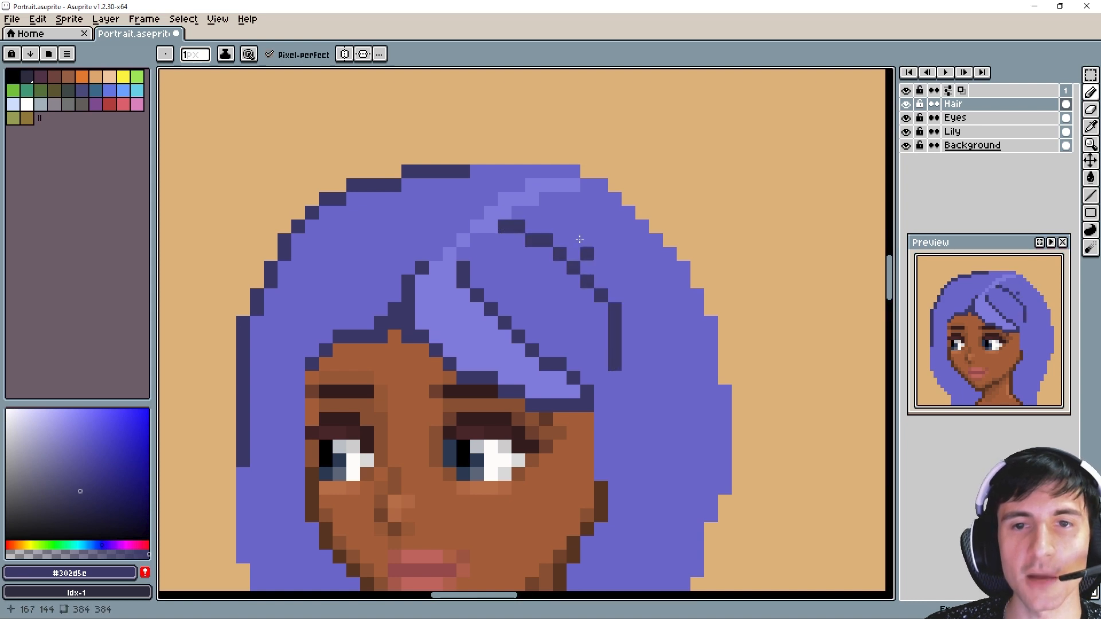
mouse_move(545, 199)
mouse_down()
mouse_move(637, 284)
mouse_move(652, 381)
mouse_up()
scroll(652, 382, down, 4)
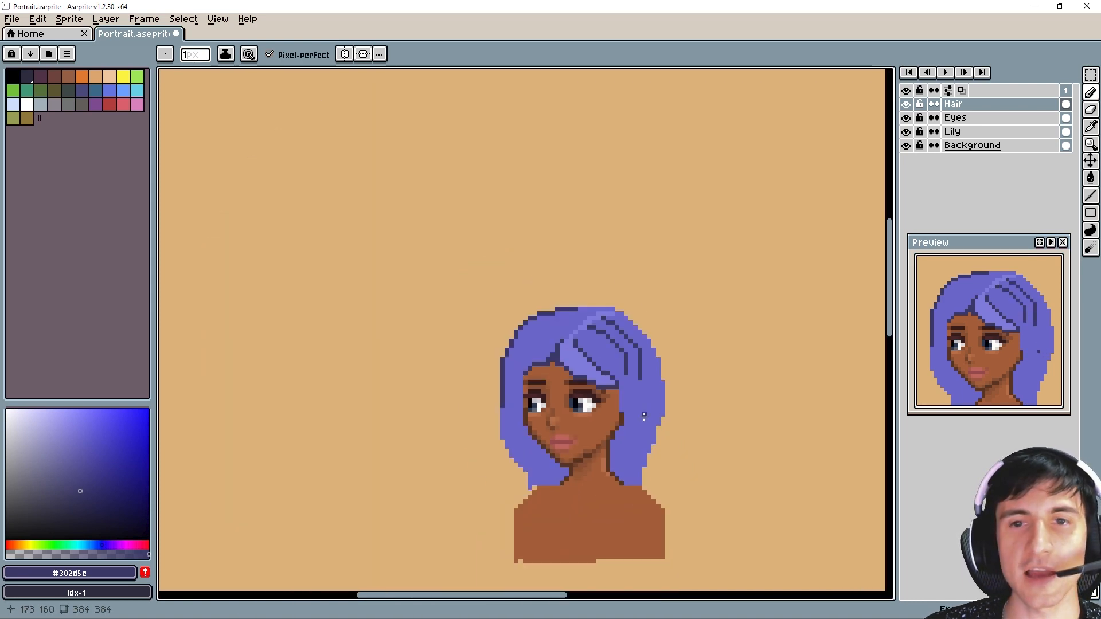
scroll(608, 379, up, 4)
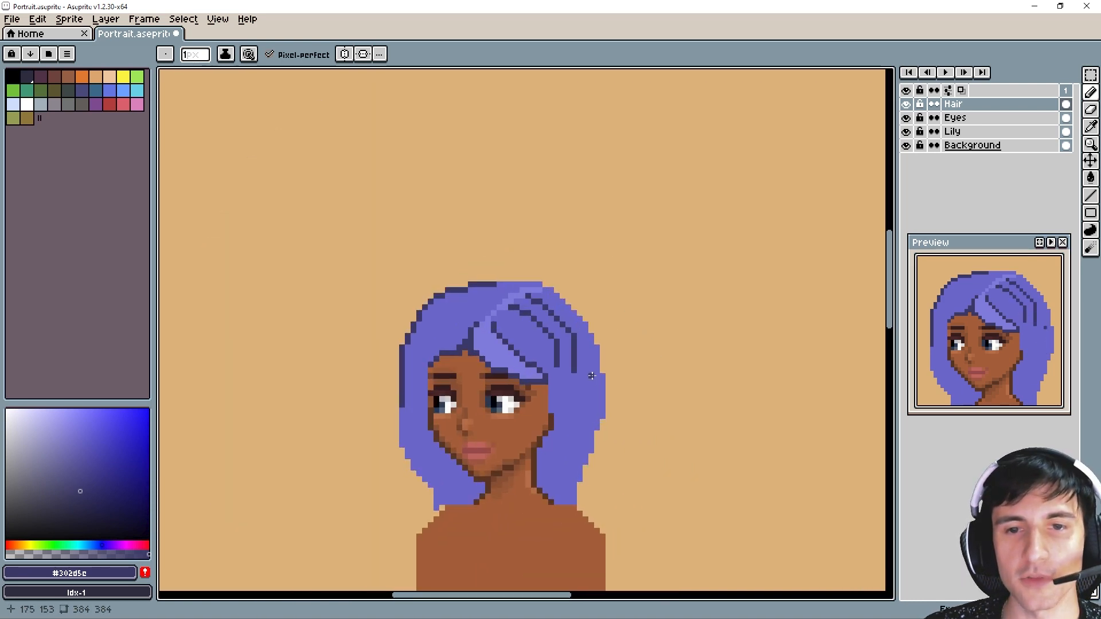
key(ctrl+z)
key(ctrl+z)
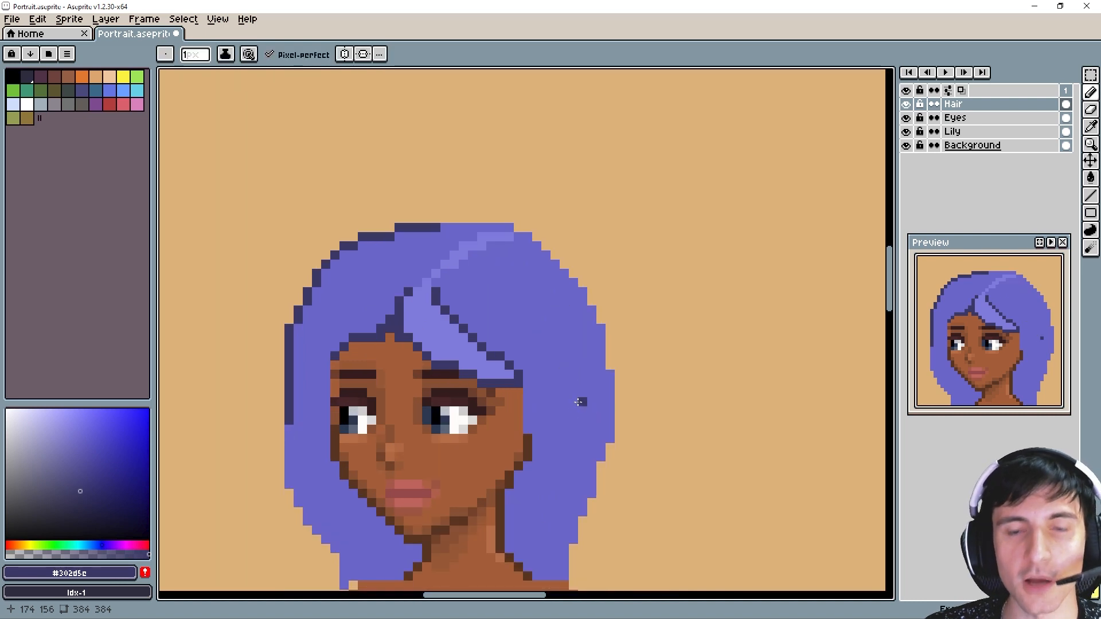
Draw one long dark purple #302d5c strand line from below the parting, curving past the fringe tip down to near the shoulder.
scroll(523, 264, up, 2)
scroll(484, 251, down, 1)
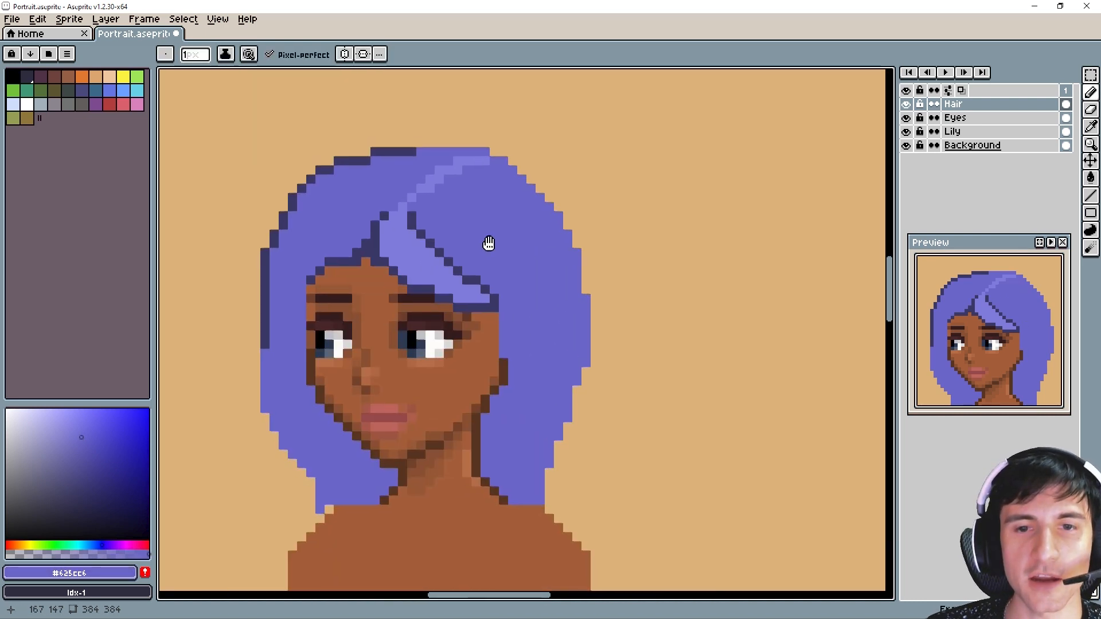
alt+click(404, 212)
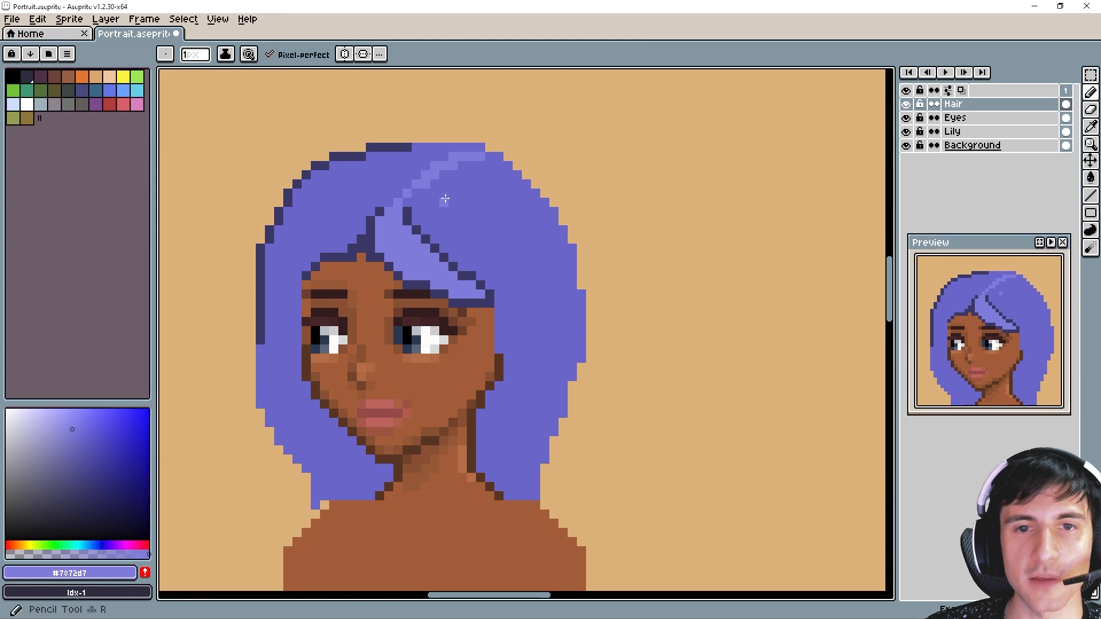
alt+click(408, 214)
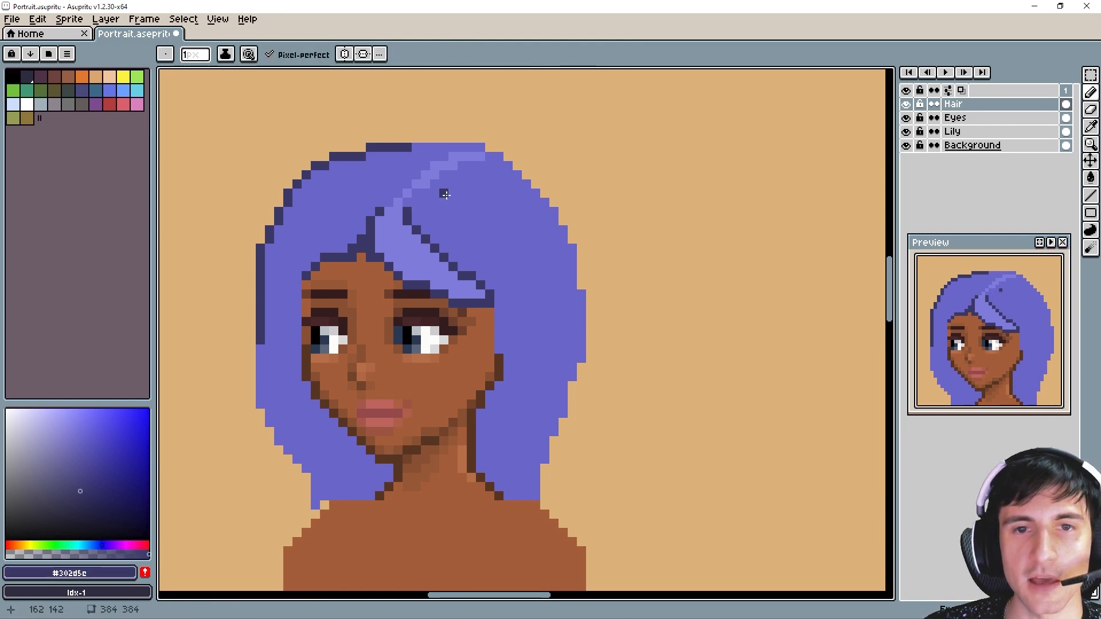
drag(453, 194, 454, 197)
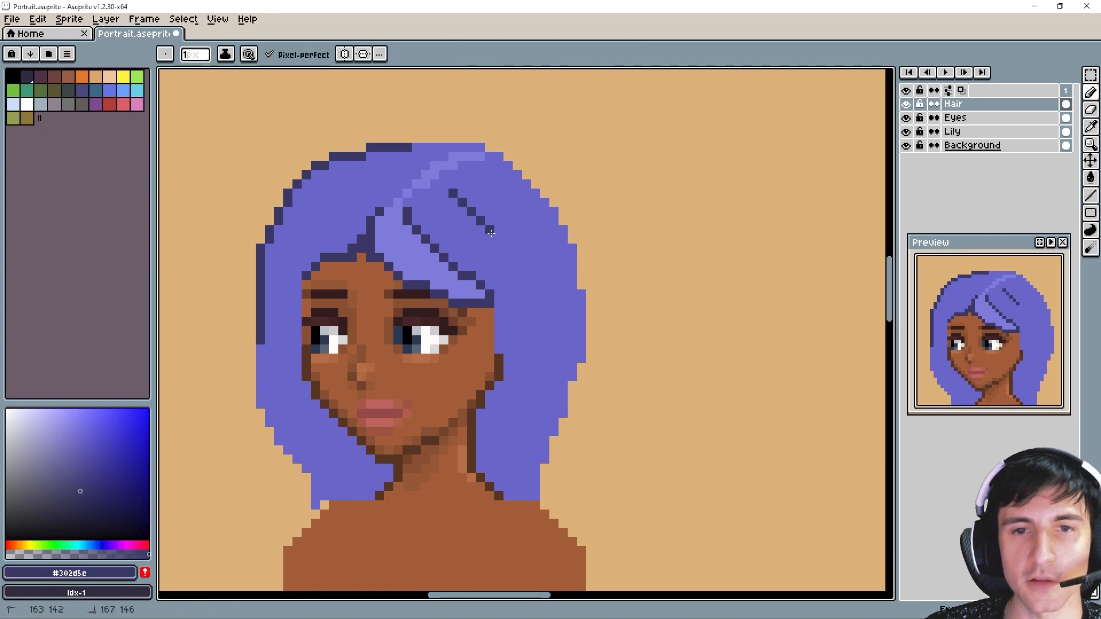
drag(491, 232, 523, 323)
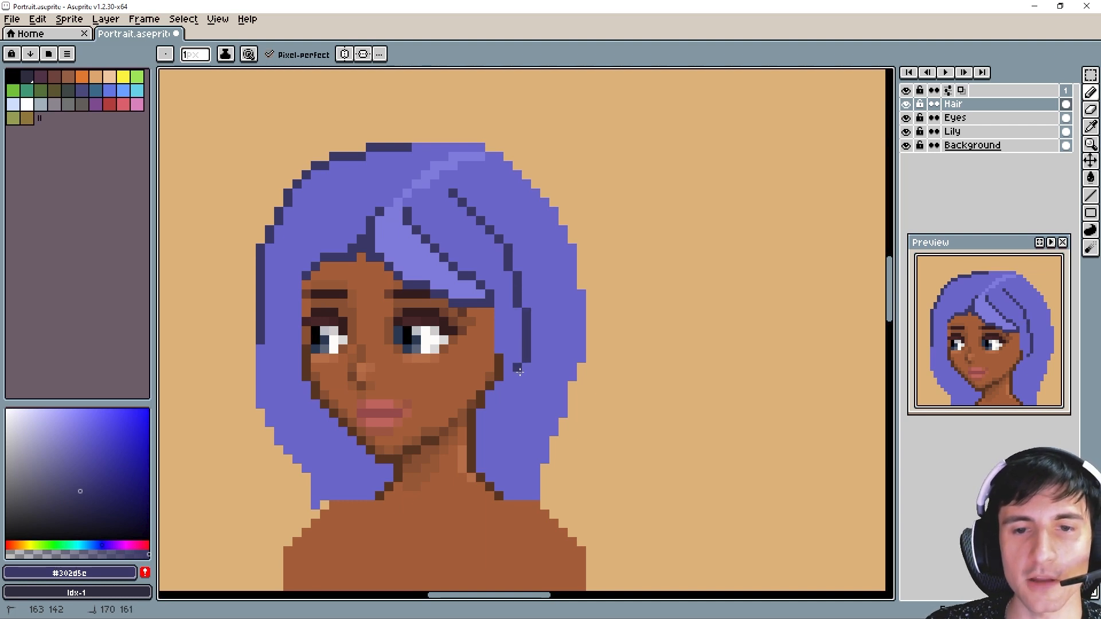
drag(514, 390, 500, 471)
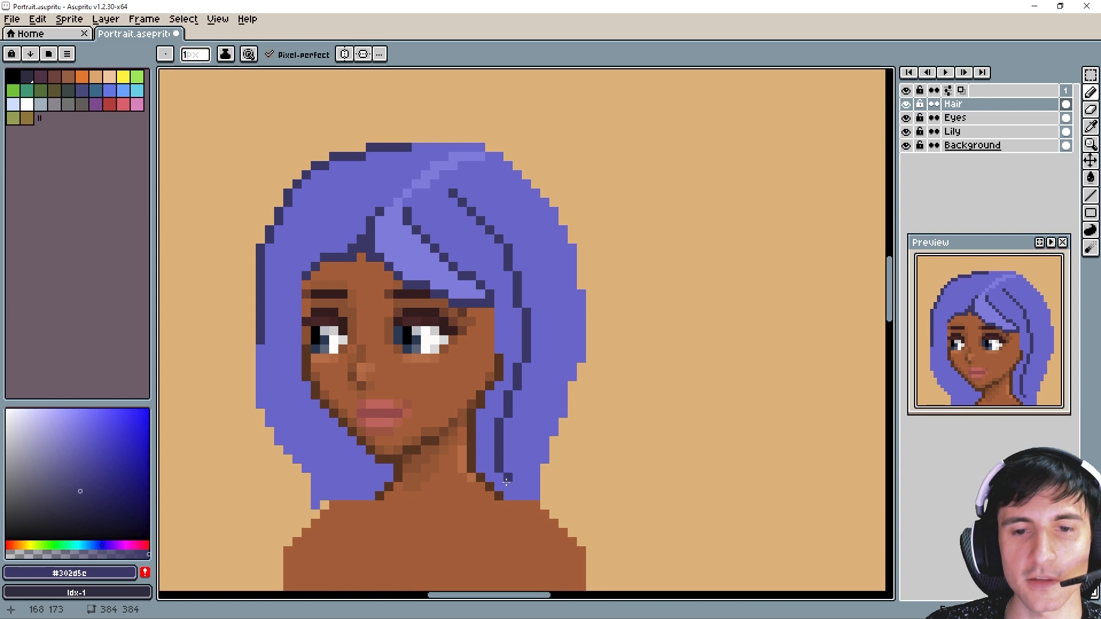
Outline the hair's inner edge in dark purple #302d5c from the fringe tip down alongside the cheek and neck.
alt+click(490, 313)
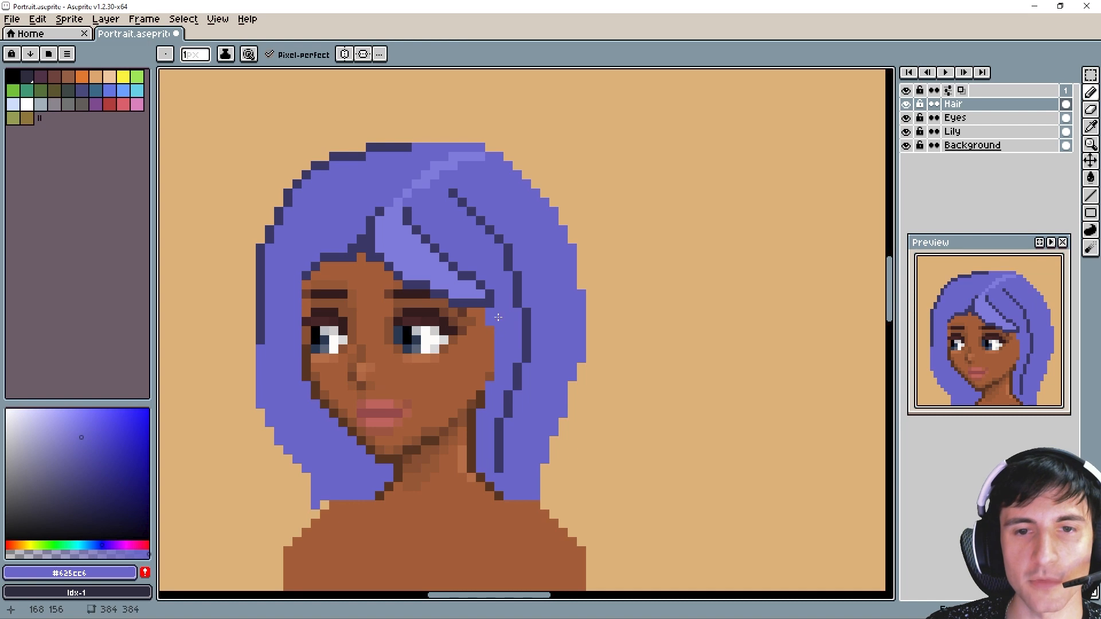
alt+click(483, 313)
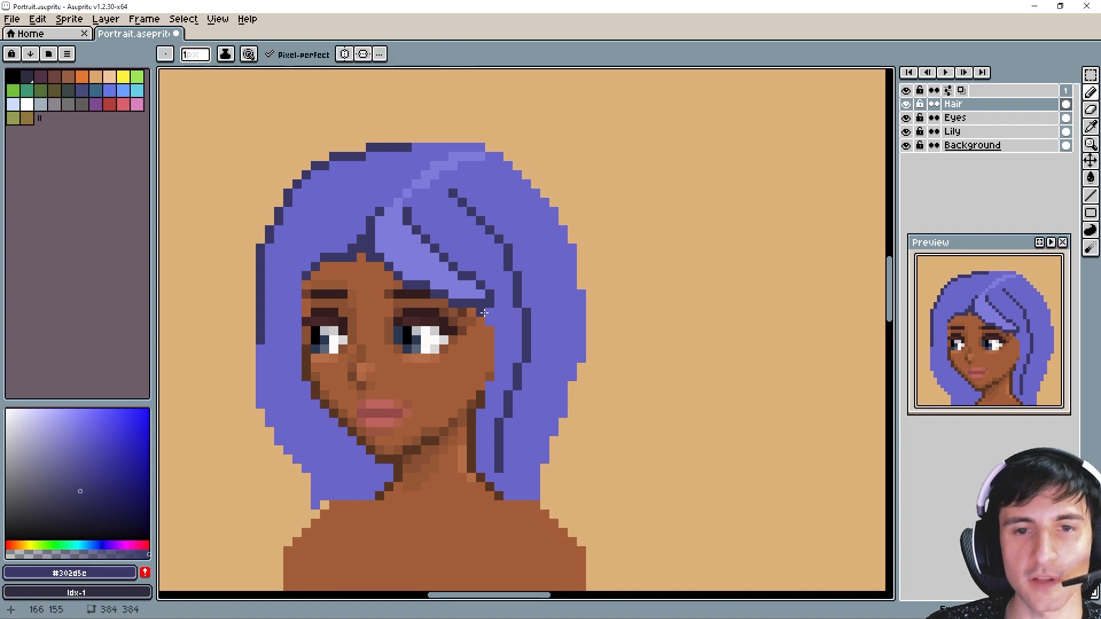
click(488, 313)
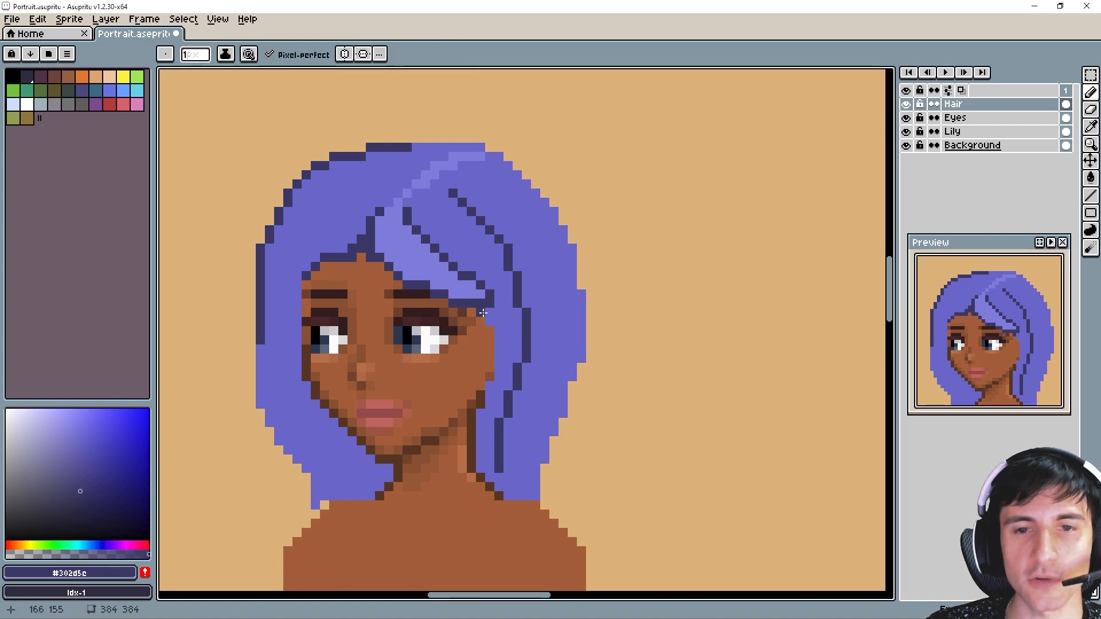
drag(483, 313, 488, 382)
click(482, 322)
click(487, 385)
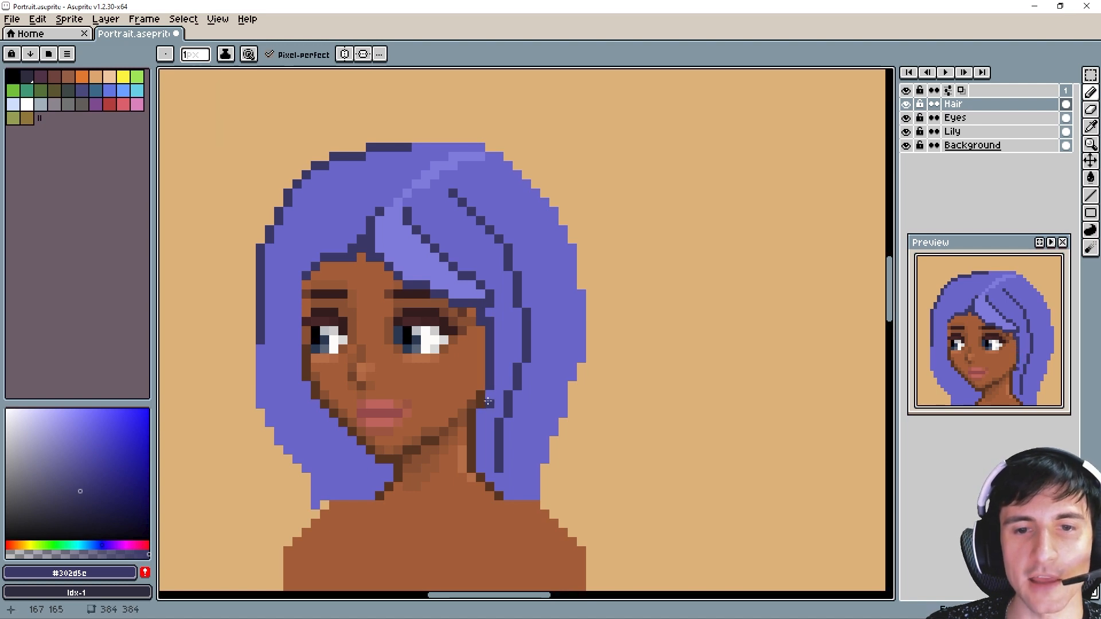
drag(480, 417, 486, 476)
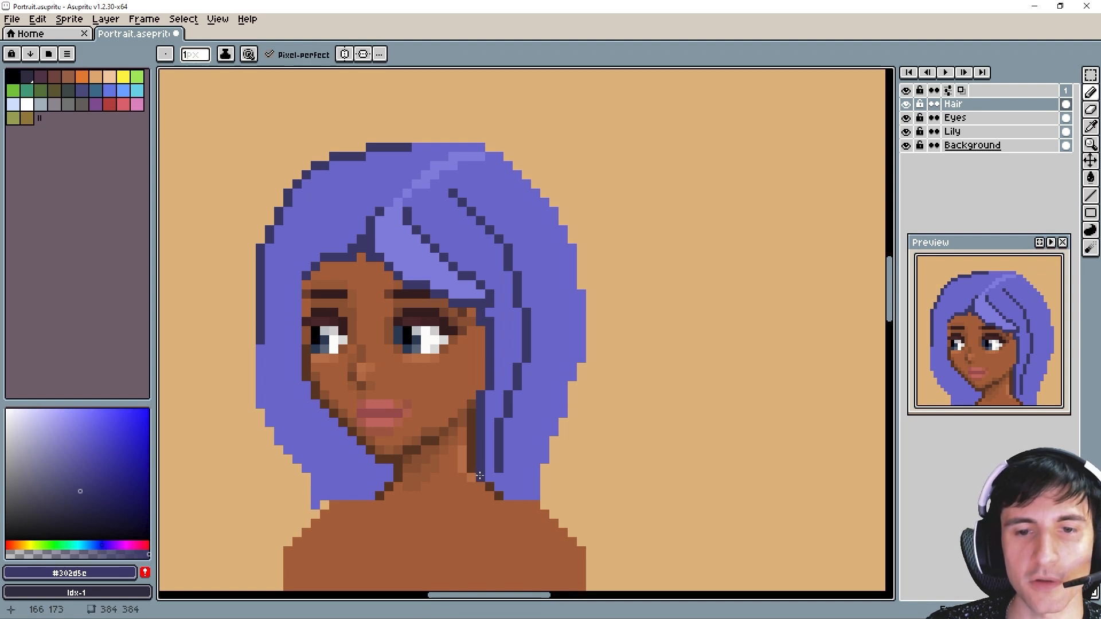
Try a light purple #7872d7 vertical highlight on the narrow hair lock beside the neck.
scroll(473, 481, down, 3)
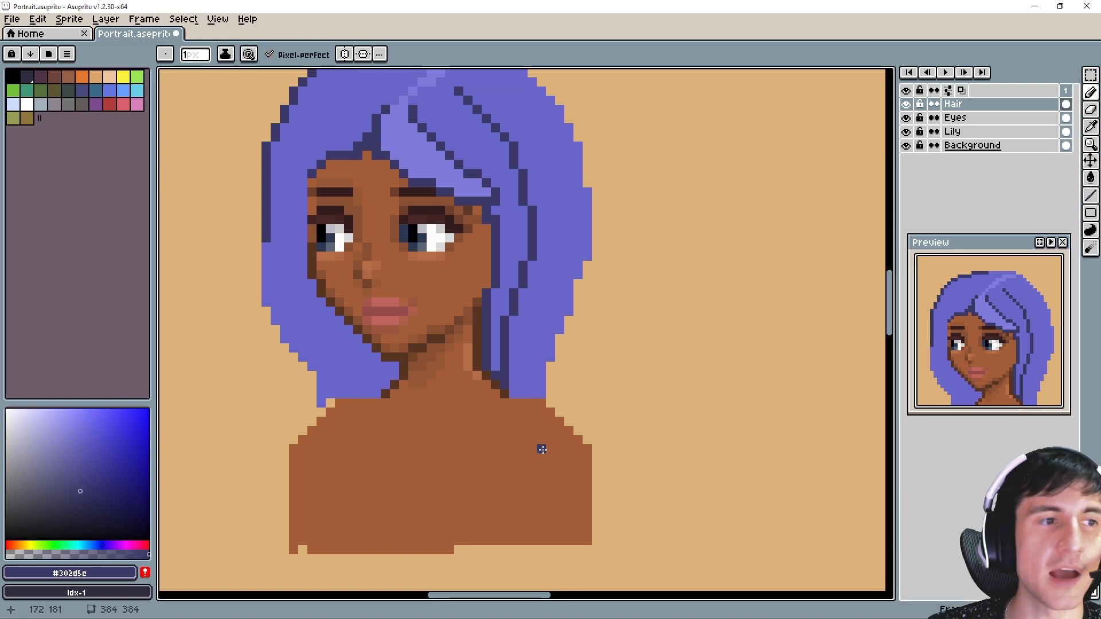
scroll(528, 378, up, 2)
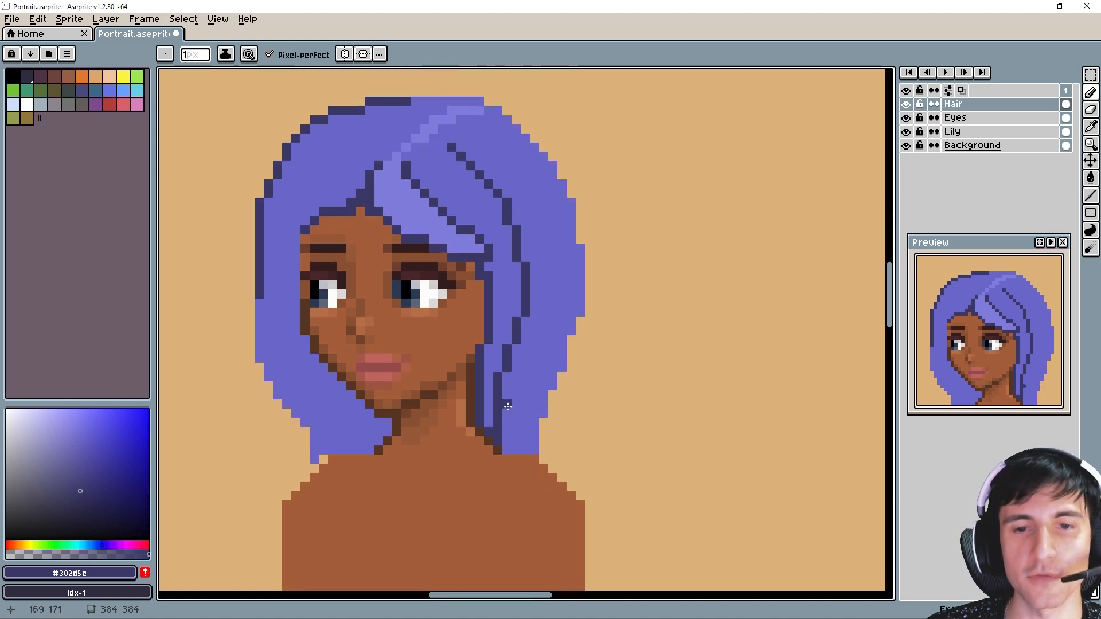
scroll(504, 387, up, 2)
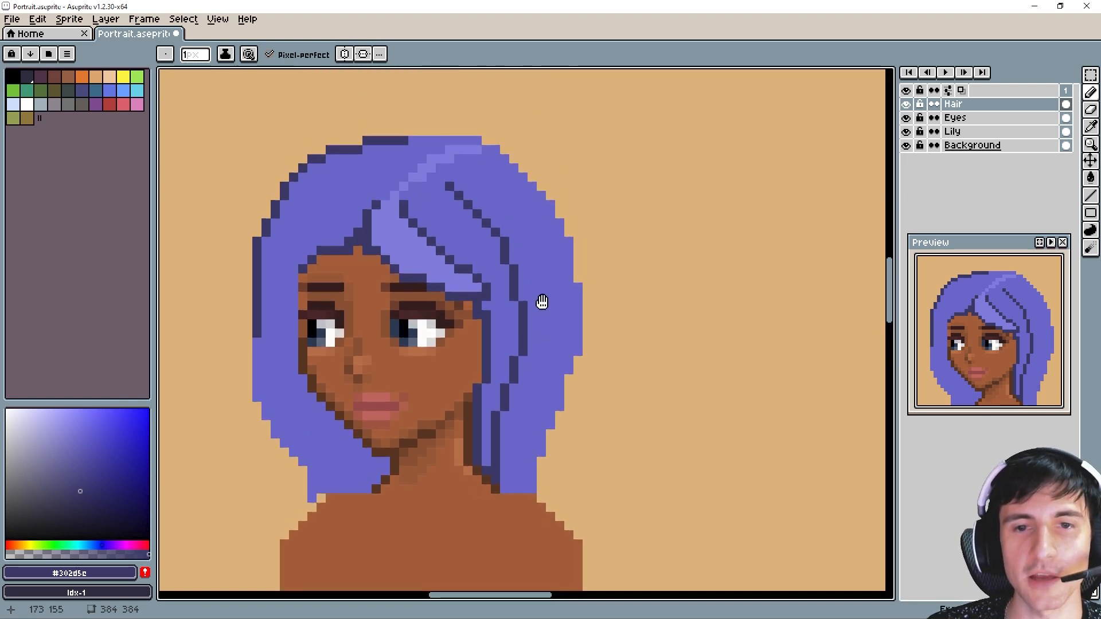
alt+click(411, 237)
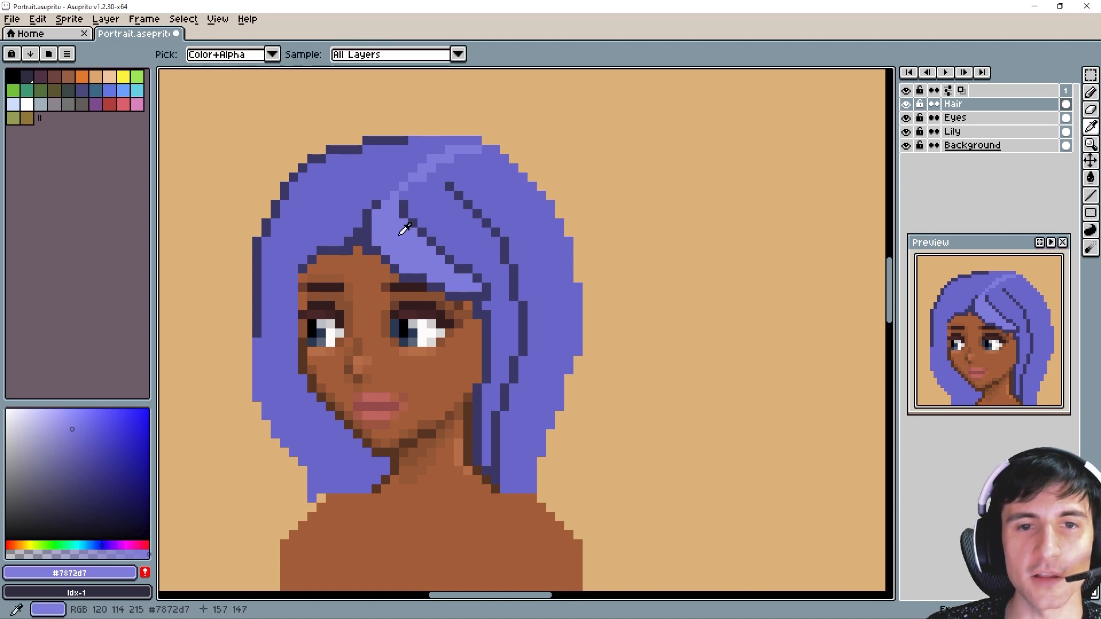
click(487, 333)
drag(489, 449, 483, 426)
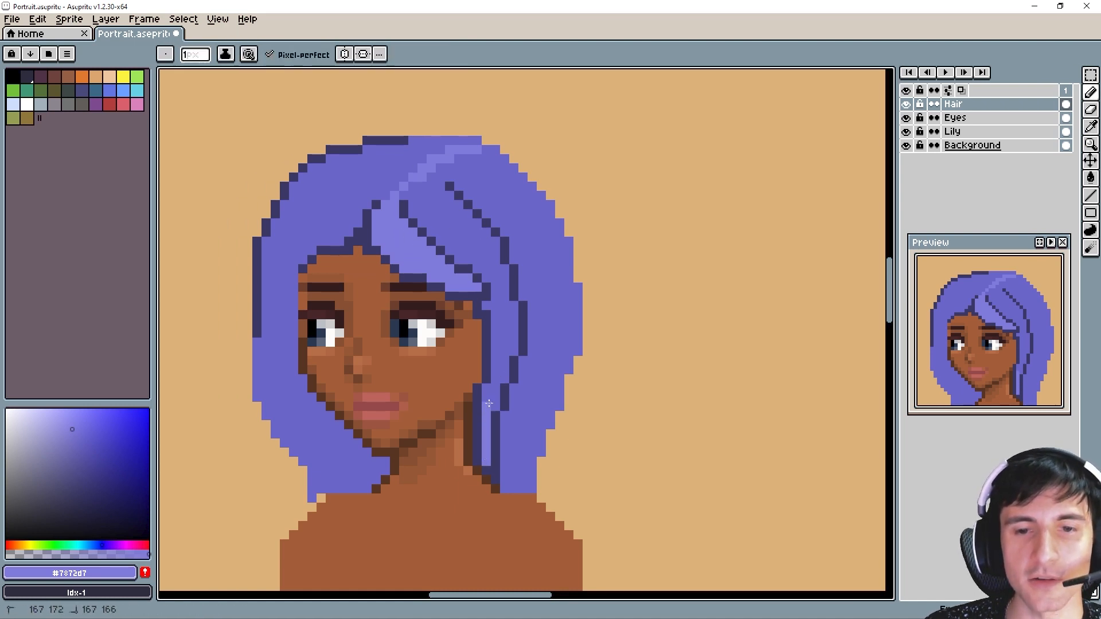
key(ctrl+z)
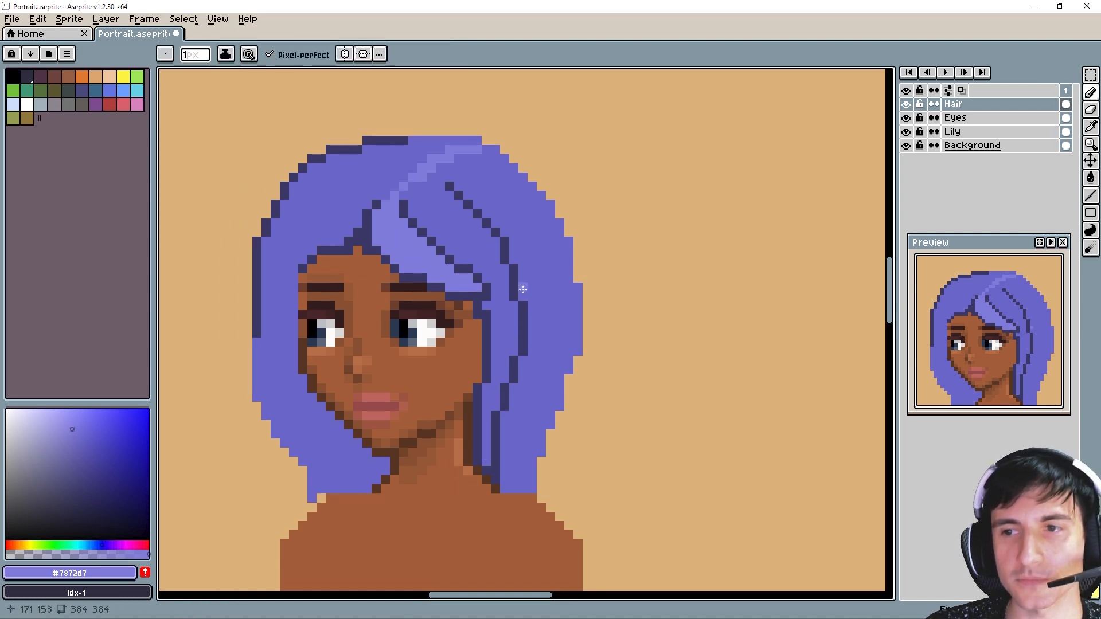
Sketch a dark purple arrow on the empty background beside the head, pointing down toward the hair to mark the light direction.
scroll(493, 230, up, 2)
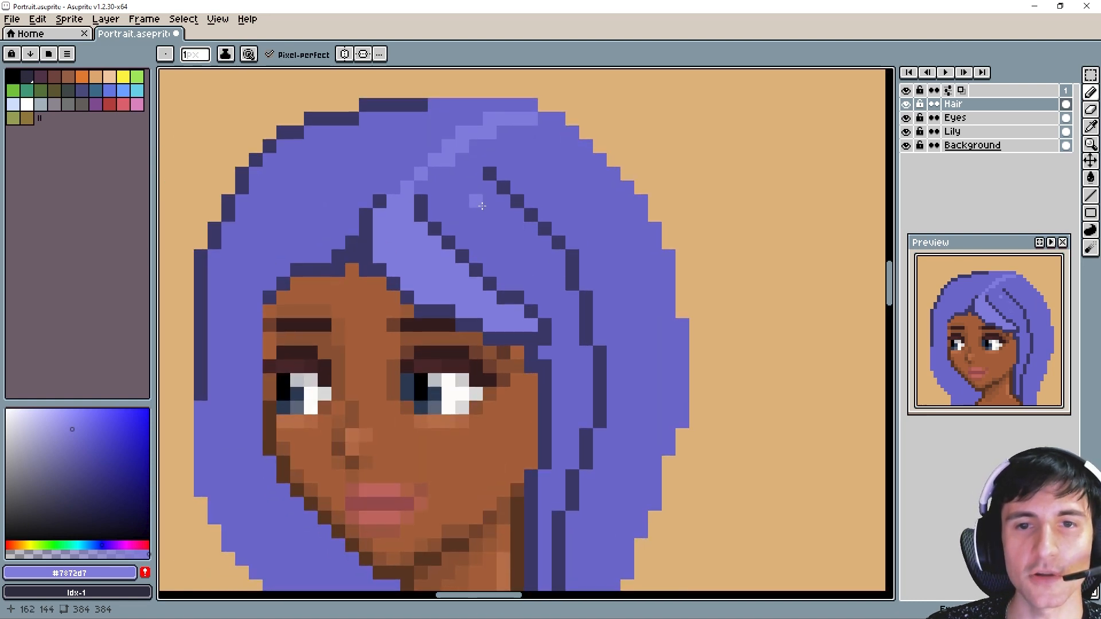
scroll(482, 205, down, 2)
scroll(408, 302, up, 1)
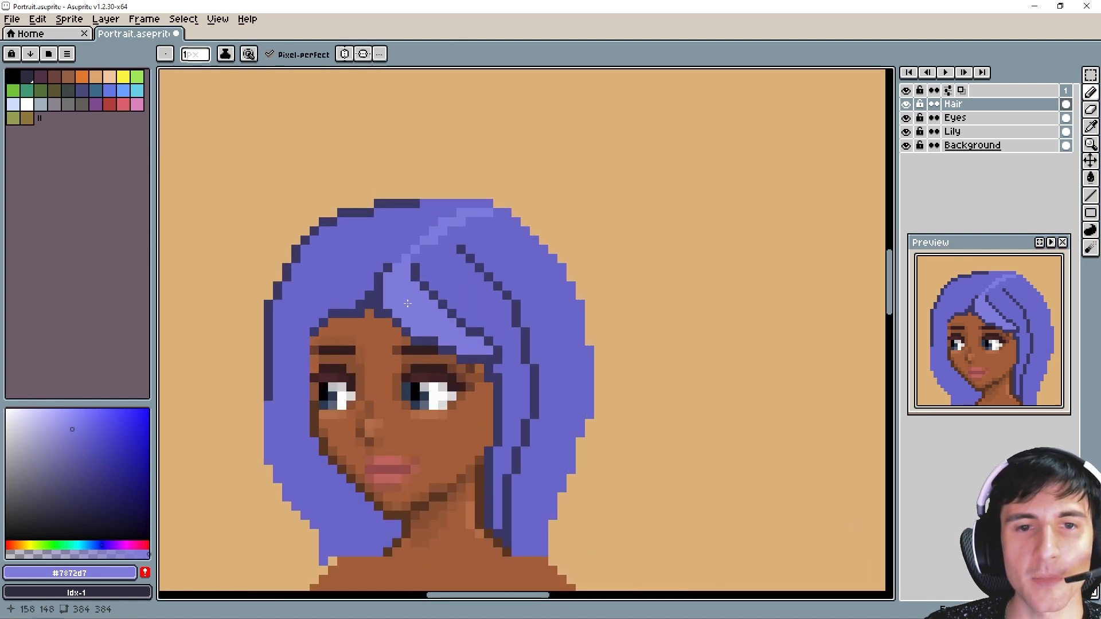
alt+click(381, 288)
drag(754, 119, 645, 197)
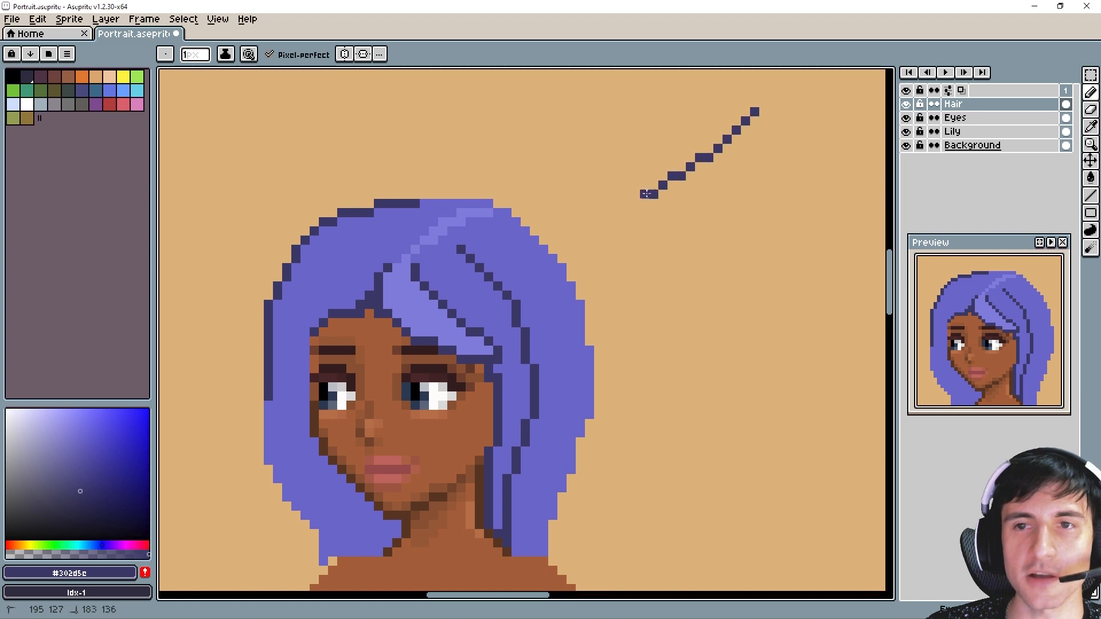
mouse_move(671, 138)
mouse_down()
mouse_move(643, 201)
mouse_move(740, 214)
mouse_up()
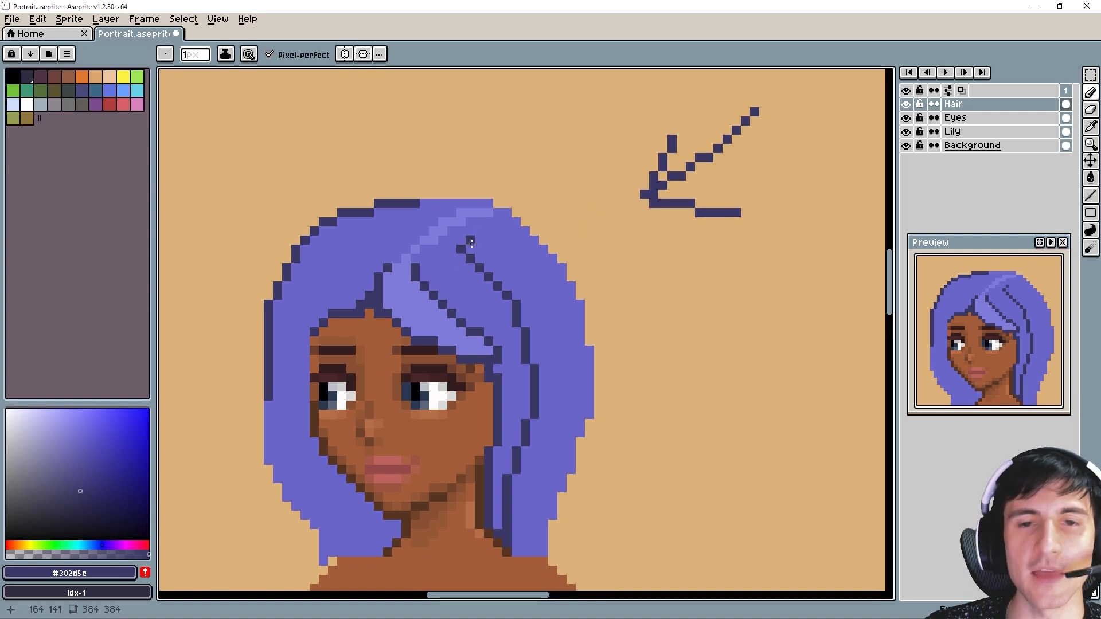
Paint a light purple #7872d7 highlight band across the hair between the two dark strand lines above the fringe.
alt+click(476, 298)
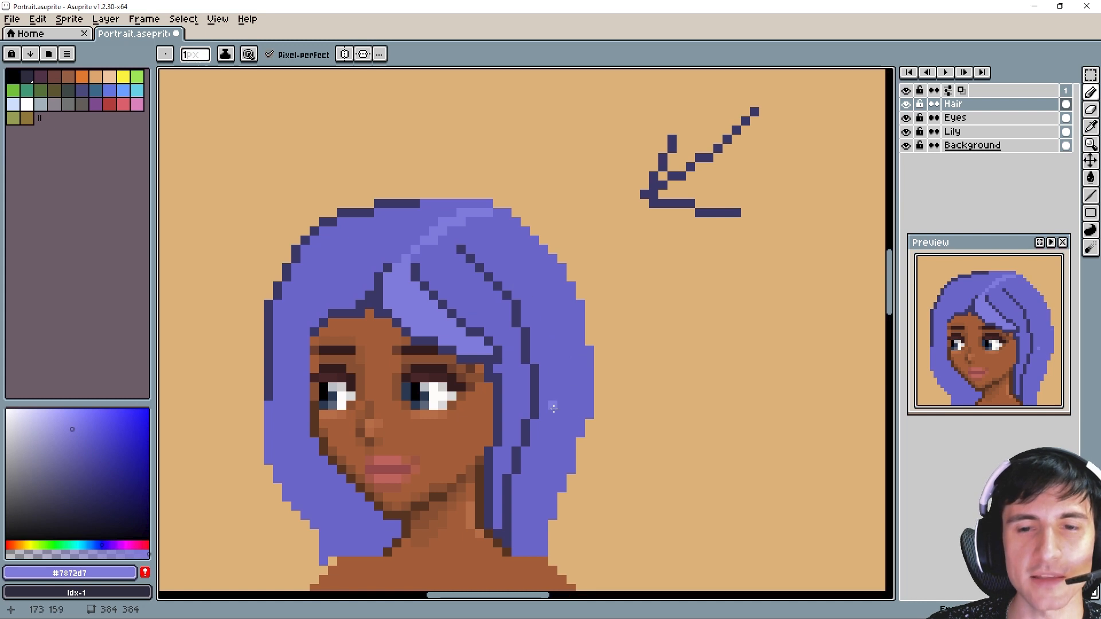
scroll(507, 237, up, 1)
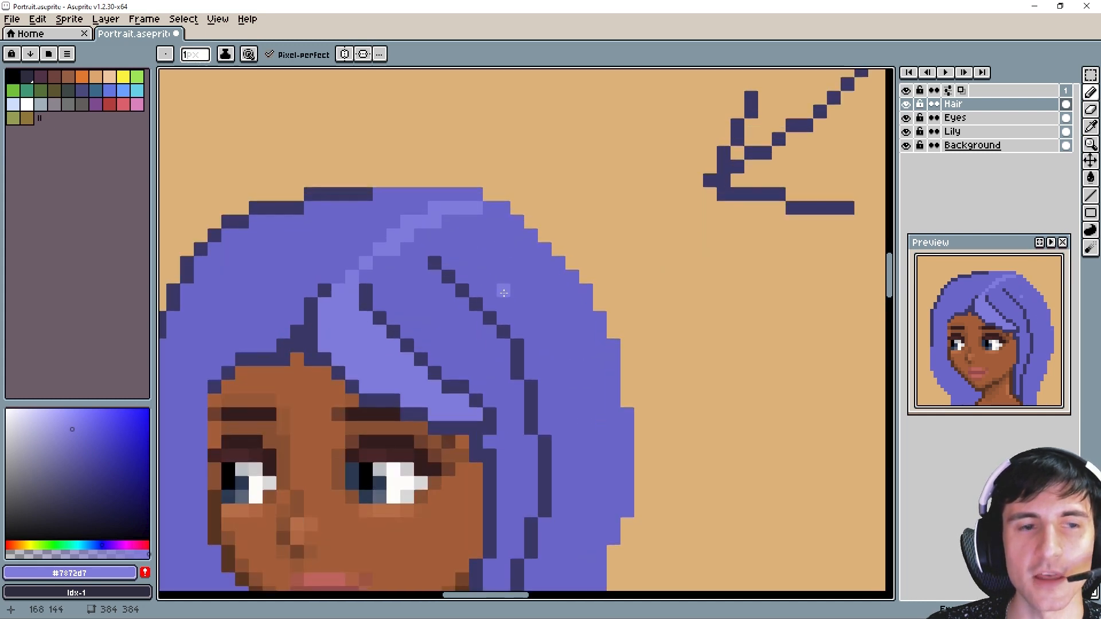
scroll(505, 258, down, 1)
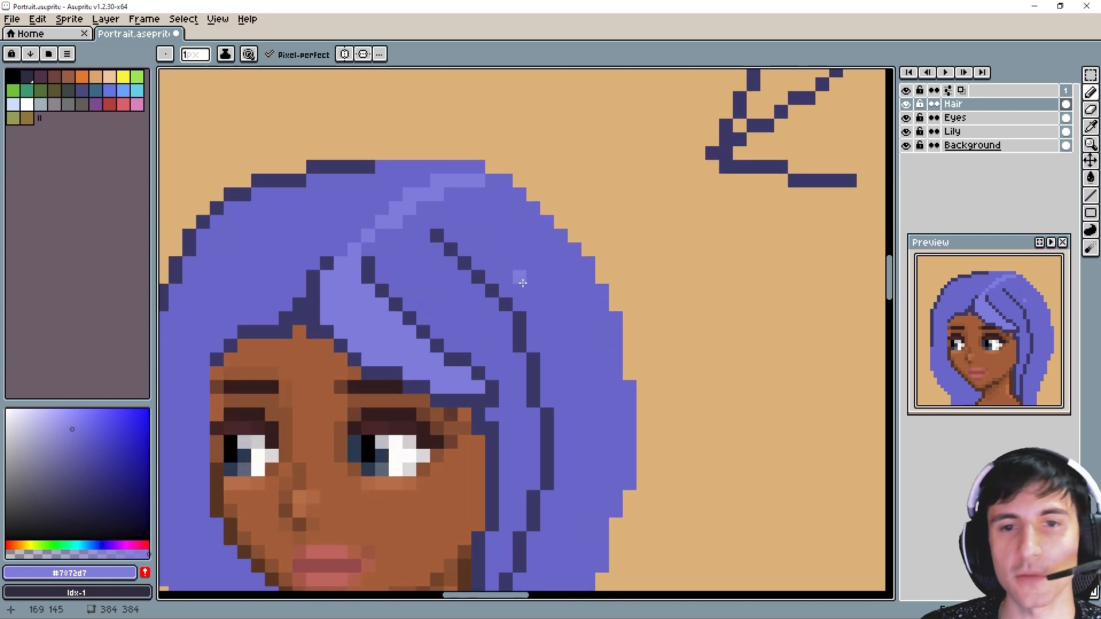
mouse_move(438, 265)
mouse_down()
mouse_move(491, 336)
mouse_move(434, 281)
mouse_move(452, 312)
mouse_move(416, 259)
mouse_up()
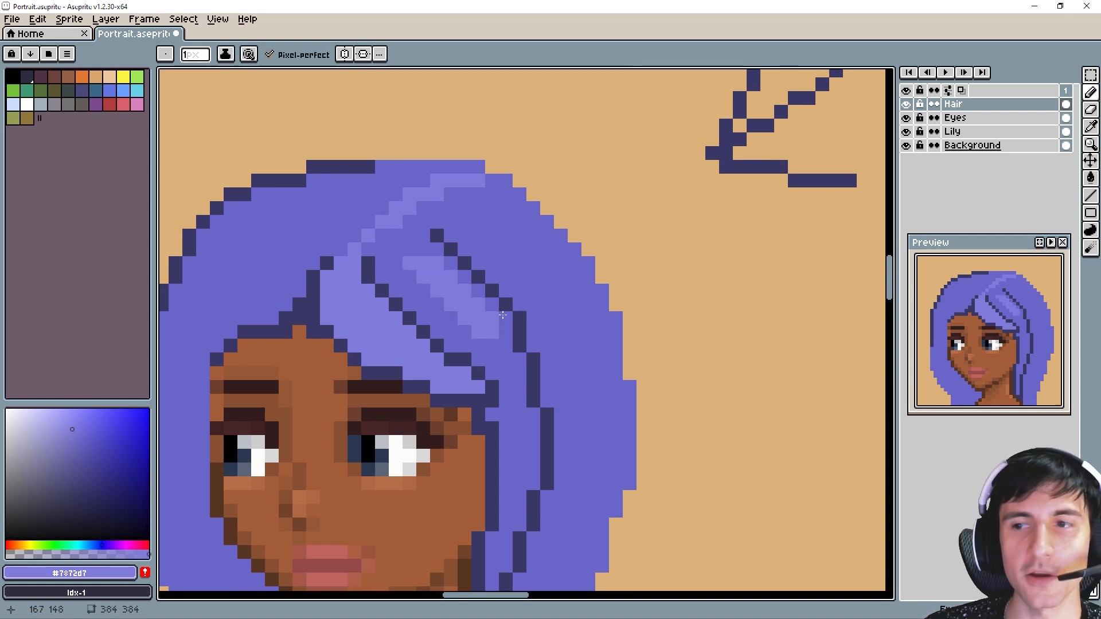
Paint a second #7872d7 highlight band on the outer side of the long strand line, near the crown.
drag(561, 317, 553, 301)
mouse_move(466, 215)
mouse_down()
mouse_move(518, 258)
mouse_move(485, 211)
mouse_move(474, 210)
mouse_move(536, 263)
mouse_move(504, 208)
mouse_move(467, 199)
mouse_move(519, 249)
mouse_up()
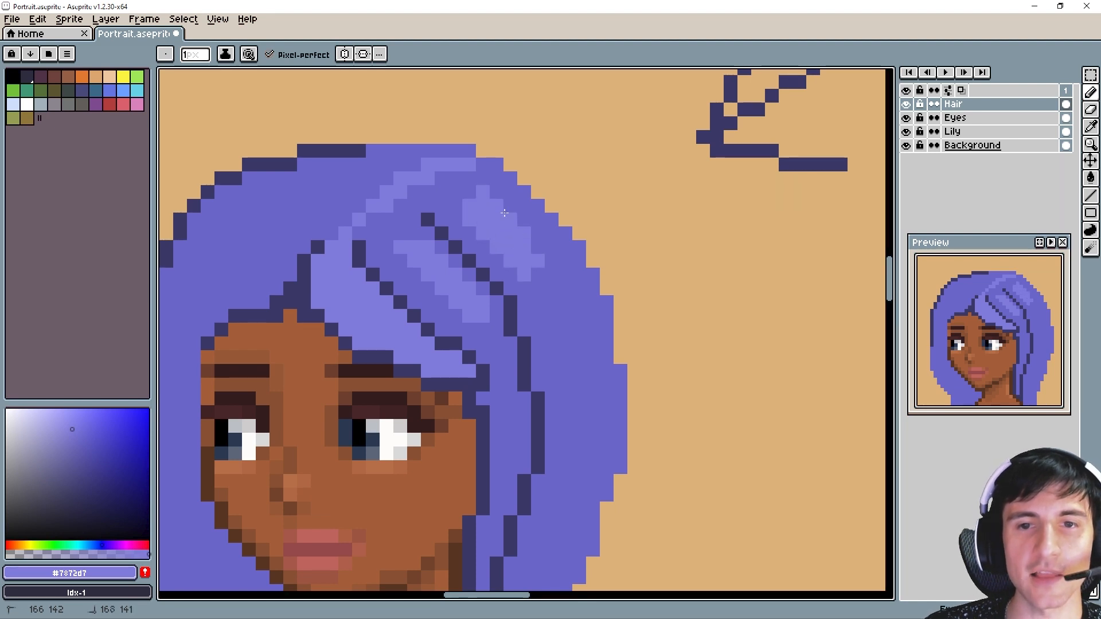
click(538, 247)
scroll(499, 223, down, 2)
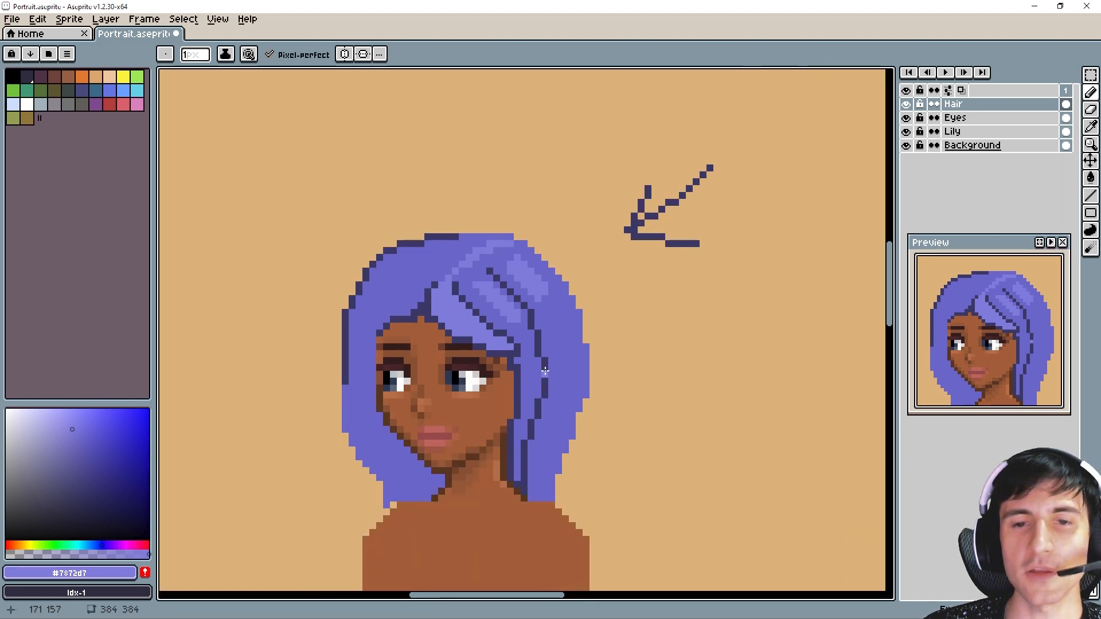
Cover the upper part of the long dark strand line with the base purple #625cc6.
scroll(567, 364, up, 2)
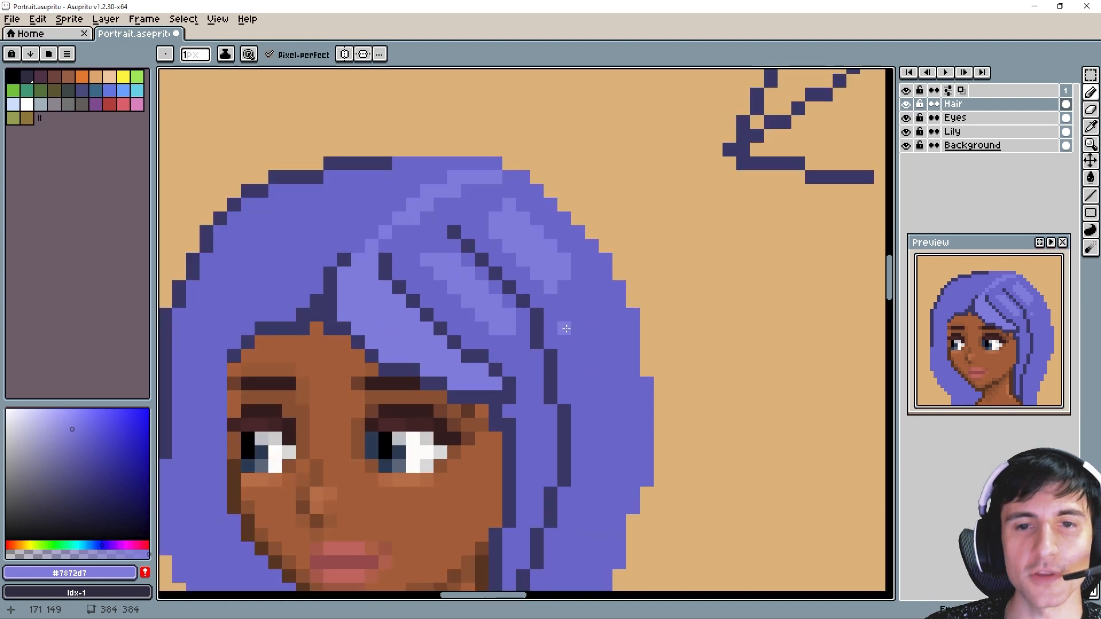
key(alt)
alt+click(566, 304)
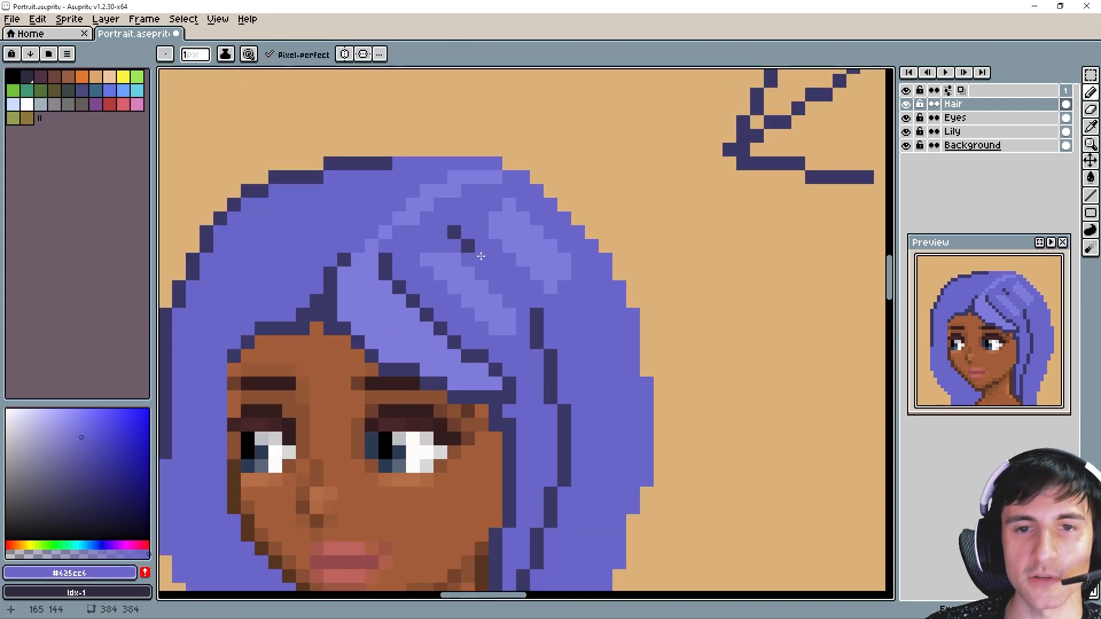
Extend the inner #7872d7 highlight band up to the parting and down to the remaining dark strand line.
alt+click(450, 258)
mouse_move(413, 246)
mouse_down()
mouse_move(453, 248)
mouse_move(399, 233)
mouse_move(456, 237)
mouse_move(487, 281)
mouse_up()
drag(464, 245, 499, 287)
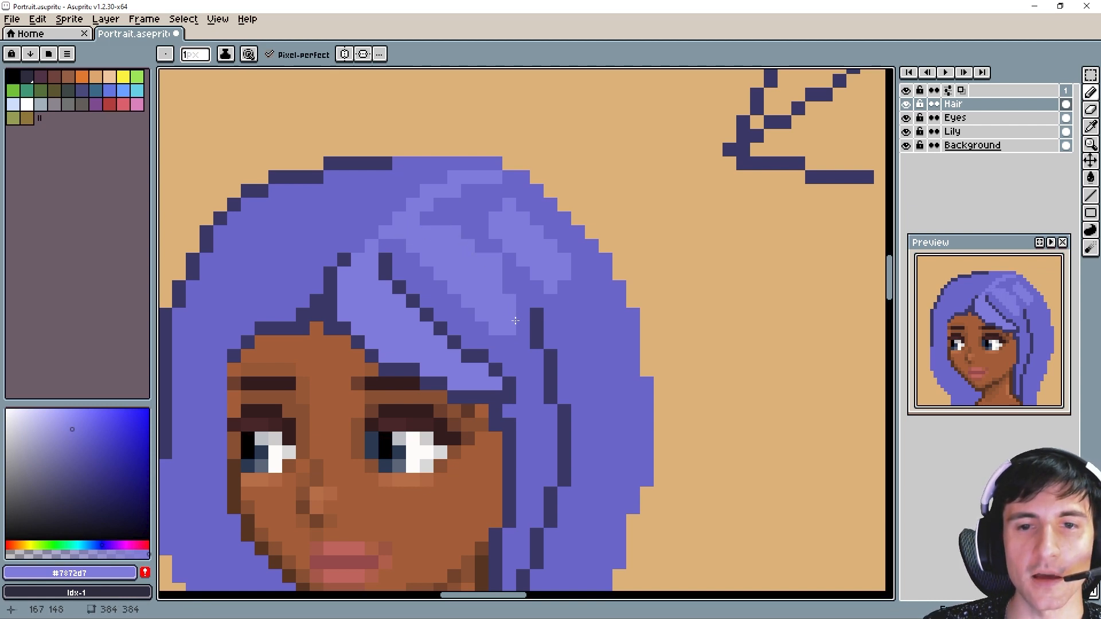
drag(519, 326, 518, 339)
click(510, 343)
Extend the outer #7872d7 highlight band up toward the parting and down the outer side of the hair.
mouse_move(481, 205)
mouse_down()
mouse_move(469, 208)
mouse_move(494, 207)
mouse_up()
click(485, 218)
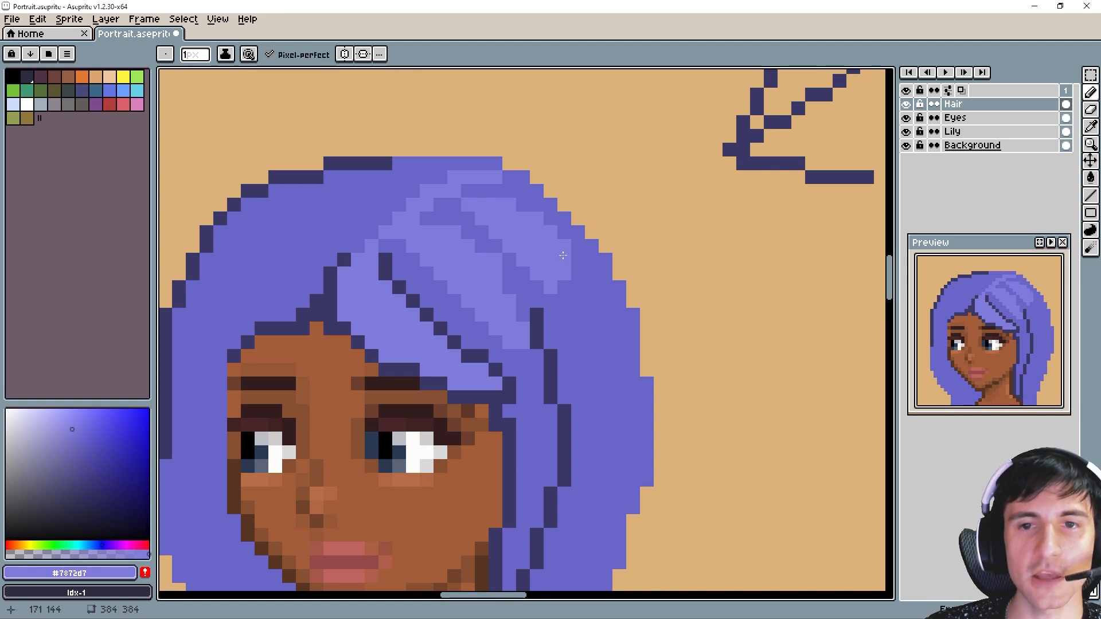
drag(562, 255, 588, 326)
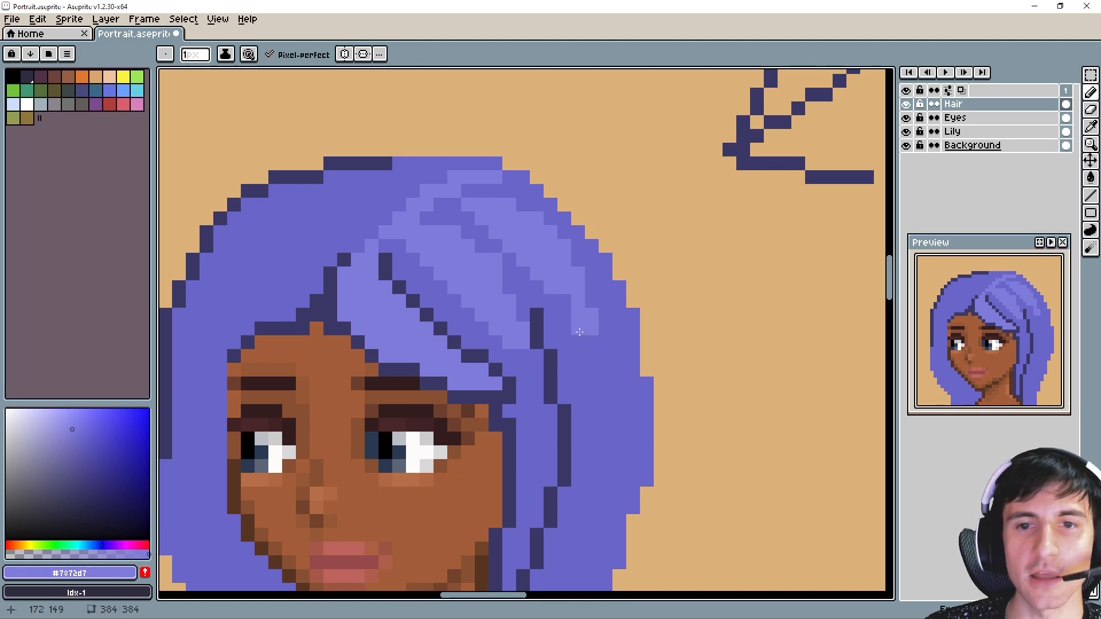
alt+click(521, 263)
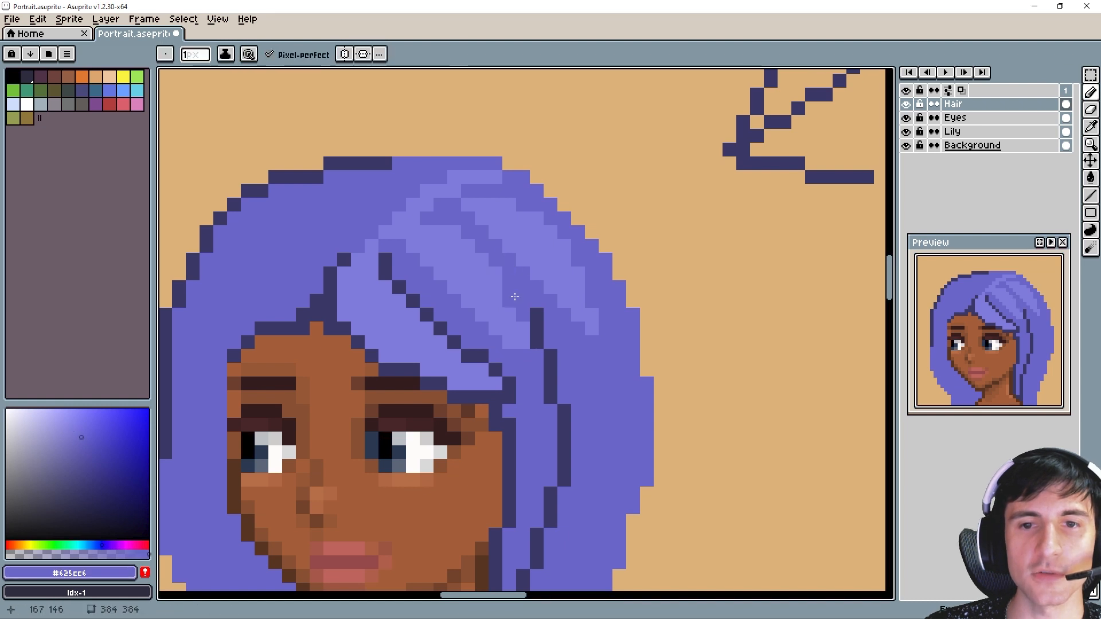
Extend the shortened strand line back up between the two highlight bands with a few dark purple #302d5c pixels.
scroll(514, 296, down, 2)
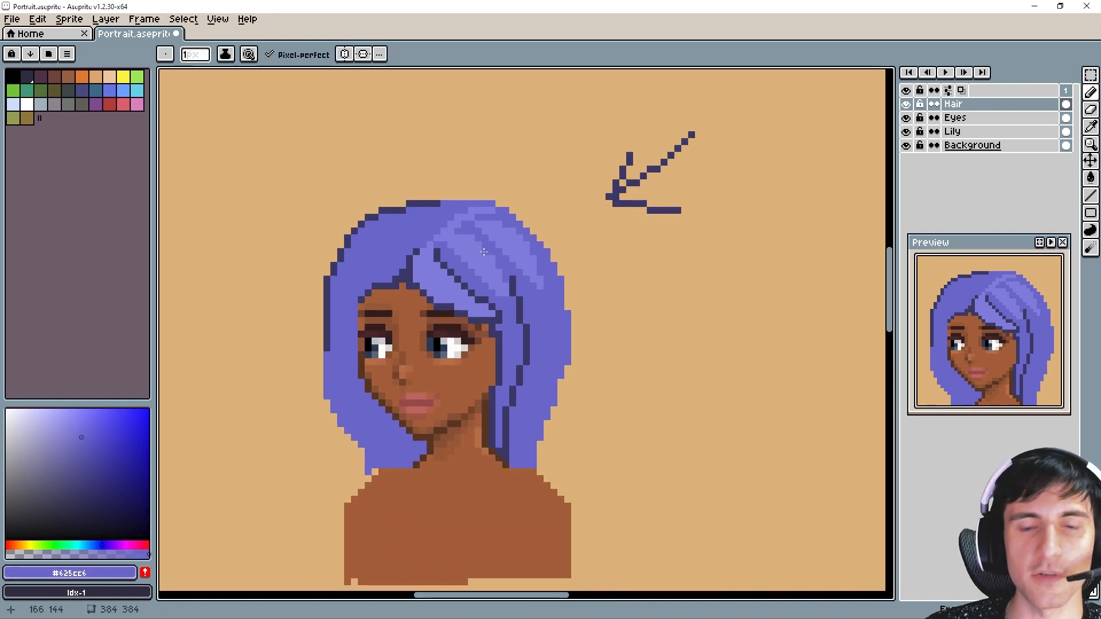
scroll(483, 251, up, 3)
alt+click(566, 319)
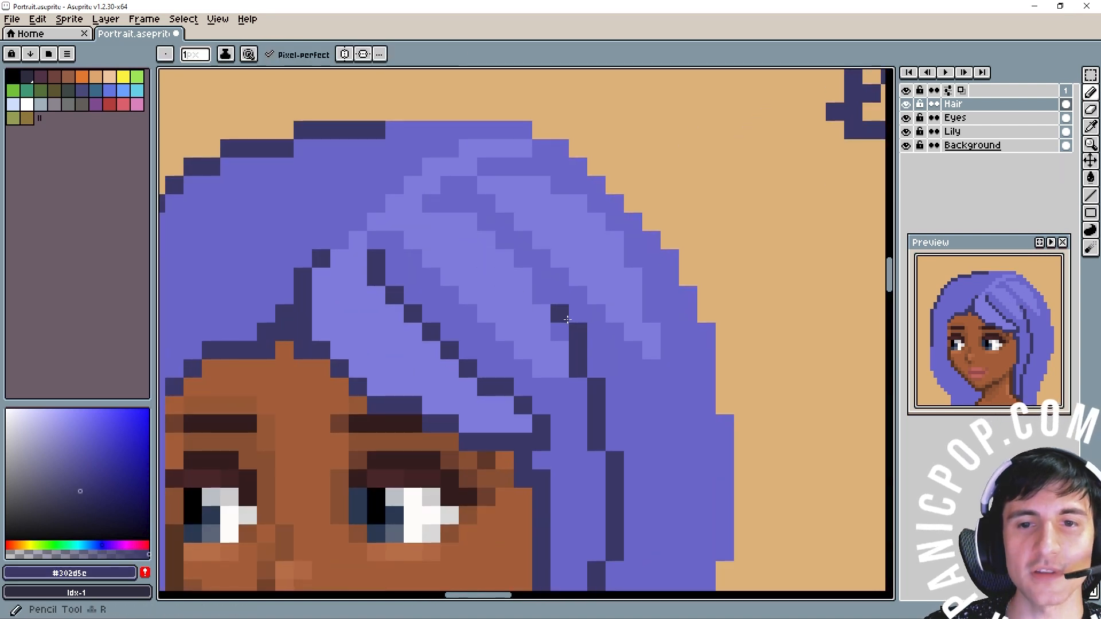
click(559, 295)
click(541, 277)
click(529, 258)
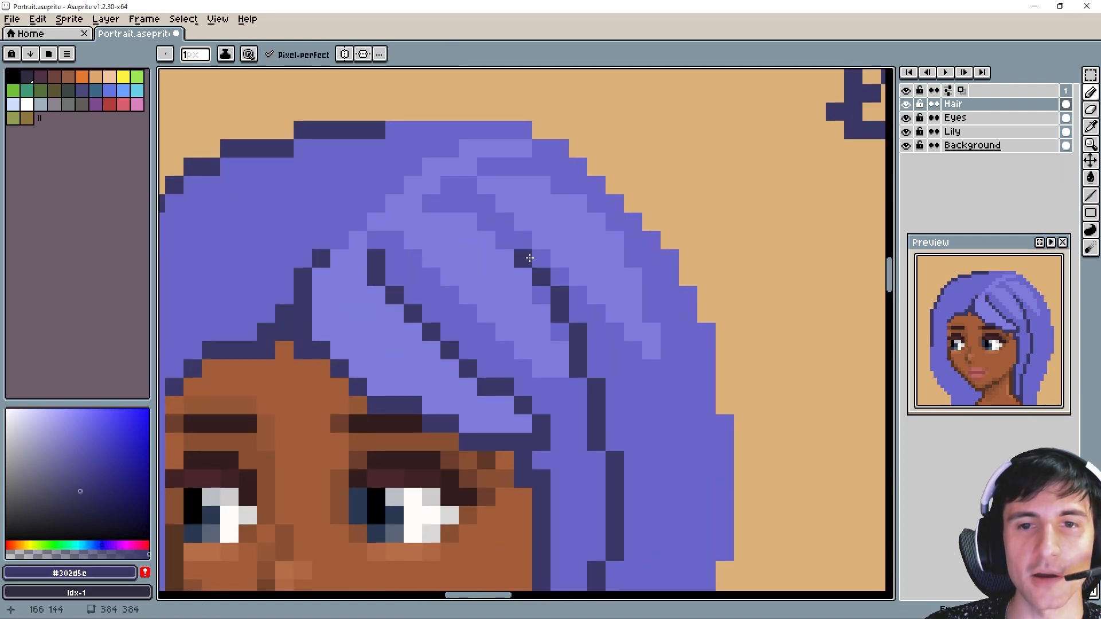
scroll(585, 379, down, 3)
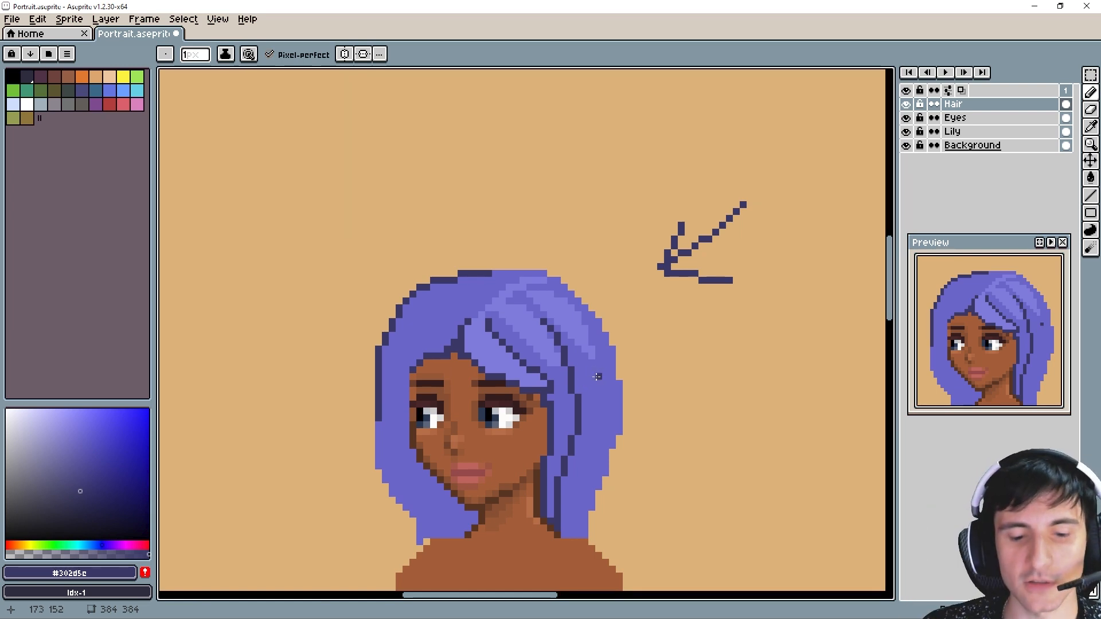
Shade the fringe with base purple #625cc6 along its lower edge and beneath its dark strand line.
scroll(598, 376, up, 3)
key(alt)
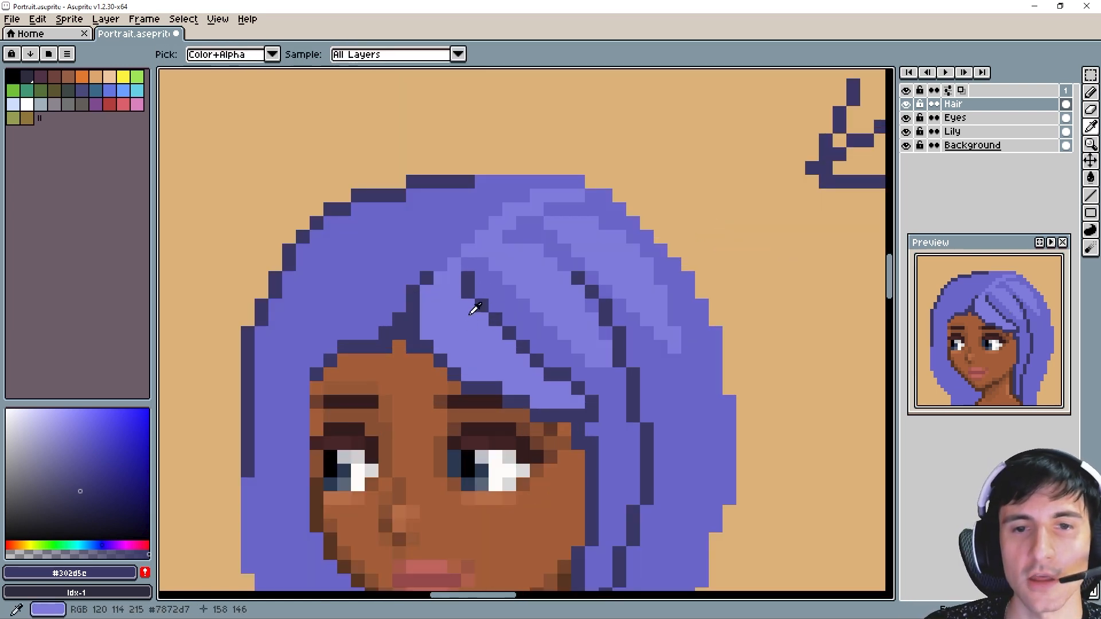
alt+click(510, 306)
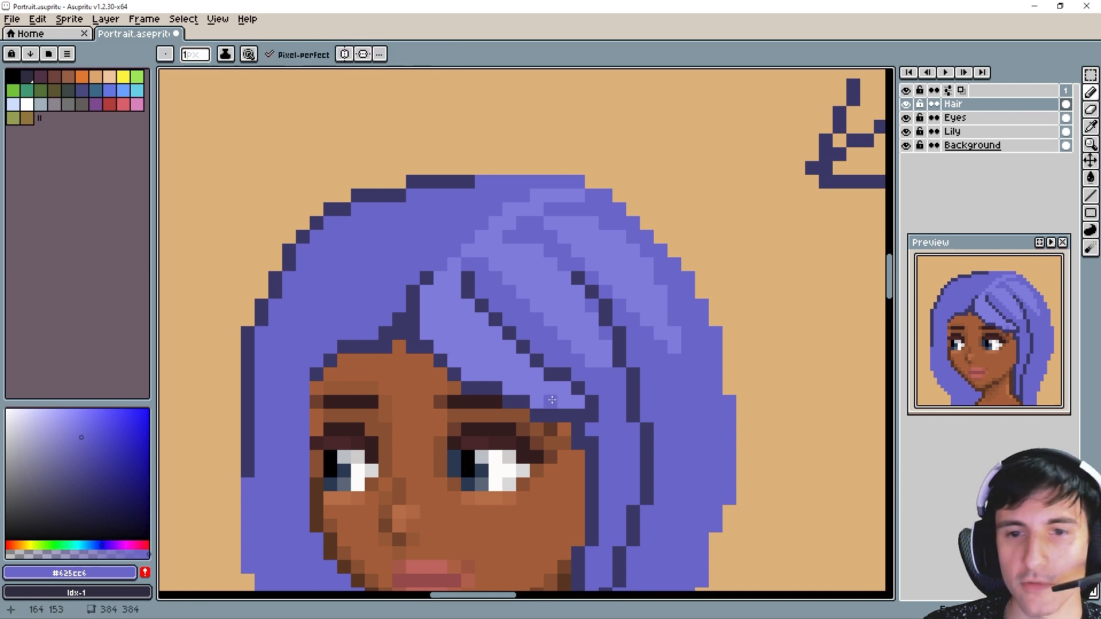
mouse_move(578, 403)
mouse_down()
mouse_move(537, 403)
mouse_move(467, 372)
mouse_move(445, 346)
mouse_up()
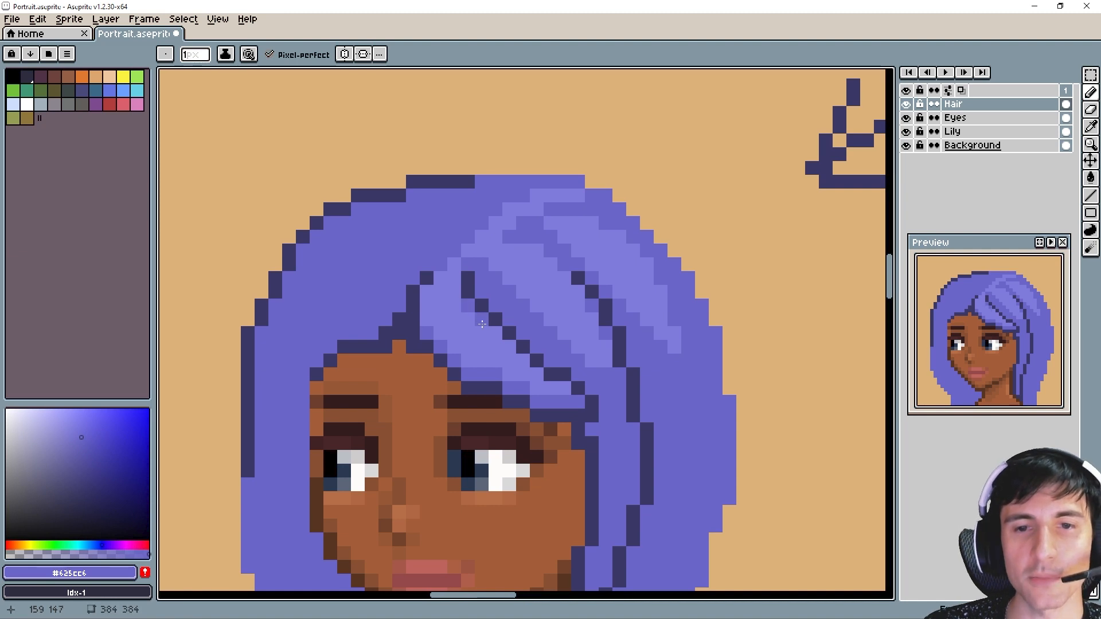
scroll(483, 324, up, 1)
drag(508, 347, 587, 405)
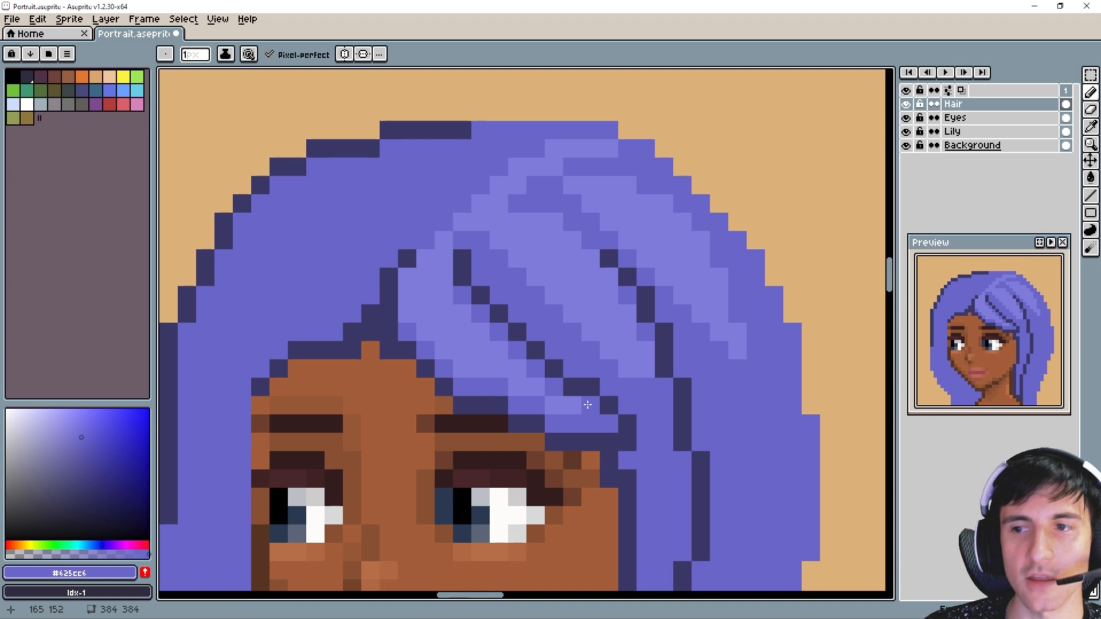
click(466, 313)
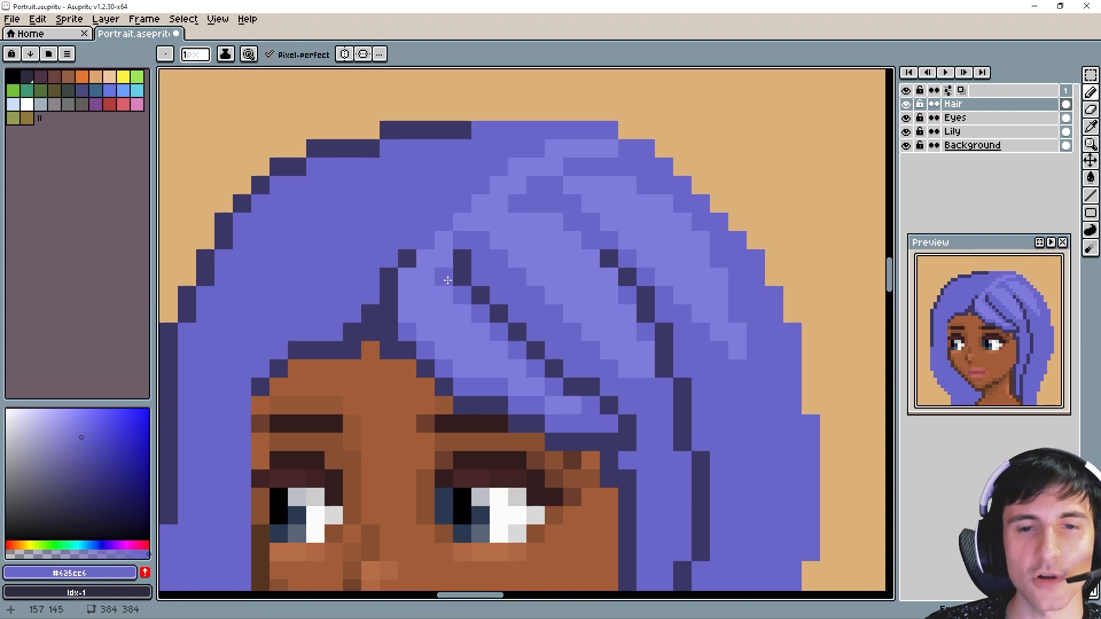
scroll(574, 314, down, 3)
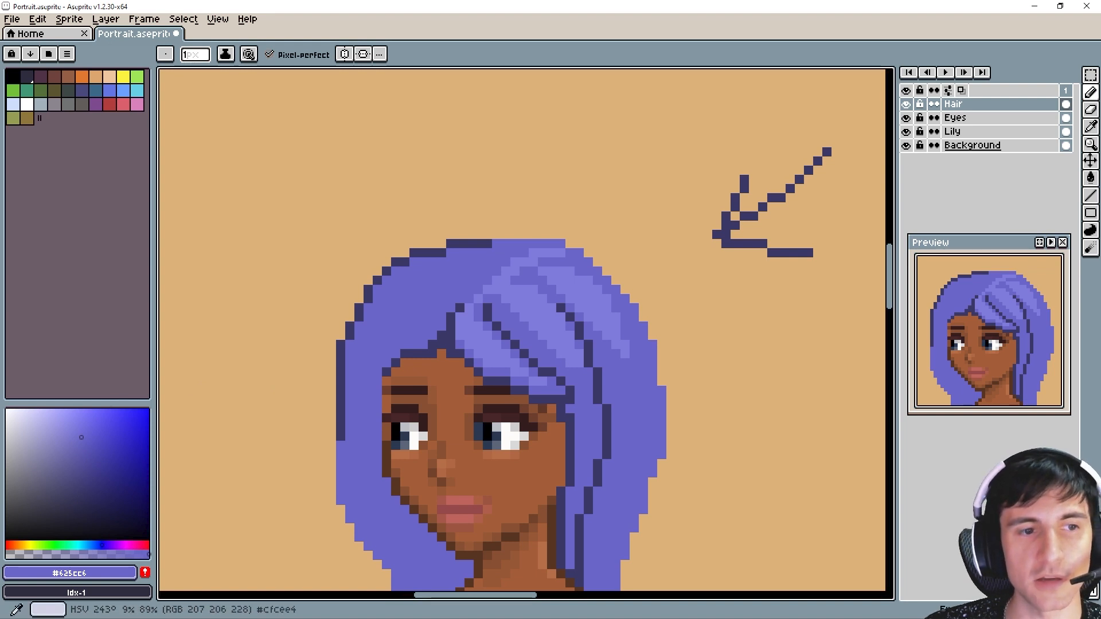
Paint a light purple #7872d7 highlight down the hair lock beside the cheek, between the two dark lines.
drag(501, 298, 465, 274)
alt+click(466, 273)
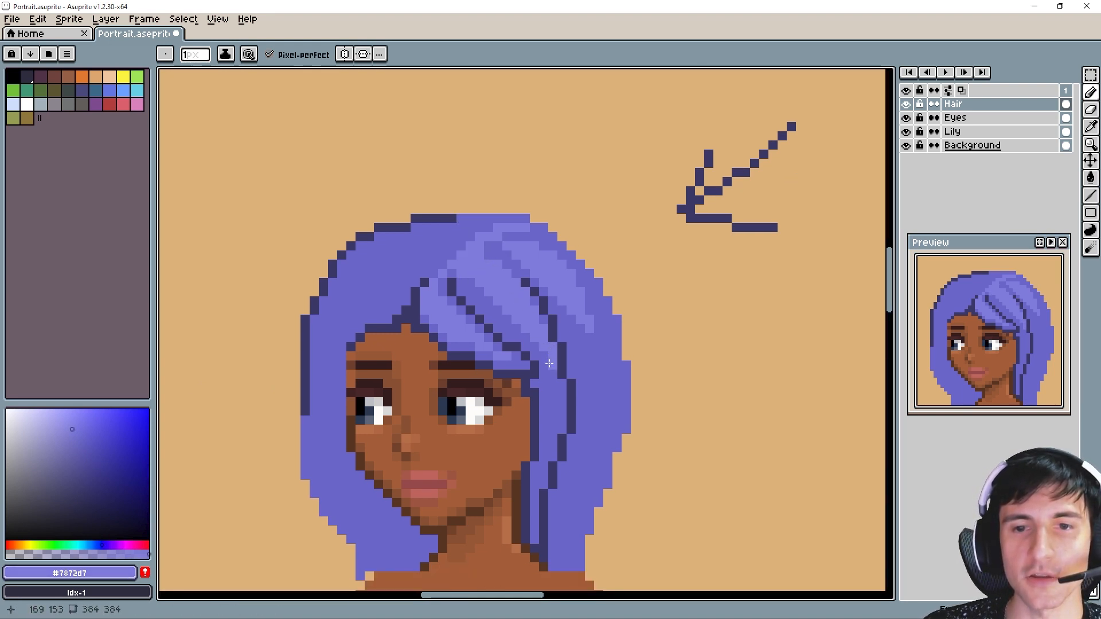
mouse_move(557, 388)
mouse_down()
mouse_move(554, 447)
mouse_move(573, 434)
mouse_move(540, 373)
mouse_up()
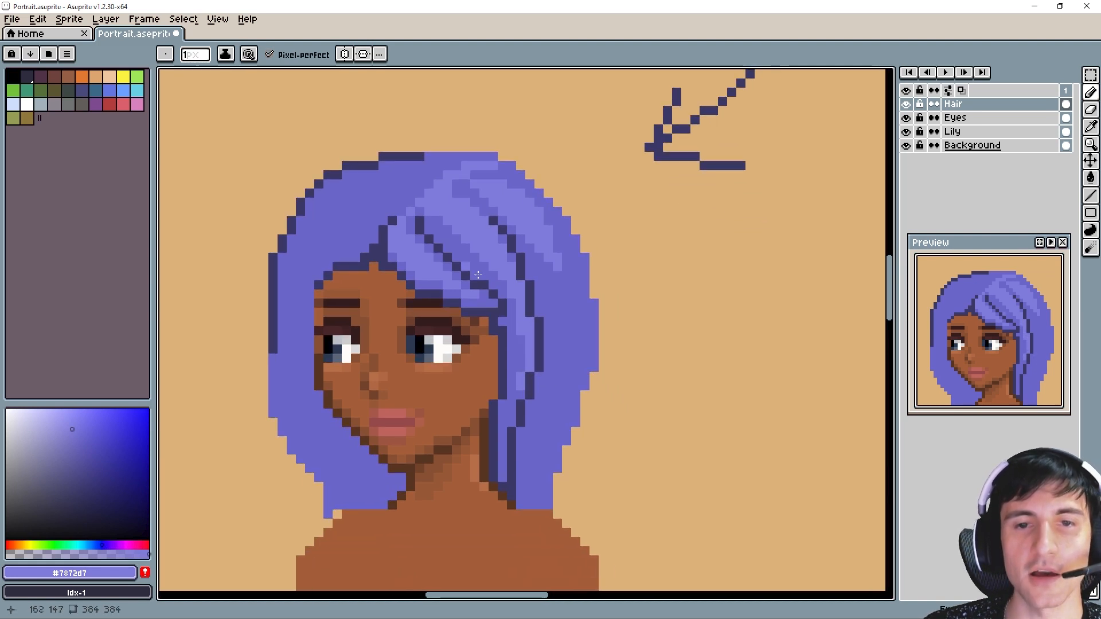
drag(529, 262, 537, 293)
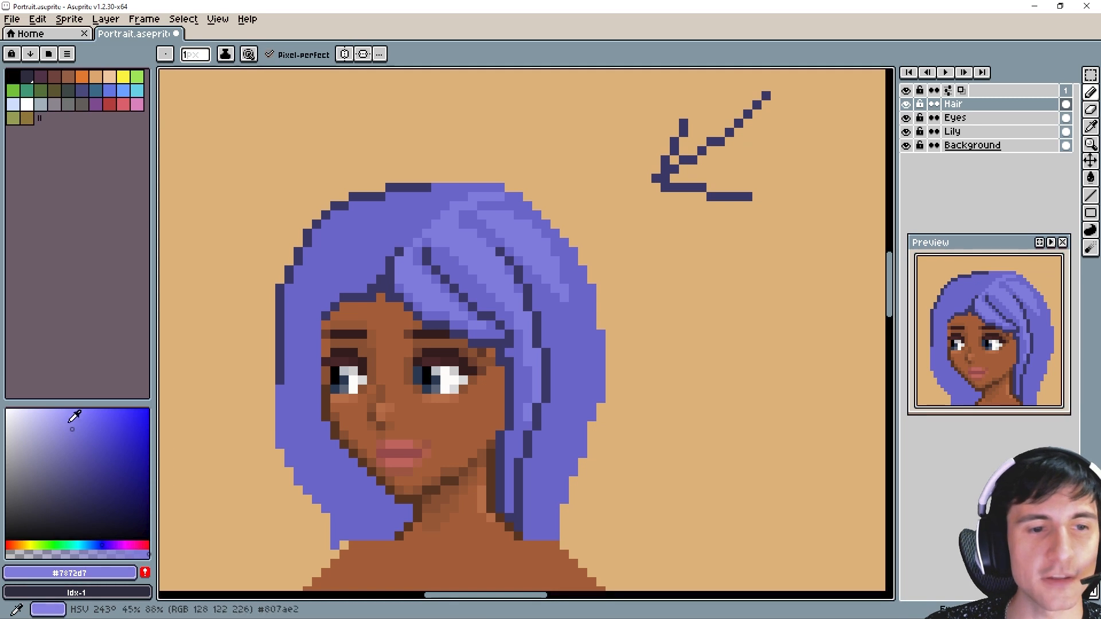
Set a paler purple of HSV 243, 34, 94 and paint a bright diagonal highlight on the fringe.
click(60, 422)
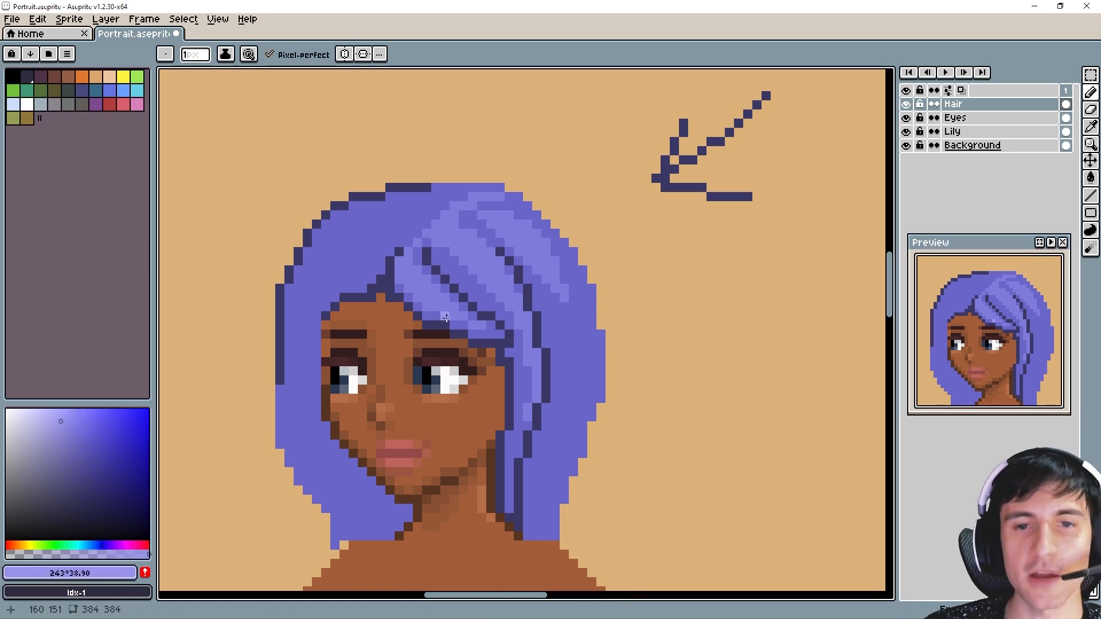
scroll(433, 296, up, 1)
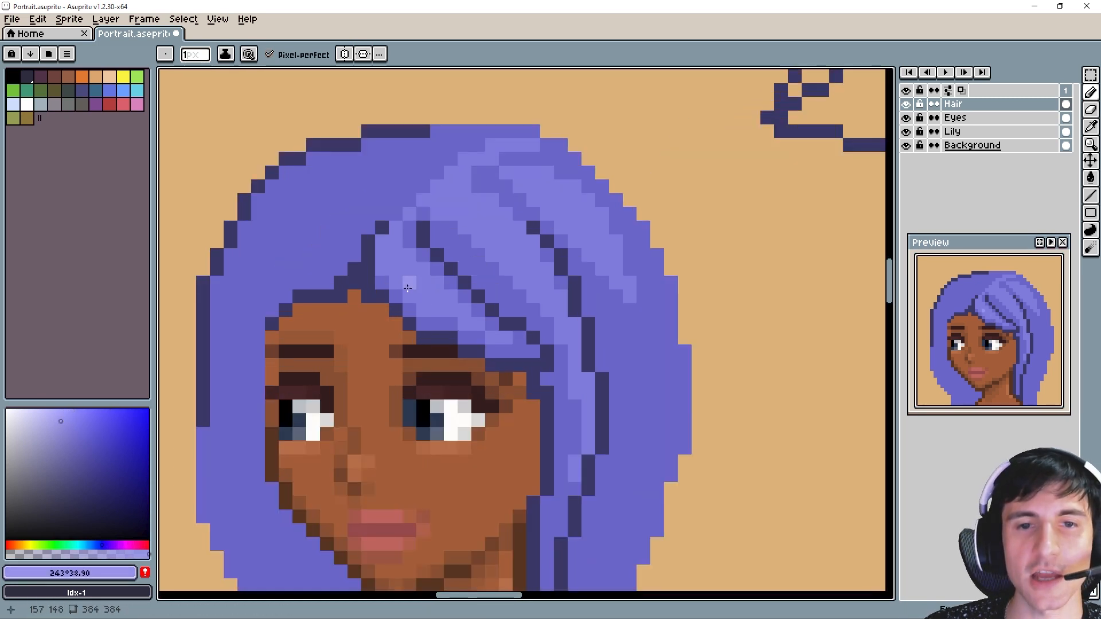
click(56, 416)
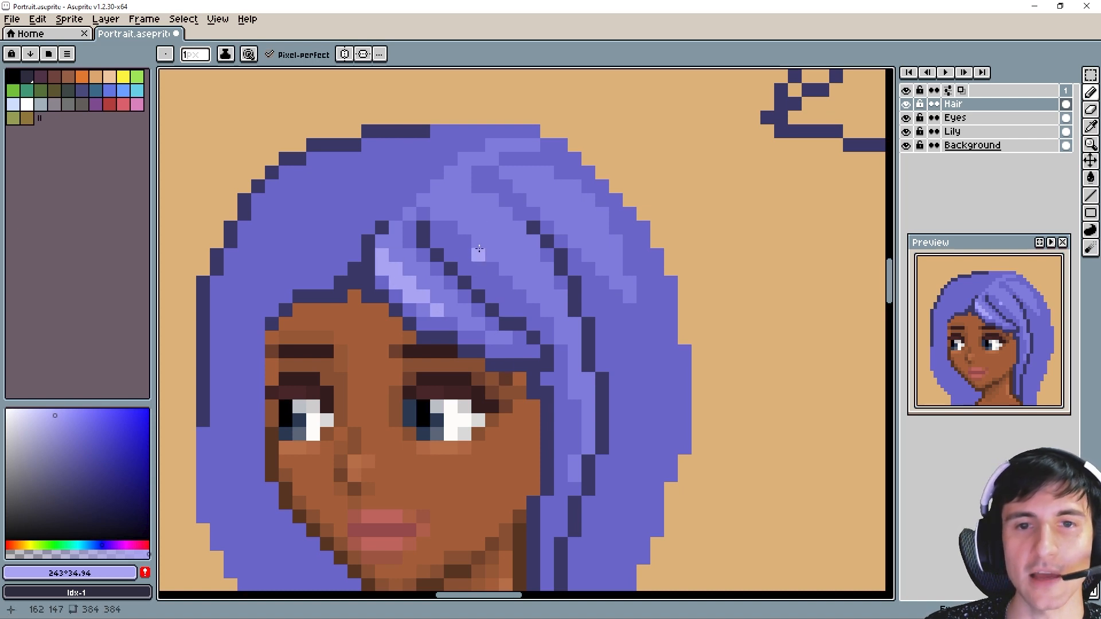
Add pale purple highlight streaks across the upper parts of the middle and outer light bands near the crown.
click(450, 213)
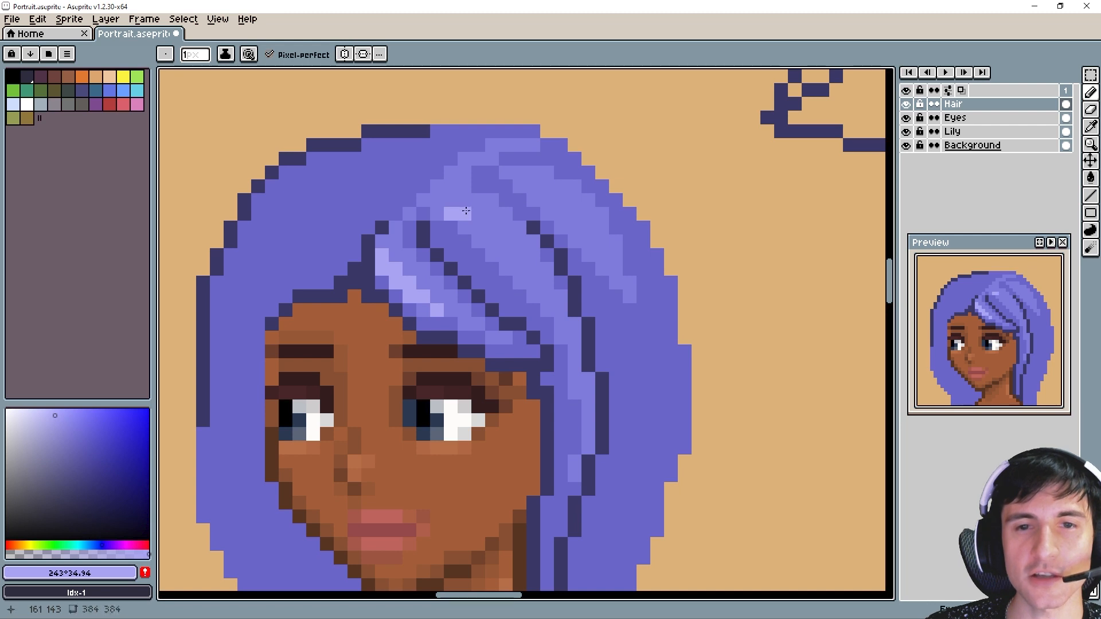
click(465, 200)
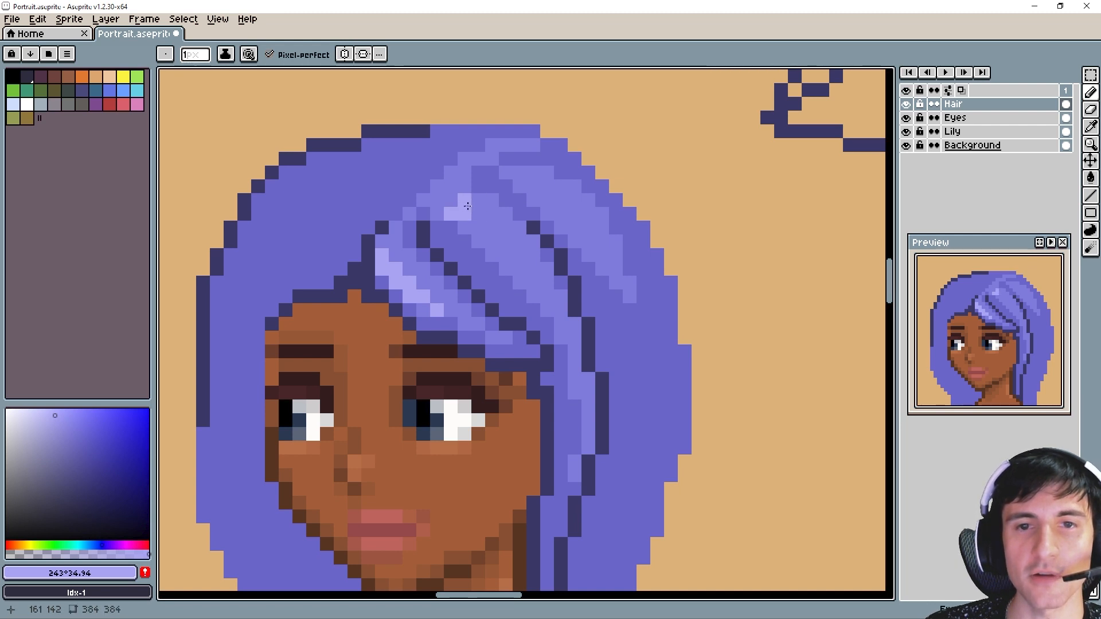
click(503, 227)
click(519, 241)
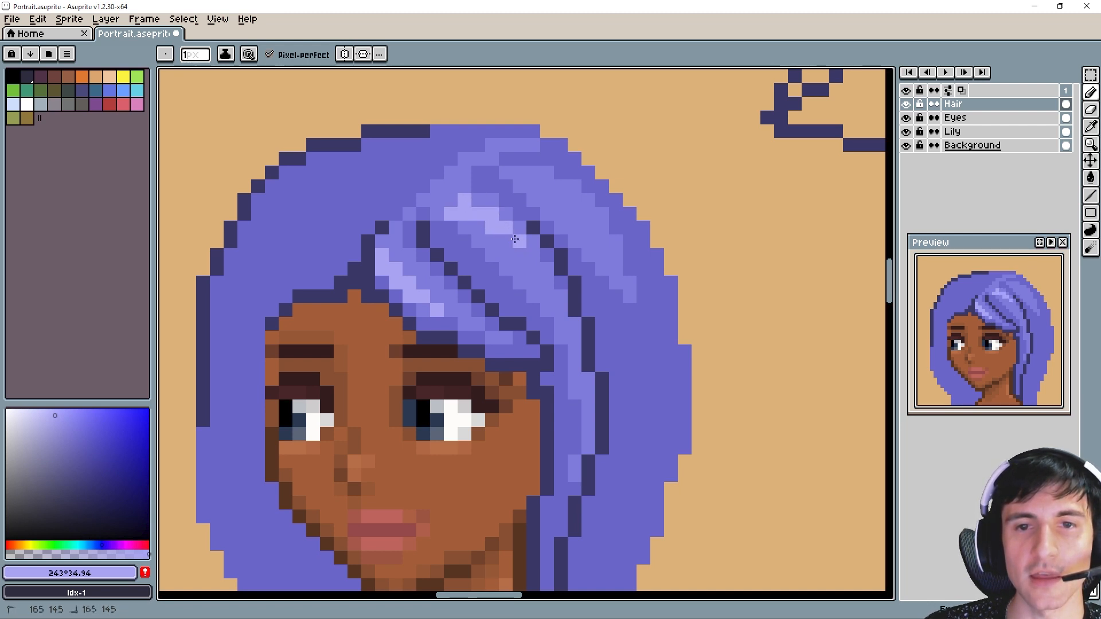
mouse_move(545, 186)
mouse_down()
mouse_move(521, 211)
mouse_move(509, 197)
mouse_move(524, 200)
mouse_up()
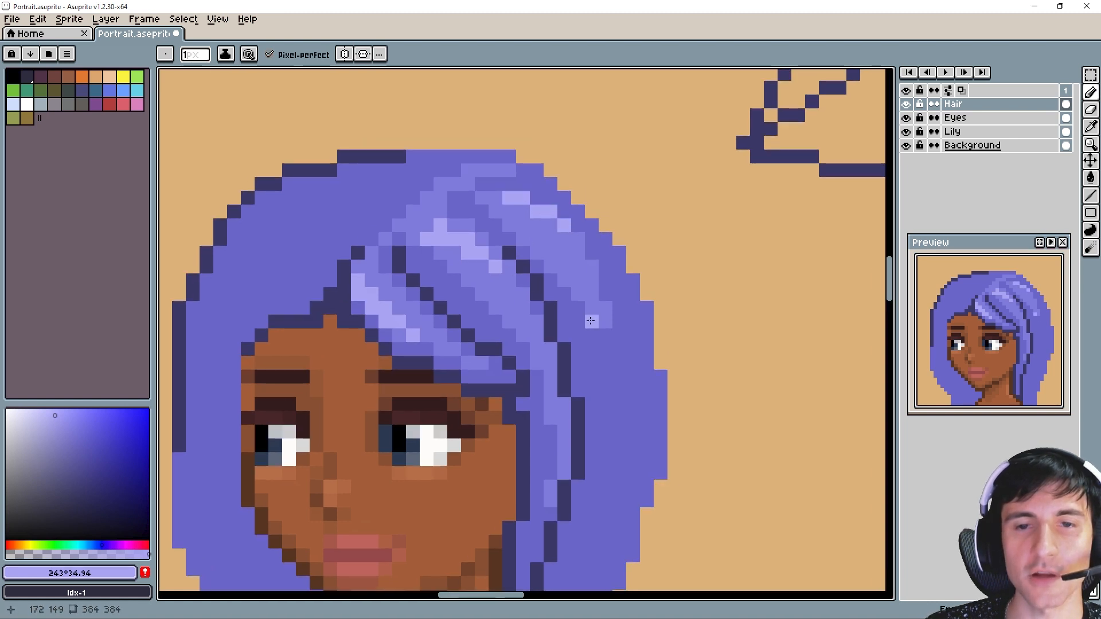
scroll(597, 367, down, 2)
drag(597, 368, 570, 336)
scroll(521, 341, down, 1)
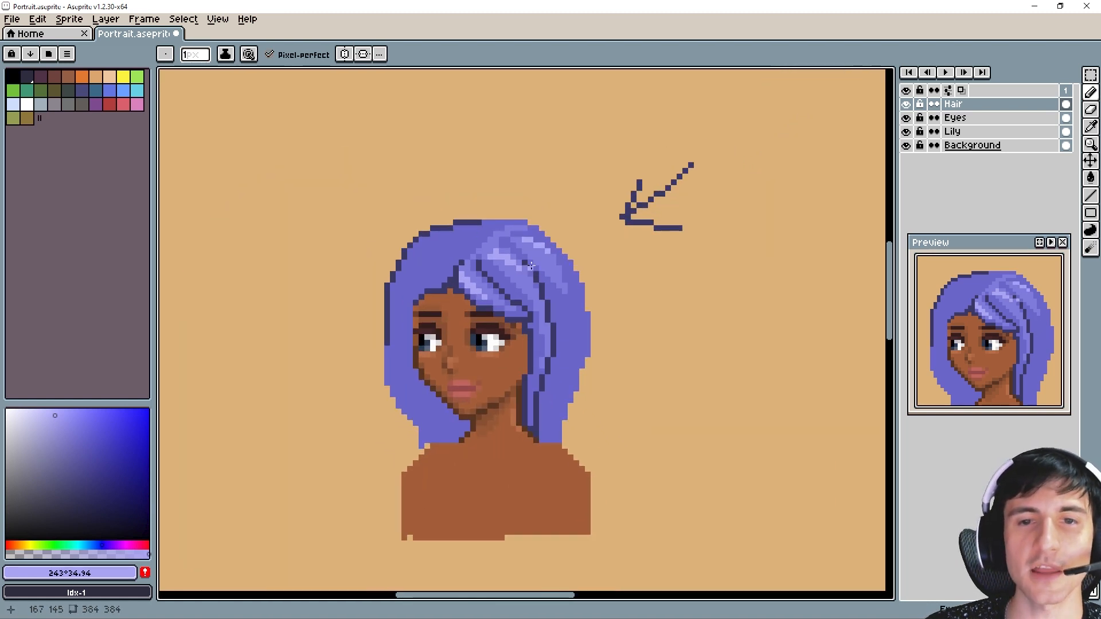
Pick the light purple #7872d7 and paint a long highlight strand down the outer hair from the outer band.
scroll(580, 364, up, 1)
key(i)
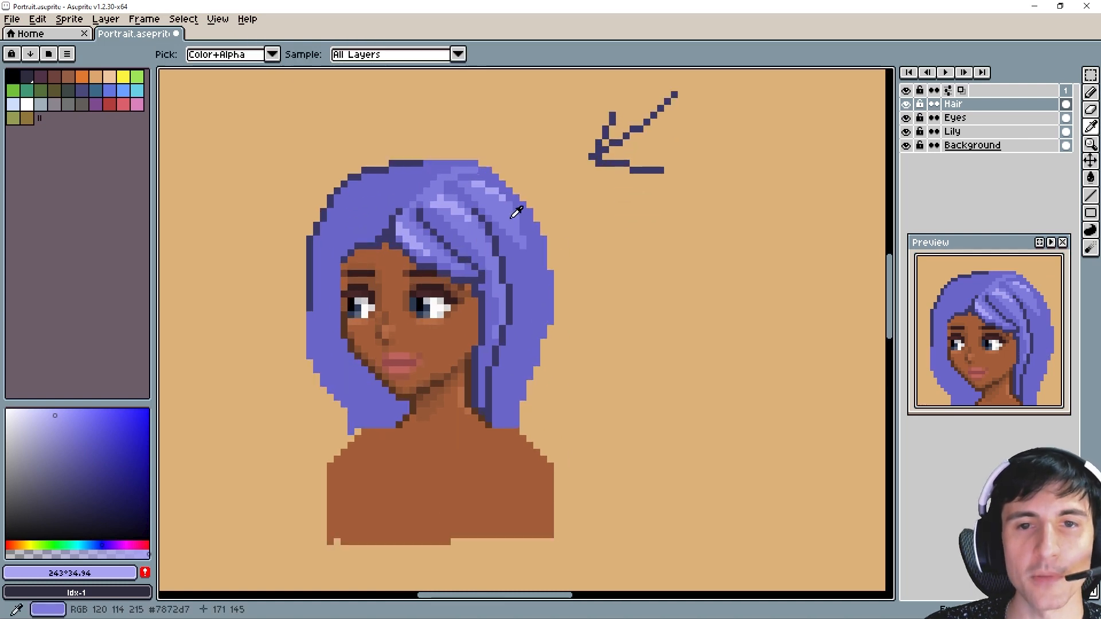
click(516, 212)
scroll(521, 247, up, 1)
key(b)
mouse_move(525, 262)
mouse_down()
mouse_move(532, 338)
mouse_move(516, 396)
mouse_up()
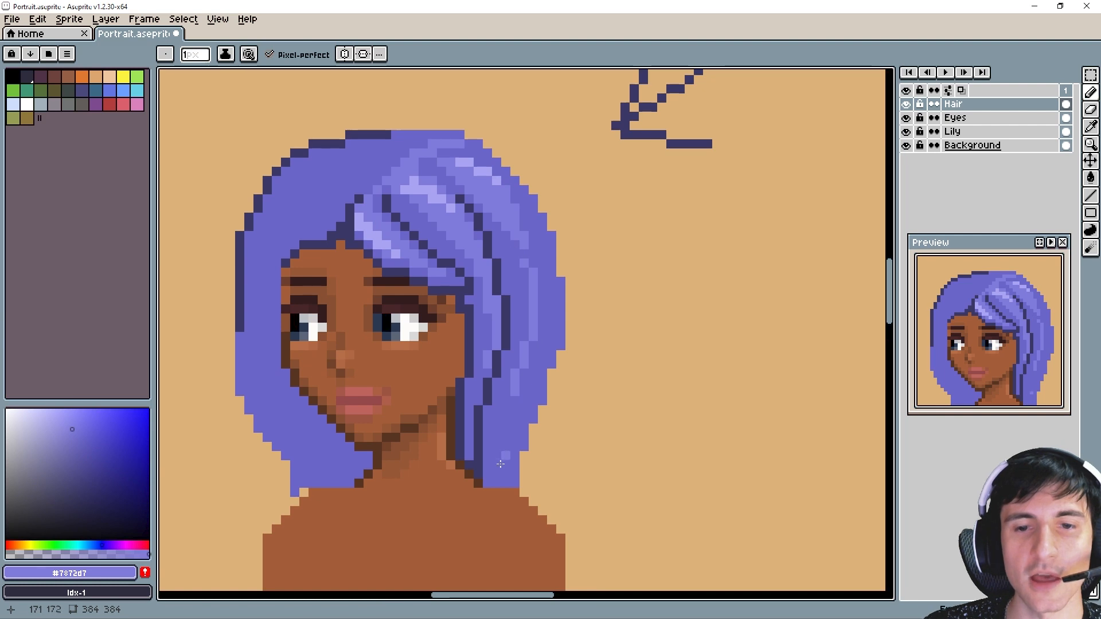
Finish the outer strand's light purple highlight, and recolor the pale fringe and crown highlights with brighter purple #bab6fb.
drag(505, 473, 505, 419)
scroll(426, 220, up, 3)
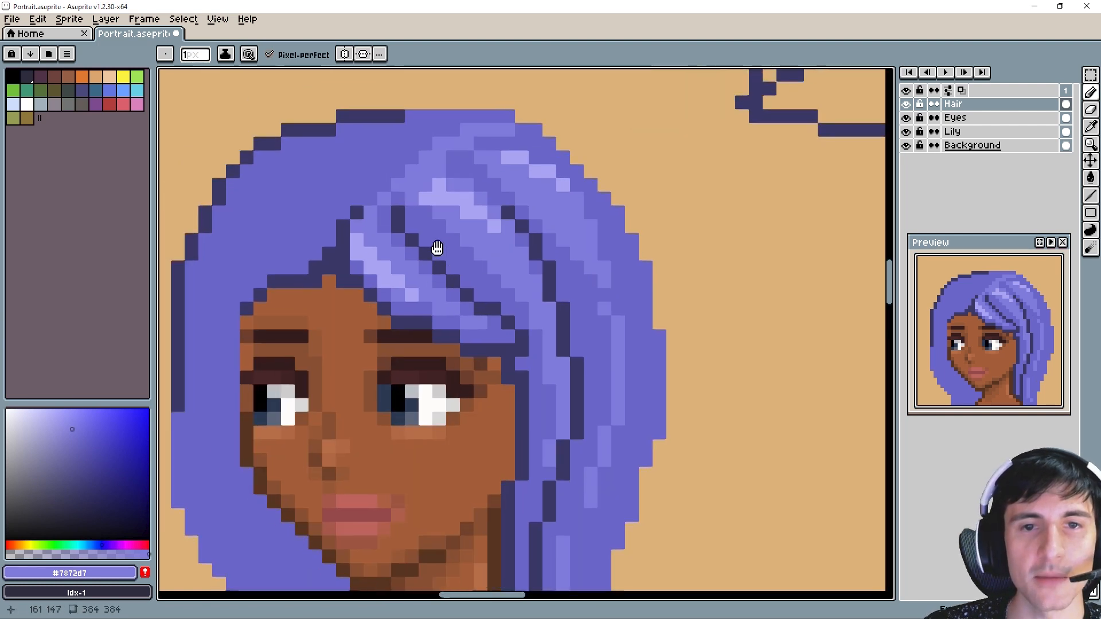
alt+click(521, 209)
click(45, 411)
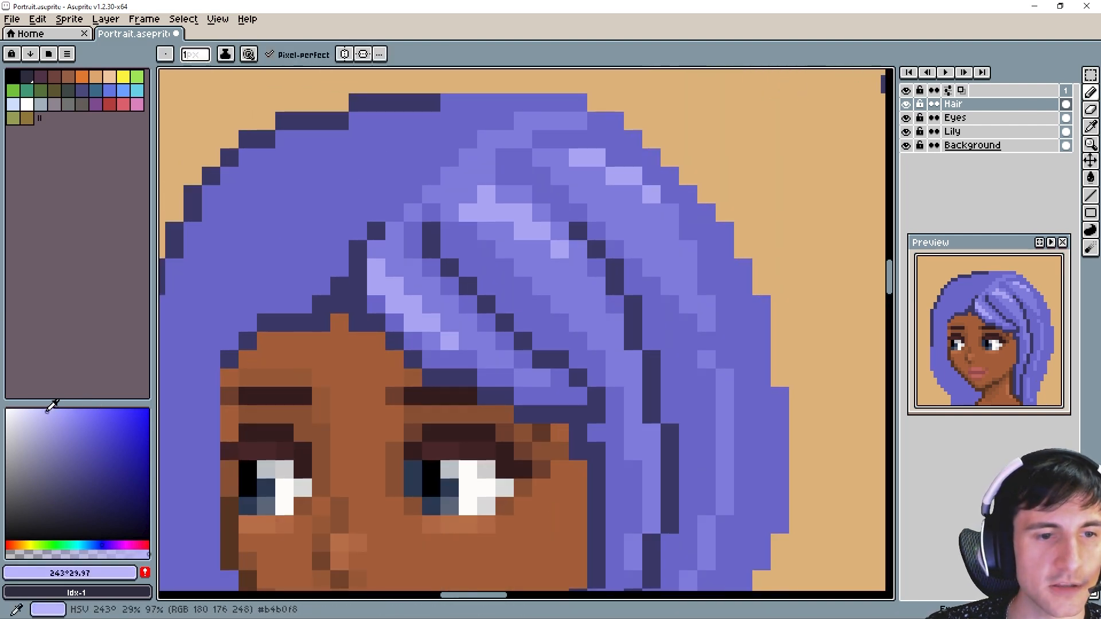
key(g)
click(502, 226)
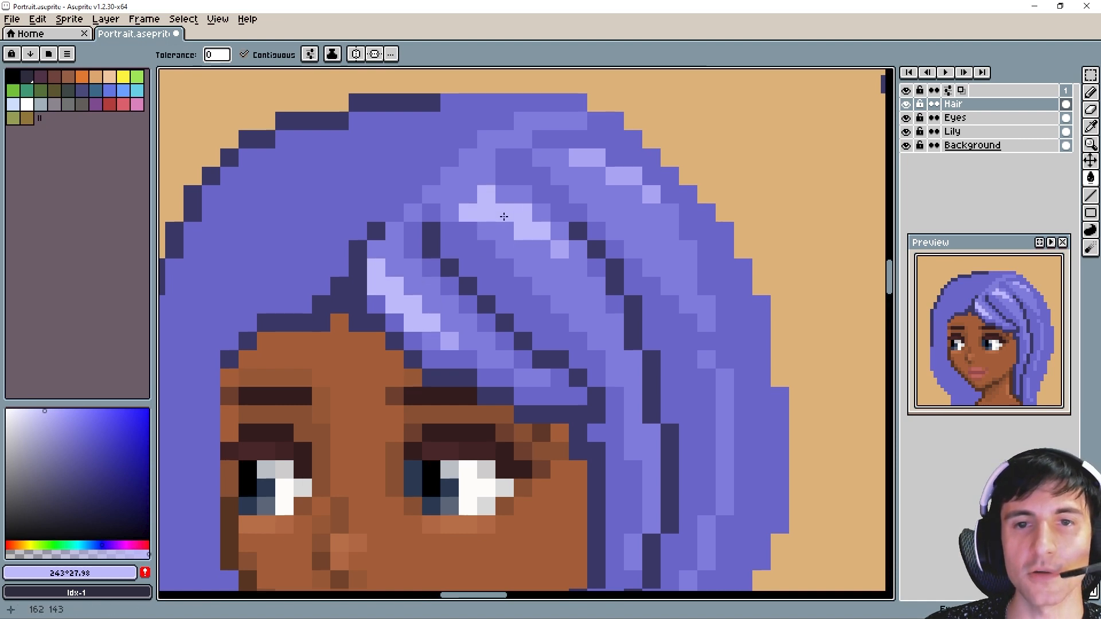
alt+click(596, 156)
key(b)
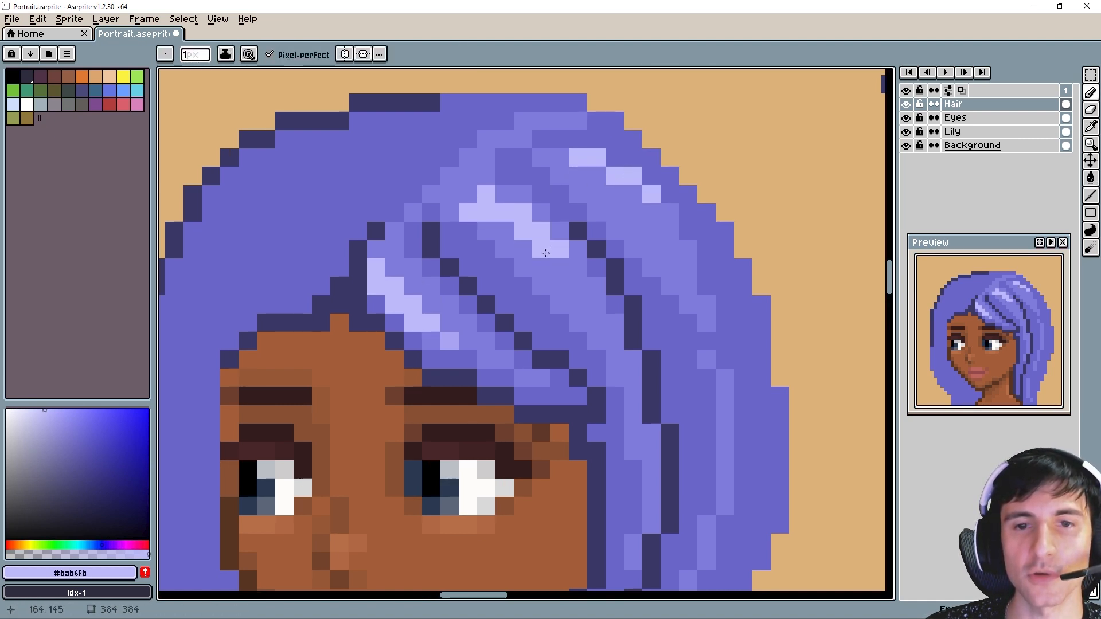
scroll(545, 277, down, 3)
drag(566, 362, 558, 349)
drag(585, 384, 580, 375)
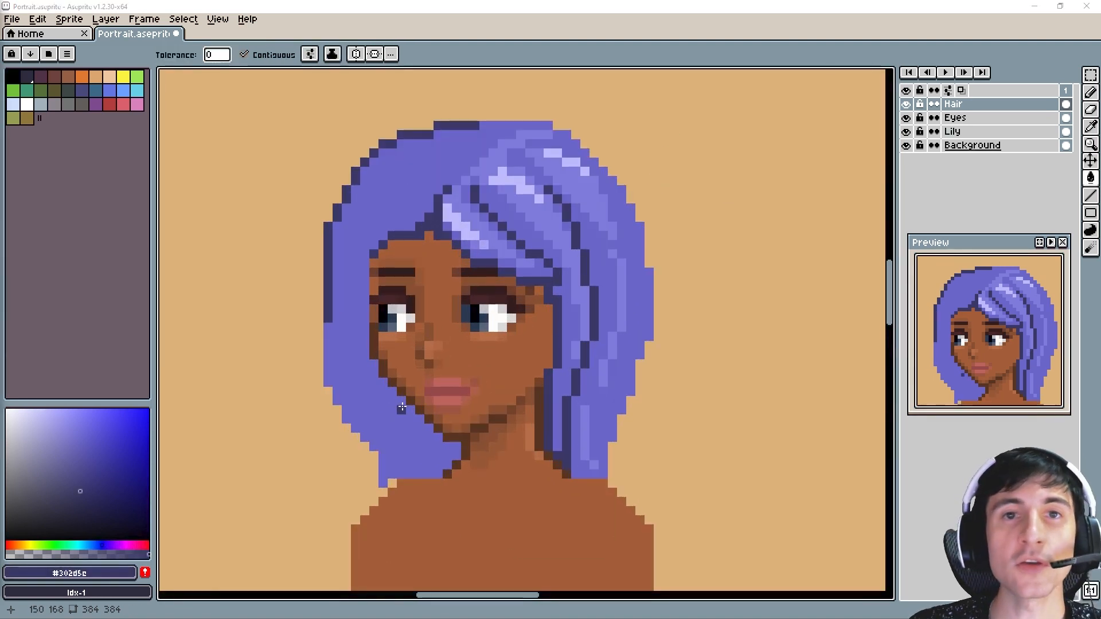
click(456, 419)
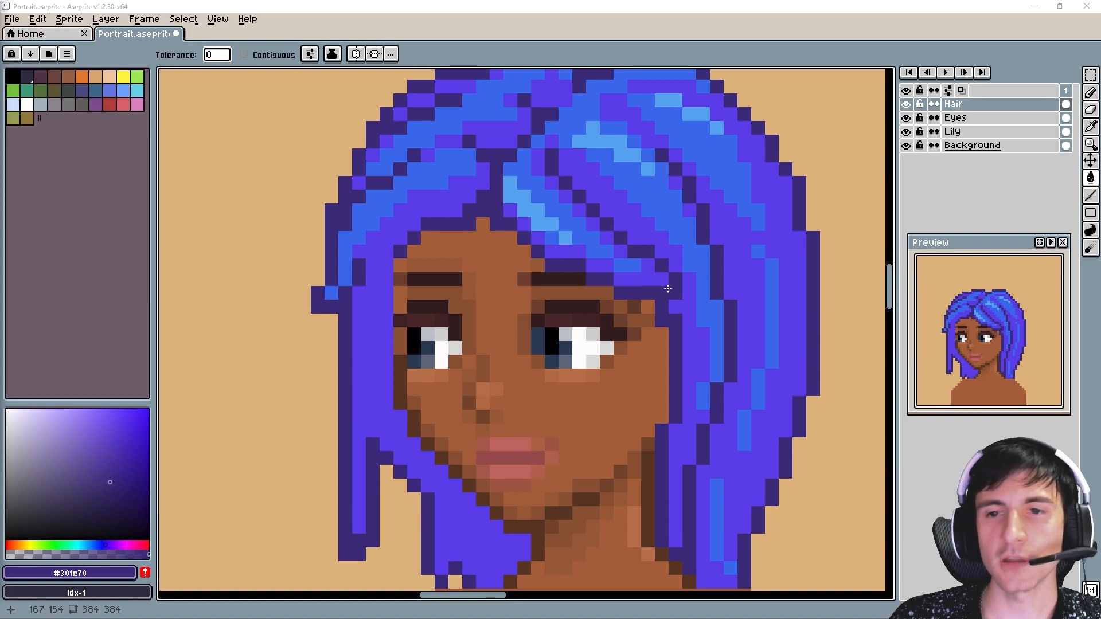
Sample the hair's base color #5032e6, its highlight blue #2e5eea and its brightest highlight #4c9bed to compare their hues.
key(i)
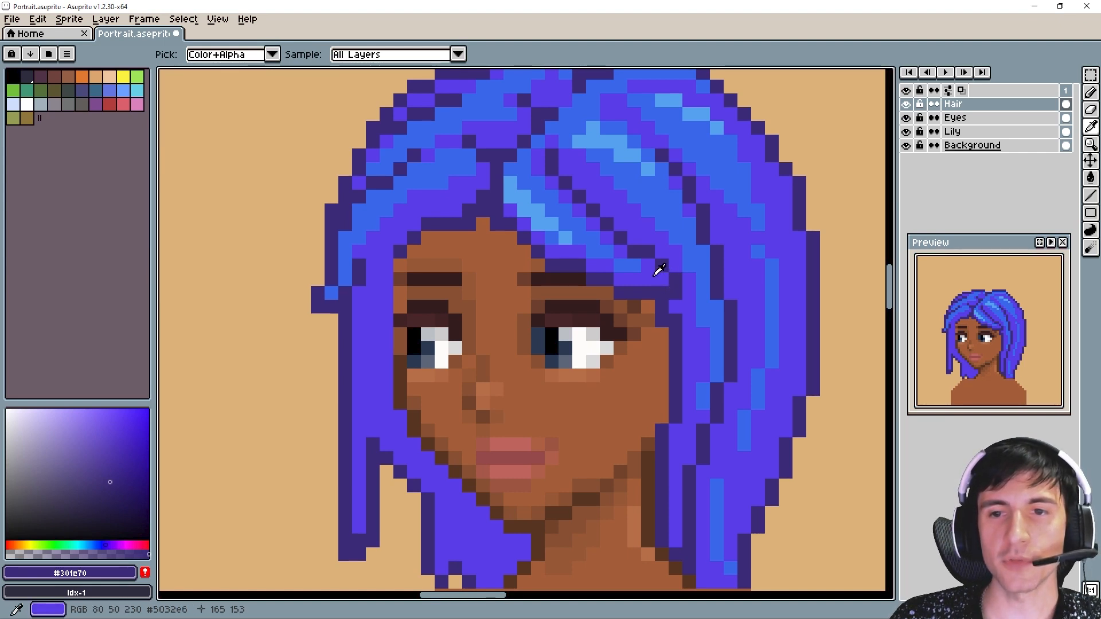
click(658, 268)
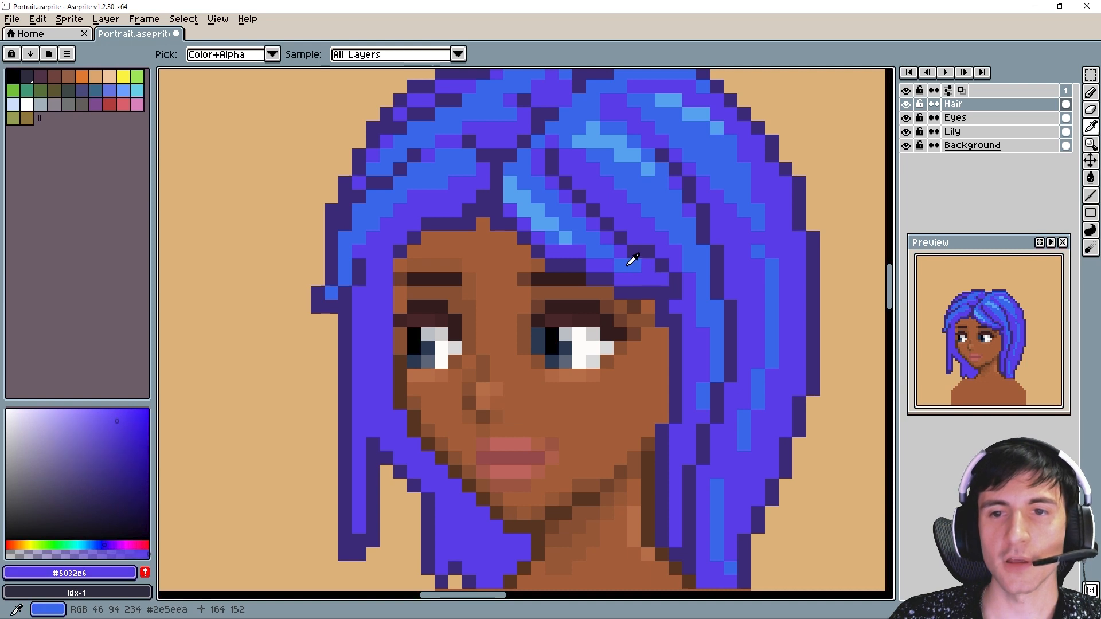
click(633, 259)
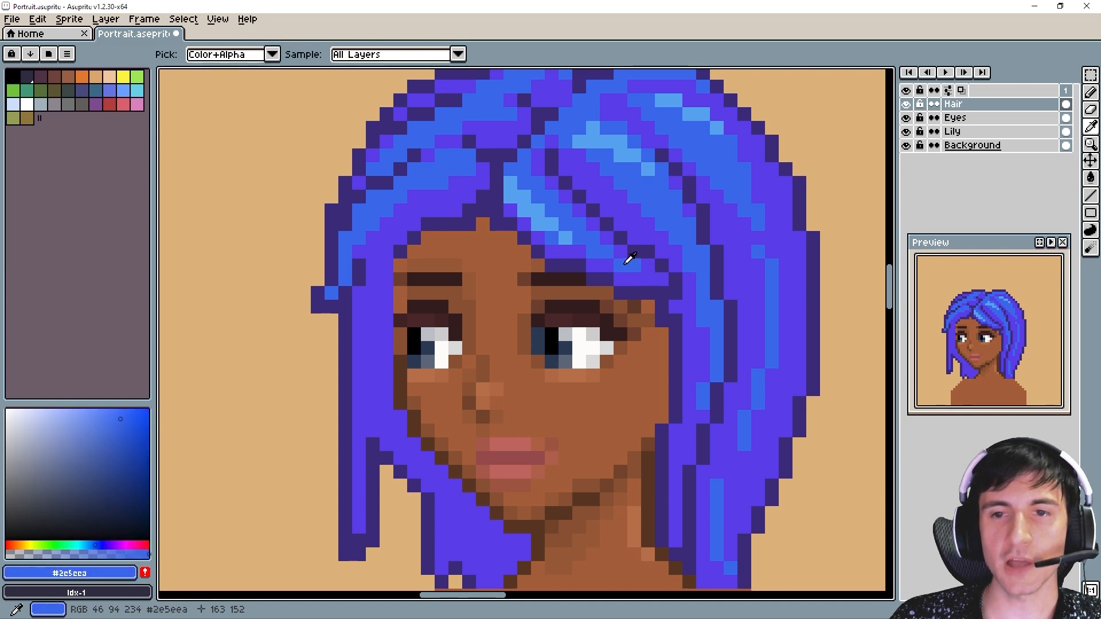
click(574, 231)
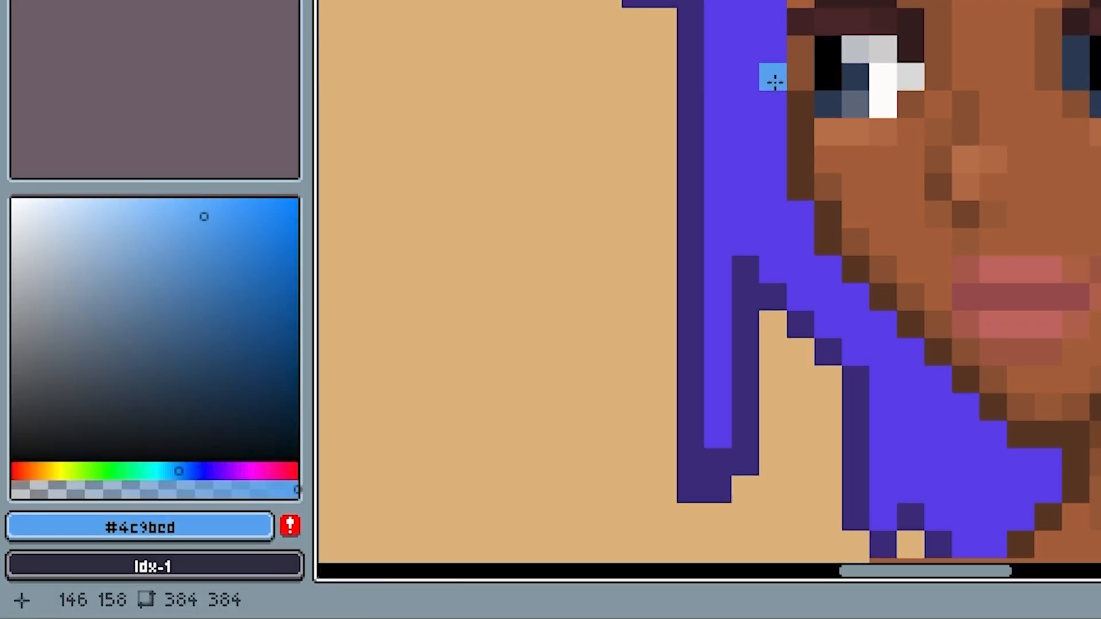
Examine the hue-shifted highlights and dark strand lines on the fringe and across the whole hair.
scroll(966, 1, down, 1)
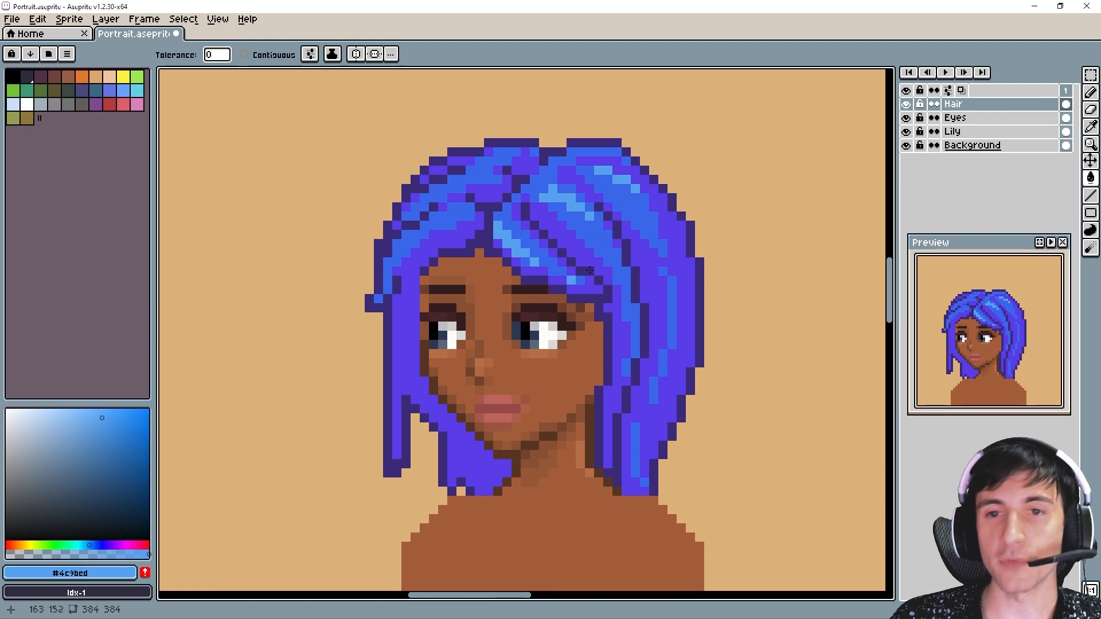
scroll(645, 252, up, 2)
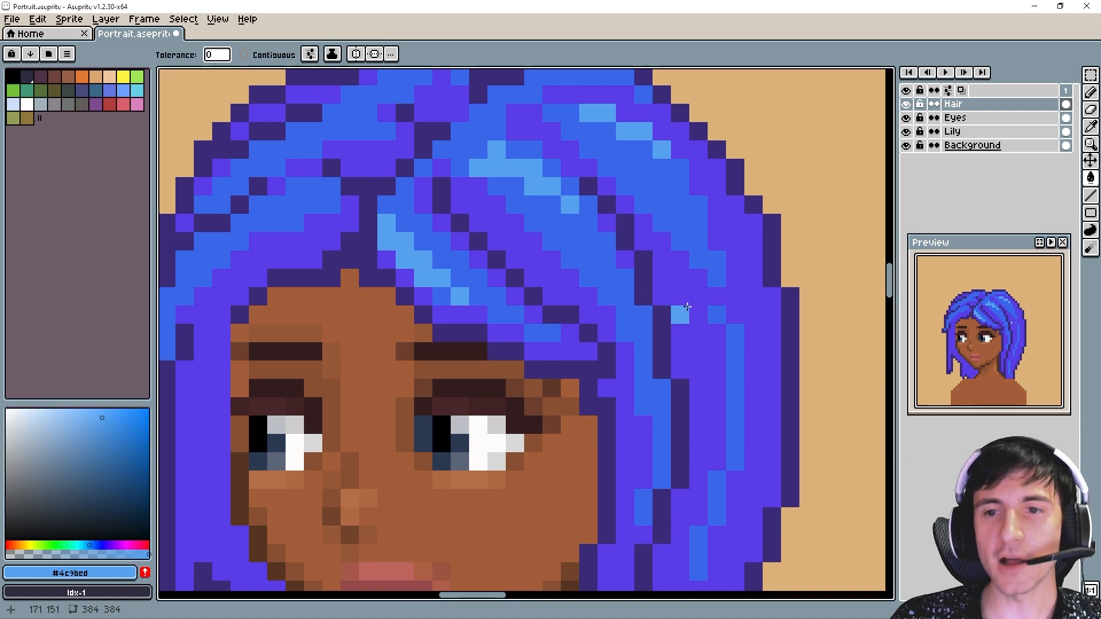
scroll(681, 313, up, 2)
scroll(652, 269, down, 2)
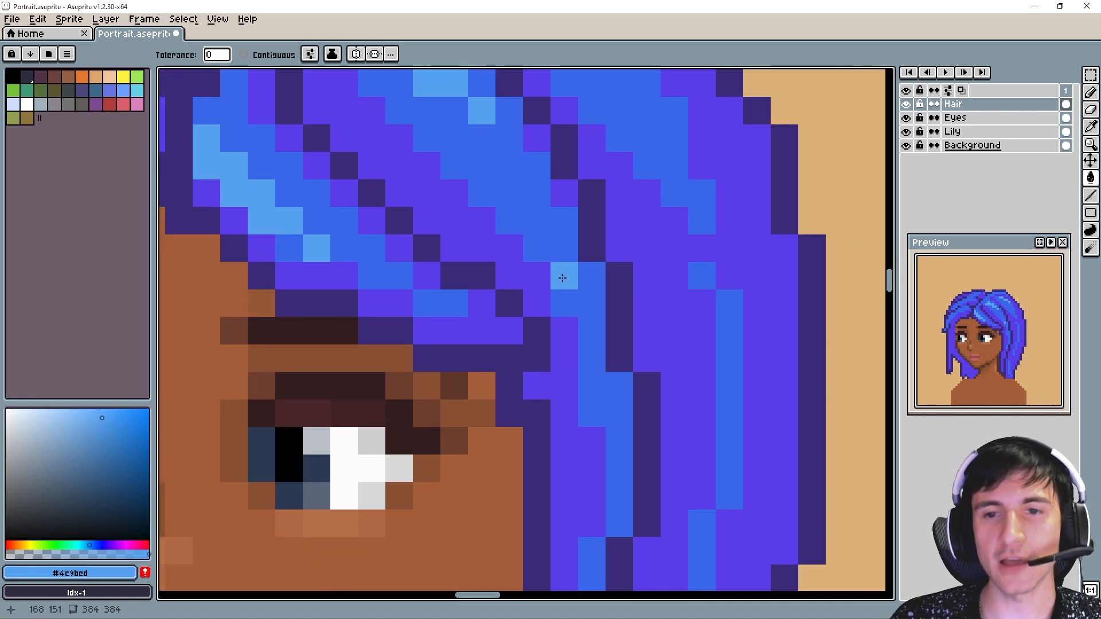
scroll(562, 275, down, 2)
scroll(565, 255, down, 1)
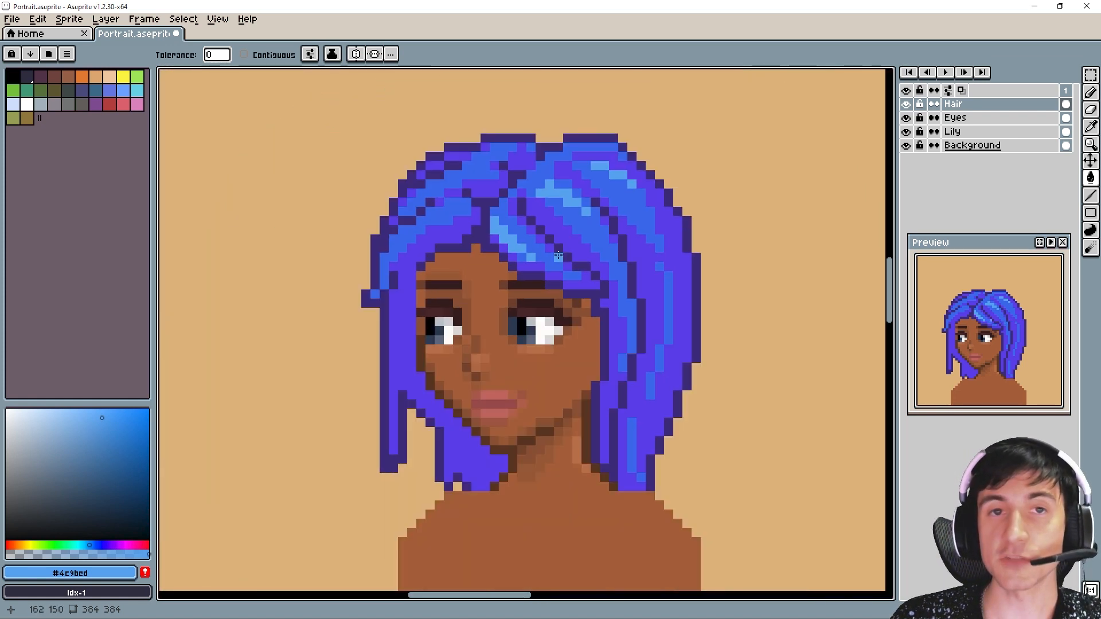
scroll(568, 254, up, 1)
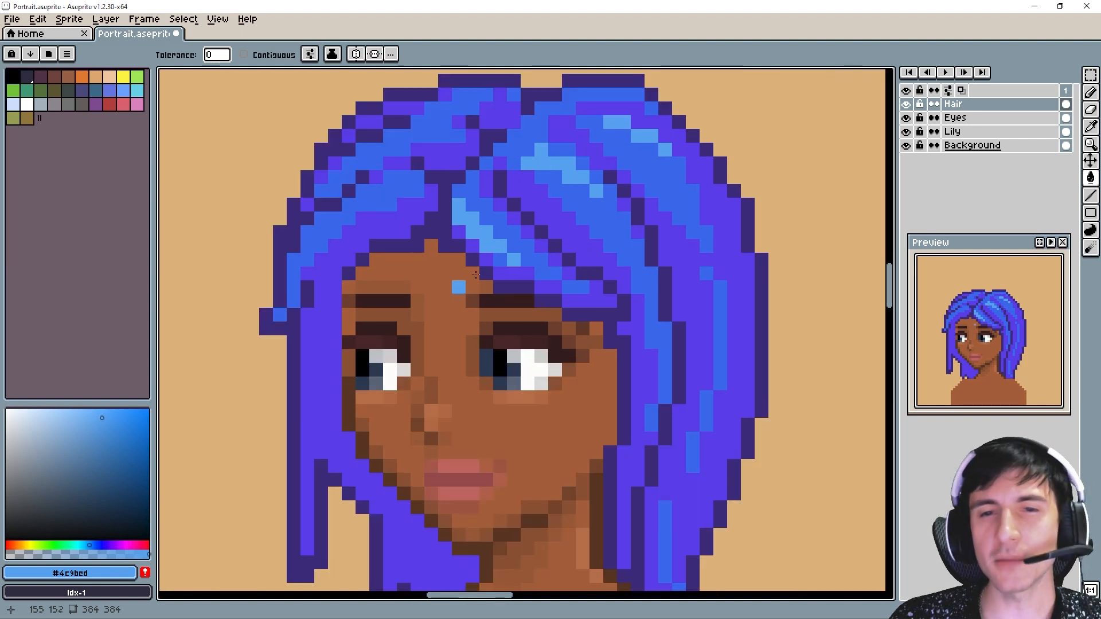
scroll(569, 256, down, 1)
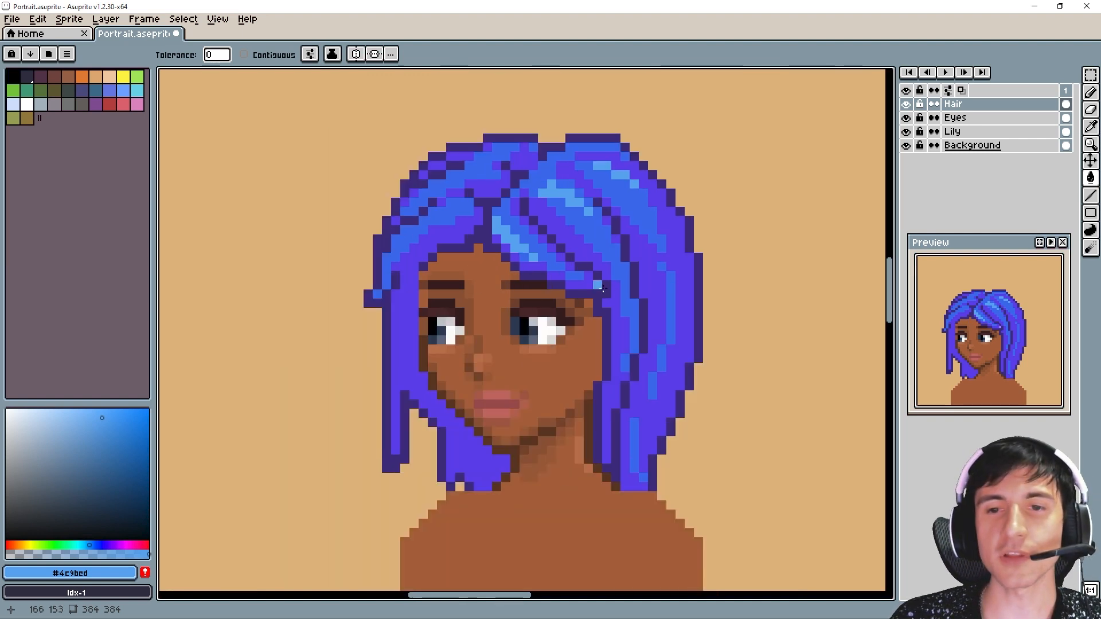
drag(609, 287, 595, 282)
alt+click(570, 197)
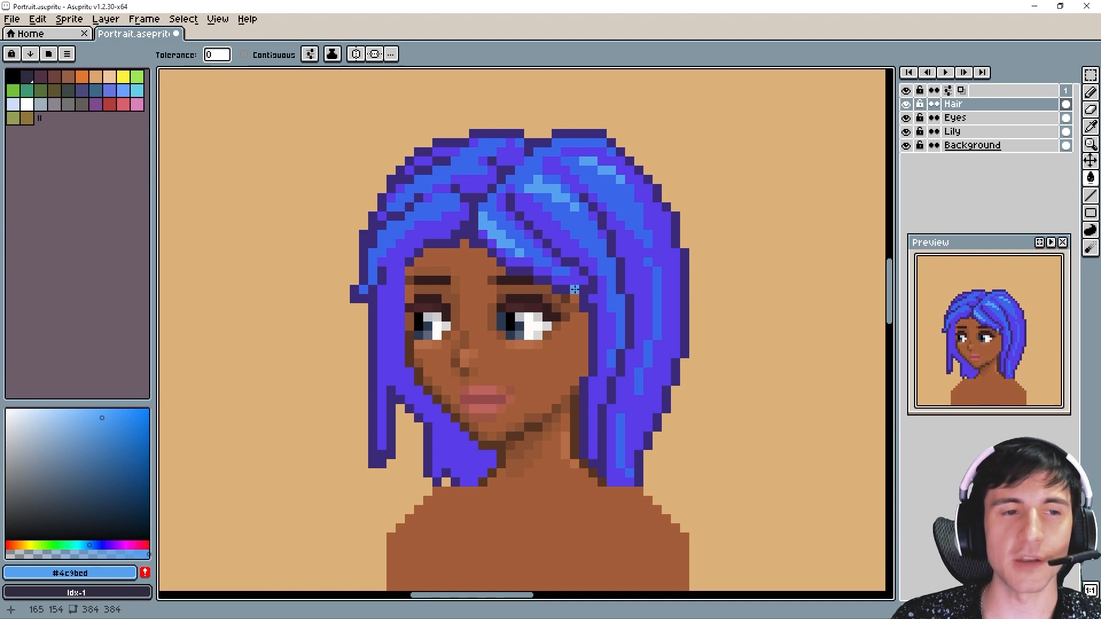
Pick the base purple #5032e6 and paint over the thin blue highlight strands down the outer hair.
scroll(548, 325, right, 3)
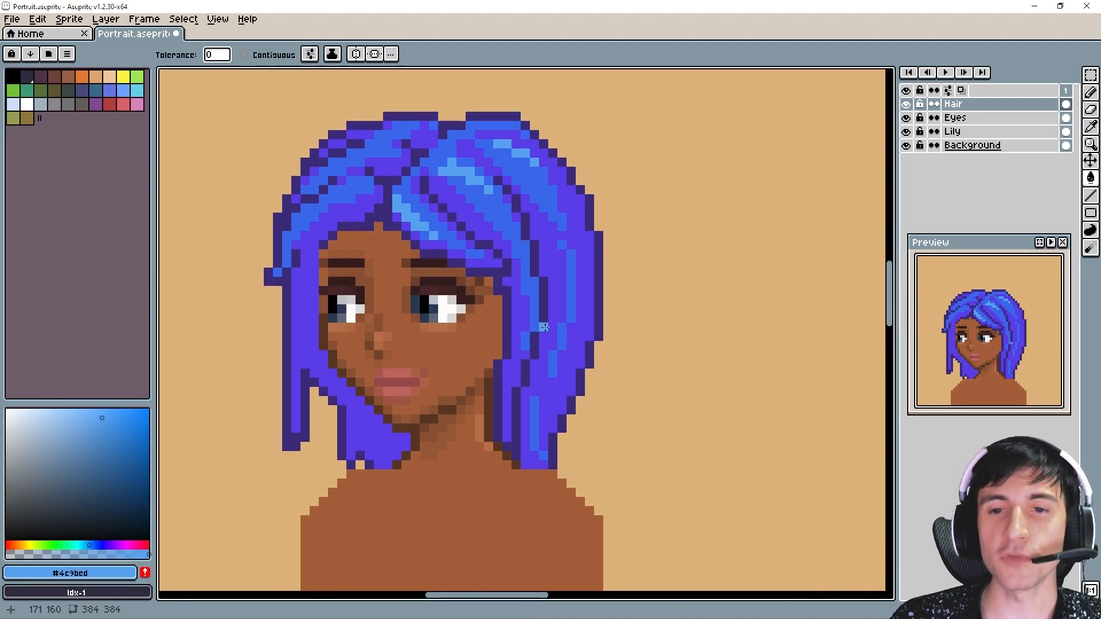
scroll(571, 255, up, 1)
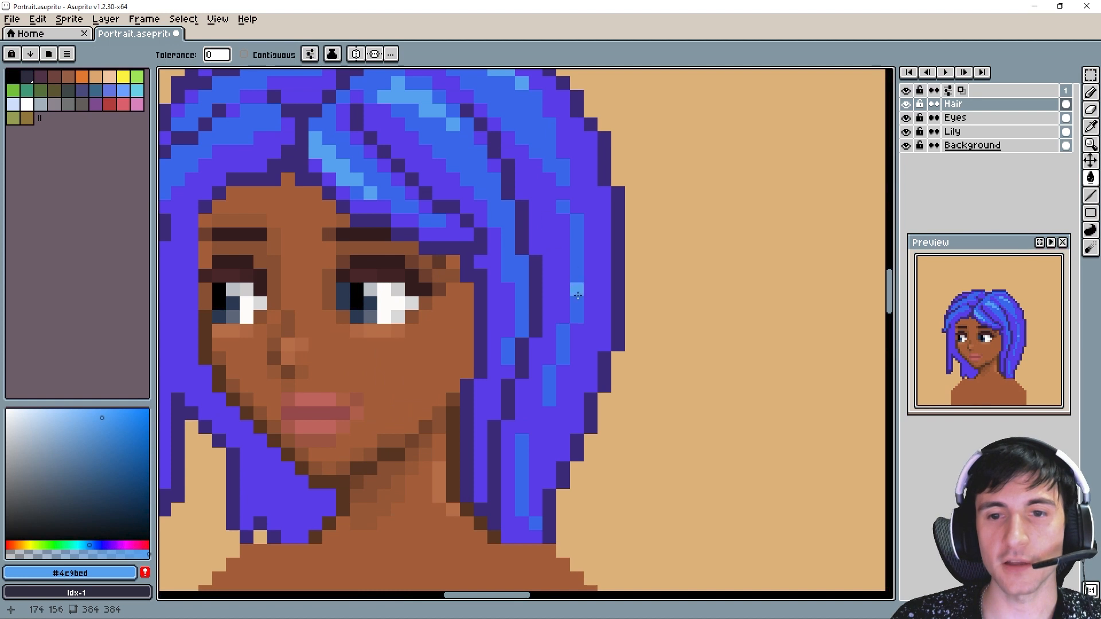
key(i)
click(596, 259)
key(b)
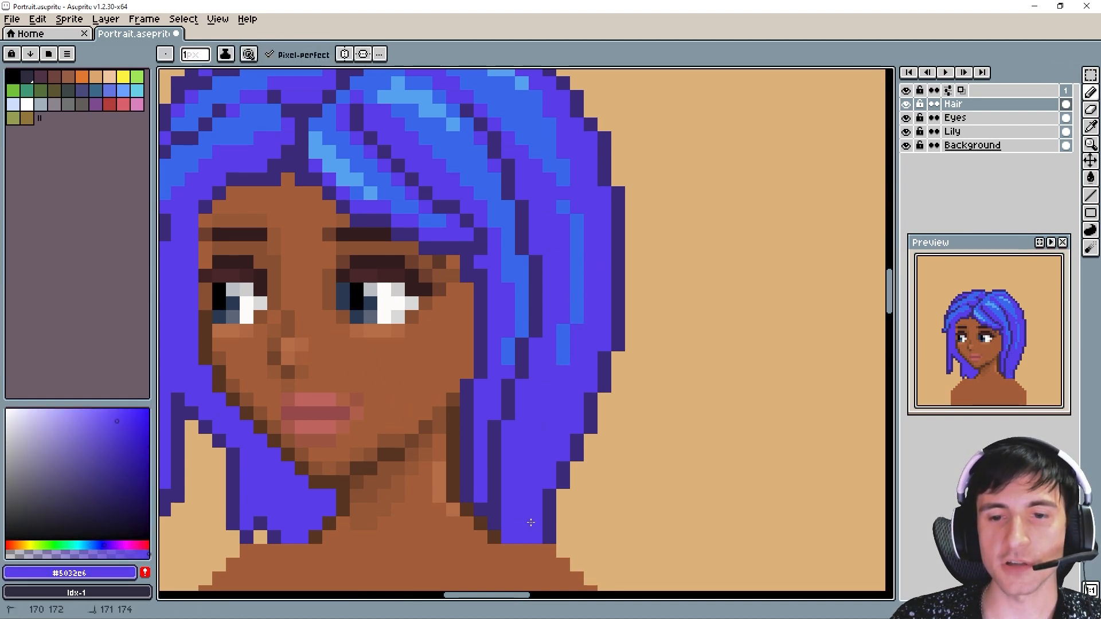
mouse_move(563, 363)
mouse_down()
mouse_move(579, 308)
mouse_move(584, 216)
mouse_move(560, 183)
mouse_up()
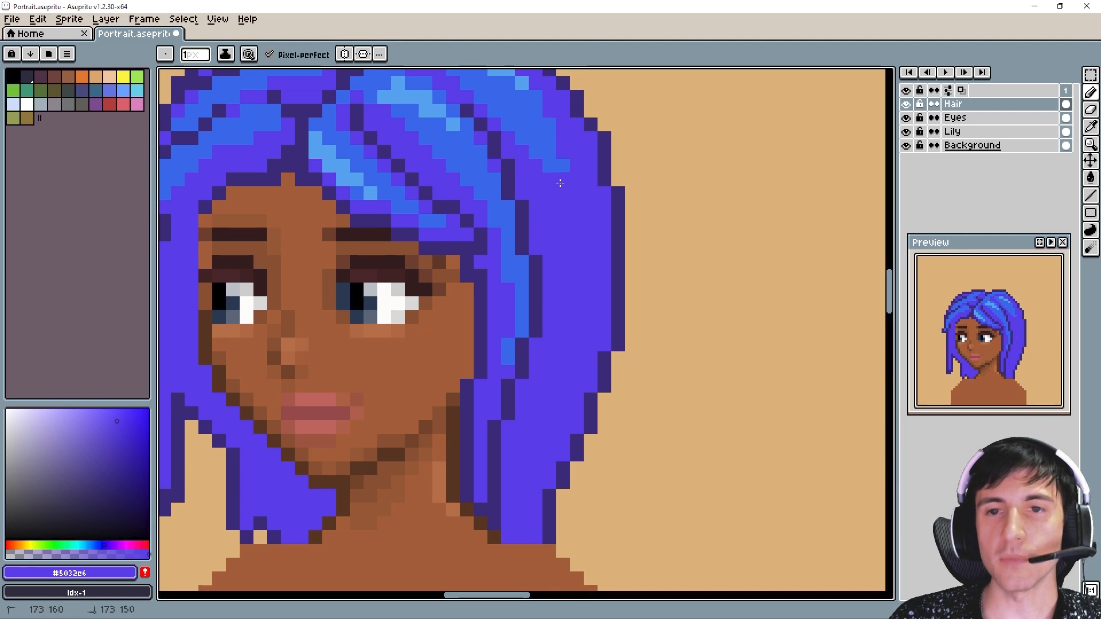
Try painting long parallel strand lines in dark purple #301e70 down the outer hair.
alt+click(554, 139)
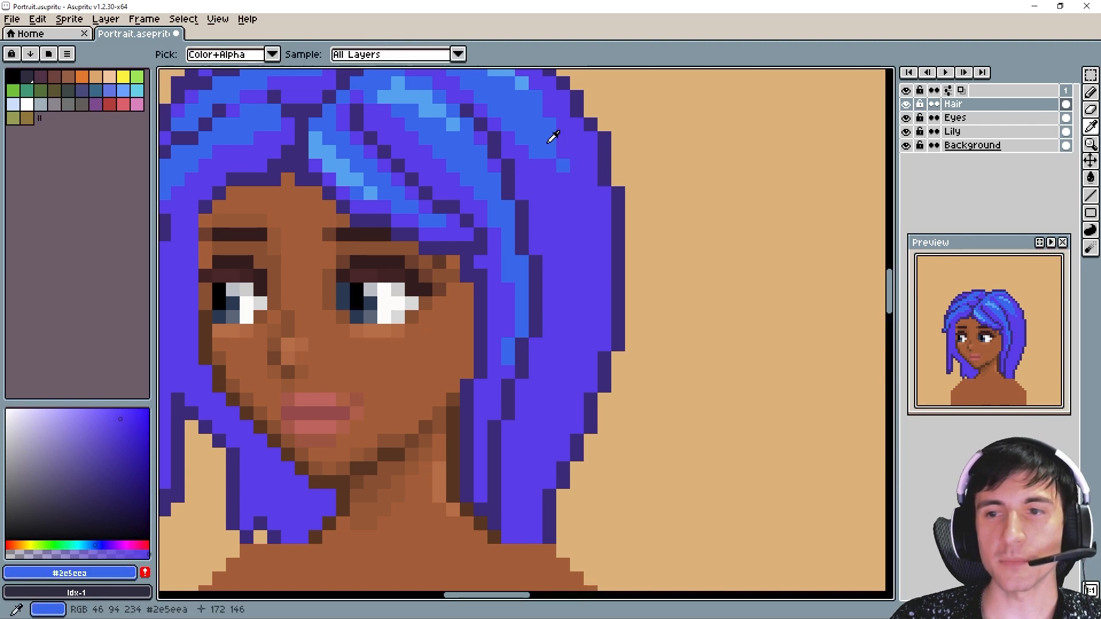
alt+click(591, 420)
mouse_move(563, 289)
mouse_down()
mouse_move(528, 487)
mouse_move(536, 539)
mouse_up()
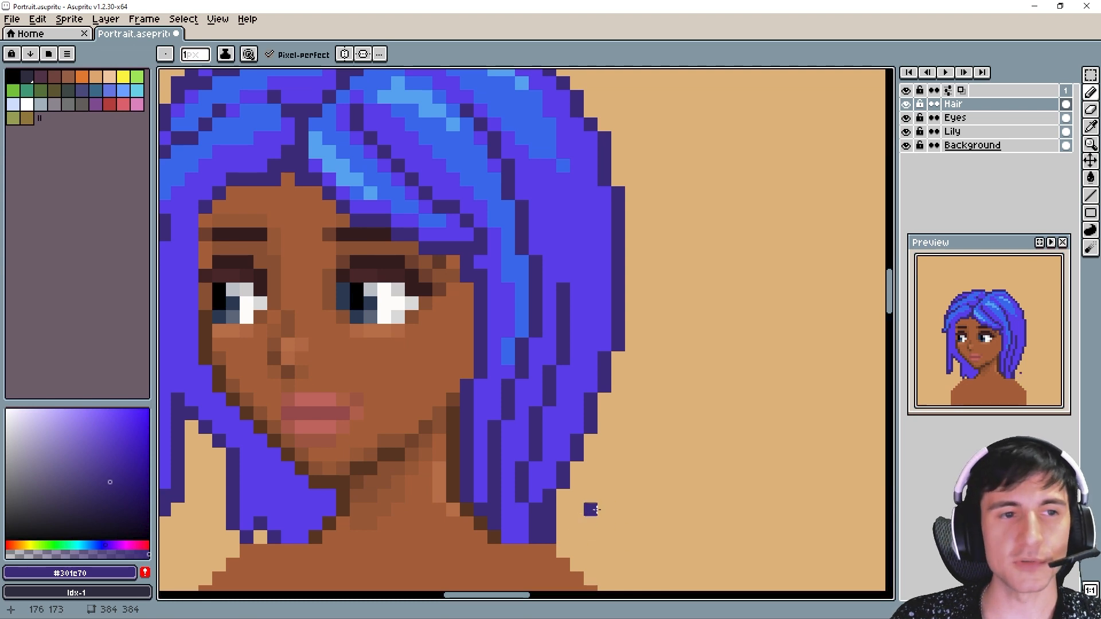
mouse_move(563, 221)
mouse_down()
mouse_move(571, 357)
mouse_move(520, 484)
mouse_move(522, 542)
mouse_up()
click(618, 496)
scroll(631, 497, down, 3)
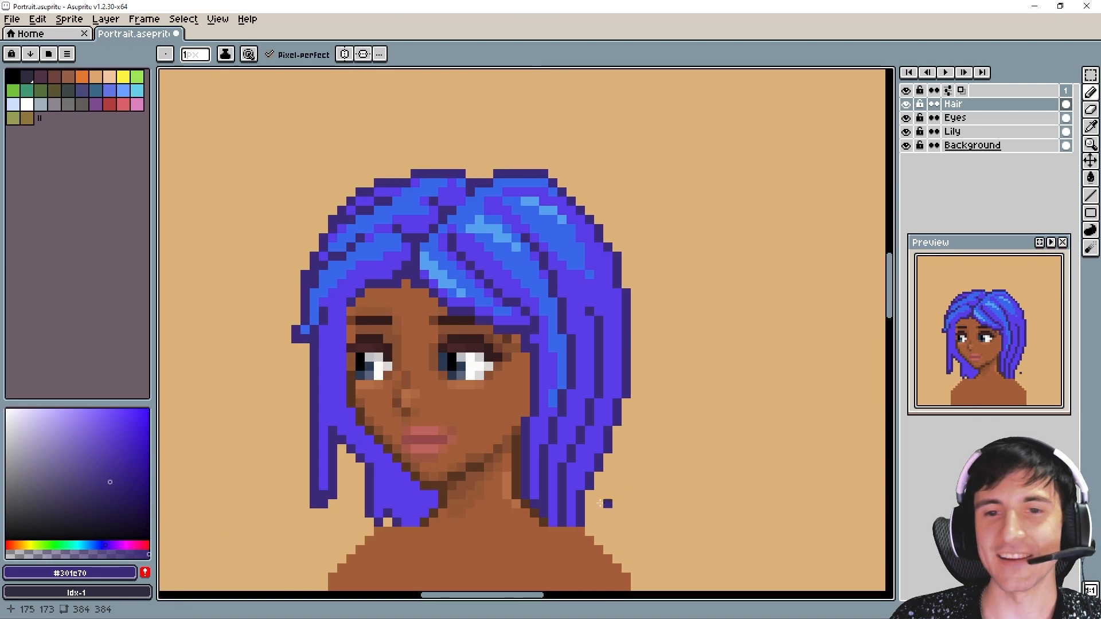
scroll(619, 413, up, 2)
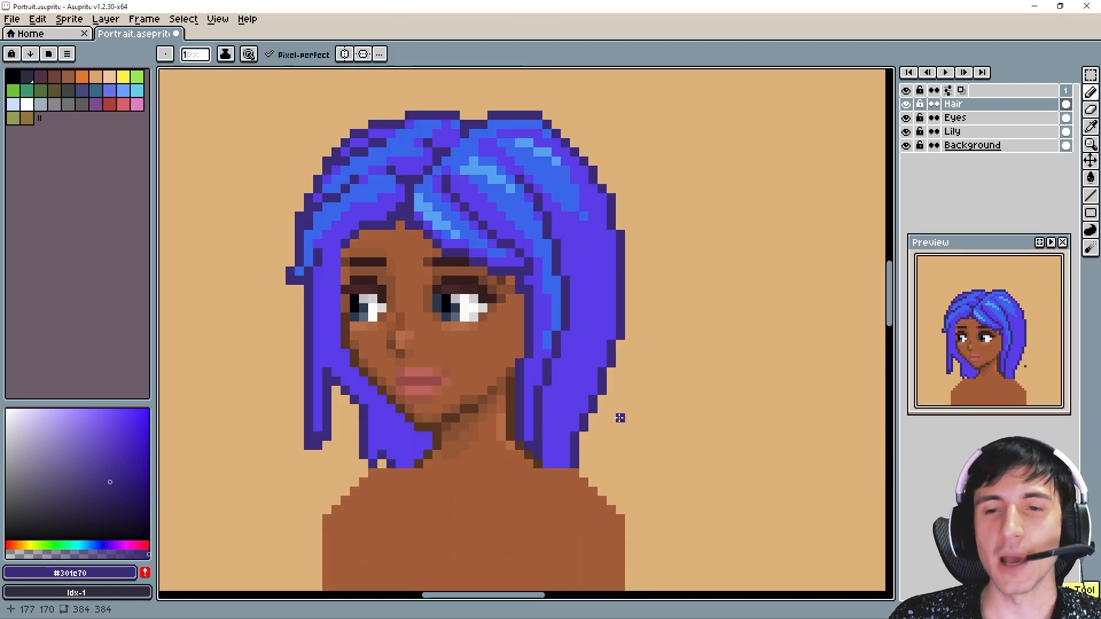
Repeat the attempt at long dark strand lines from the outer highlight band down, then undo them.
drag(611, 399, 619, 459)
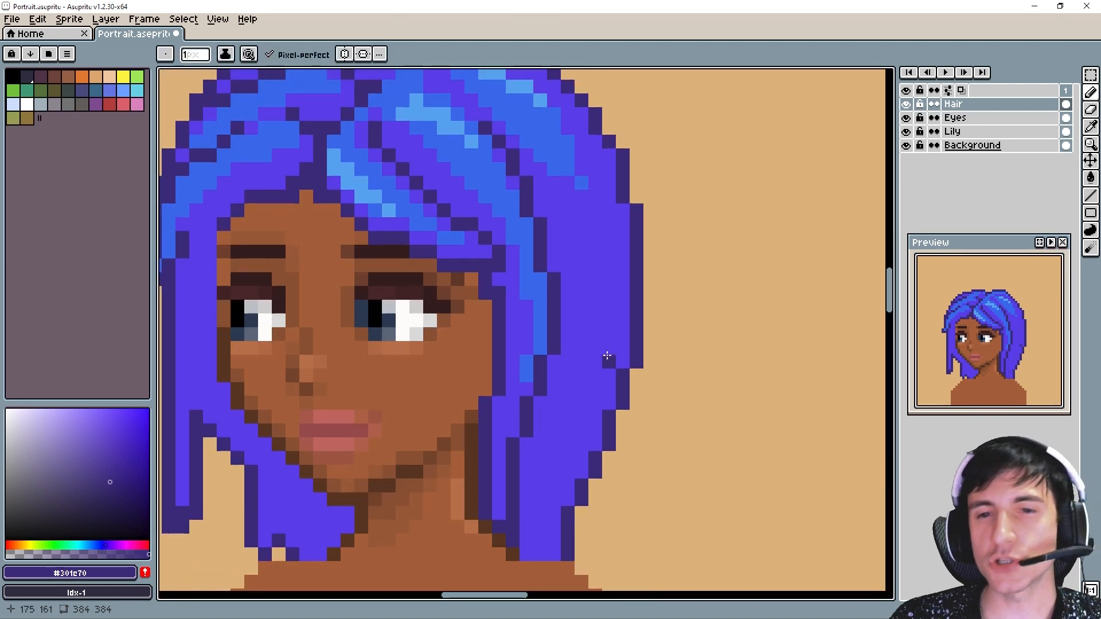
scroll(556, 395, down, 1)
scroll(564, 407, up, 1)
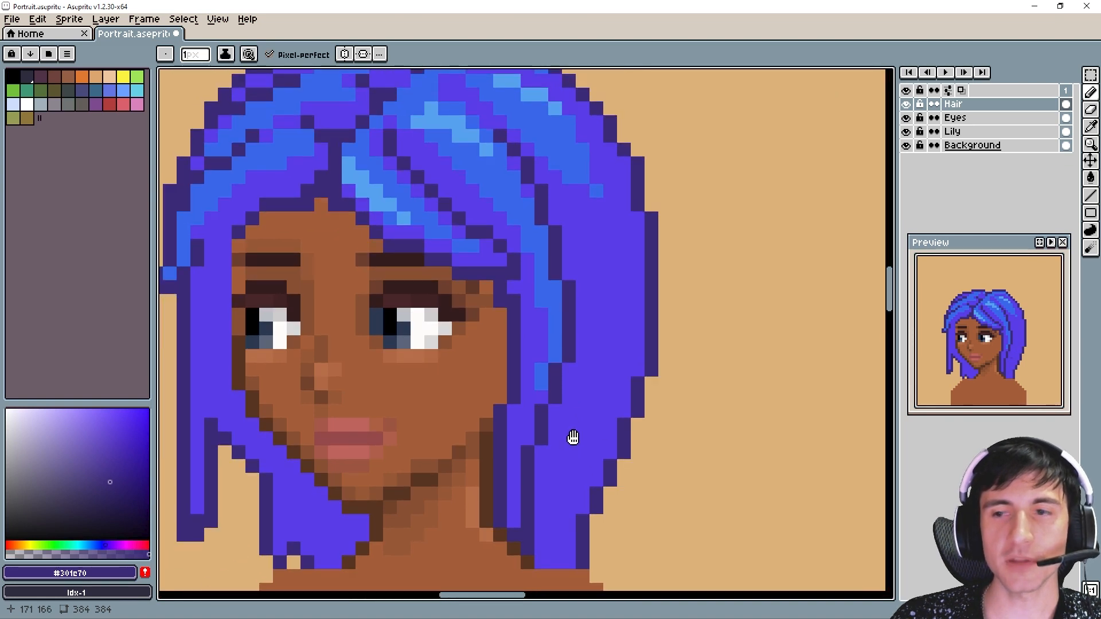
drag(604, 423, 602, 428)
drag(615, 361, 619, 339)
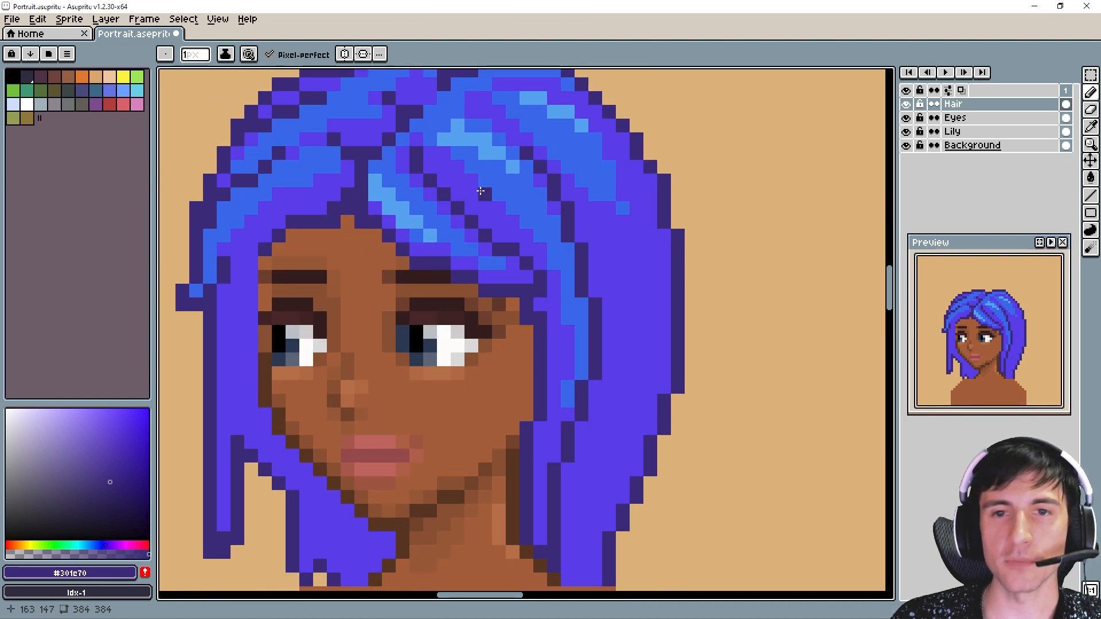
drag(481, 192, 442, 197)
mouse_move(580, 192)
mouse_down()
mouse_move(594, 215)
mouse_move(596, 306)
mouse_move(579, 442)
mouse_move(542, 564)
mouse_up()
key(ctrl+z)
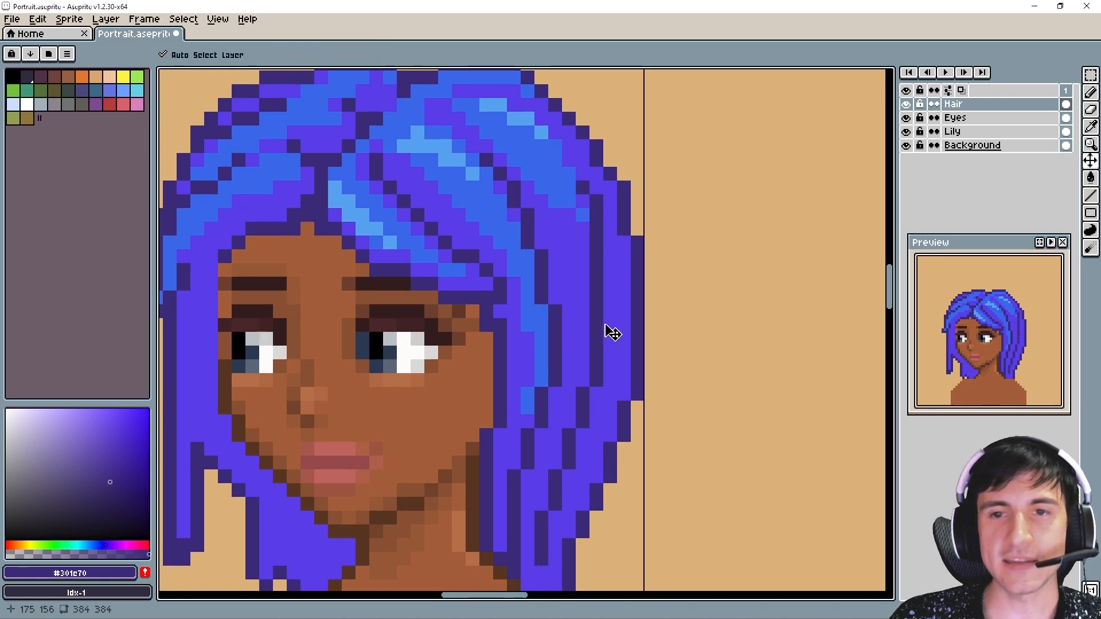
Divide the outer hair into overlapping clumps with dark purple #301e70 strand lines, thick wedges and a short diagonal line.
mouse_move(567, 171)
mouse_down()
mouse_move(581, 290)
mouse_move(566, 334)
mouse_move(577, 380)
mouse_move(588, 375)
mouse_move(565, 240)
mouse_move(545, 261)
mouse_up()
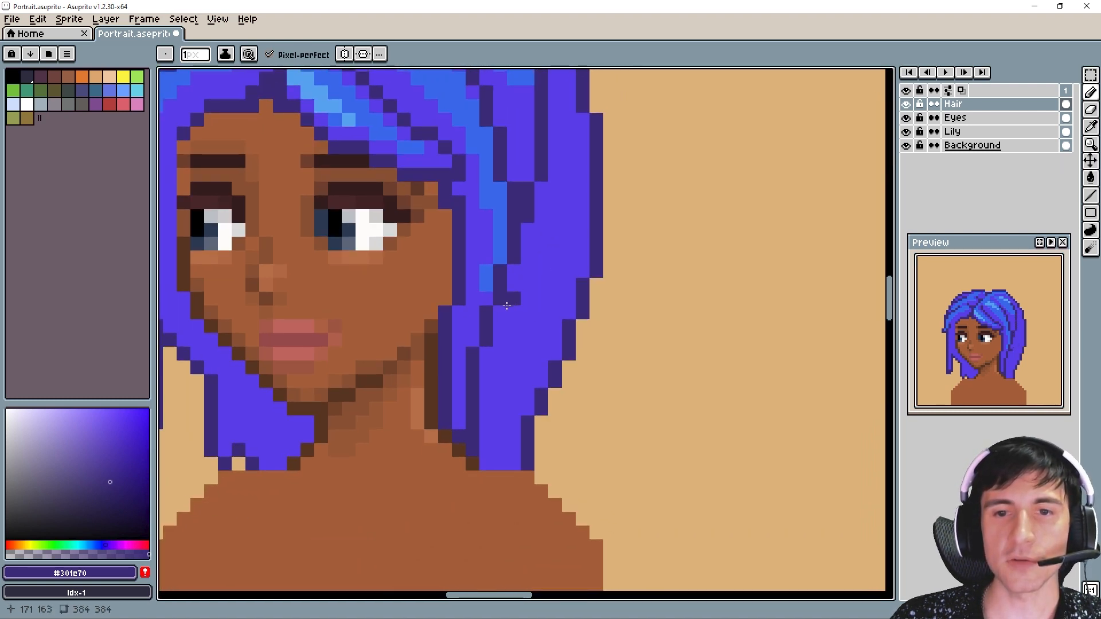
drag(499, 309, 526, 413)
drag(558, 310, 527, 416)
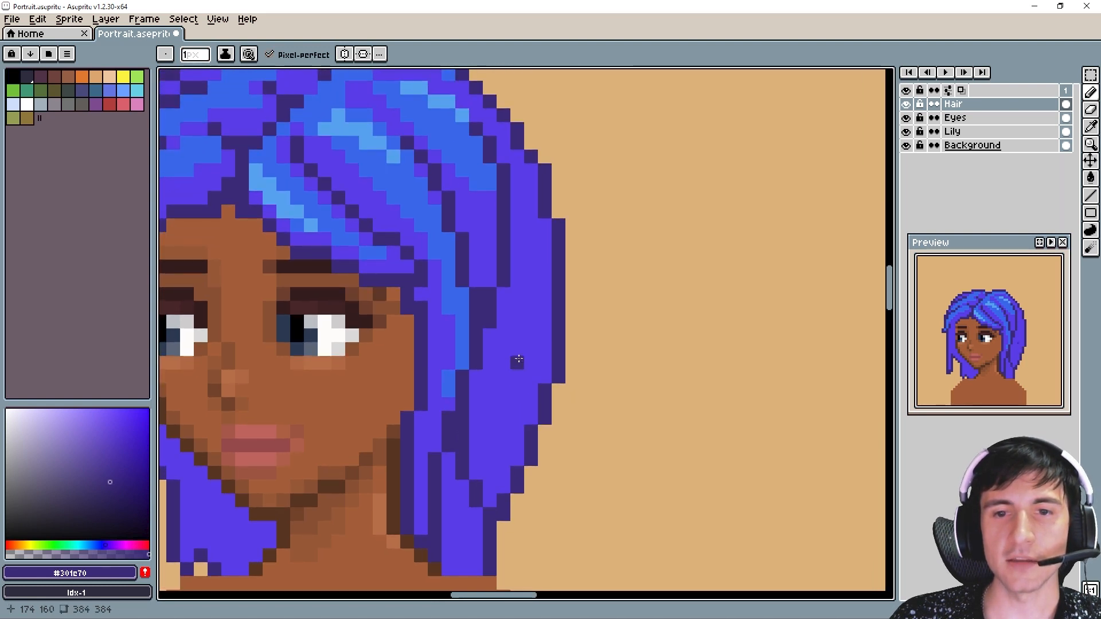
mouse_move(494, 333)
mouse_down()
mouse_move(504, 379)
mouse_move(531, 404)
mouse_up()
drag(524, 267, 557, 248)
Pick the blue #2e5eea and paint broad highlights inside the upper and lower outer hair clumps and the bottom lock.
key(alt)
alt+click(515, 144)
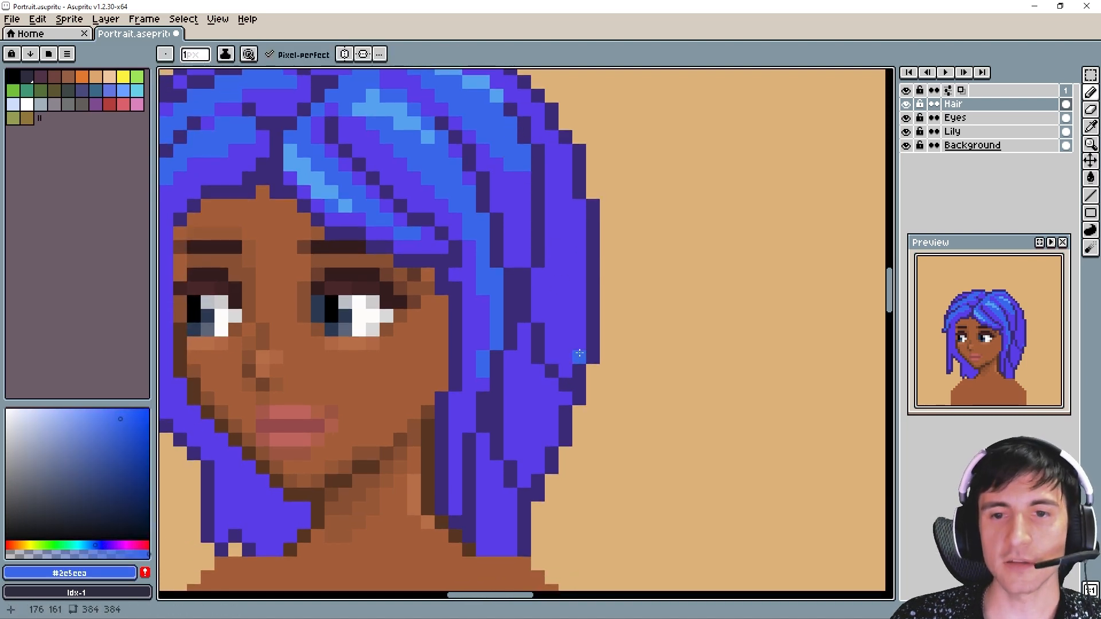
mouse_move(552, 425)
mouse_down()
mouse_move(552, 395)
mouse_move(536, 420)
mouse_move(525, 372)
mouse_up()
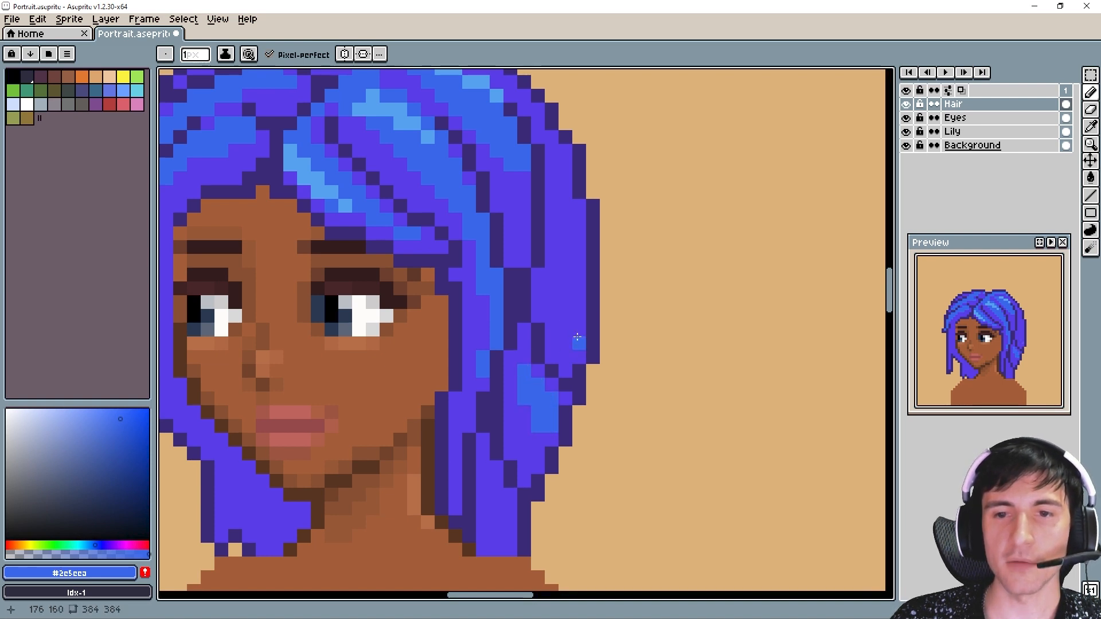
drag(577, 331, 552, 217)
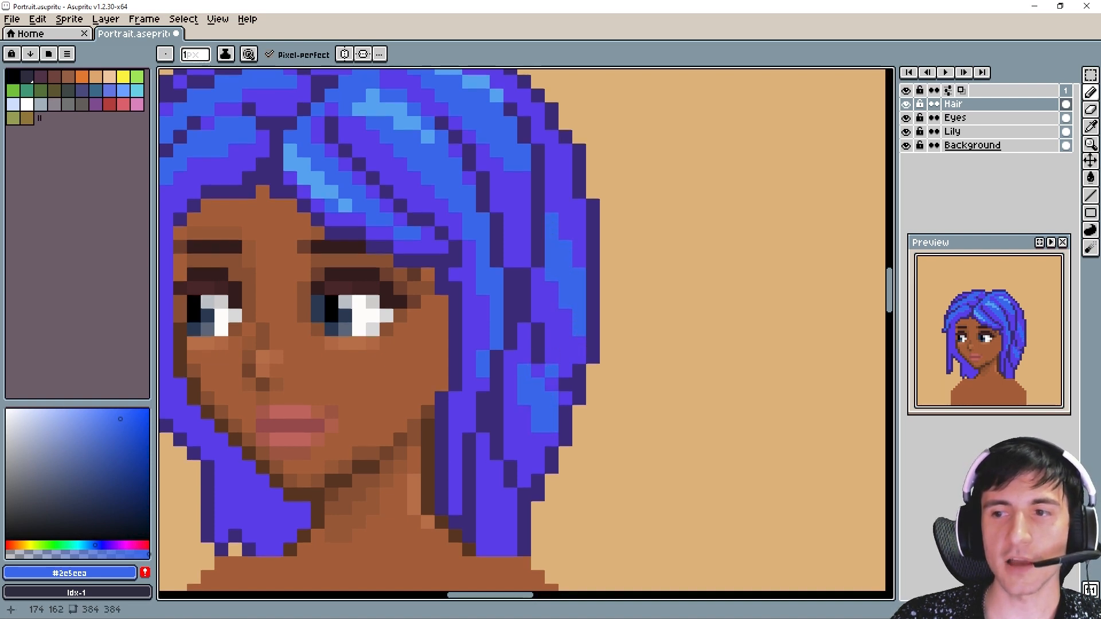
drag(549, 369, 564, 258)
drag(525, 425, 498, 346)
scroll(635, 396, down, 3)
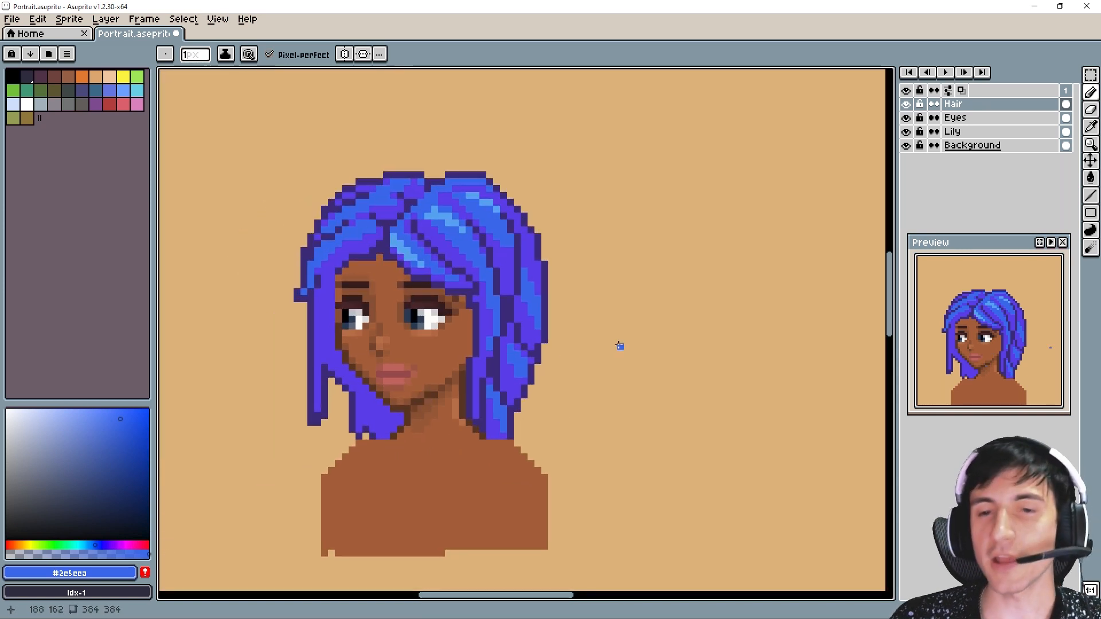
Undo the blue highlights and dark clump lines in the outer hair, back to plain purple.
scroll(602, 340, up, 2)
drag(587, 345, 599, 347)
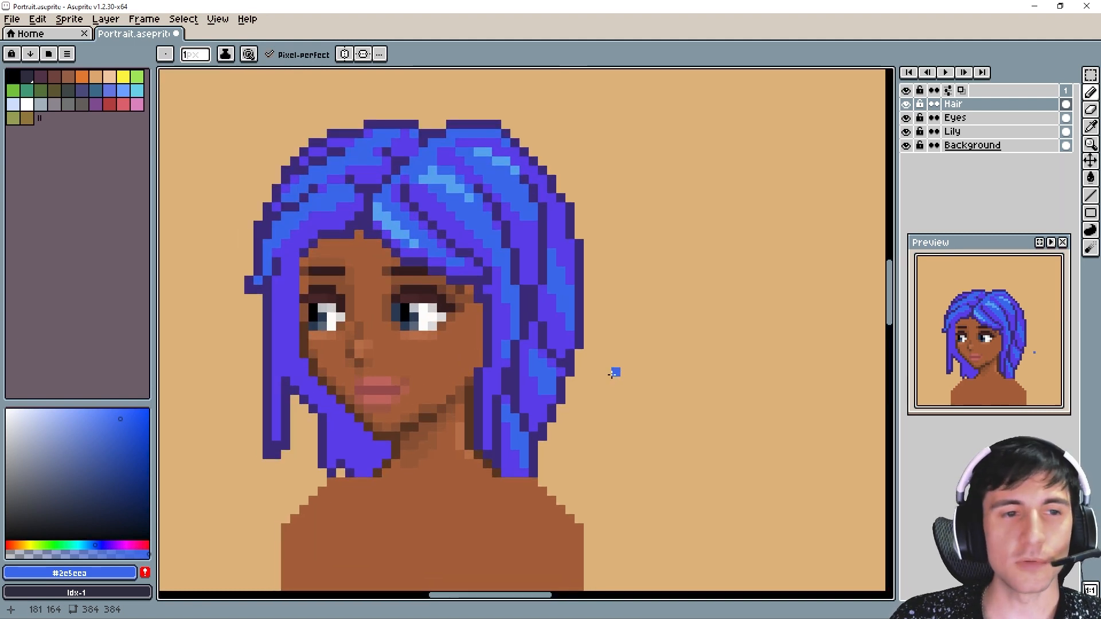
key(v)
key(ctrl+z)
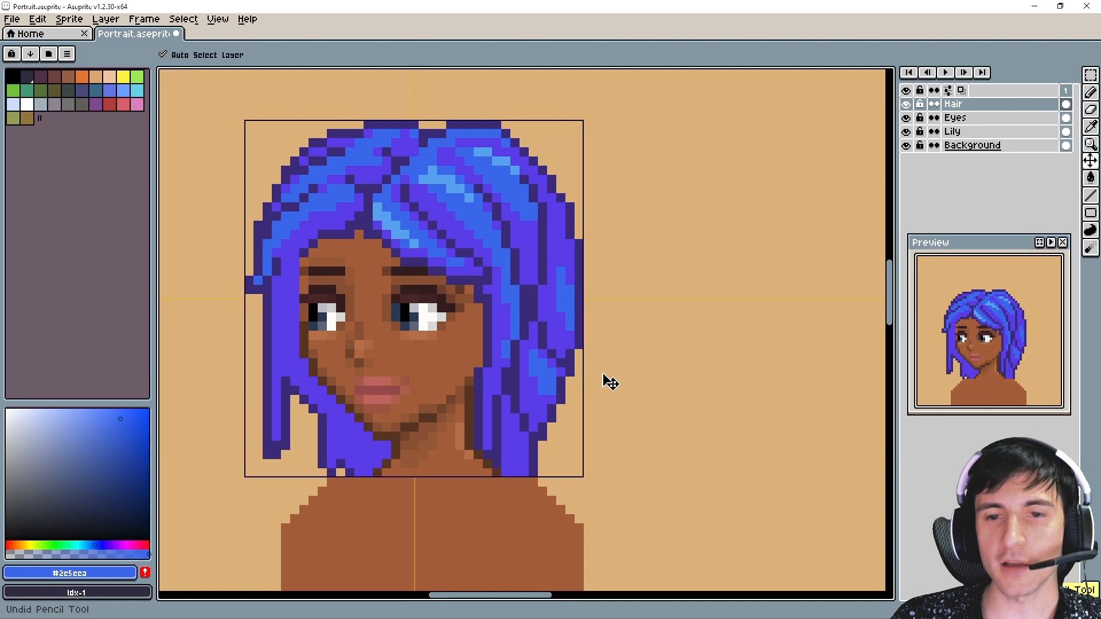
Mix the shadow purple #4229af by painting dark purple #301e70 at reduced opacity over the lower outer hair, and sample the blend.
key(i)
click(512, 425)
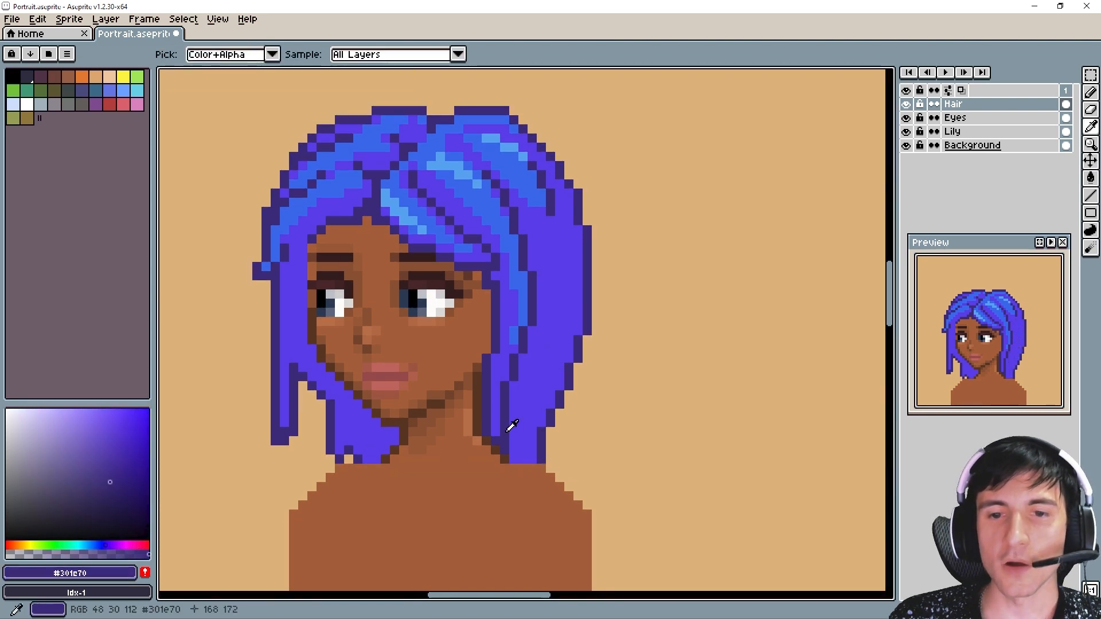
key(b)
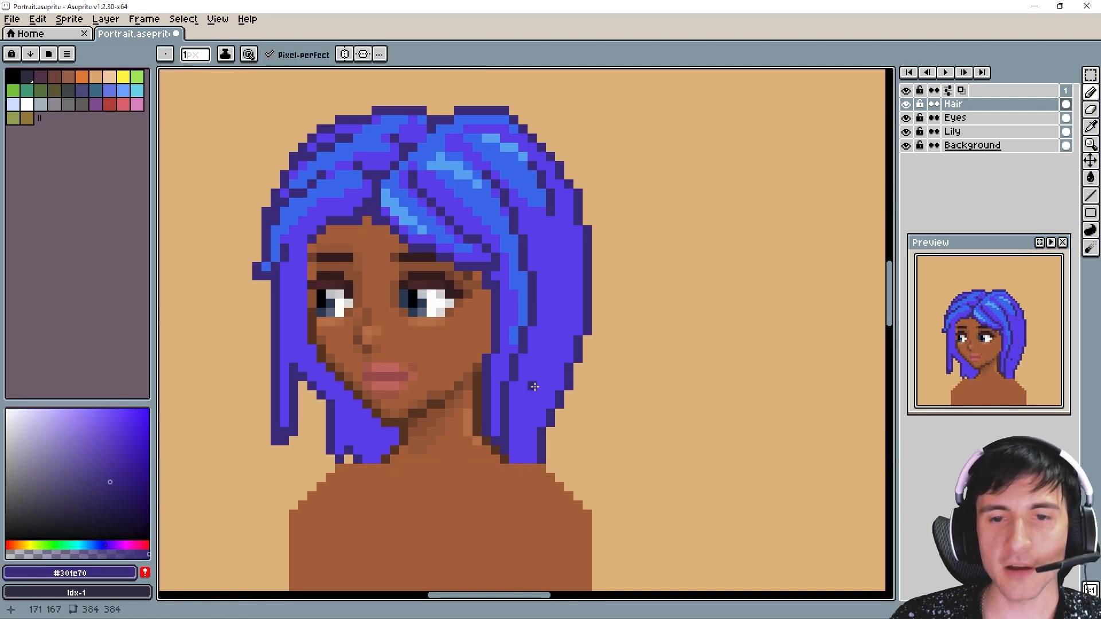
click(72, 555)
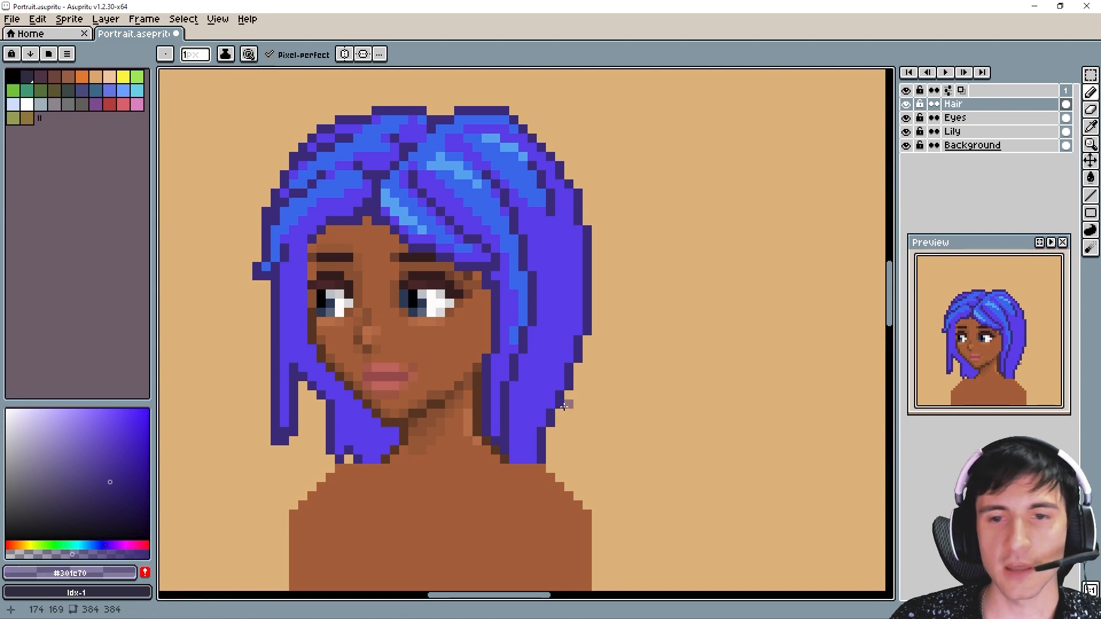
drag(524, 405, 522, 439)
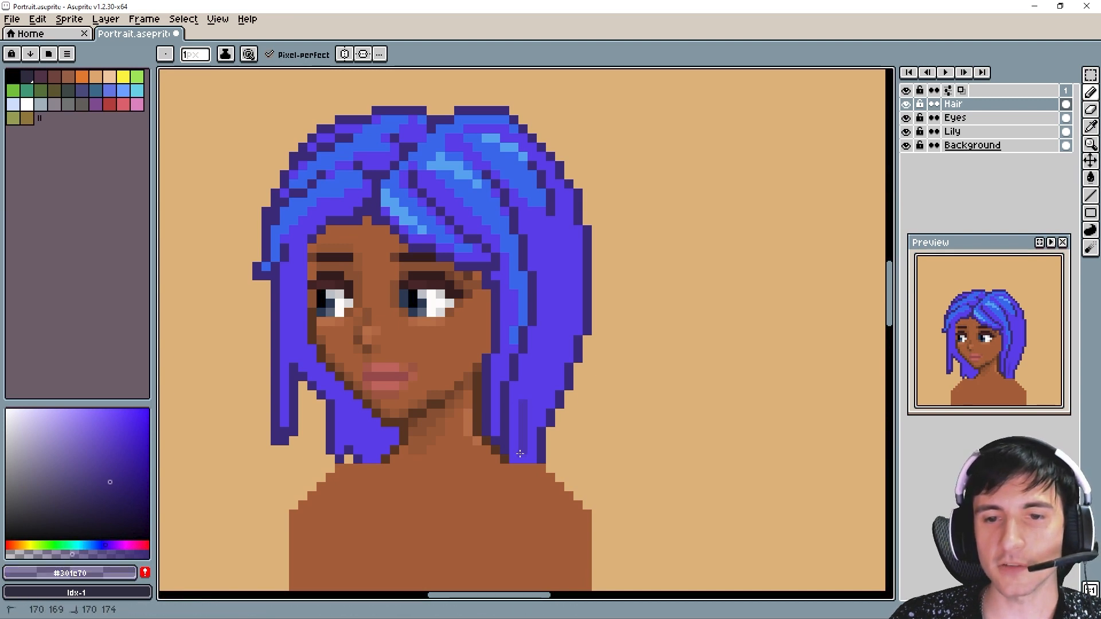
alt+click(532, 409)
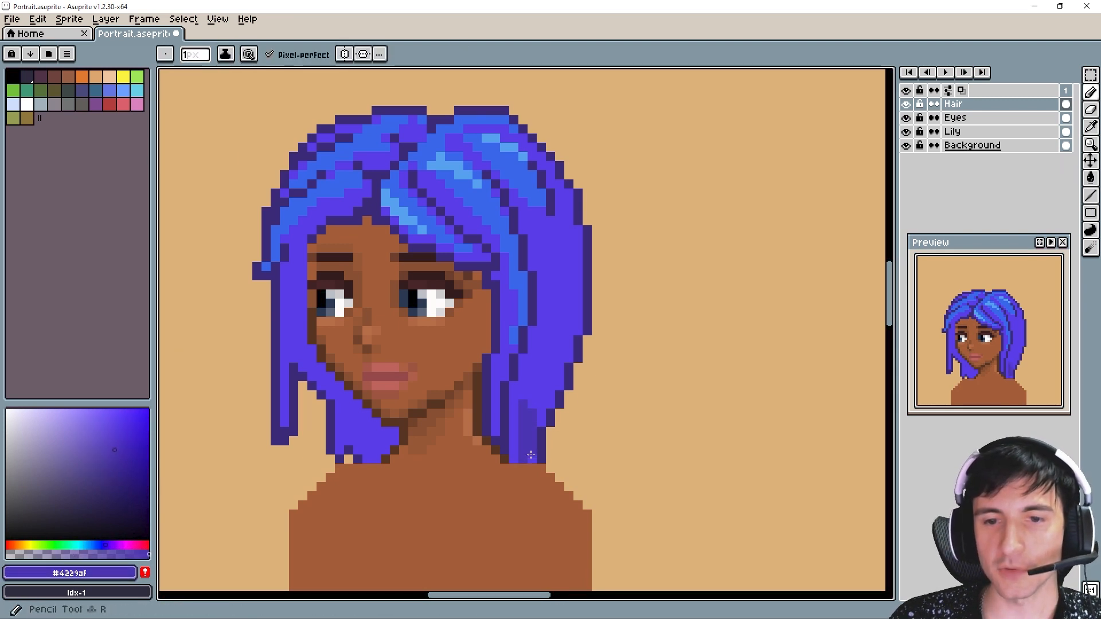
Shade the lower part of the outer hair beside the neck with #4229af, extending the shadow upward along the front strand.
drag(515, 458, 515, 399)
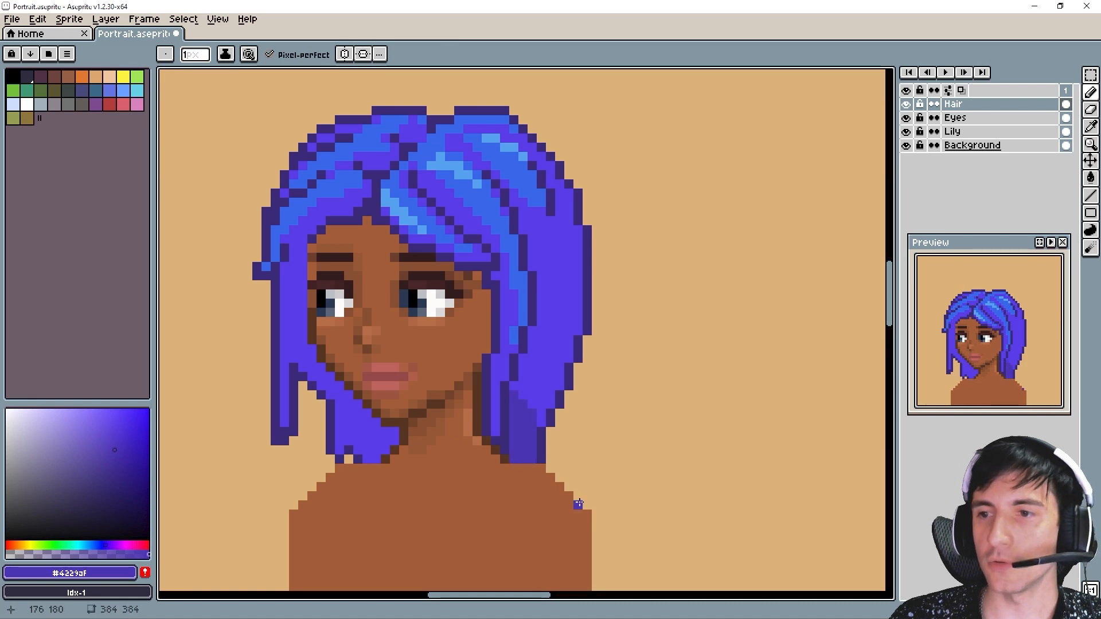
mouse_move(517, 406)
mouse_down()
mouse_move(526, 369)
mouse_move(516, 388)
mouse_move(536, 414)
mouse_up()
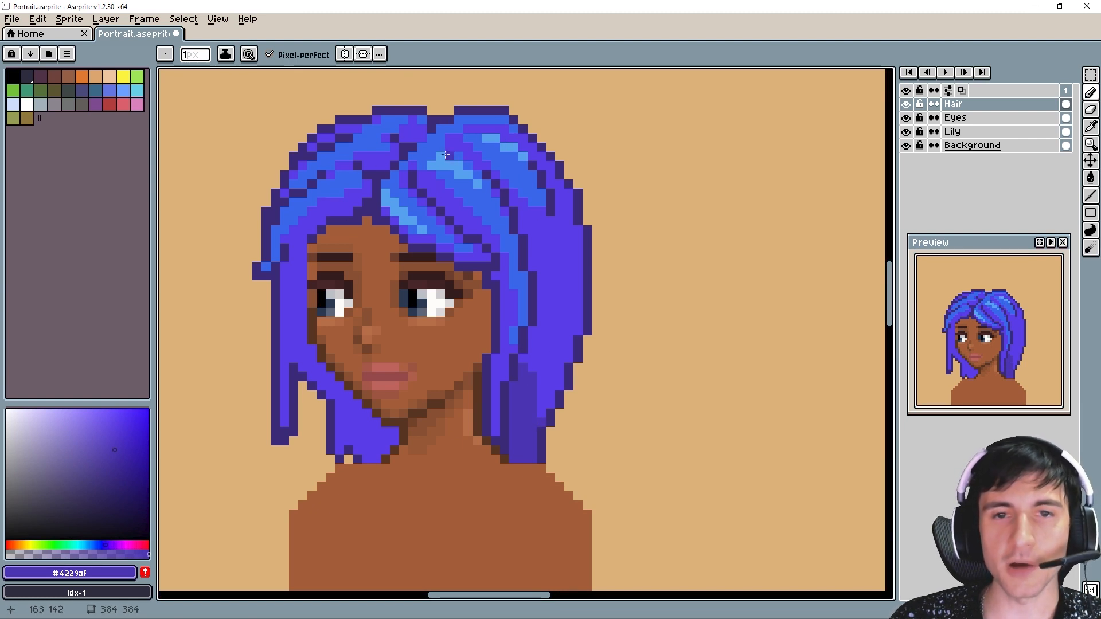
scroll(445, 155, up, 3)
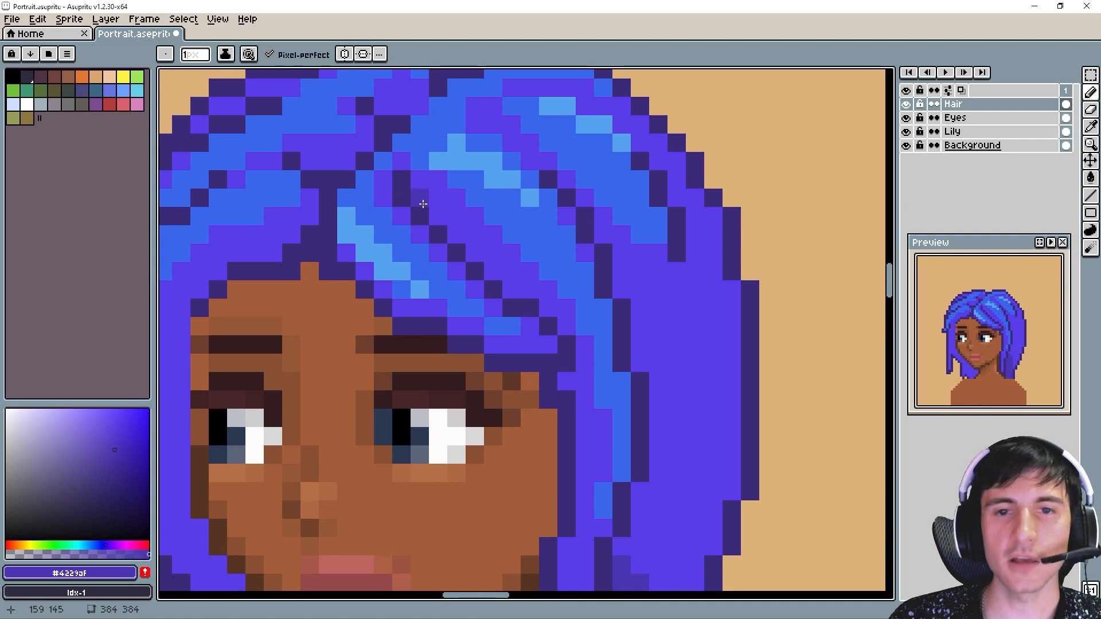
scroll(396, 243, down, 3)
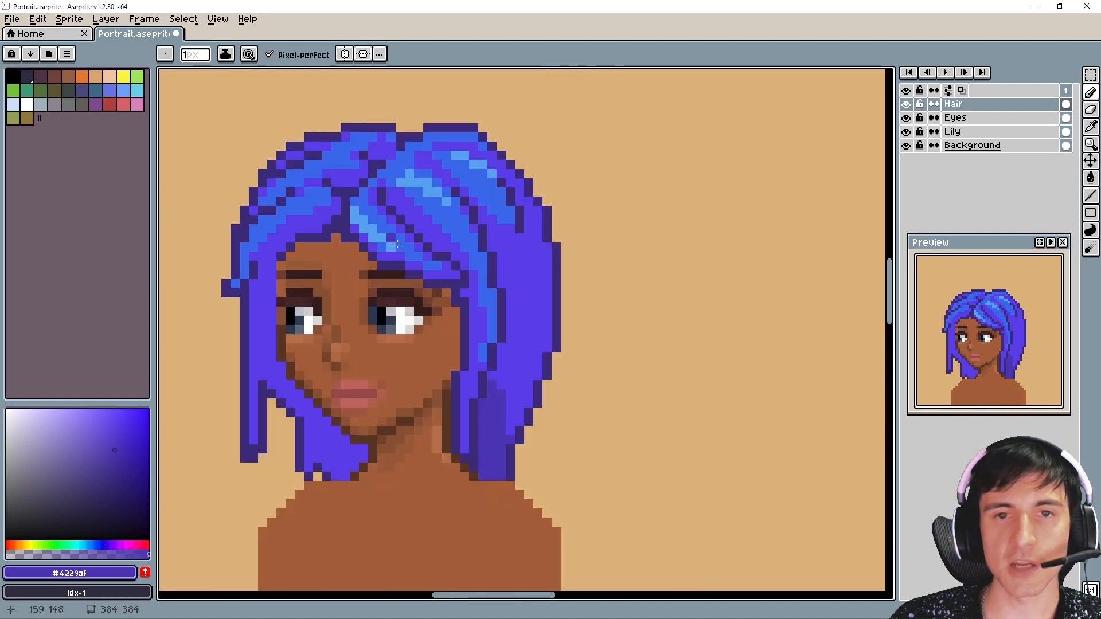
drag(415, 288, 454, 231)
drag(539, 381, 530, 389)
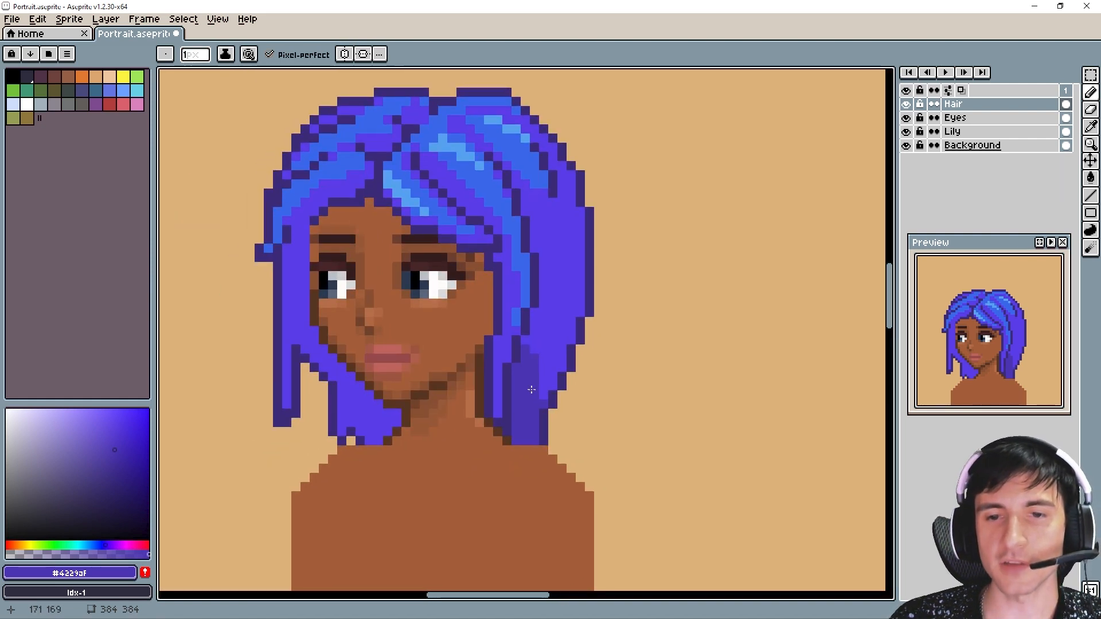
Paint a #4229af shadow on the hair beneath the jaw, next to the neck.
scroll(530, 393, up, 1)
mouse_move(365, 420)
mouse_down()
mouse_move(521, 391)
mouse_move(488, 402)
mouse_move(491, 390)
mouse_move(484, 409)
mouse_move(482, 391)
mouse_move(465, 429)
mouse_move(466, 380)
mouse_move(398, 306)
mouse_up()
click(488, 402)
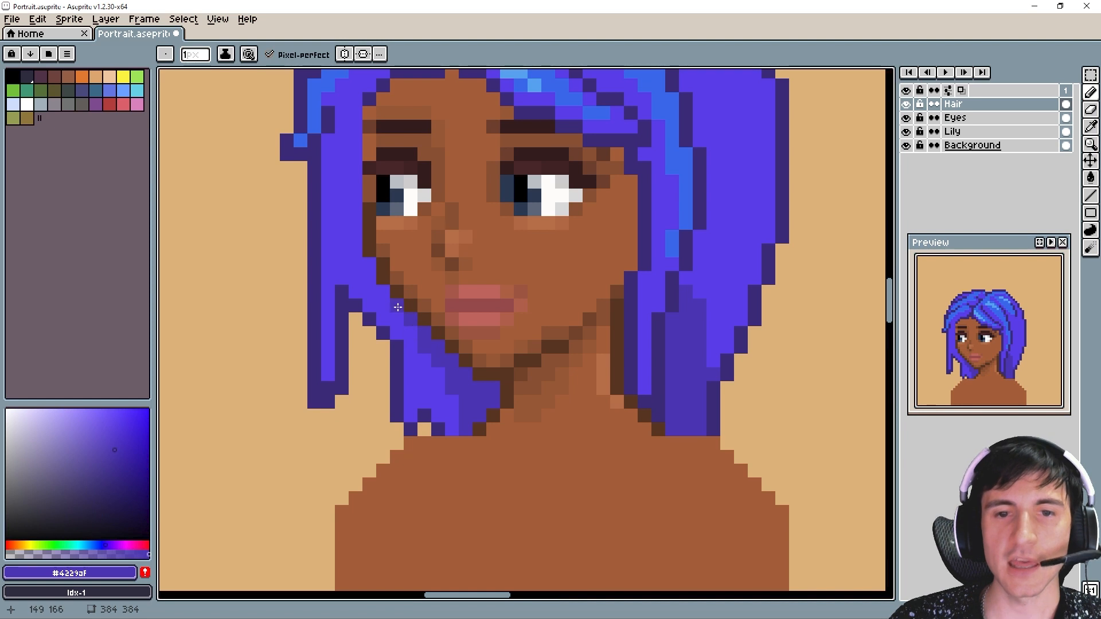
Try to bucket-fill the purple hair beside the face with the shadow purple #4229af.
key(g)
scroll(408, 468, down, 1)
drag(441, 381, 421, 410)
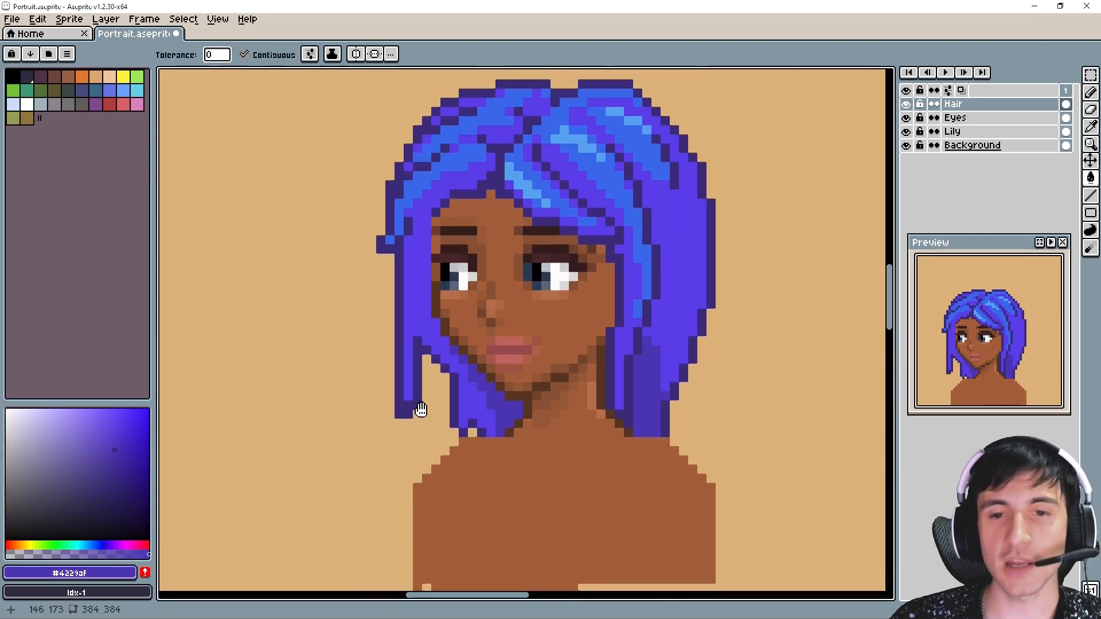
click(413, 279)
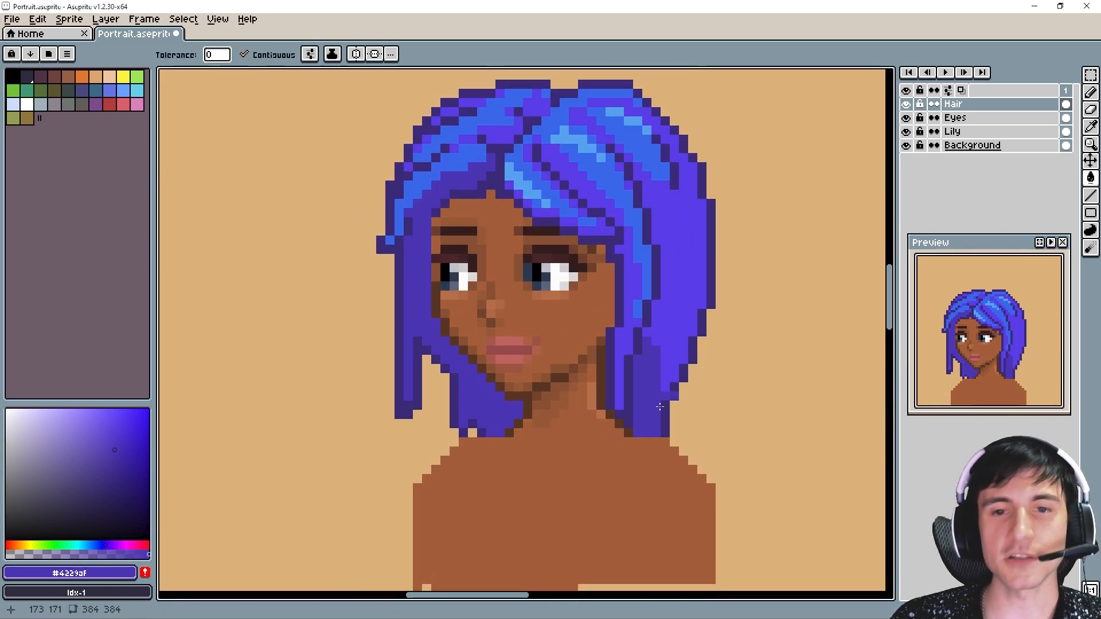
key(b)
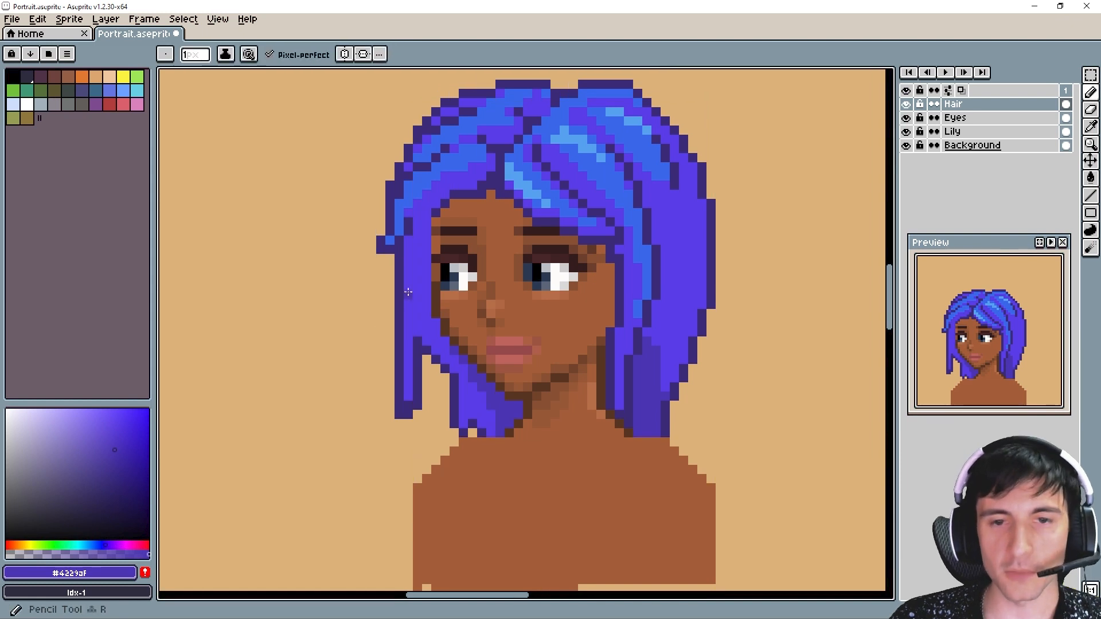
key(g)
click(418, 318)
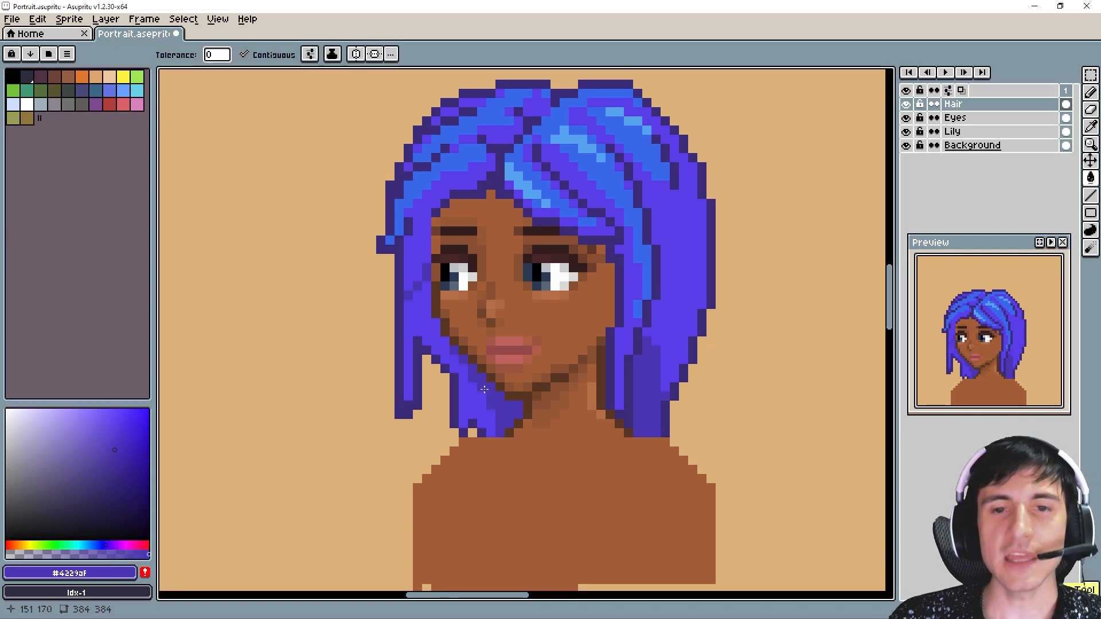
Extend the #4229af shading by hand under the jaw and down the hair beside the cheek.
scroll(468, 402, up, 1)
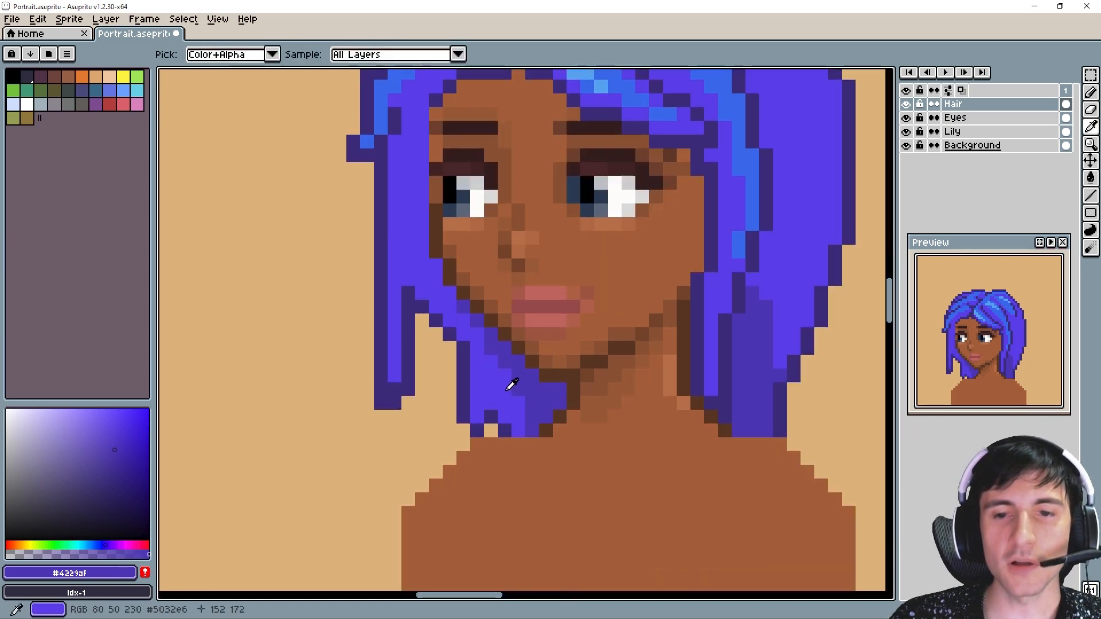
key(b)
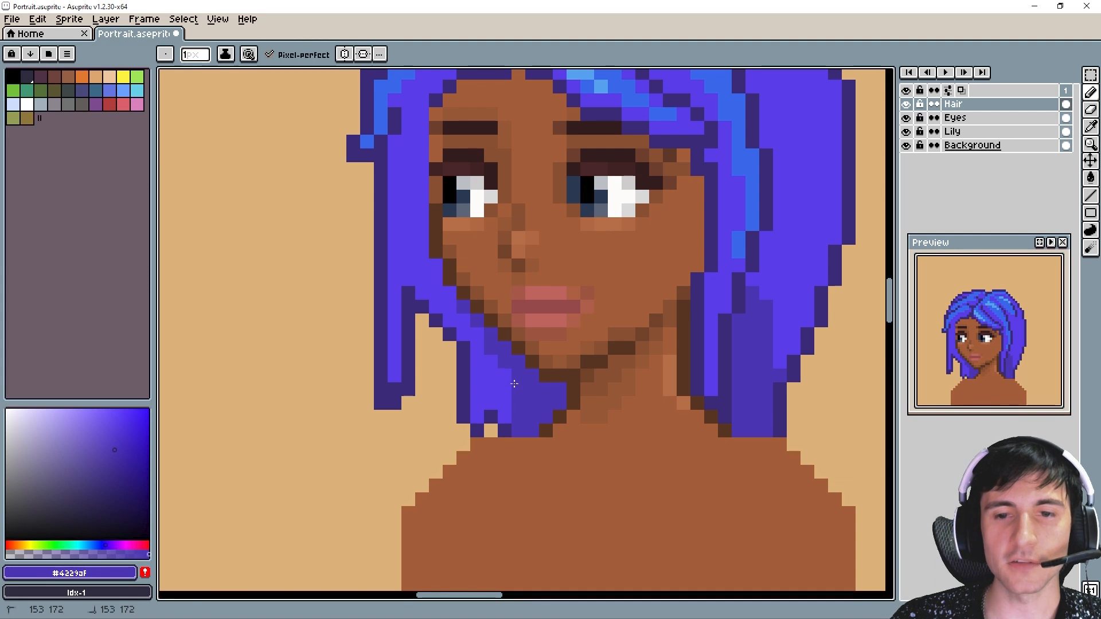
mouse_move(426, 268)
mouse_down()
mouse_move(440, 346)
mouse_move(432, 359)
mouse_move(441, 243)
mouse_move(431, 280)
mouse_up()
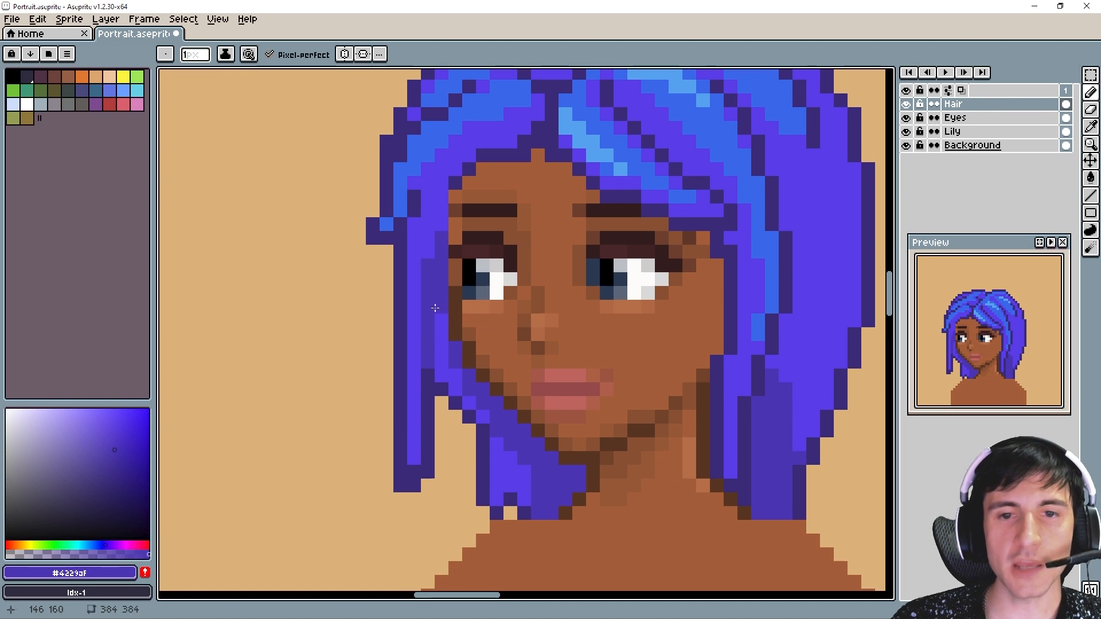
Break the shadow beneath the jaw into strands using the lighter purple #5032e6 and the shadow purple #4229af.
alt+click(492, 456)
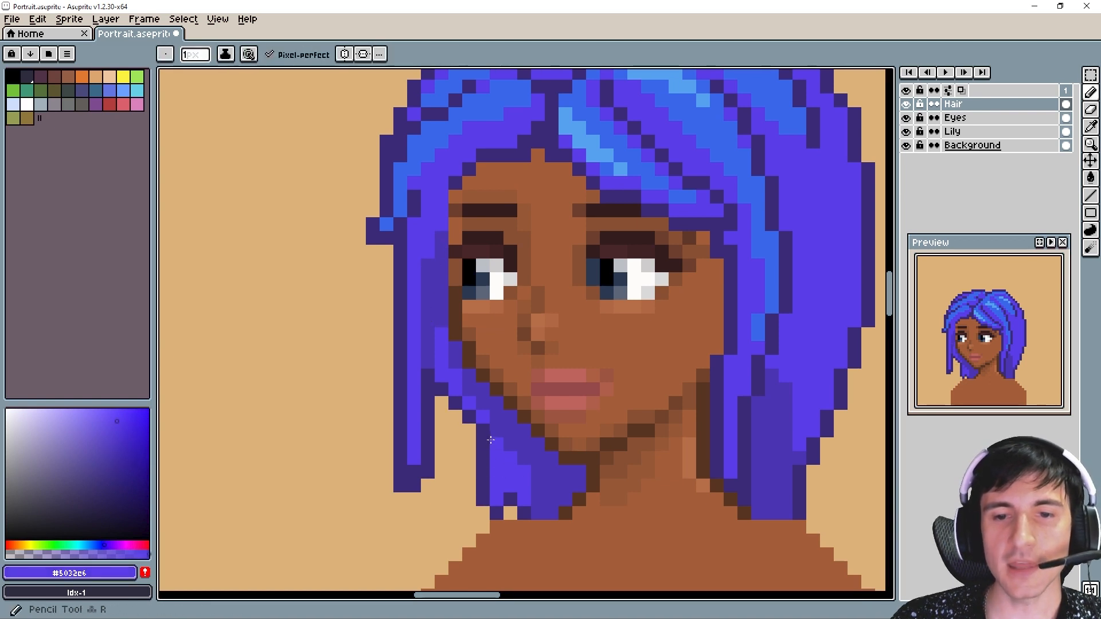
alt+click(554, 476)
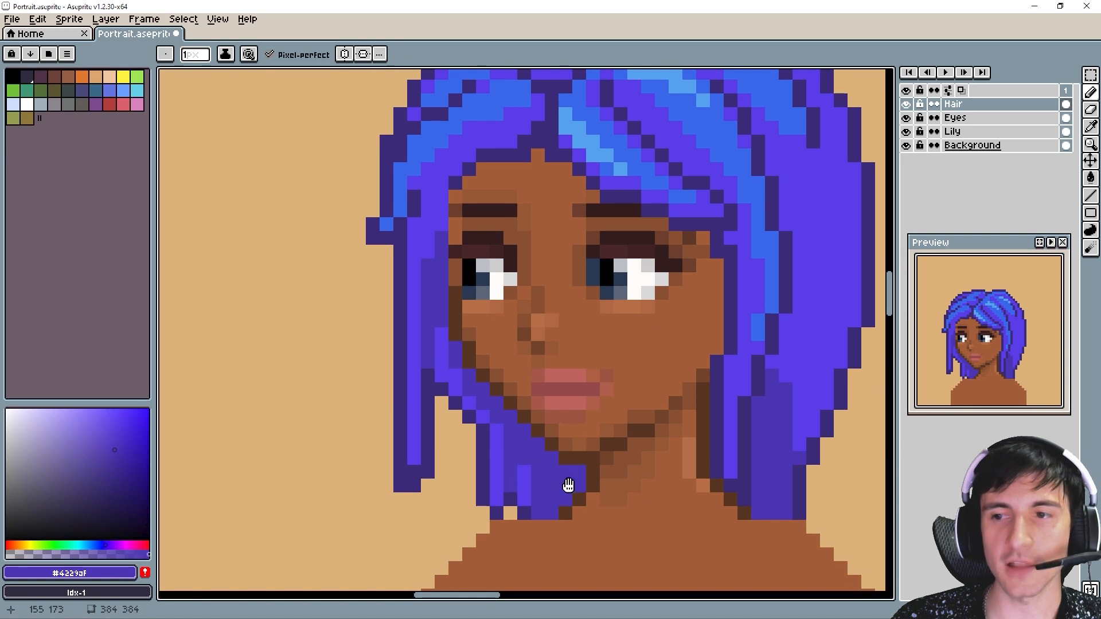
drag(566, 482, 484, 407)
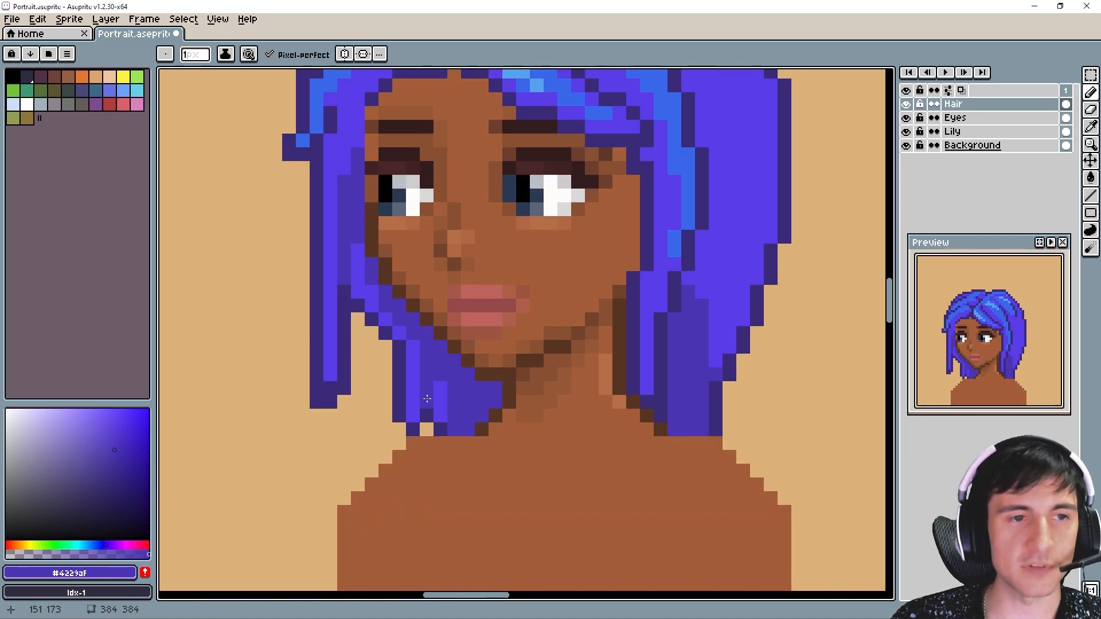
scroll(311, 377, down, 1)
drag(291, 370, 363, 379)
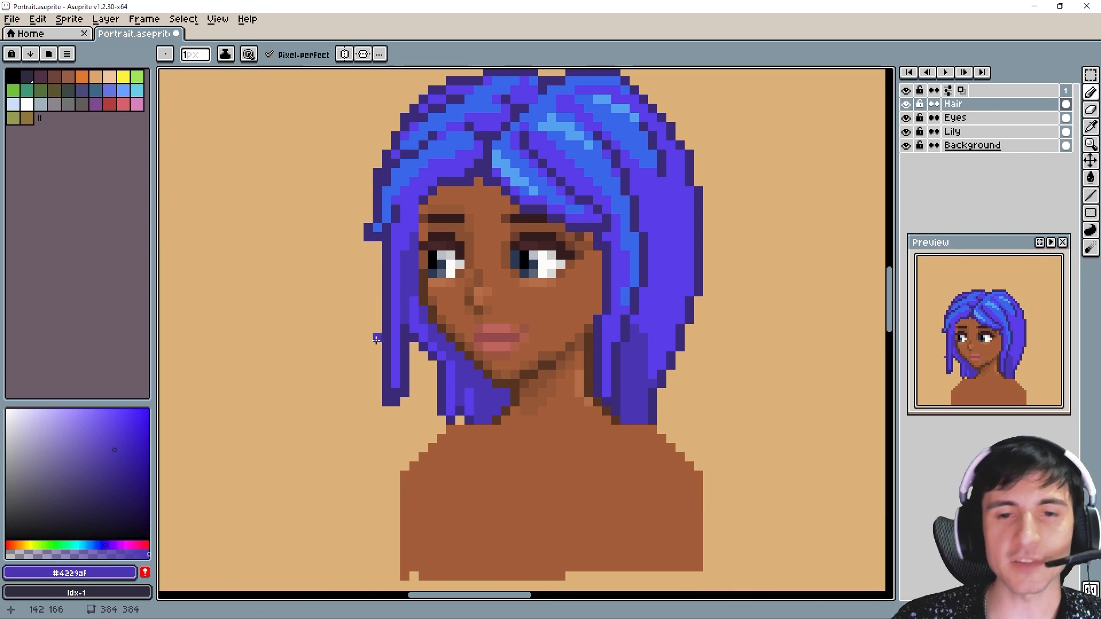
Widen the swept fringe at the parting with purple #5032e6 and redraw its inner outline in dark purple #301e70.
alt+click(456, 378)
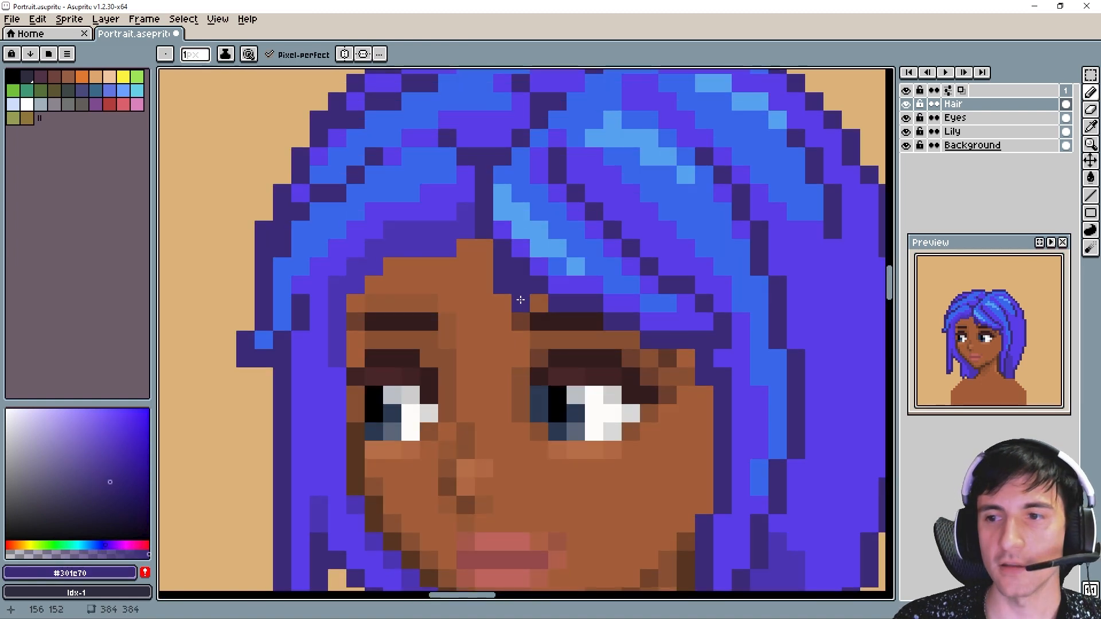
alt+click(550, 263)
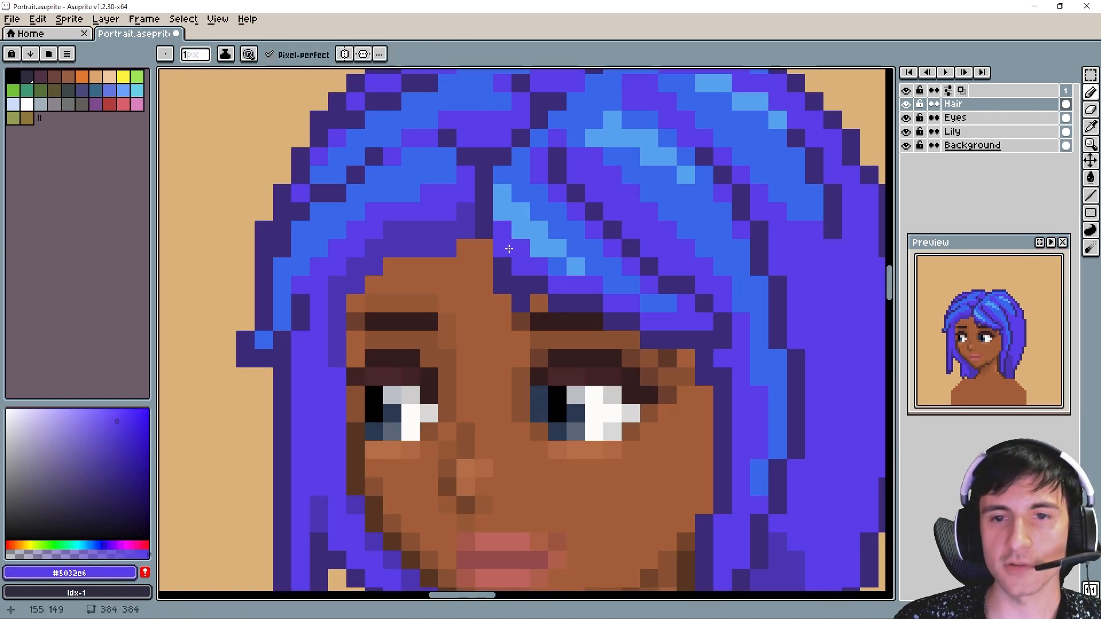
click(485, 213)
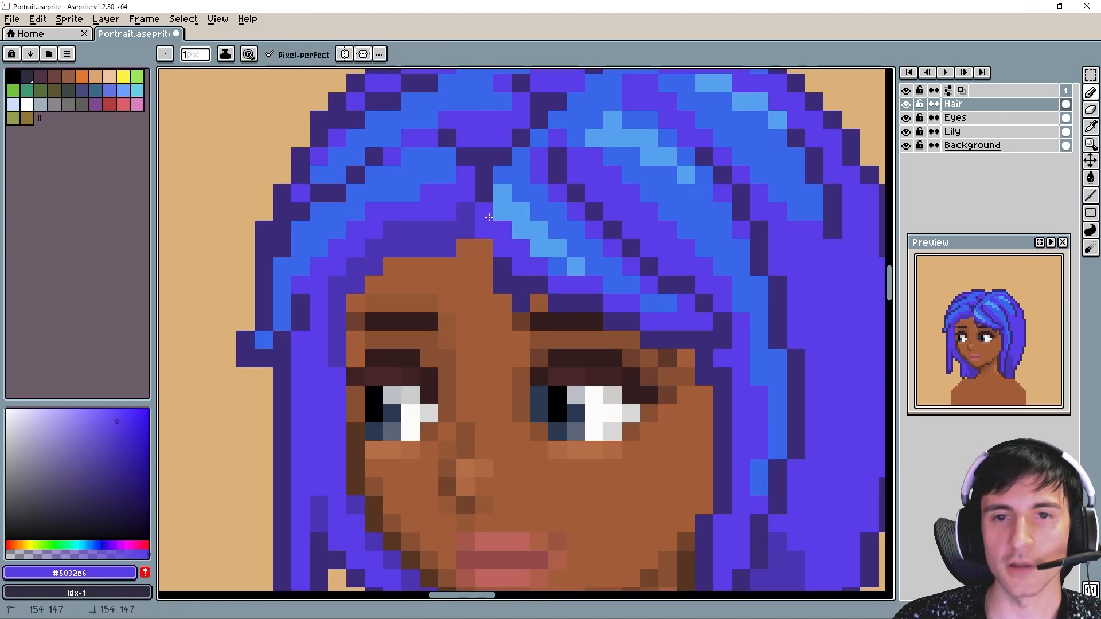
alt+click(508, 276)
click(487, 246)
click(465, 211)
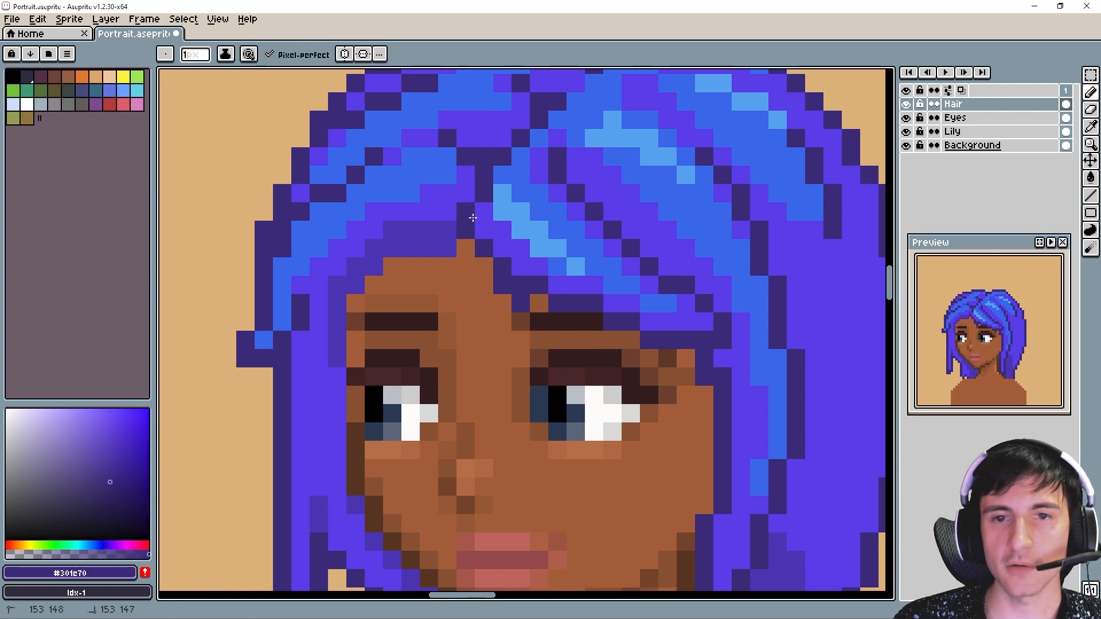
alt+click(522, 267)
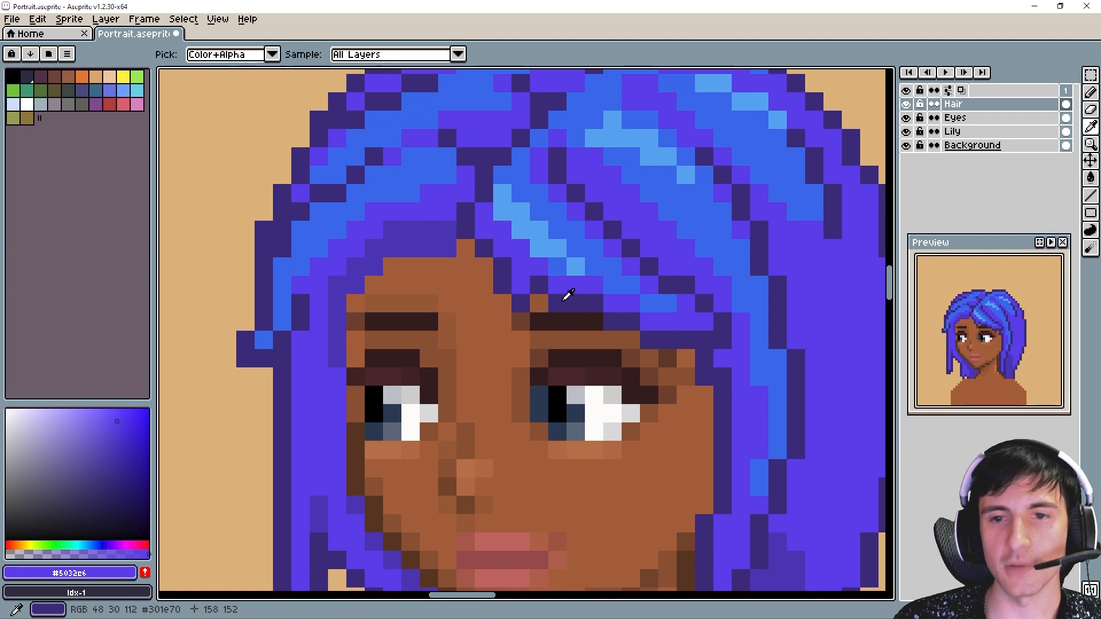
Erase the dark hair pixels above the eyebrow and redraw the fringe's lower edge higher up in dark purple #301e70.
key(e)
click(579, 303)
click(612, 319)
click(594, 303)
key(b)
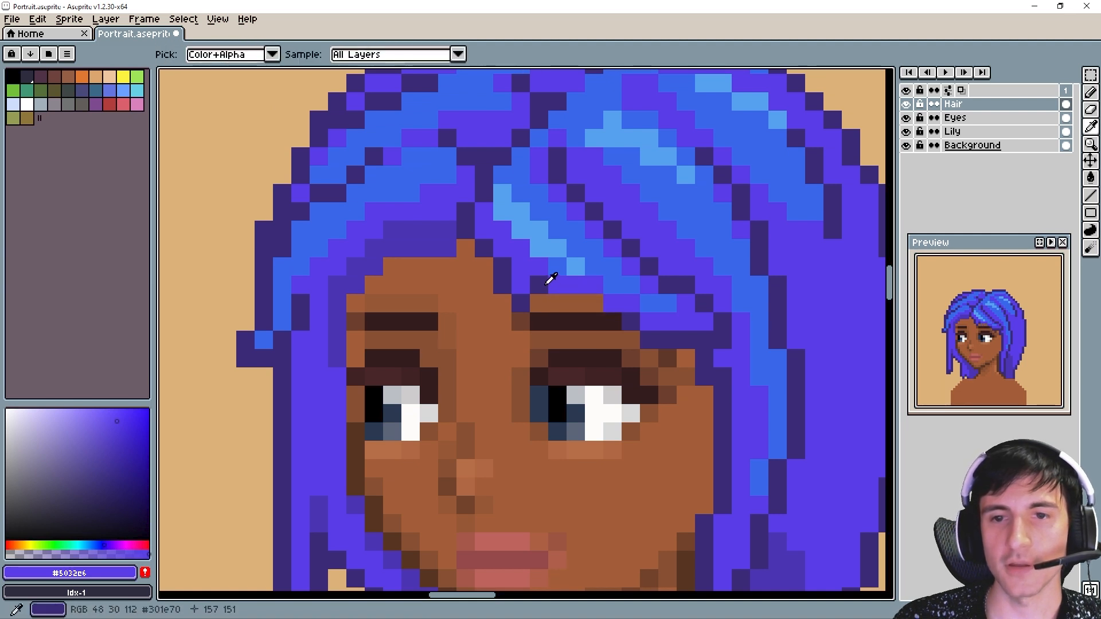
alt+click(545, 283)
mouse_move(546, 283)
mouse_down()
mouse_move(577, 287)
mouse_move(657, 325)
mouse_up()
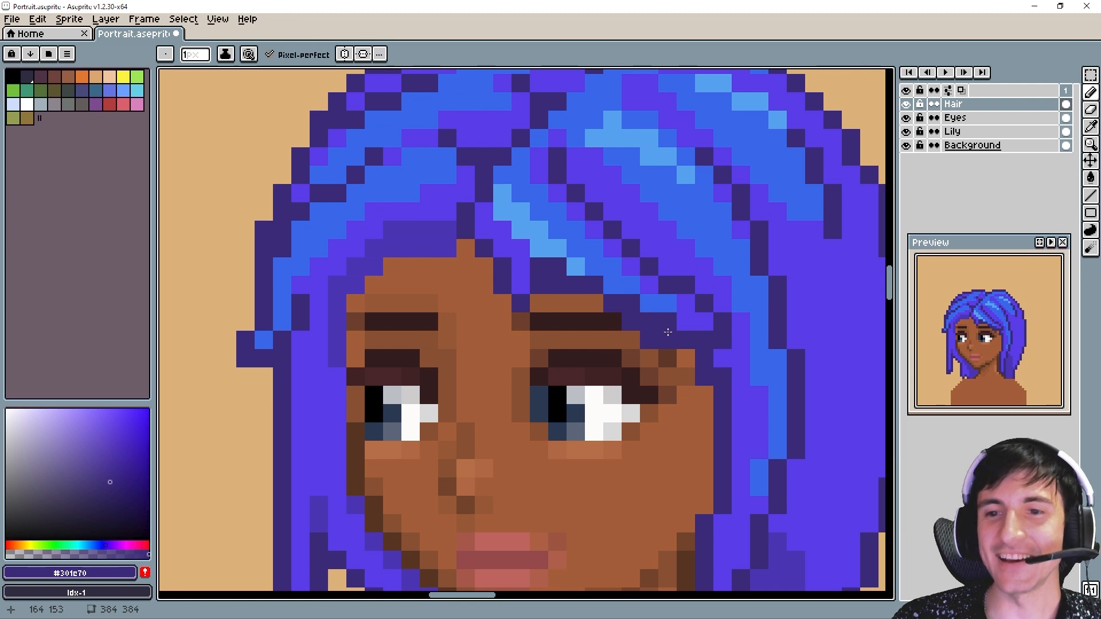
Thin the fringe's dark lower edge by erasing hair pixels over the eyebrow's outer end.
key(e)
click(667, 339)
click(649, 339)
click(630, 320)
key(alt)
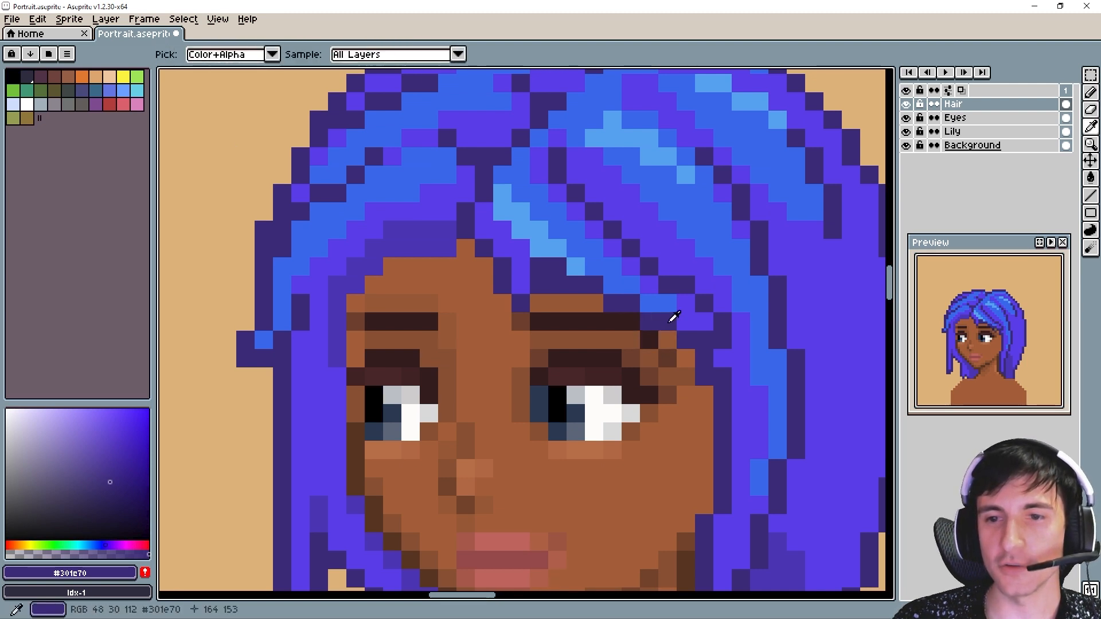
Extend the dark #301e70 fringe edge to the temple, erase the excess below it, and patch the gap with purple #5032e6.
key(b)
drag(686, 321, 704, 322)
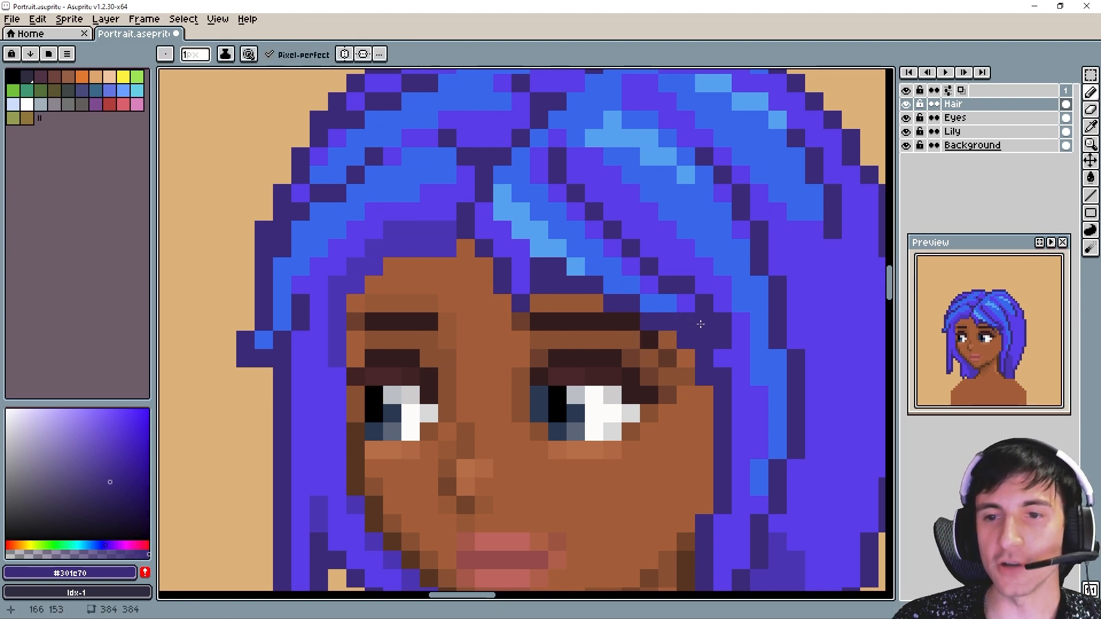
key(e)
click(686, 340)
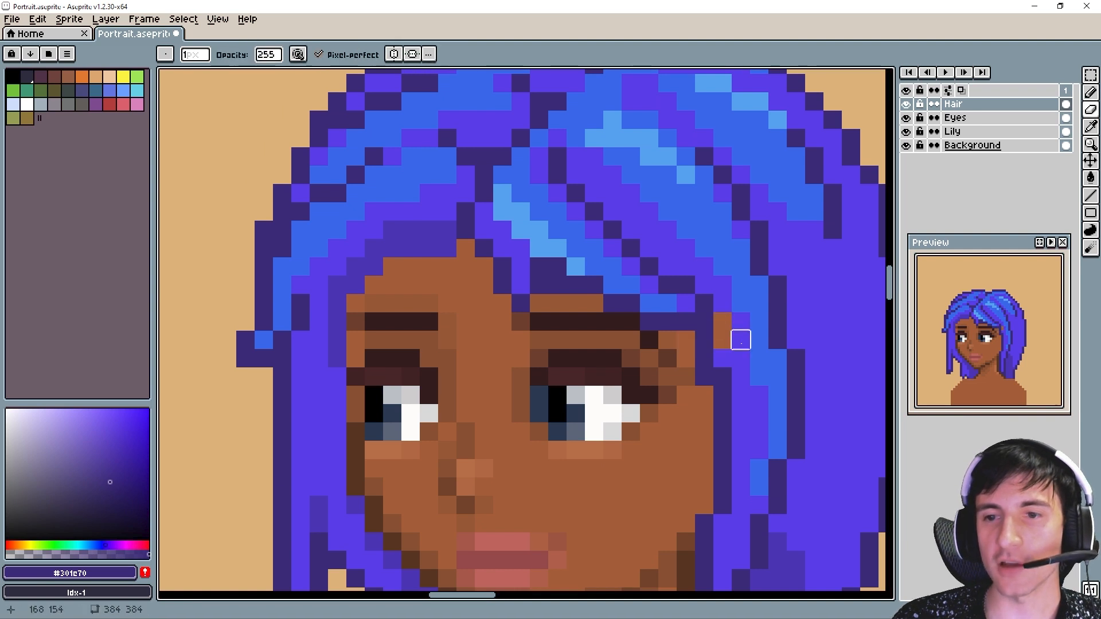
key(b)
alt+click(737, 339)
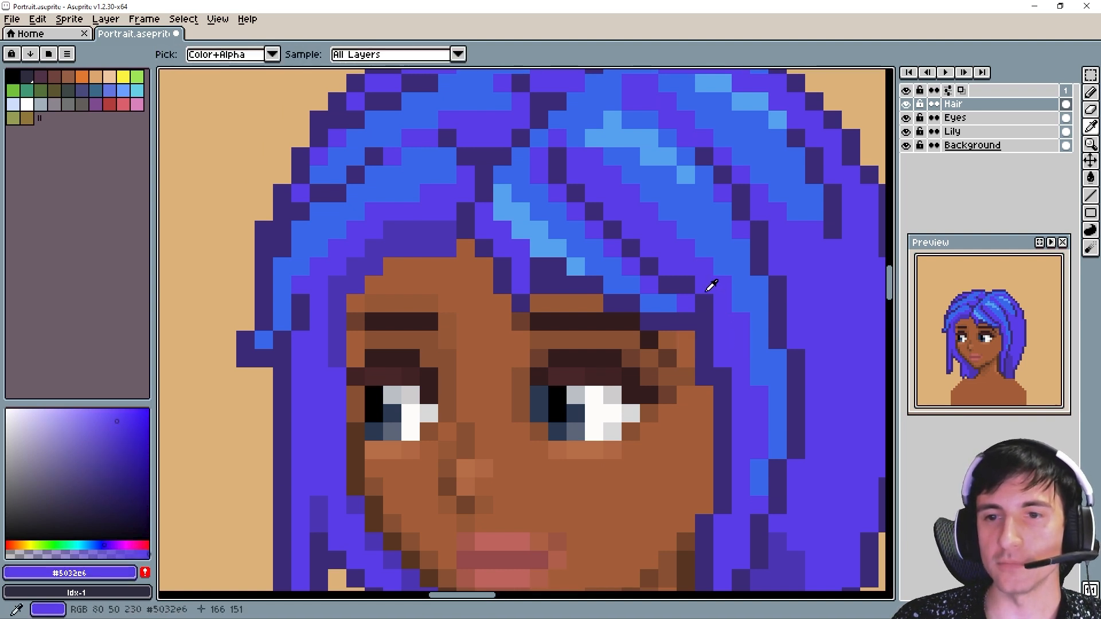
Rework the dark strand line above the fringe with #301e70 and #5032e6 pixels, from its lower end up towards the parting.
alt+click(701, 298)
click(686, 301)
key(e)
alt+click(702, 270)
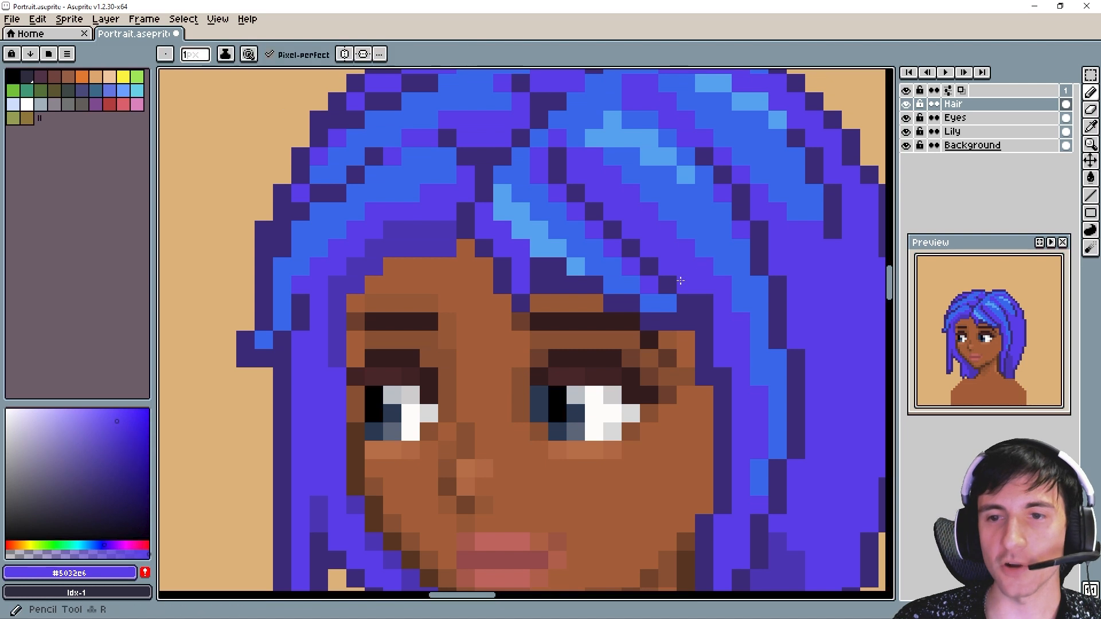
mouse_move(672, 238)
mouse_down()
mouse_move(655, 259)
mouse_move(617, 241)
mouse_move(598, 271)
mouse_up()
alt+click(559, 212)
click(577, 249)
click(563, 234)
alt+click(574, 238)
click(559, 261)
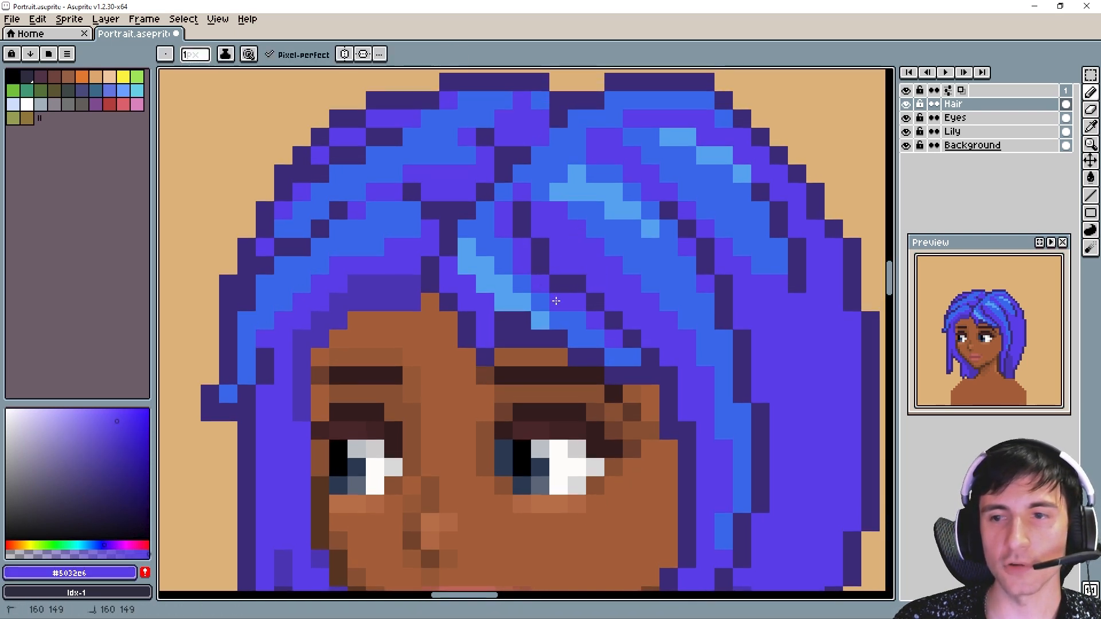
Smooth the middle of the fringe's strand line into an even diagonal of #301e70 pixels, replacing stray ones with #5032e6.
alt+click(567, 284)
click(579, 300)
alt+click(598, 267)
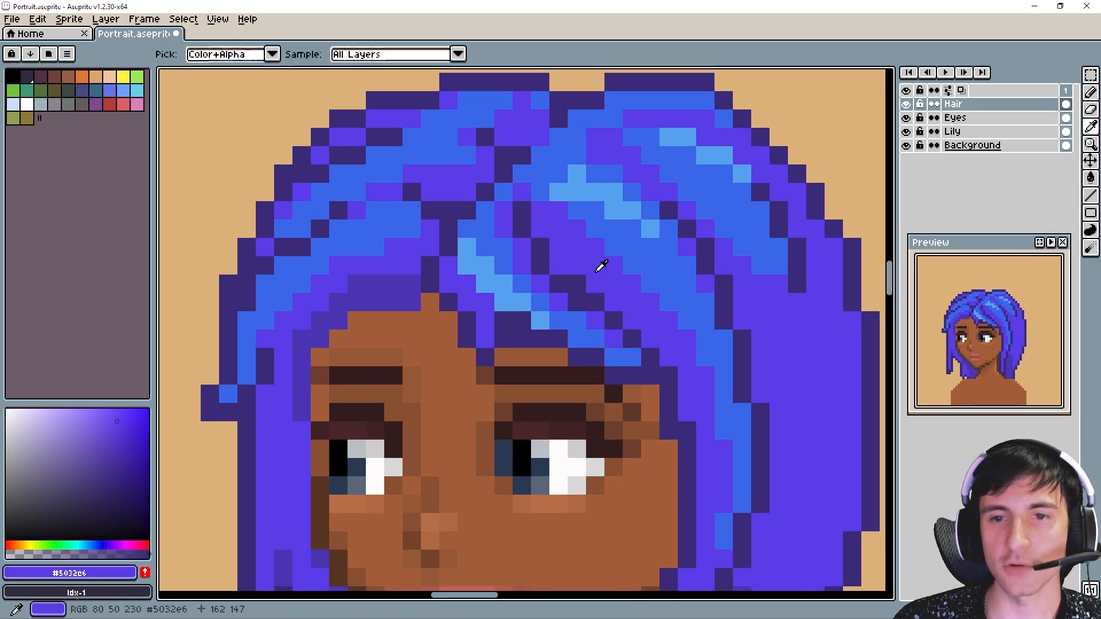
click(580, 286)
alt+click(583, 302)
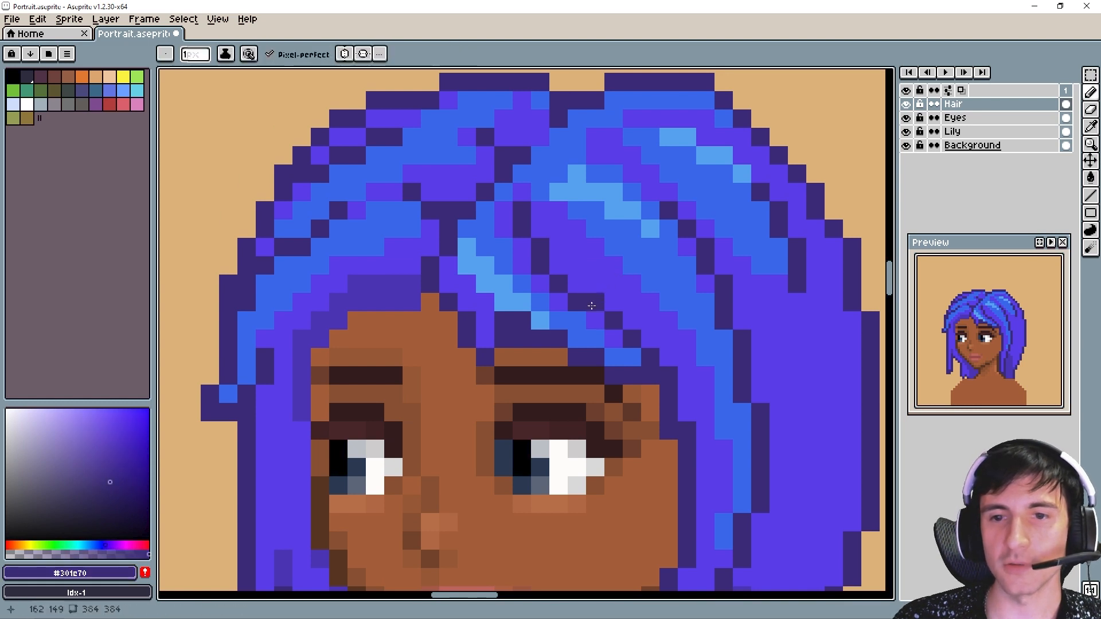
click(595, 321)
alt+click(617, 287)
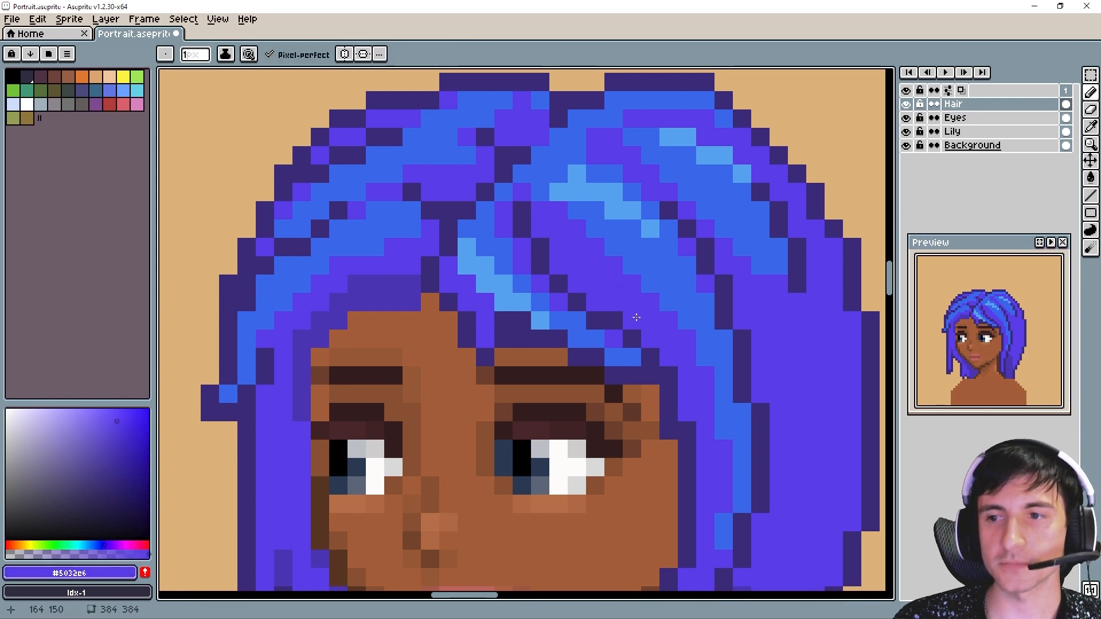
key(alt)
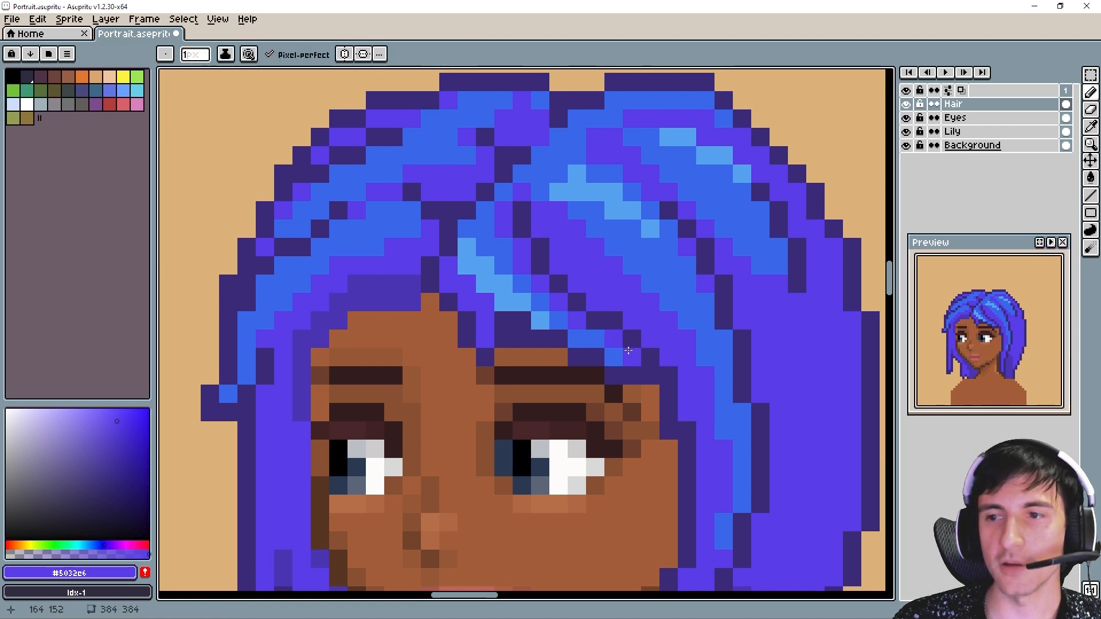
Extend the fringe tip down over the right-hand eyebrow's outer end with #2e5eea and outline it in #301e70.
scroll(629, 358, down, 2)
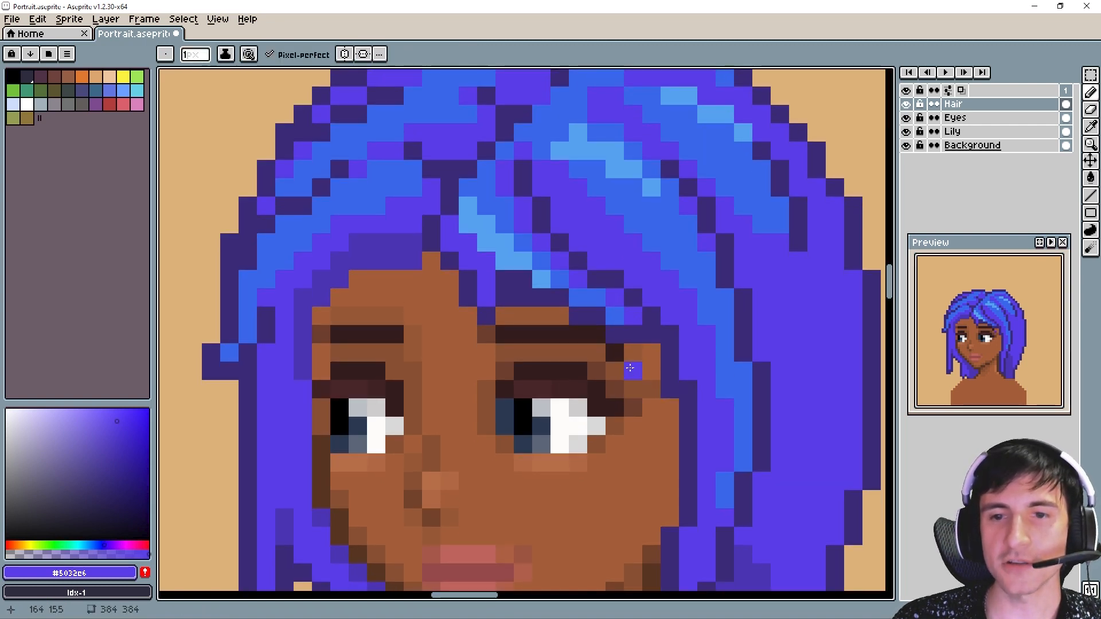
alt+click(614, 312)
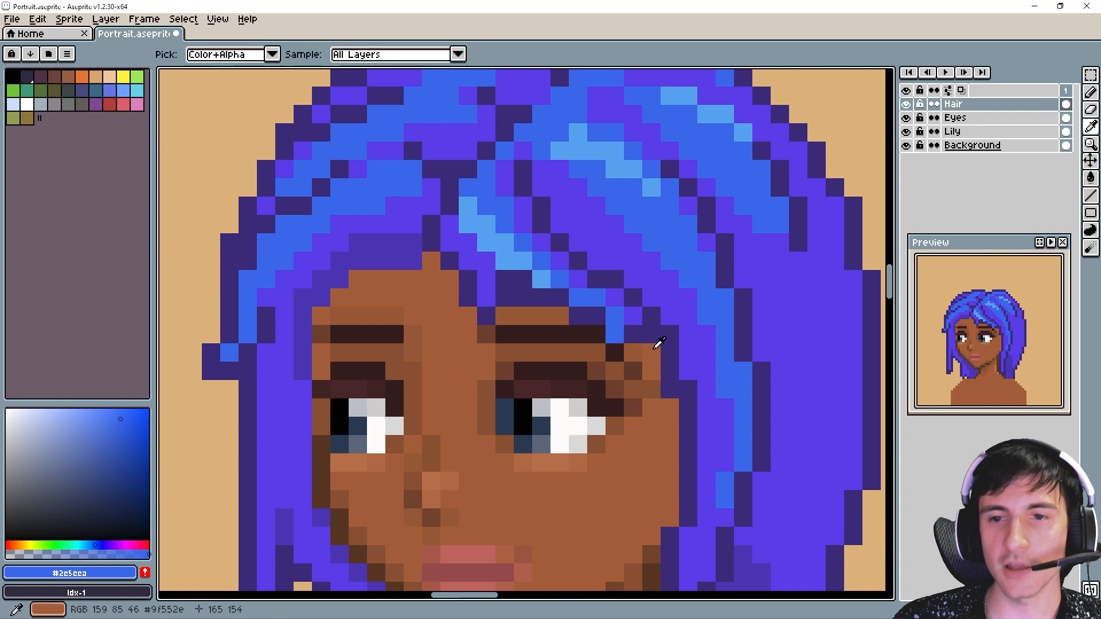
alt+click(634, 328)
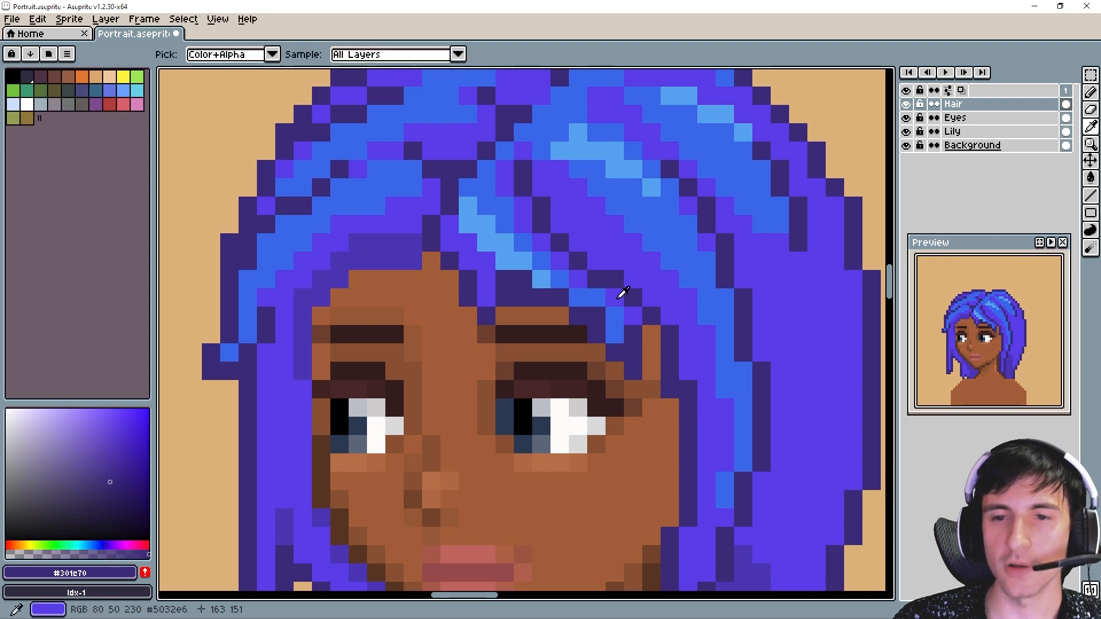
alt+click(622, 295)
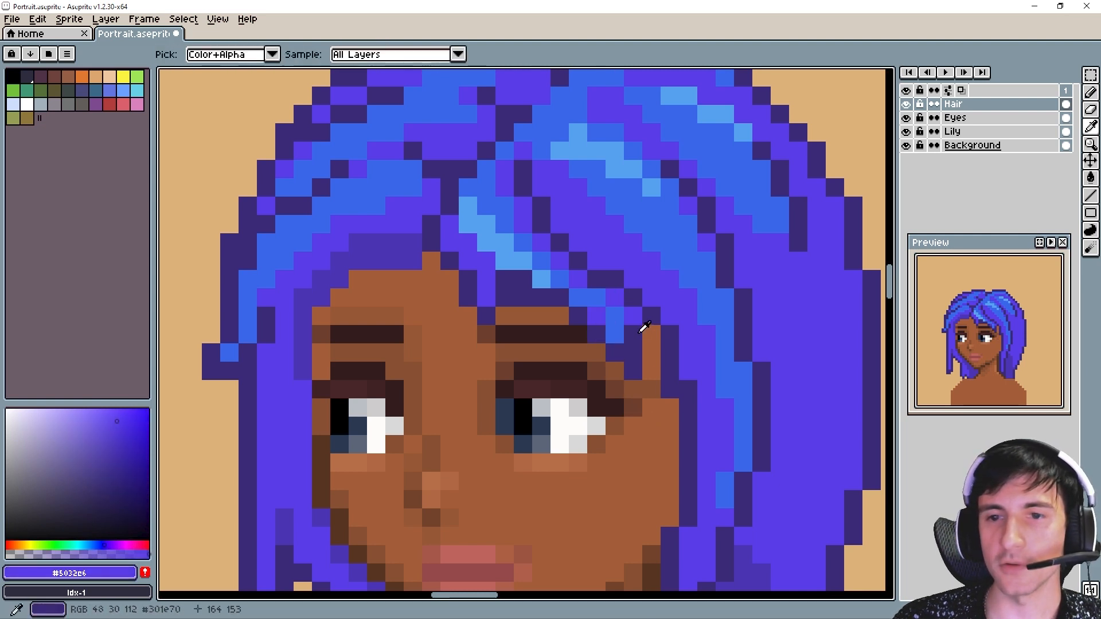
alt+click(644, 321)
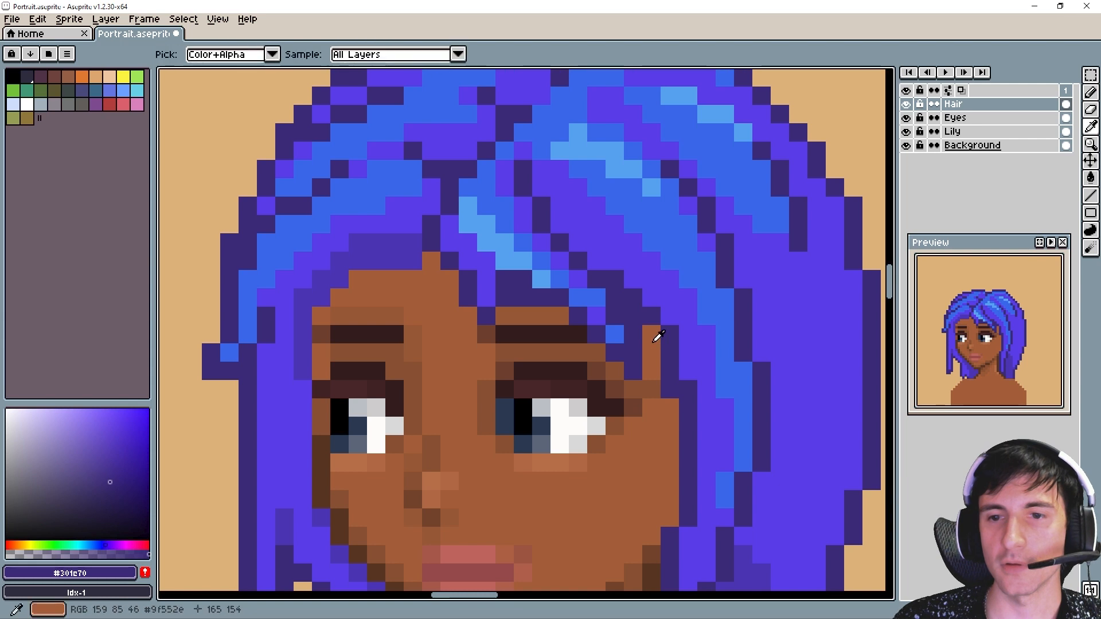
On the Lily layer, shade the forehead directly beneath the hairline and fringe with #824627, after checking the face without the Hair layer.
click(906, 104)
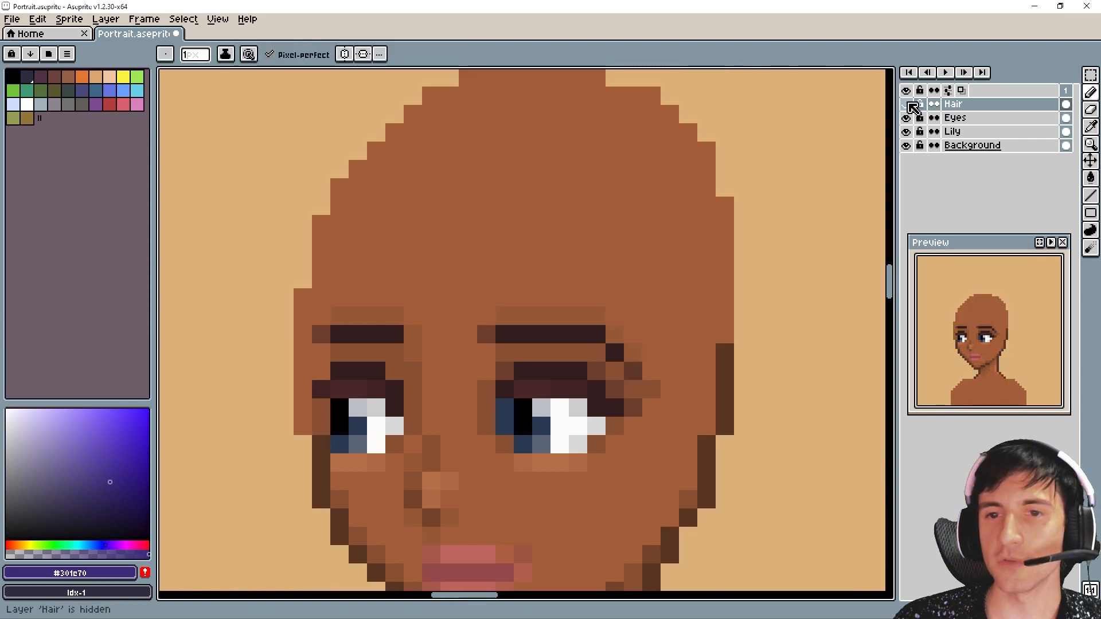
click(906, 104)
click(953, 132)
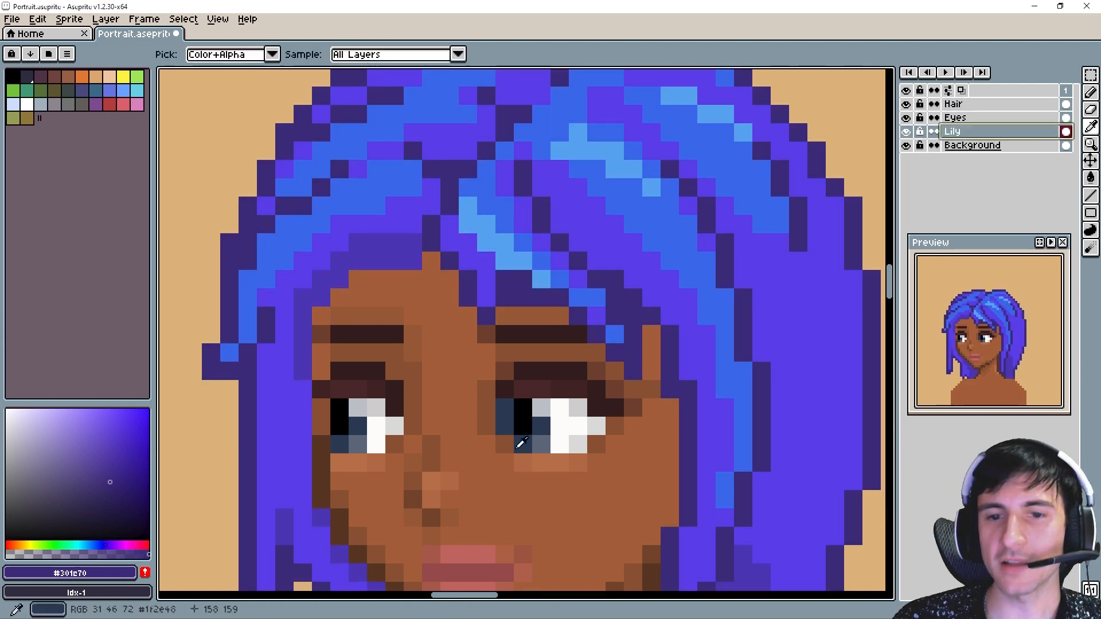
alt+click(419, 374)
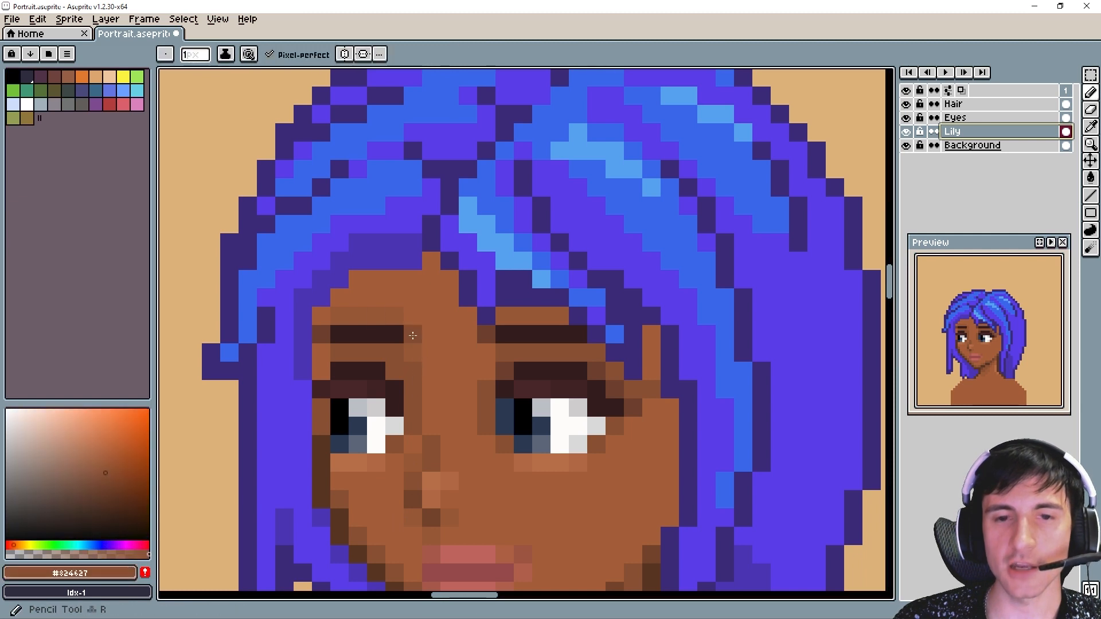
drag(358, 280, 459, 279)
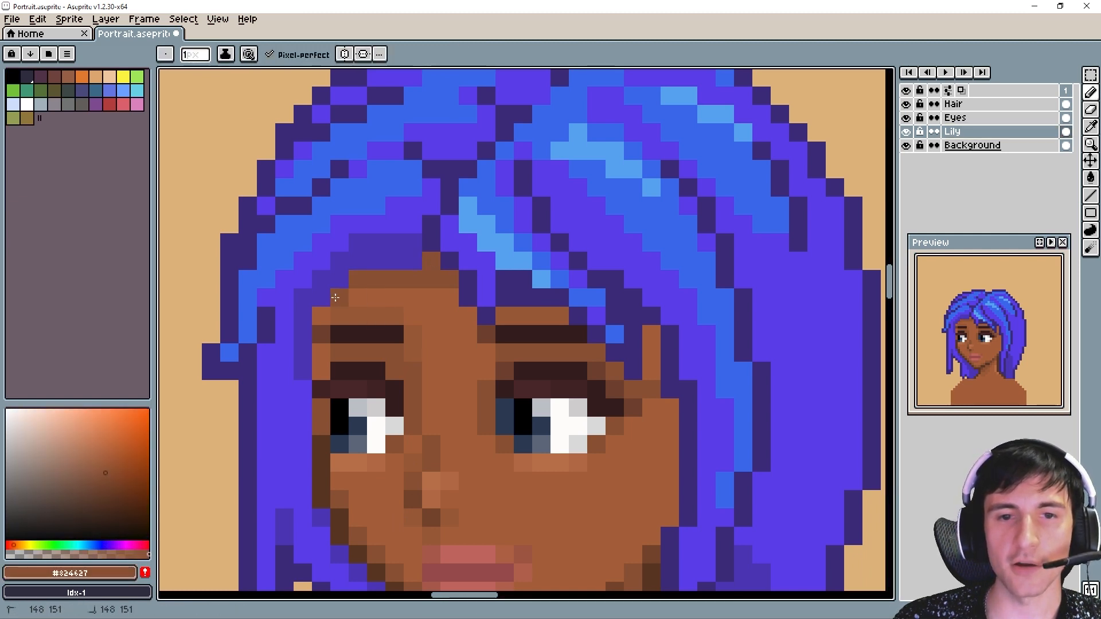
drag(335, 297, 377, 298)
click(320, 313)
drag(507, 313, 557, 314)
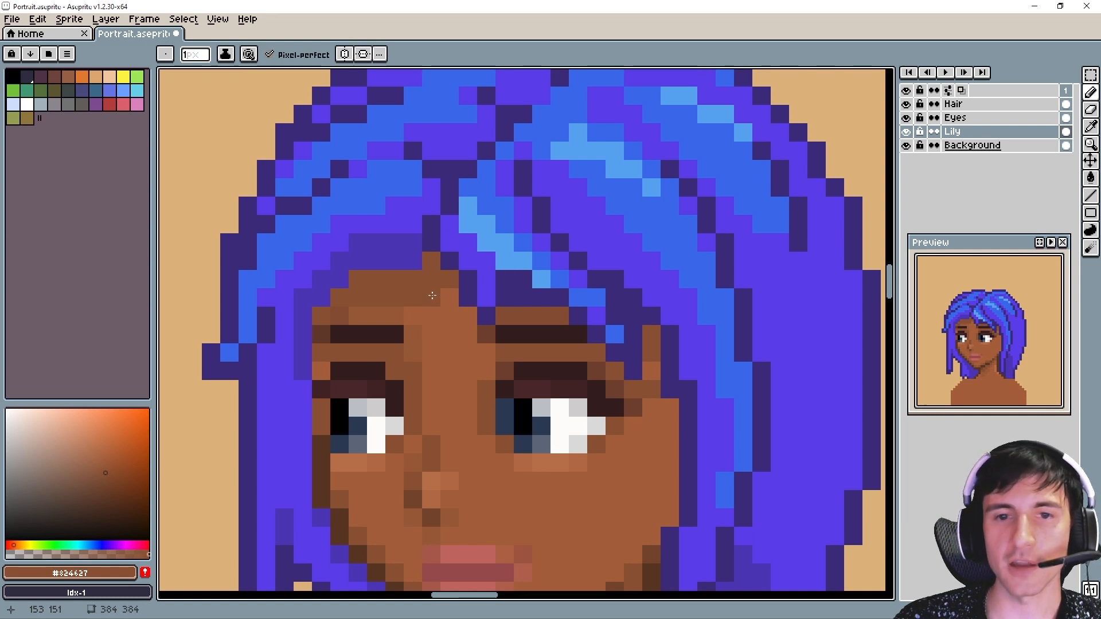
click(449, 295)
drag(393, 308, 339, 319)
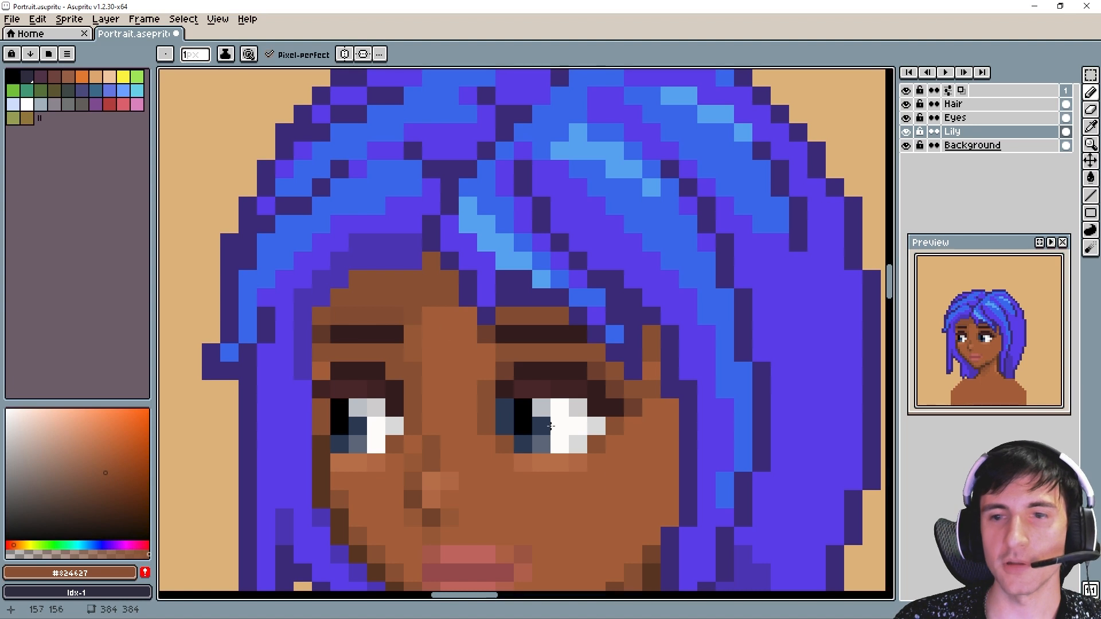
Shade the face's right side beside the hair with #824627 and blend it along the cheek and jaw with #924e2b.
scroll(550, 426, down, 3)
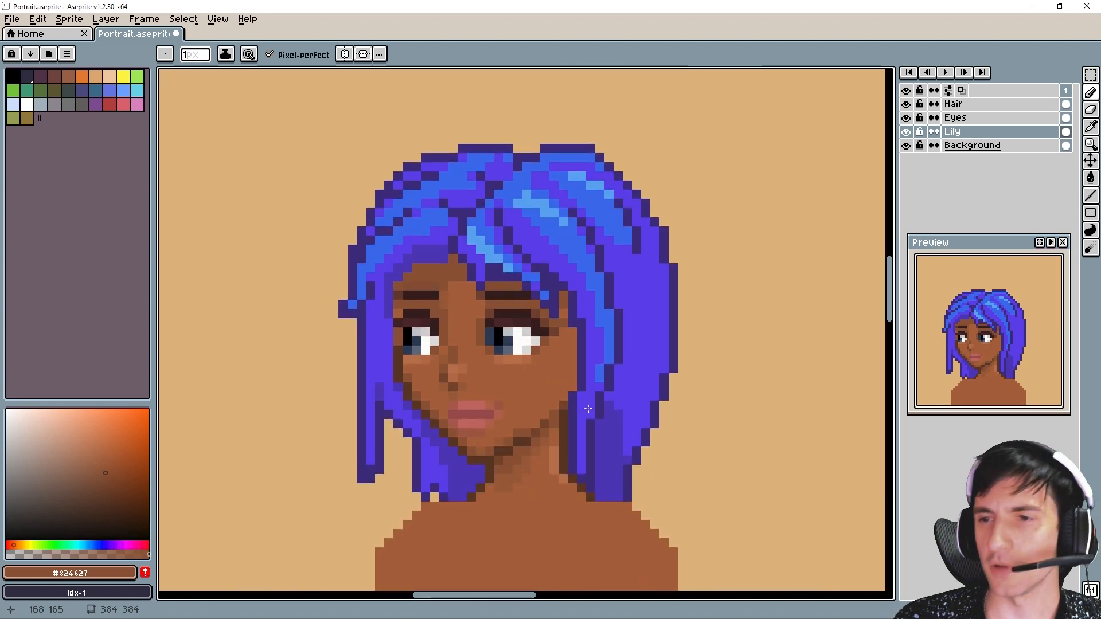
scroll(584, 396, up, 2)
mouse_move(573, 325)
mouse_down()
mouse_move(573, 408)
mouse_move(563, 375)
mouse_move(560, 422)
mouse_move(504, 465)
mouse_move(545, 434)
mouse_move(551, 374)
mouse_up()
alt+click(477, 478)
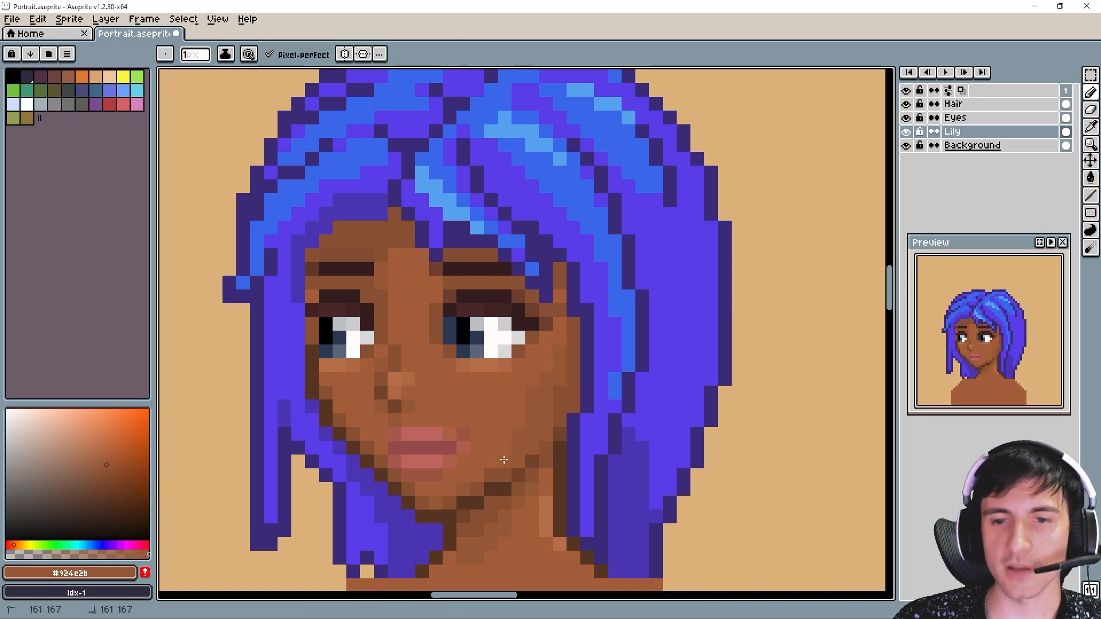
scroll(527, 444, up, 1)
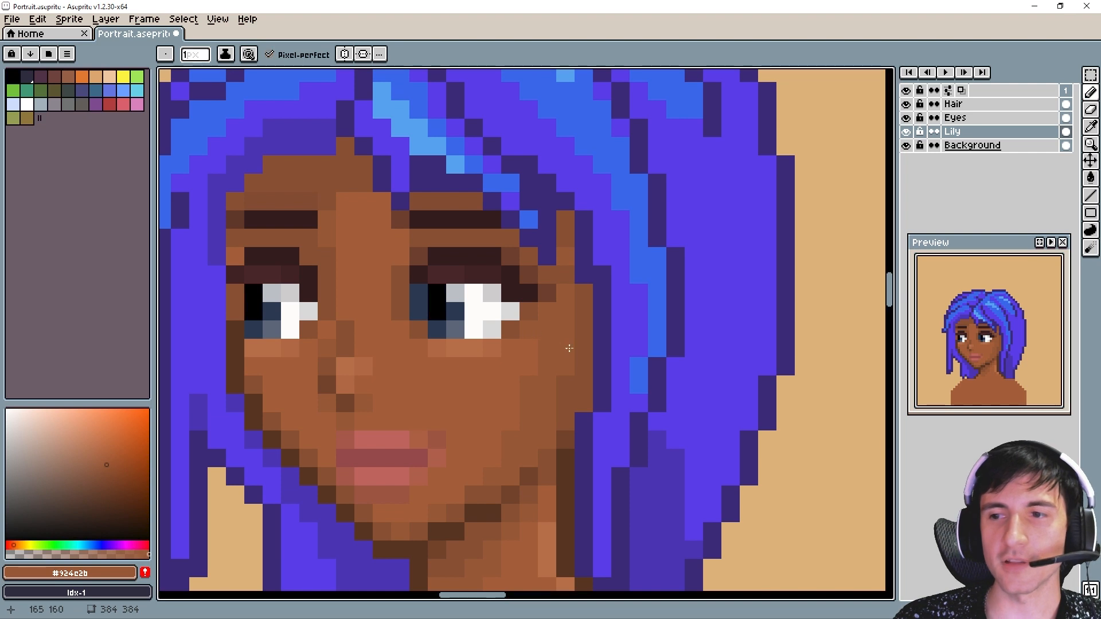
scroll(569, 348, down, 1)
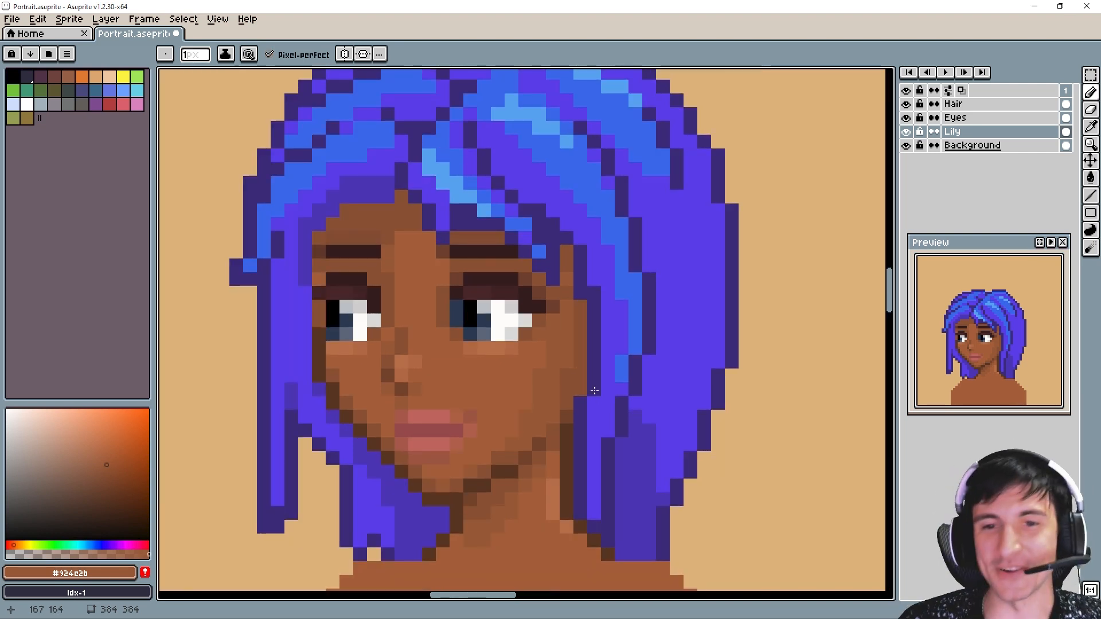
drag(527, 396, 555, 386)
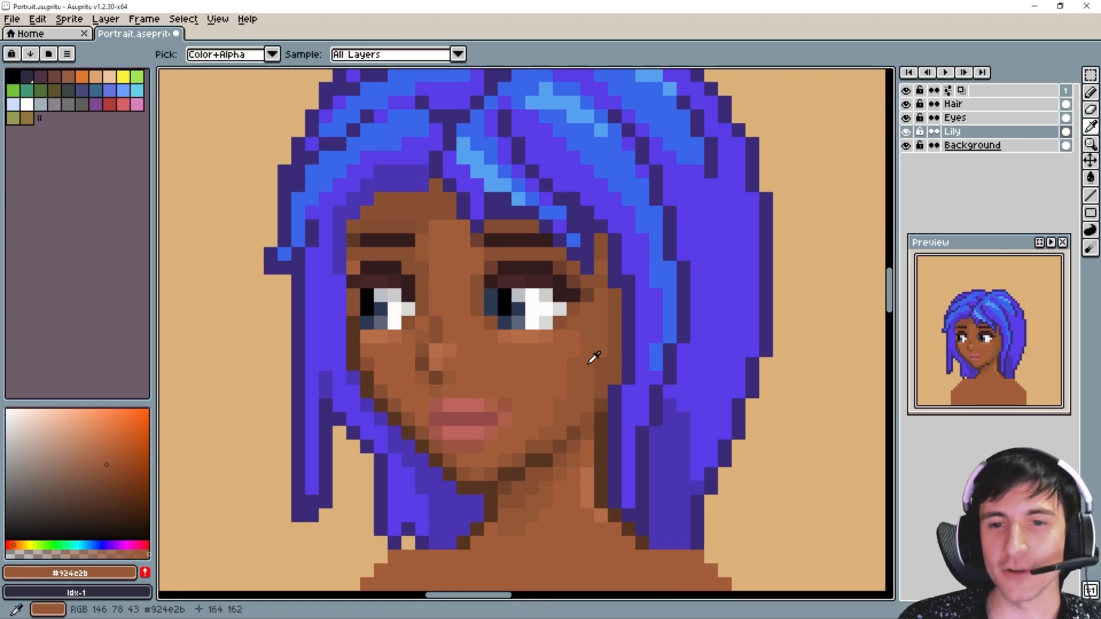
Try widening the darker #824627 shadow across the right cheek and jaw, softening its edge with #924e2b.
alt+click(612, 363)
mouse_move(584, 405)
mouse_down()
mouse_move(602, 299)
mouse_move(568, 417)
mouse_move(562, 394)
mouse_move(560, 428)
mouse_move(547, 403)
mouse_move(549, 427)
mouse_up()
click(597, 349)
click(561, 394)
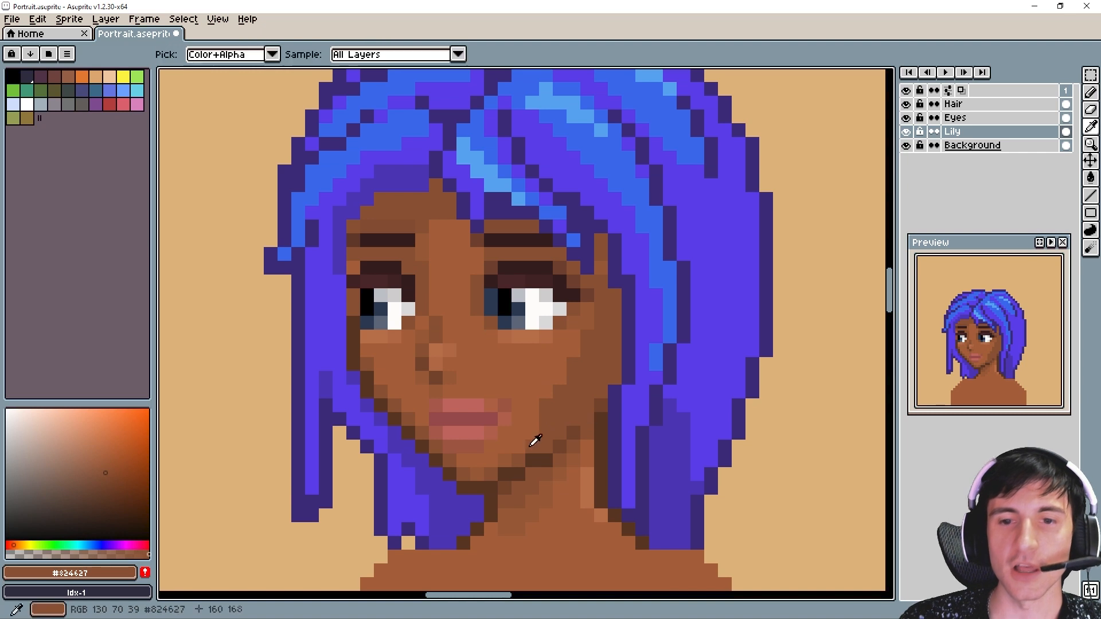
alt+click(510, 450)
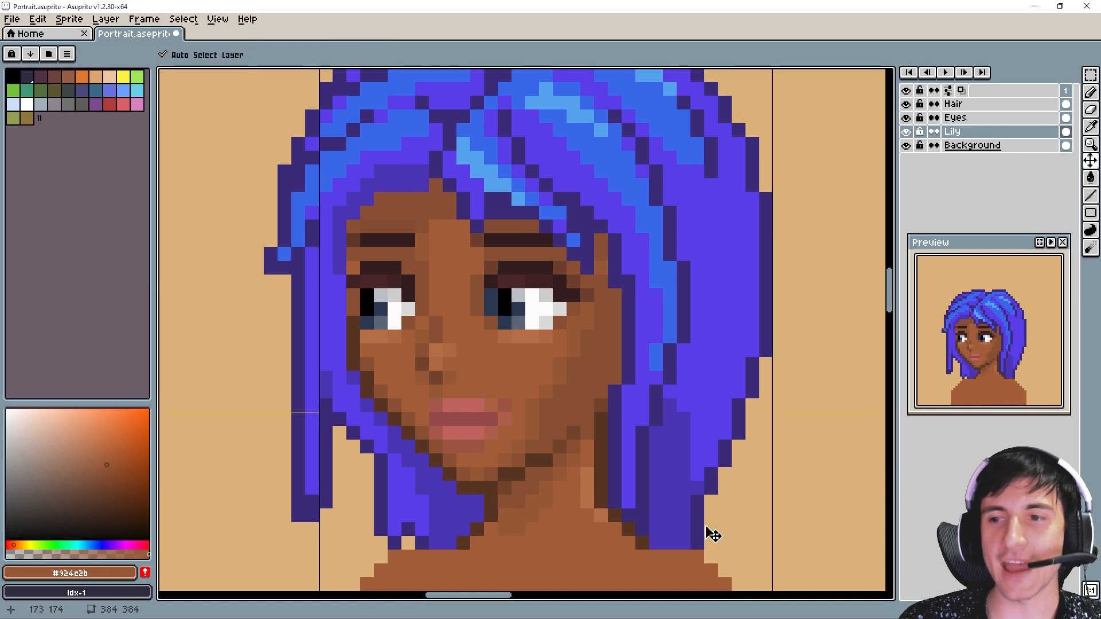
Undo the last pencil strokes of the widened cheek shadow.
drag(688, 513, 664, 513)
key(ctrl+z)
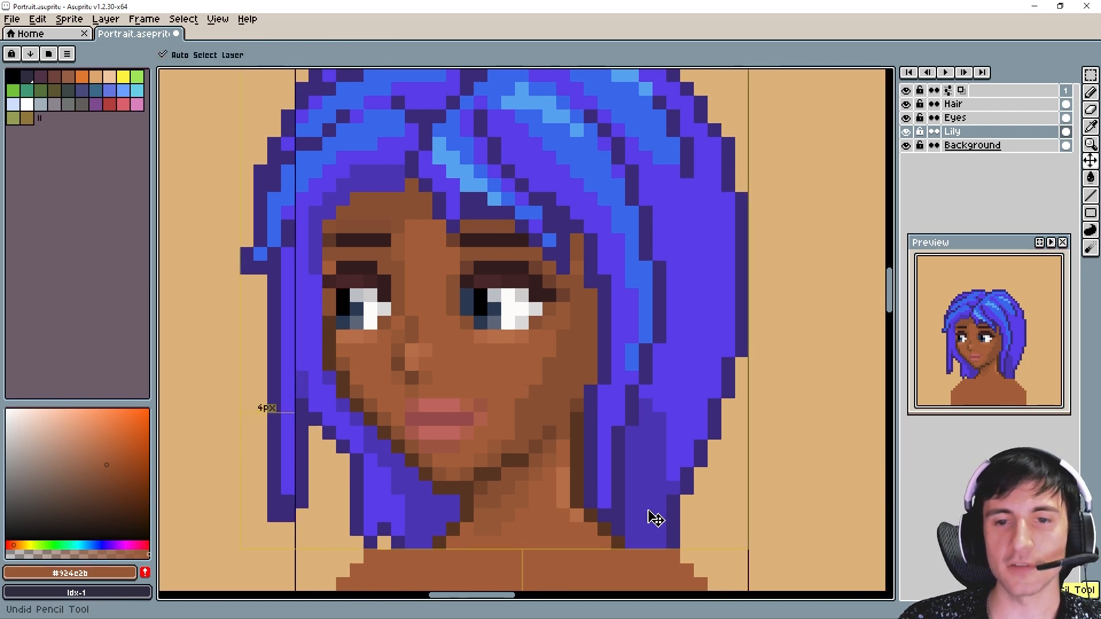
key(ctrl+z)
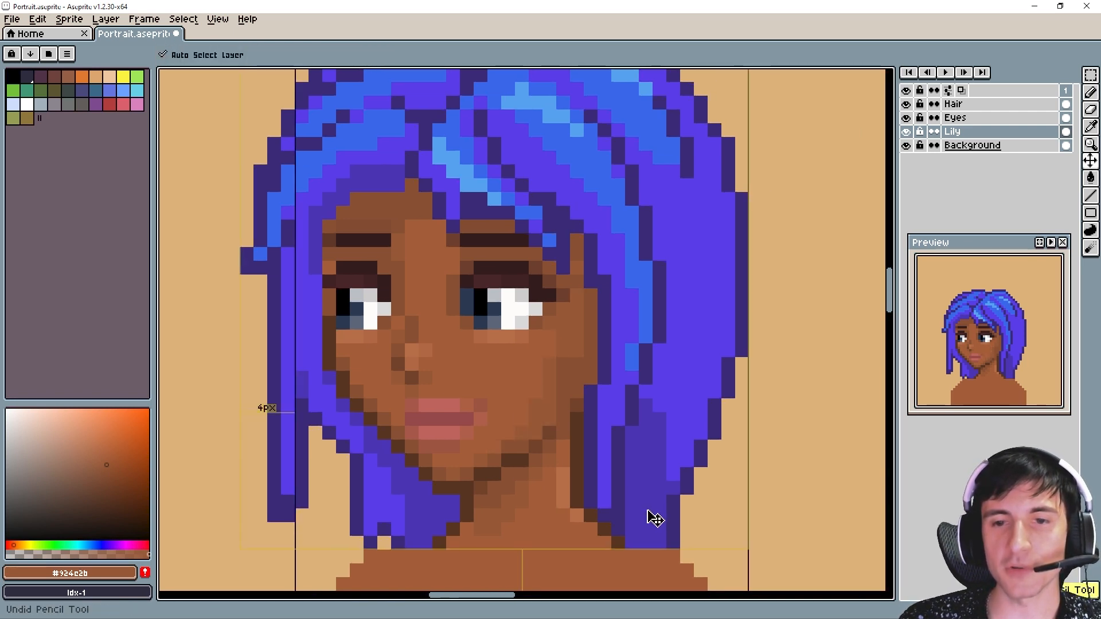
key(ctrl+z)
scroll(574, 457, up, 1)
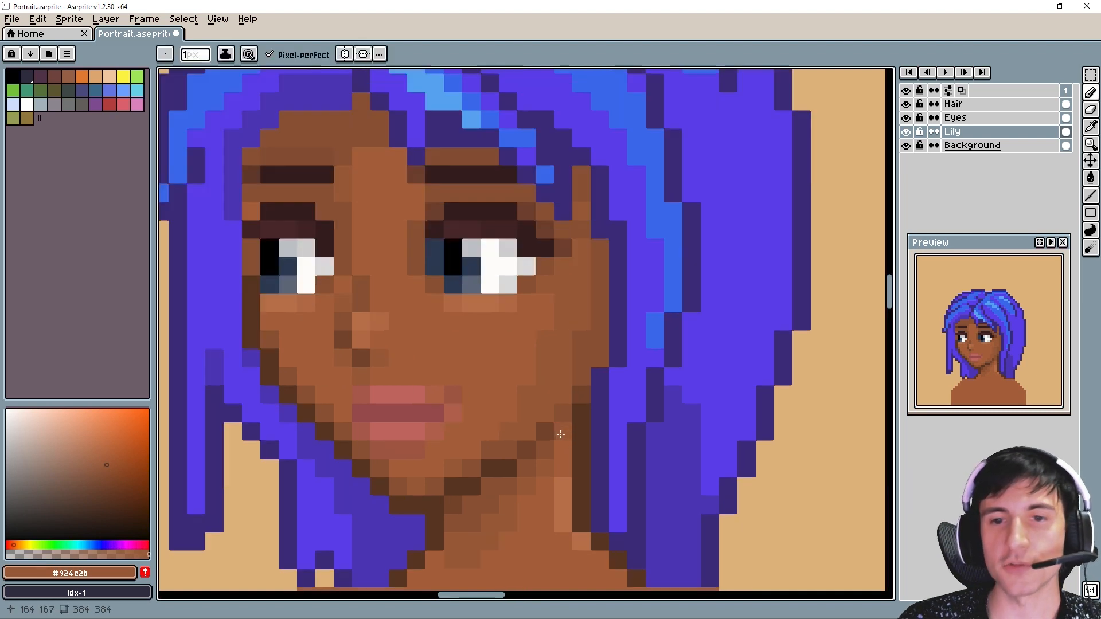
key(alt+r)
alt+click(541, 315)
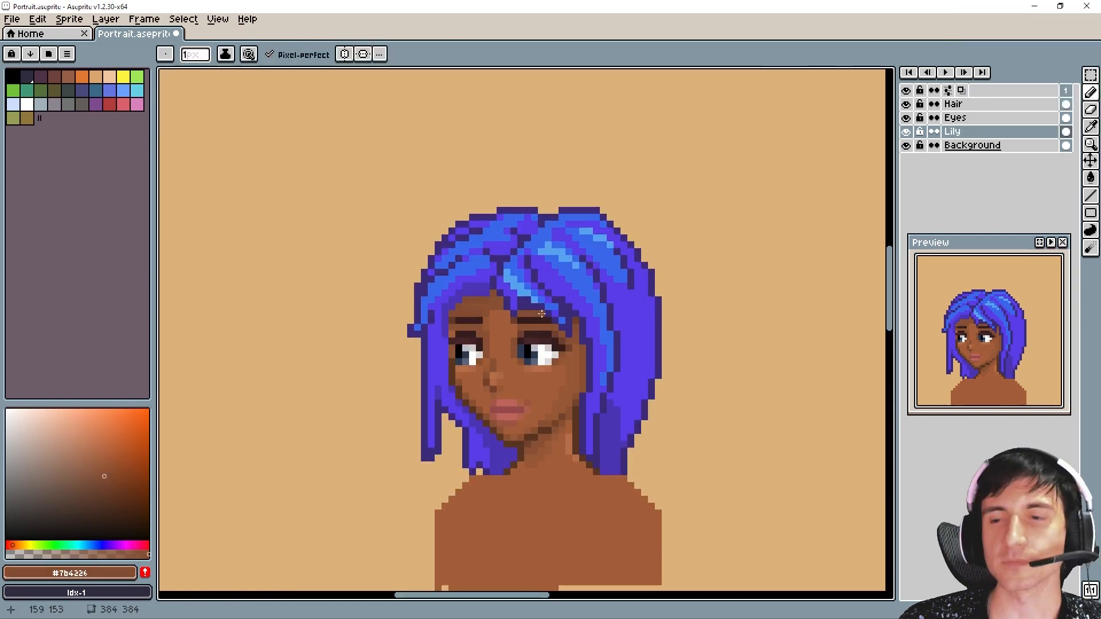
scroll(605, 323, up, 2)
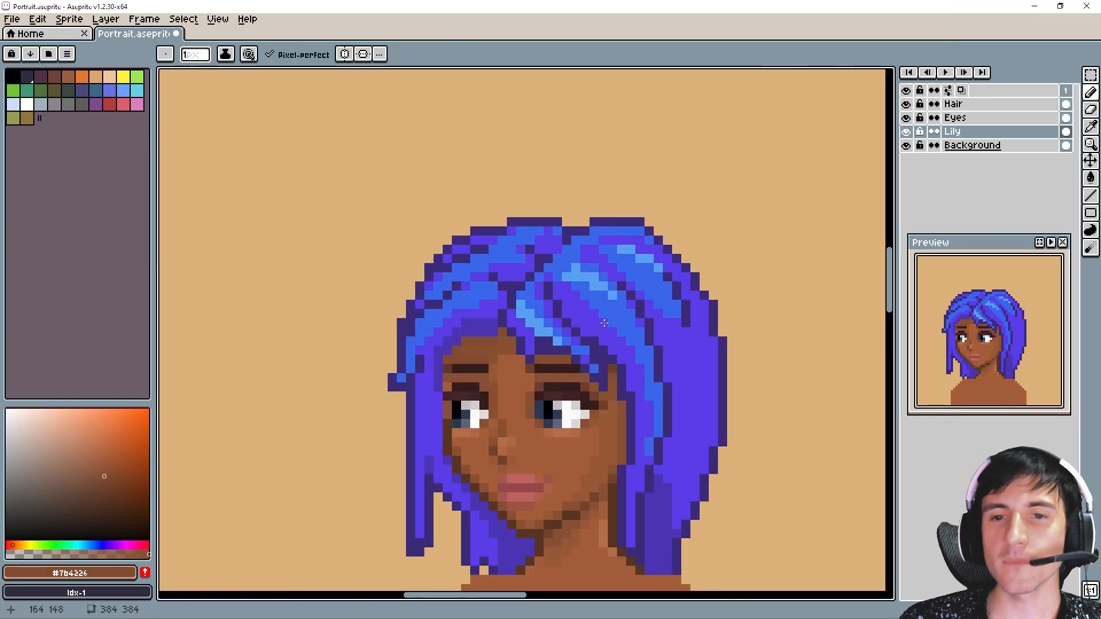
scroll(553, 325, up, 1)
click(959, 105)
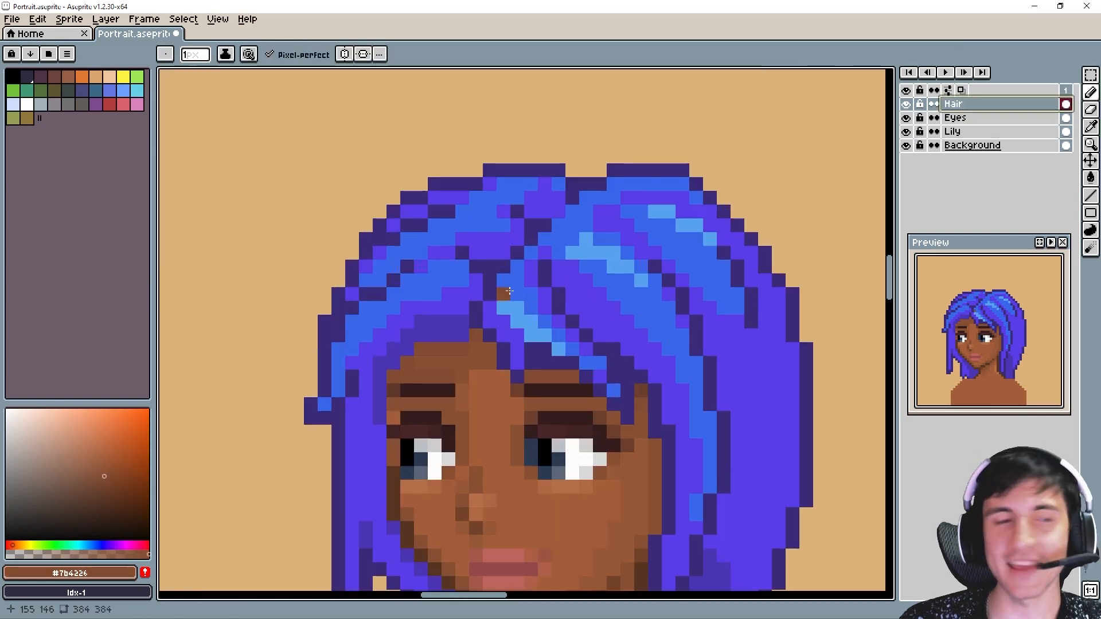
drag(572, 460, 550, 396)
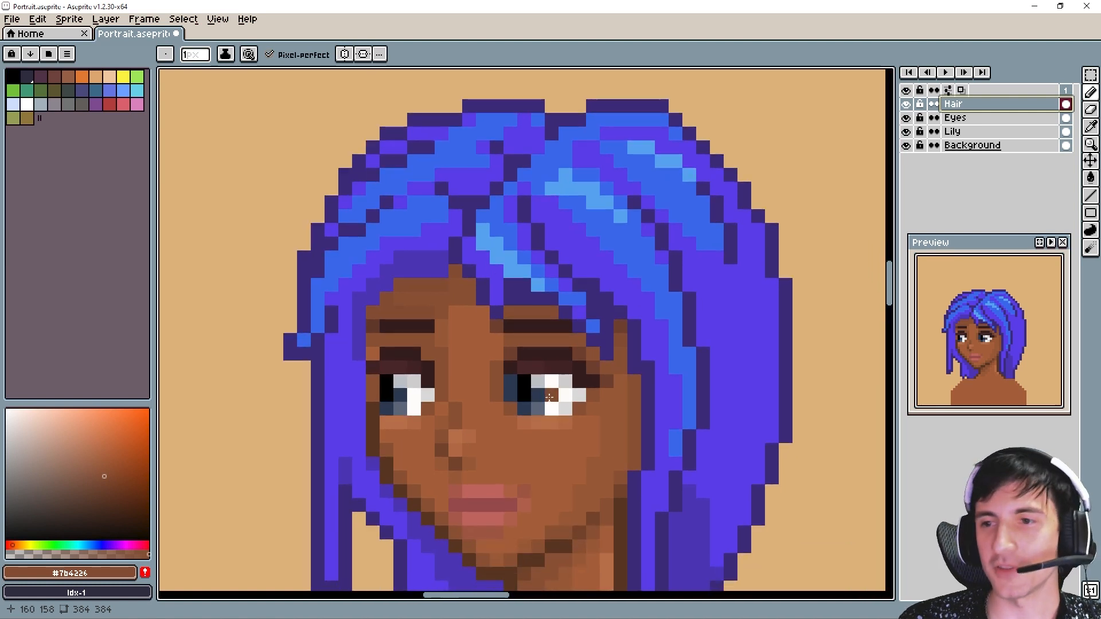
On the Lily layer, soften the forehead shadow with a row of #924e2b pixels just above and between the eyebrows.
click(983, 137)
scroll(496, 381, up, 1)
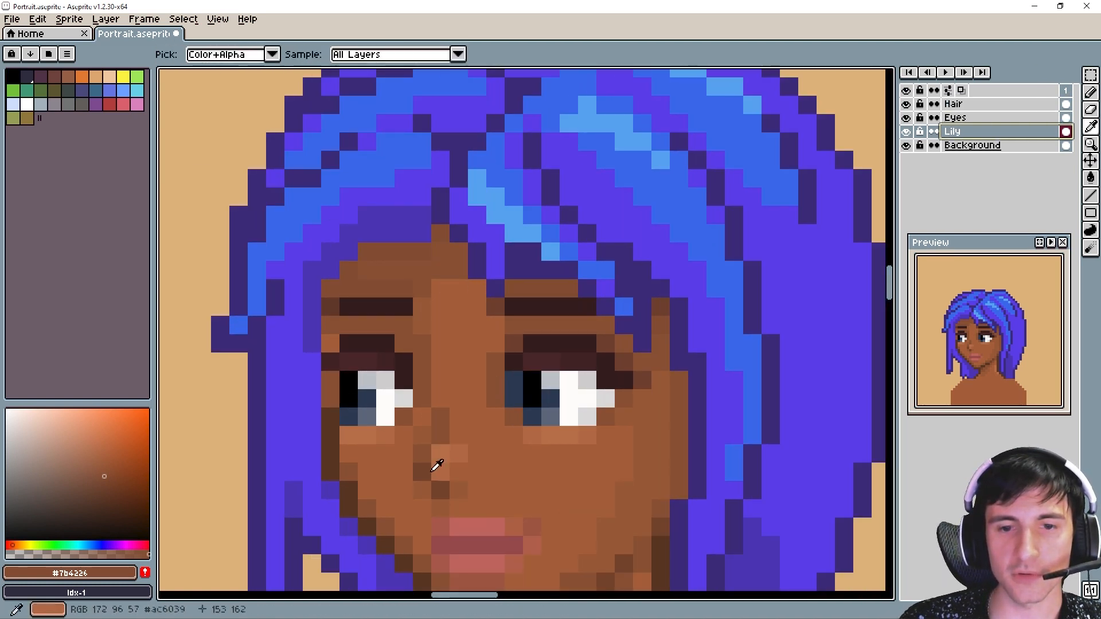
alt+click(466, 483)
drag(476, 289, 401, 289)
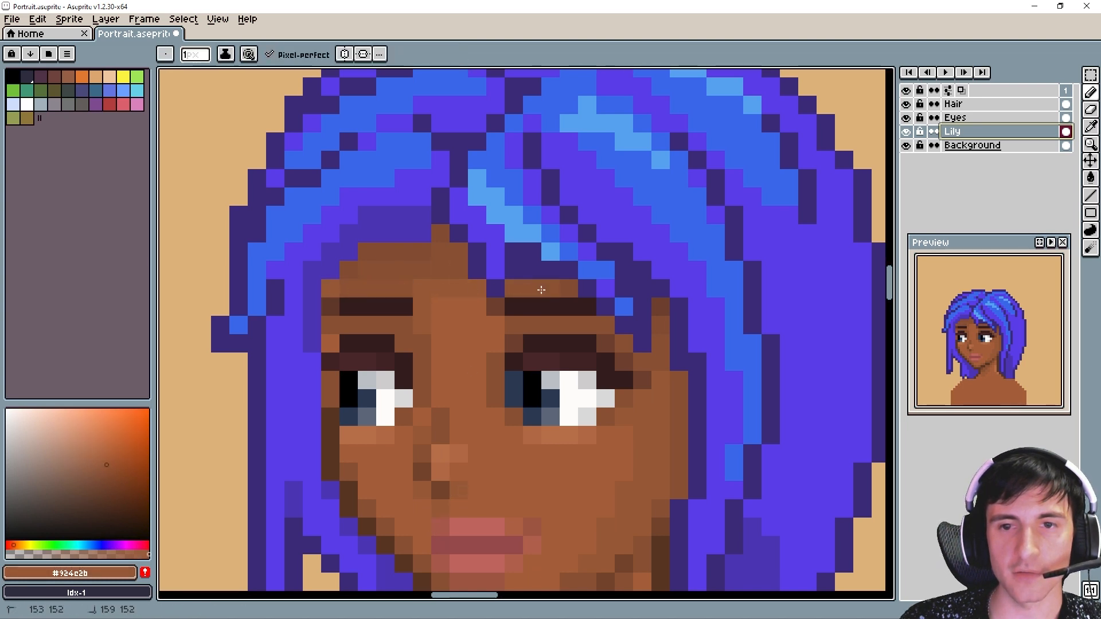
drag(541, 290, 540, 289)
On the Hair layer, add blue highlight pixels around the hair parting at the crown.
alt+click(361, 273)
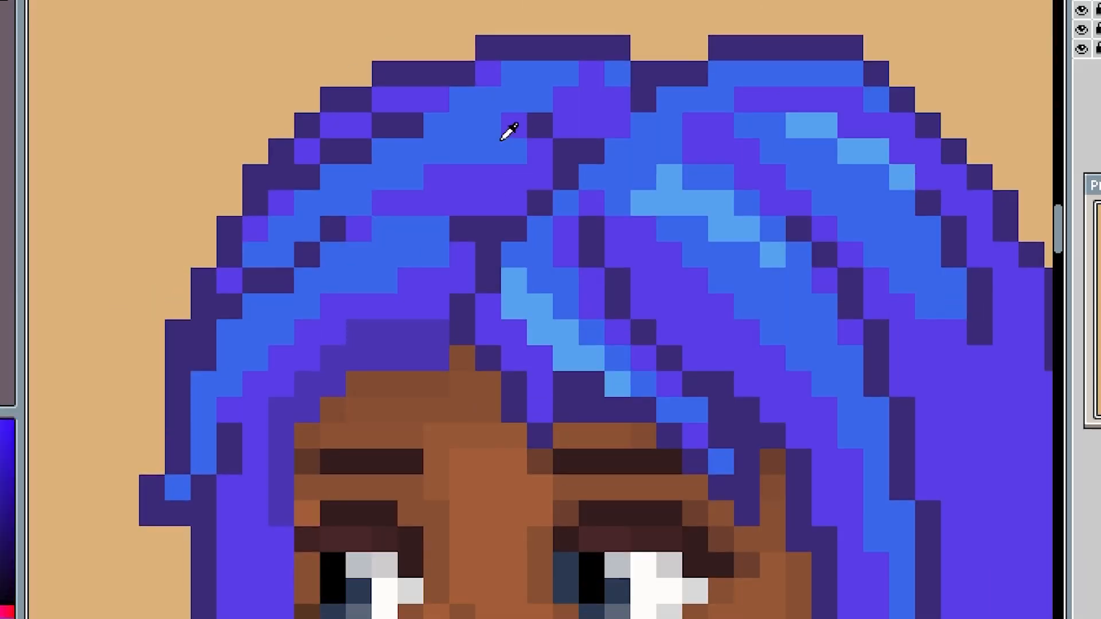
alt+click(501, 140)
click(541, 173)
drag(405, 135, 355, 165)
click(541, 131)
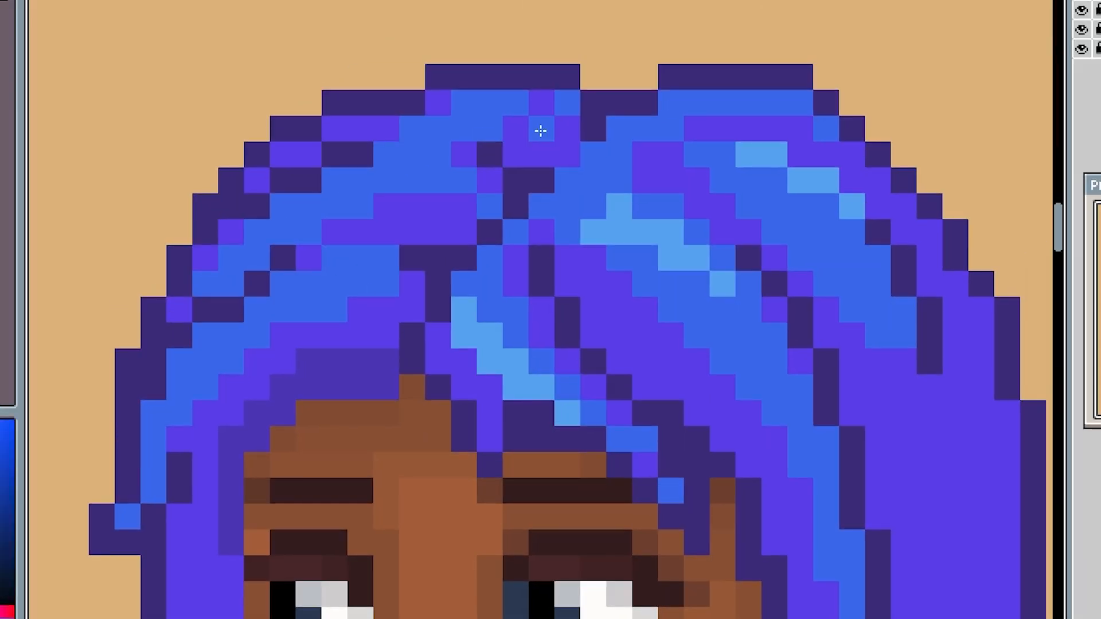
click(566, 153)
drag(470, 160, 531, 186)
scroll(531, 187, up, 1)
drag(694, 334, 644, 302)
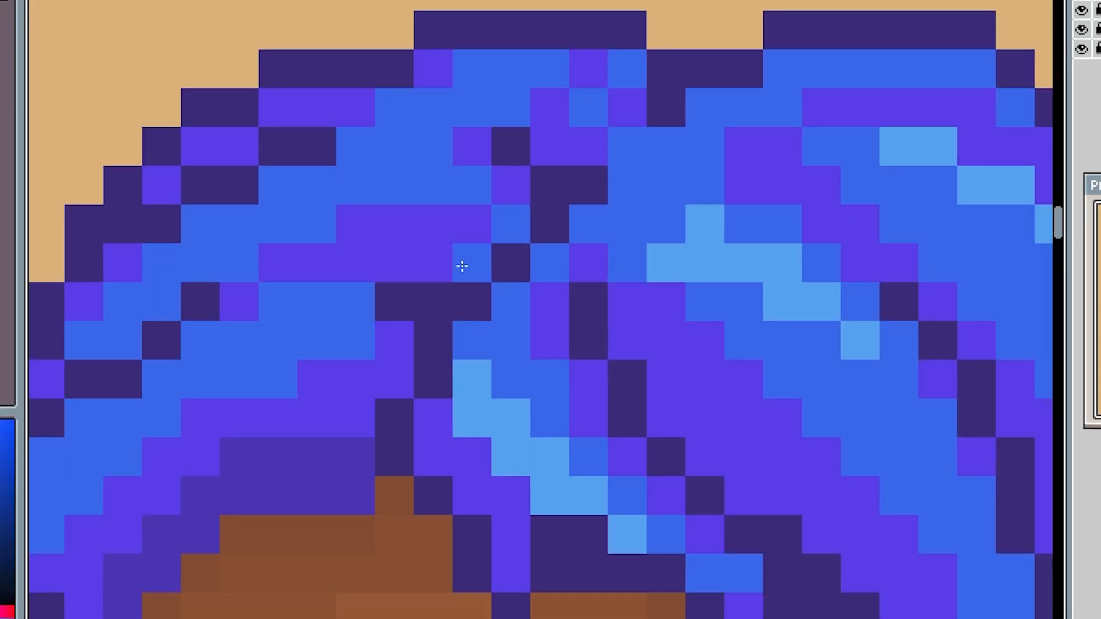
scroll(462, 266, down, 1)
drag(321, 524, 465, 295)
Shade the hair lock beside the face's left side with #4229af below the fringe tip, undoing the last stroke.
alt+click(394, 247)
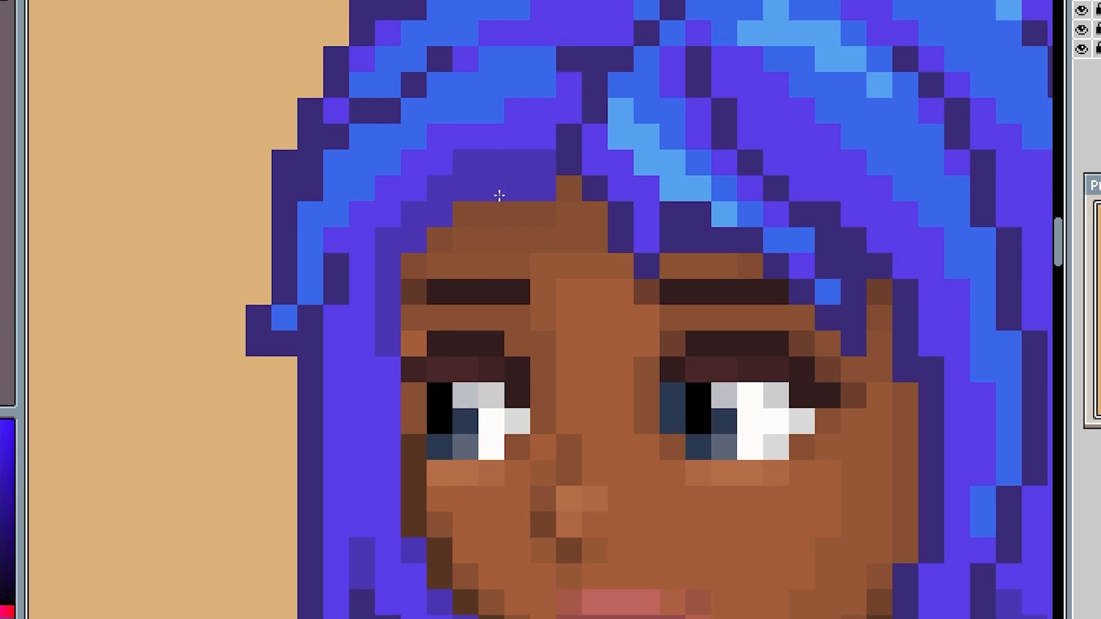
mouse_move(383, 295)
mouse_down()
mouse_move(392, 142)
mouse_move(352, 346)
mouse_up()
scroll(344, 161, up, 1)
drag(422, 237, 422, 396)
scroll(342, 120, down, 1)
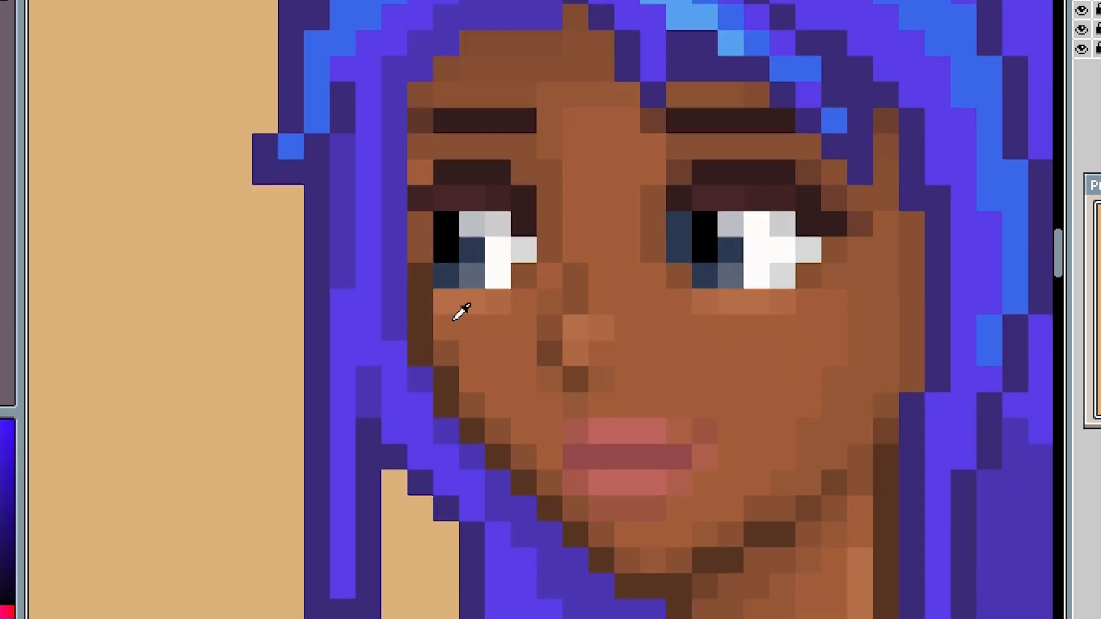
key(ctrl+z)
Redraw the left lock's dark outline further inward and erase the hair pixels outside it, narrowing and shortening the lock.
alt+click(317, 193)
mouse_move(340, 224)
mouse_down()
mouse_move(358, 170)
mouse_move(350, 300)
mouse_up()
key(e)
drag(337, 144, 336, 300)
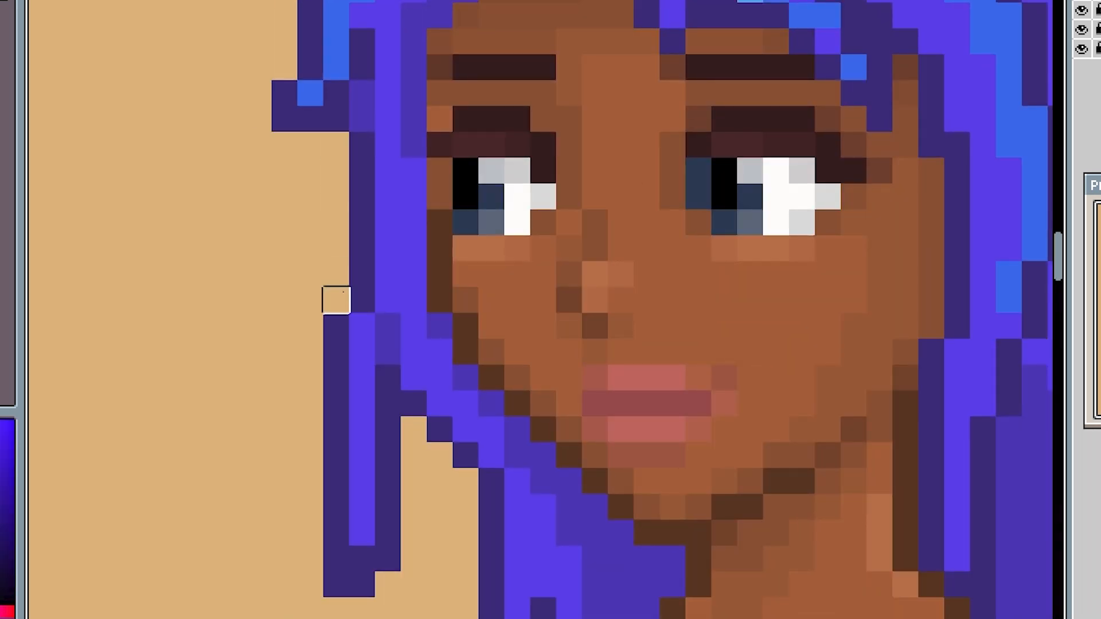
scroll(524, 410, down, 3)
scroll(484, 431, up, 3)
key(b)
key(e)
mouse_move(436, 291)
mouse_down()
mouse_move(403, 344)
mouse_move(460, 351)
mouse_move(423, 372)
mouse_move(428, 473)
mouse_move(454, 526)
mouse_move(454, 421)
mouse_move(480, 369)
mouse_move(454, 395)
mouse_move(484, 344)
mouse_up()
Touch up the lower left hair beside the jaw with #5032e6 base pixels and #4229af shadow pixels.
alt+click(471, 368)
key(b)
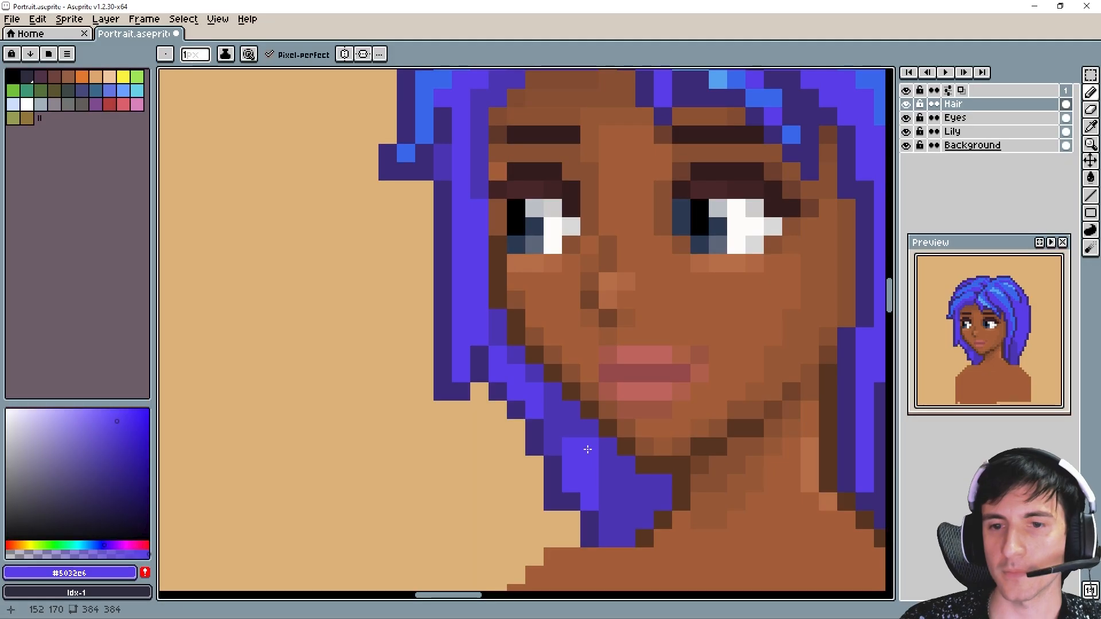
click(573, 432)
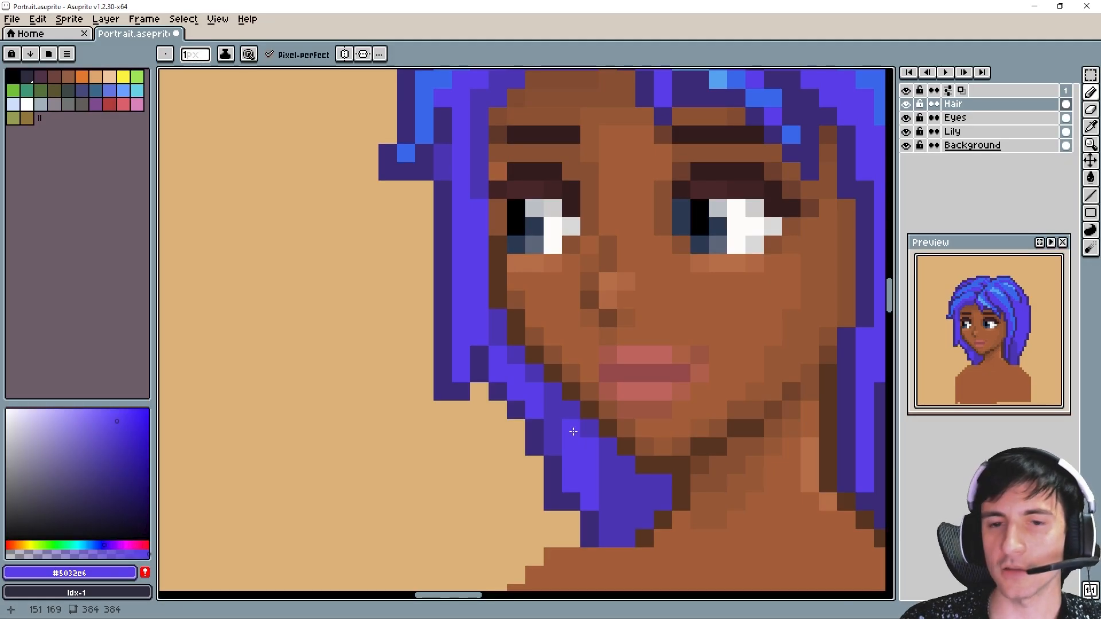
alt+click(494, 321)
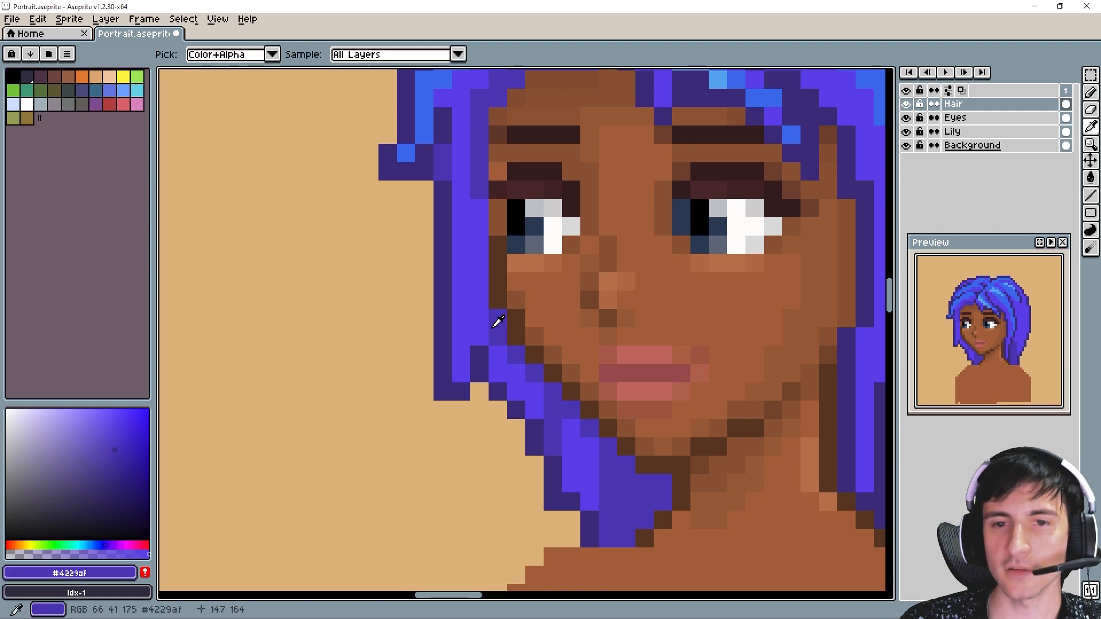
click(498, 368)
click(497, 359)
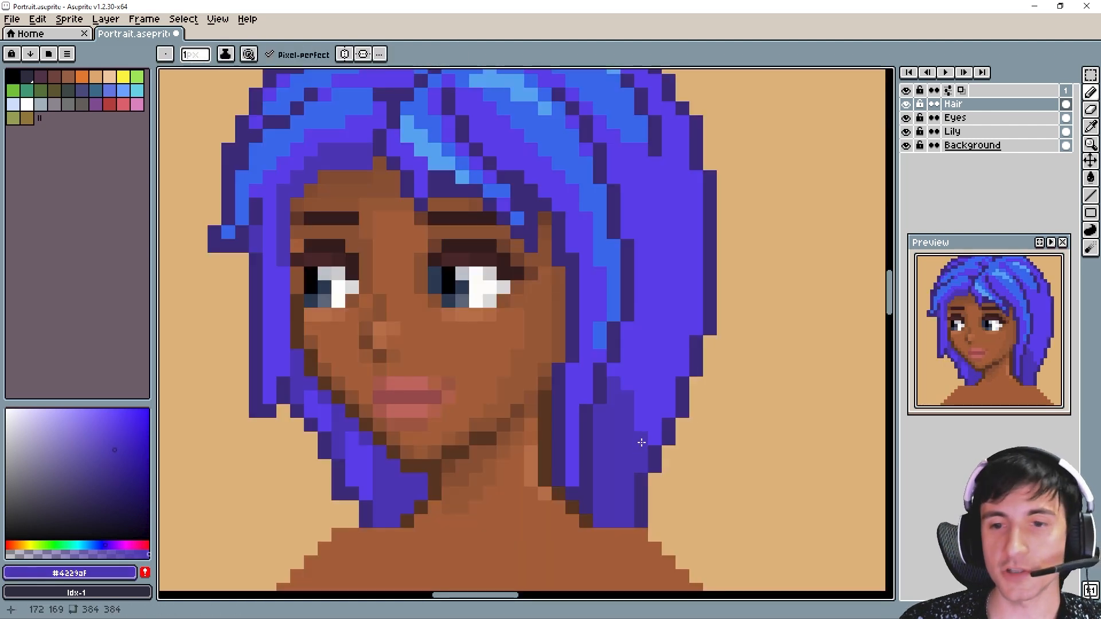
Soften the dark strand lines beside the parting and above the left fringe with #4229af pixels.
scroll(565, 135, up, 5)
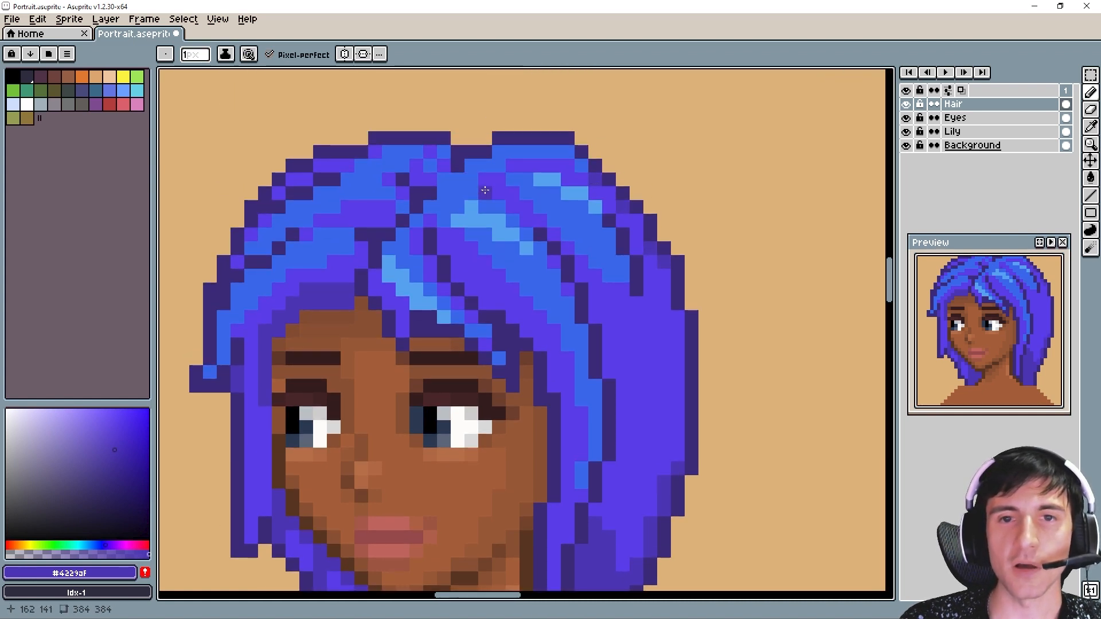
scroll(419, 196, up, 1)
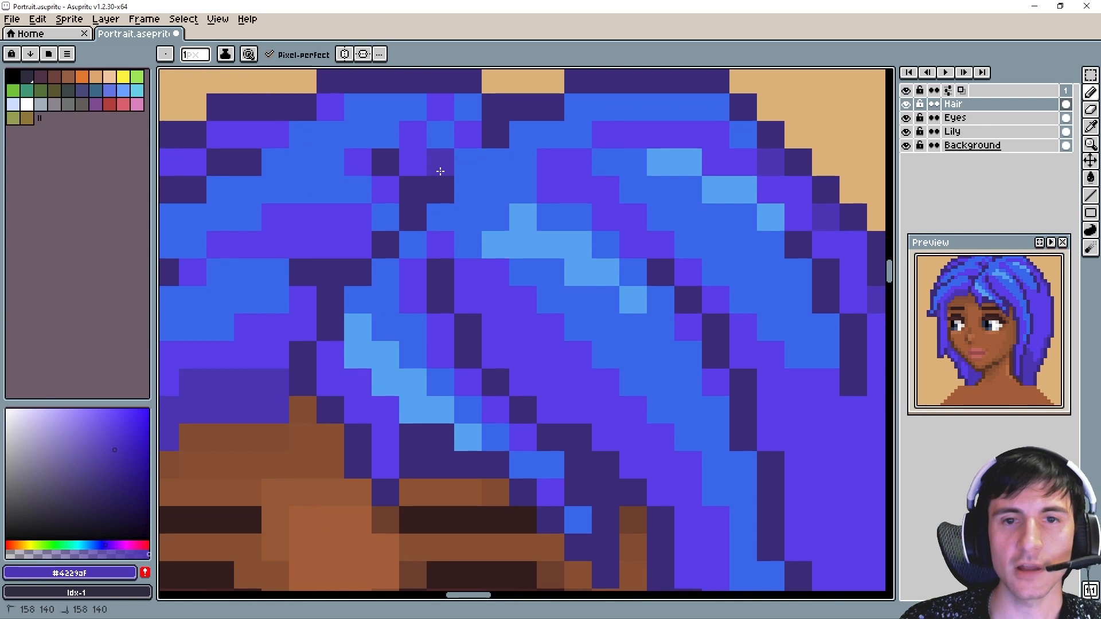
scroll(499, 199, left, 5)
scroll(500, 199, down, 2)
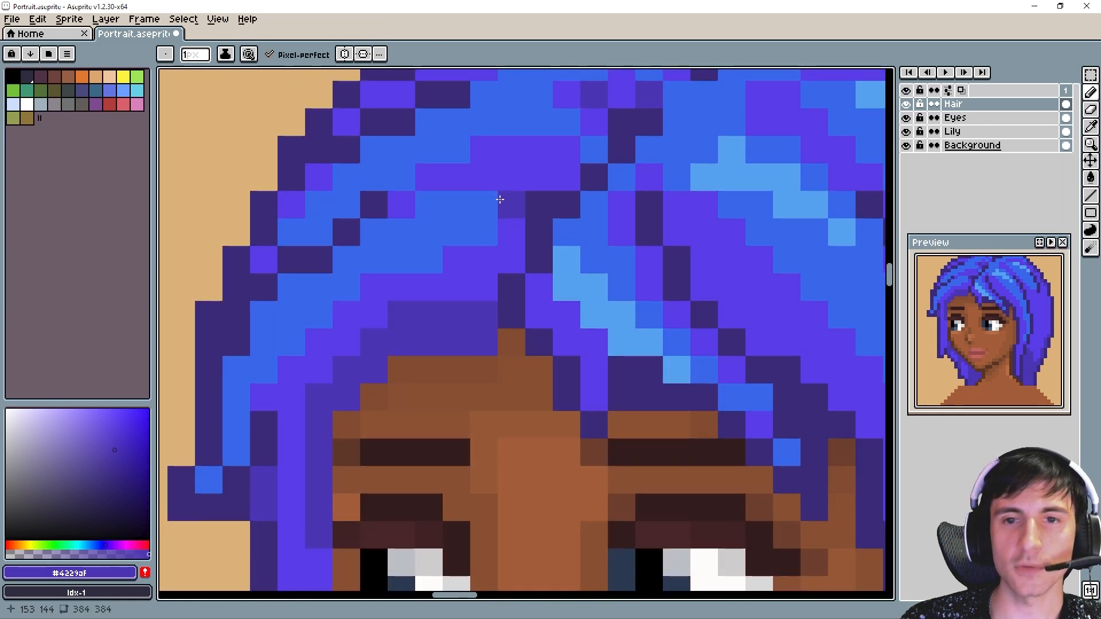
click(375, 203)
click(343, 228)
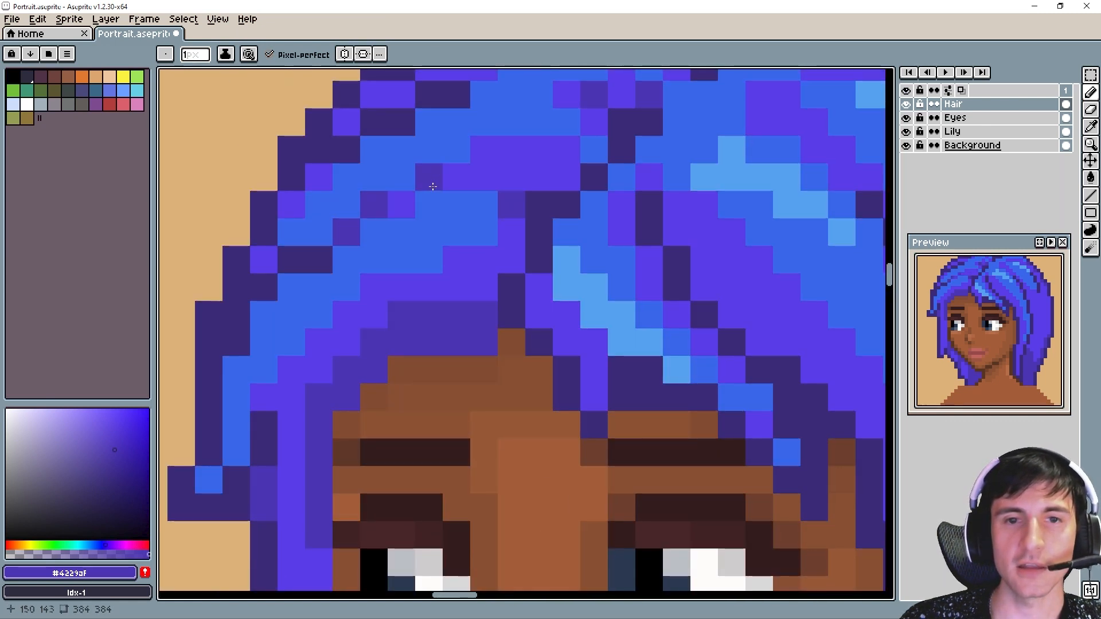
Soften the short dark strand lines near the crown's upper-left outline with #4229af pixels.
scroll(432, 186, up, 4)
scroll(433, 186, left, 1)
click(486, 206)
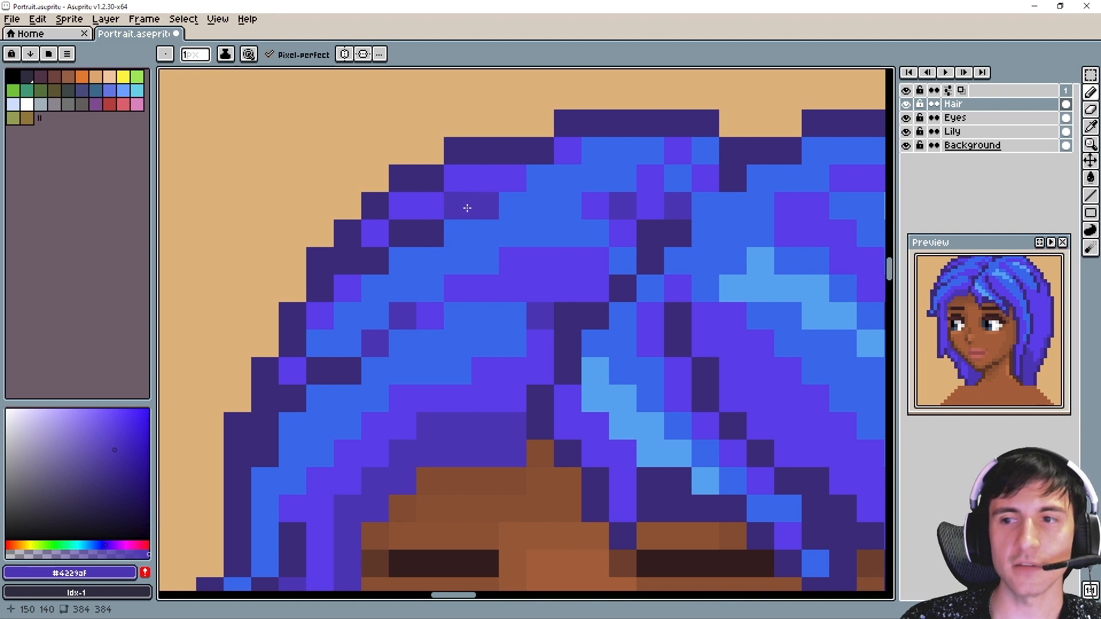
click(462, 214)
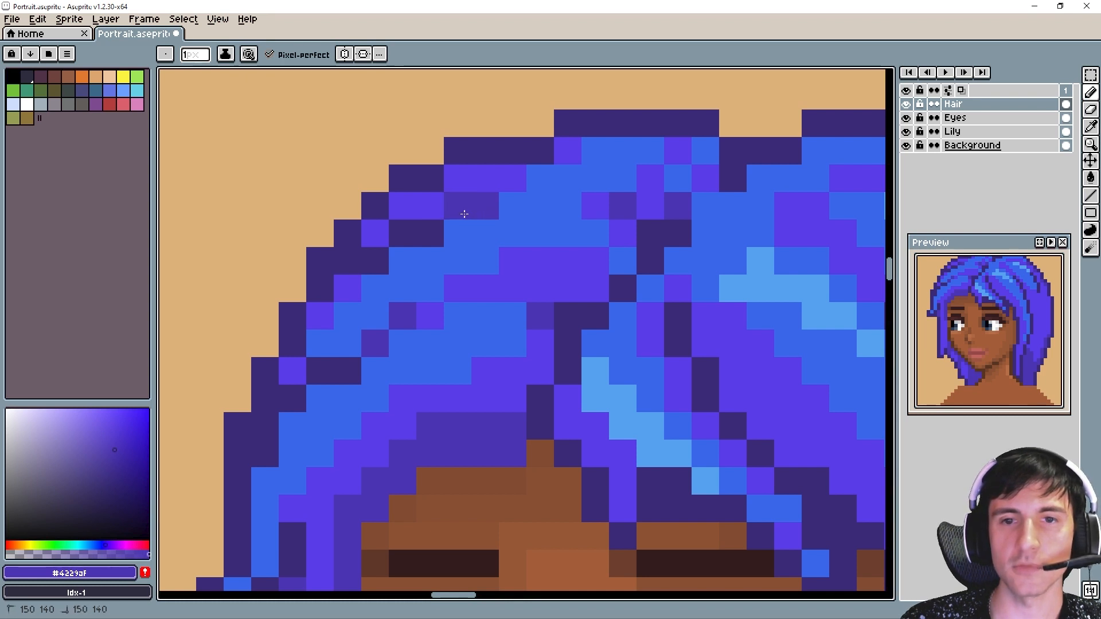
click(431, 233)
Soften the dark strand lines in the hair to the right of the parting with #4229af pixels.
scroll(617, 411, down, 2)
drag(645, 434, 489, 325)
scroll(489, 325, up, 1)
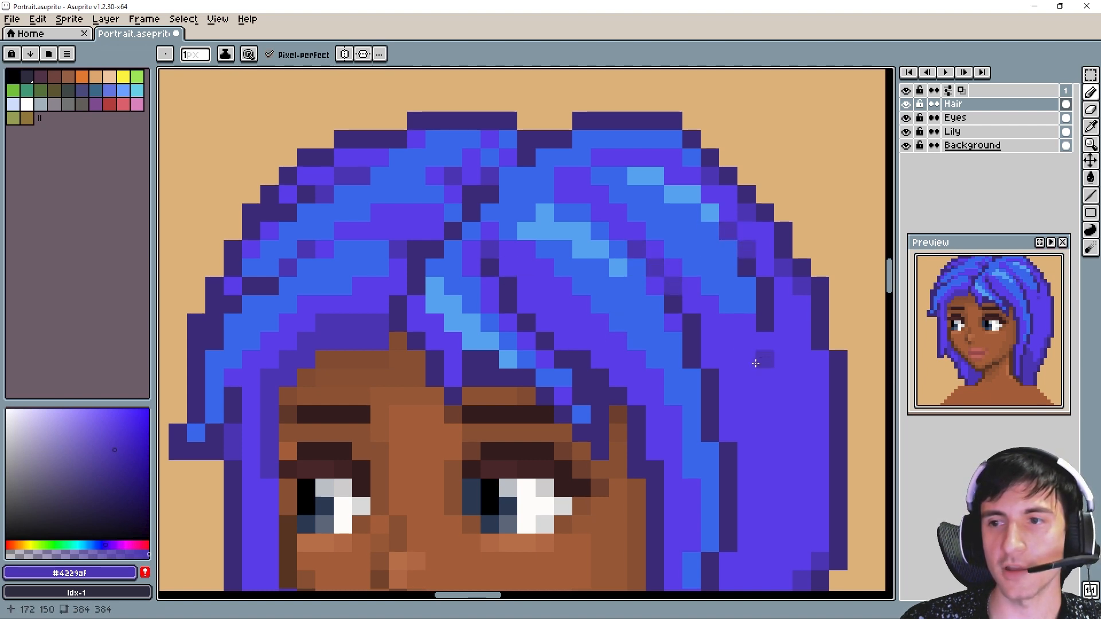
scroll(990, 338, down, 1)
scroll(991, 338, up, 1)
click(622, 250)
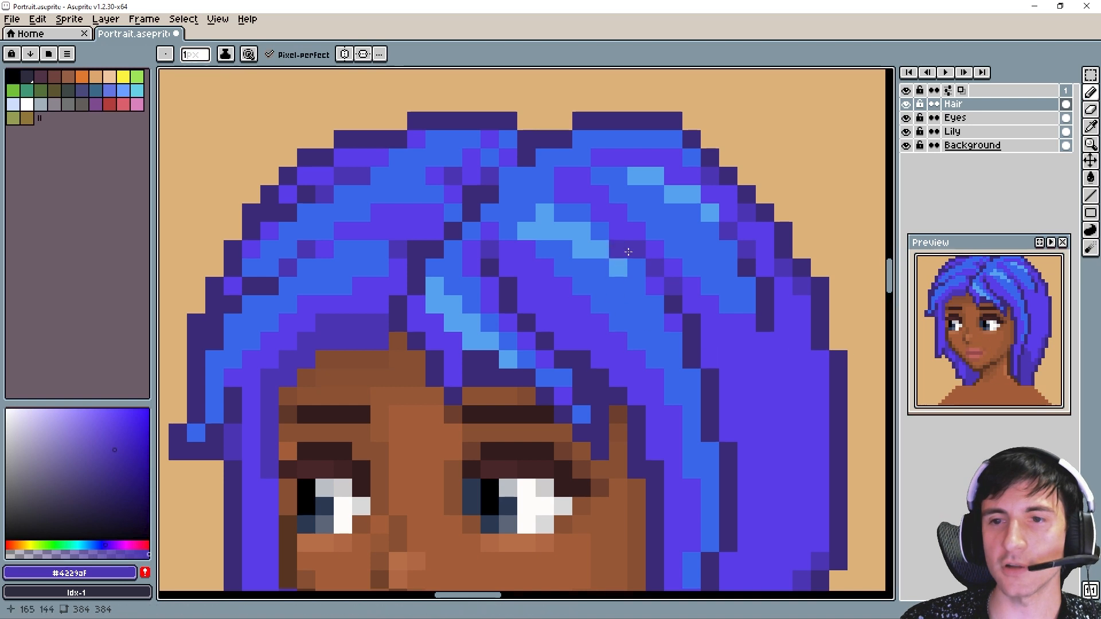
drag(627, 251, 598, 315)
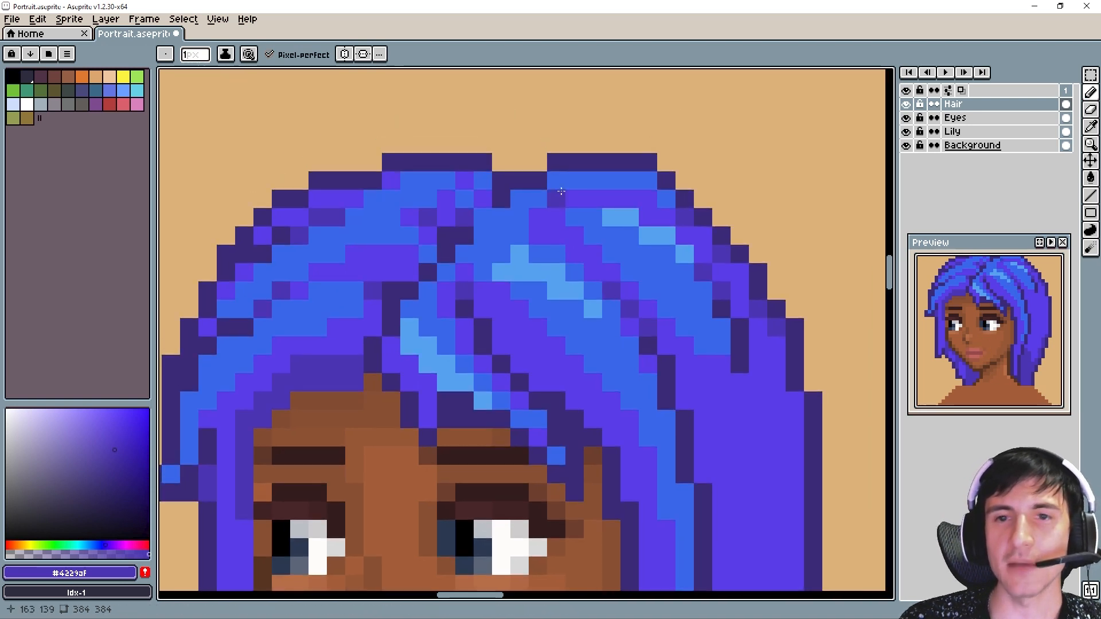
Lighten parts of the dark top outline on both sides of the parting with #4229af.
drag(567, 163, 626, 172)
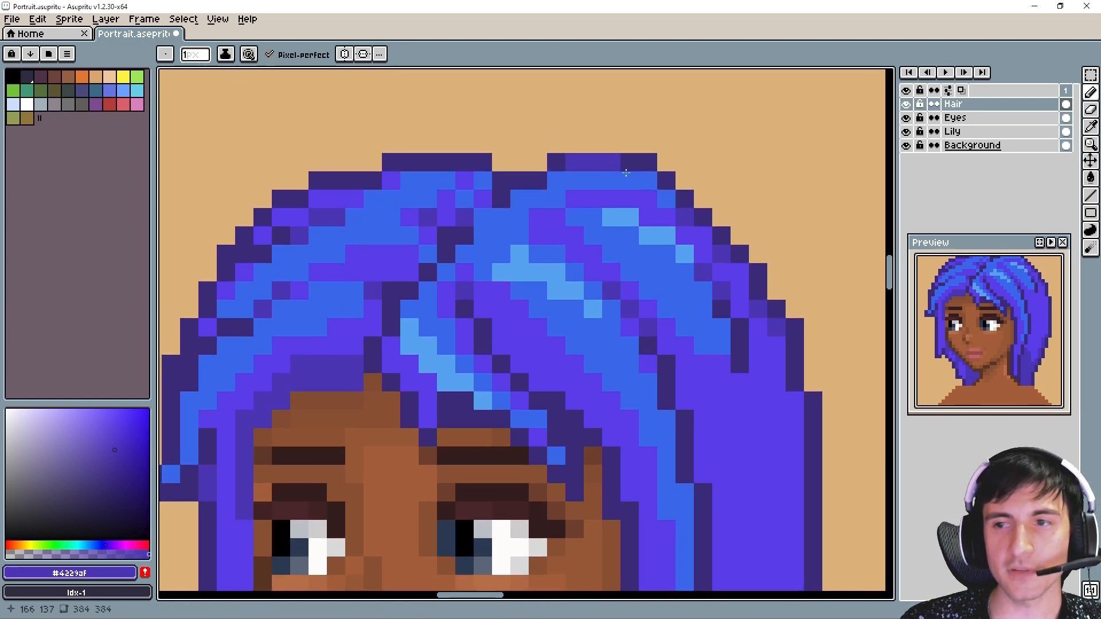
click(417, 169)
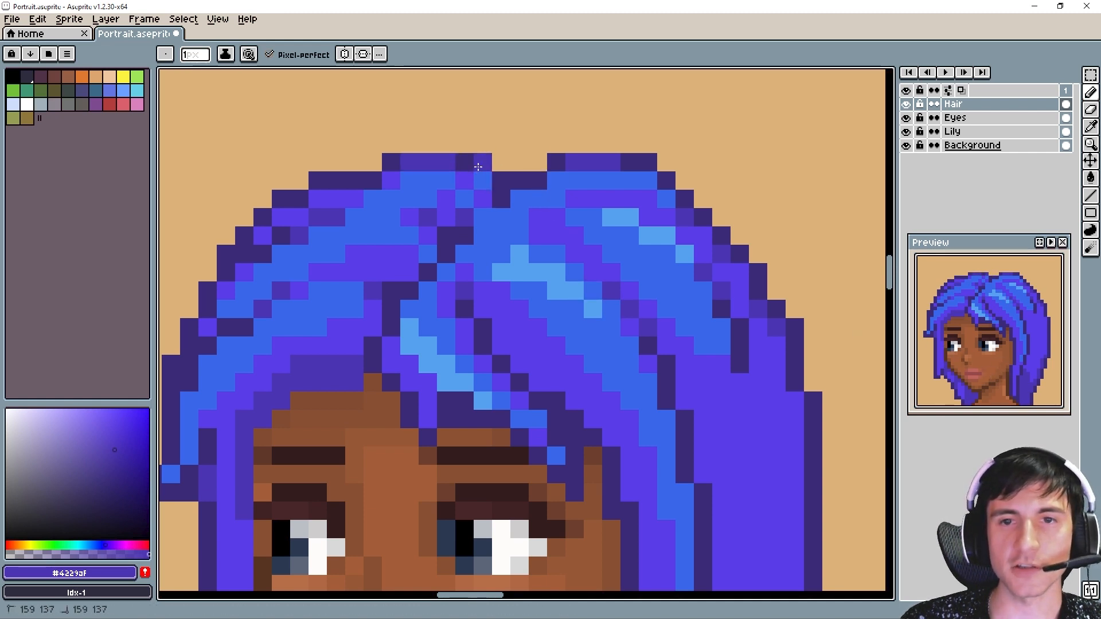
drag(477, 167, 494, 175)
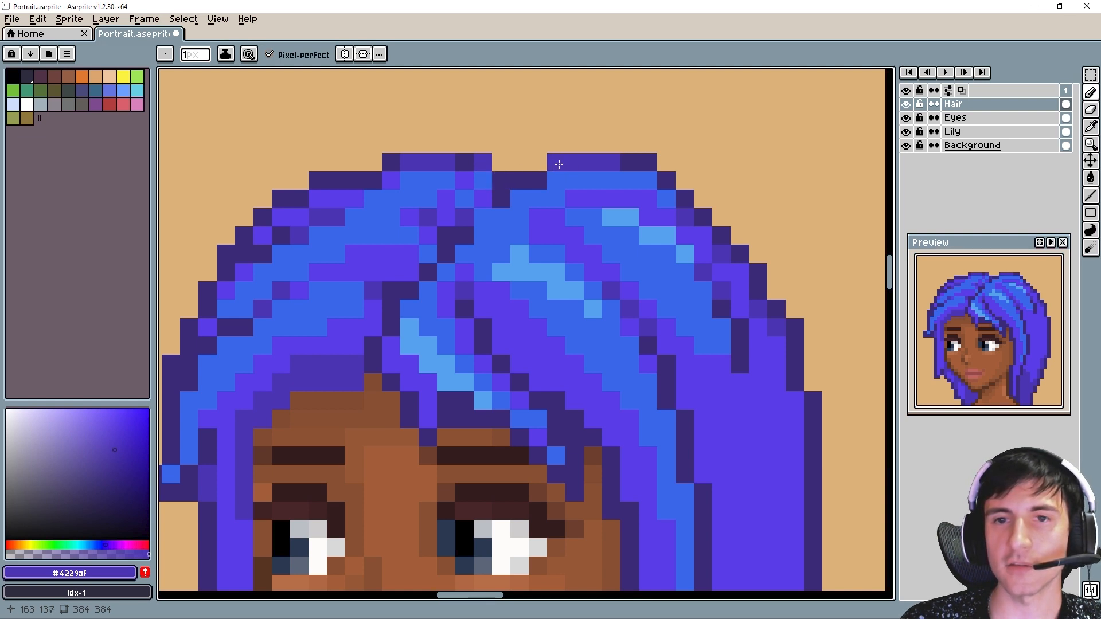
drag(701, 251, 629, 235)
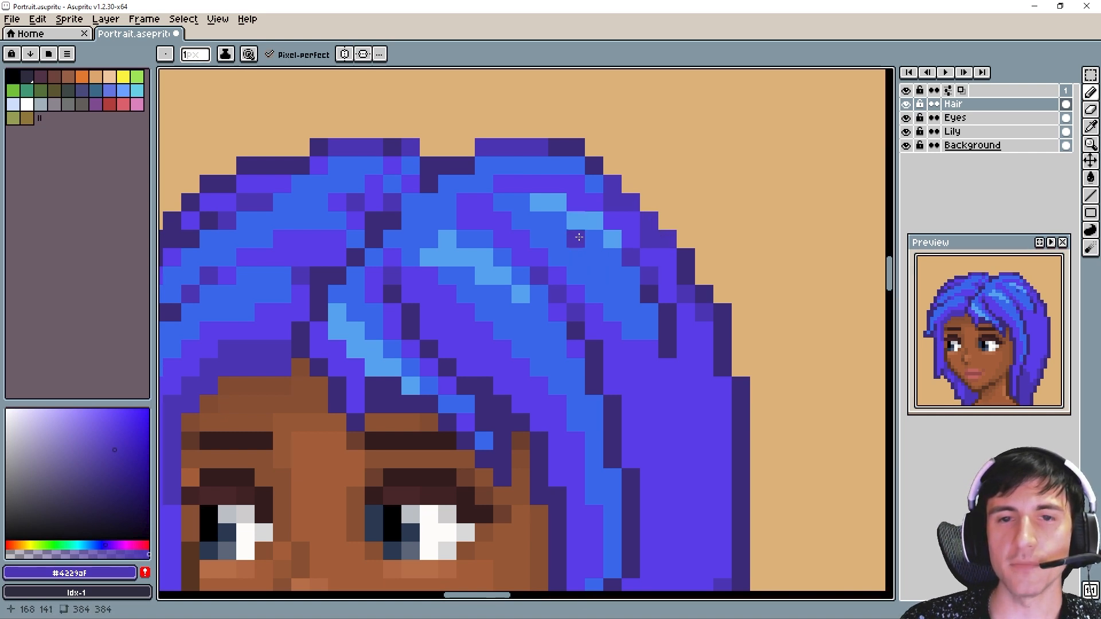
Soften the dark outline along the hair's left edge and the fringe tip with #4229af pixels.
scroll(579, 237, down, 2)
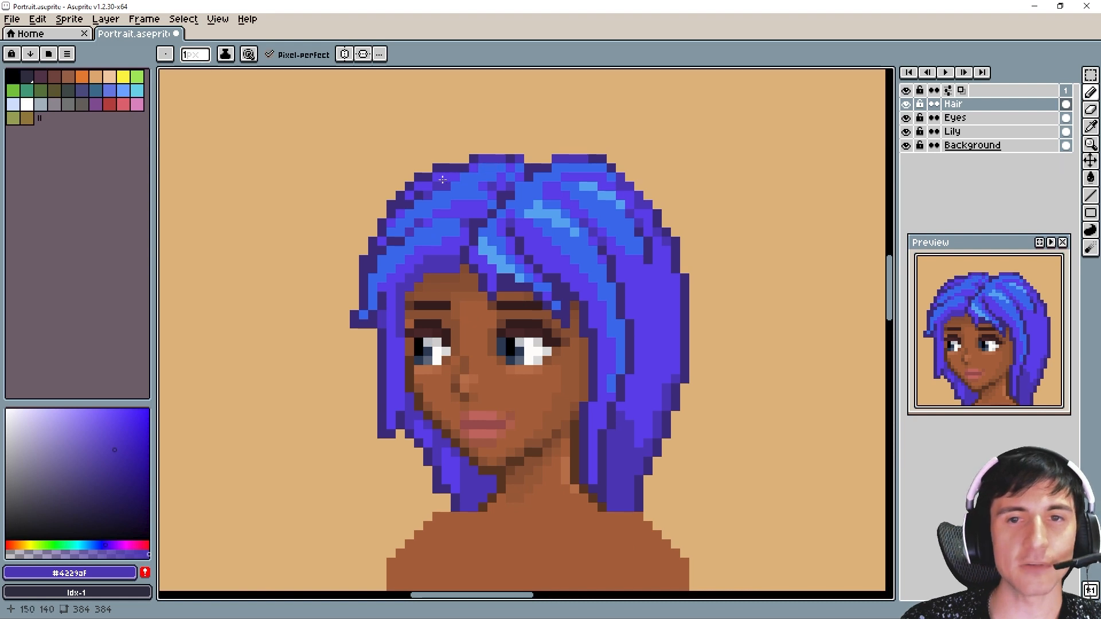
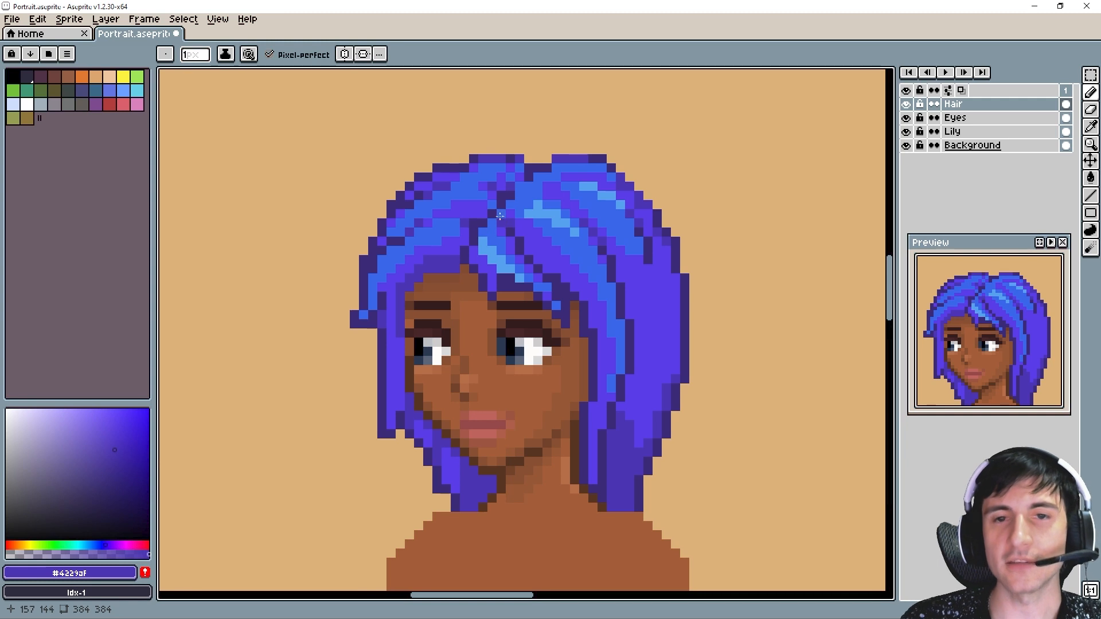
scroll(401, 387, up, 4)
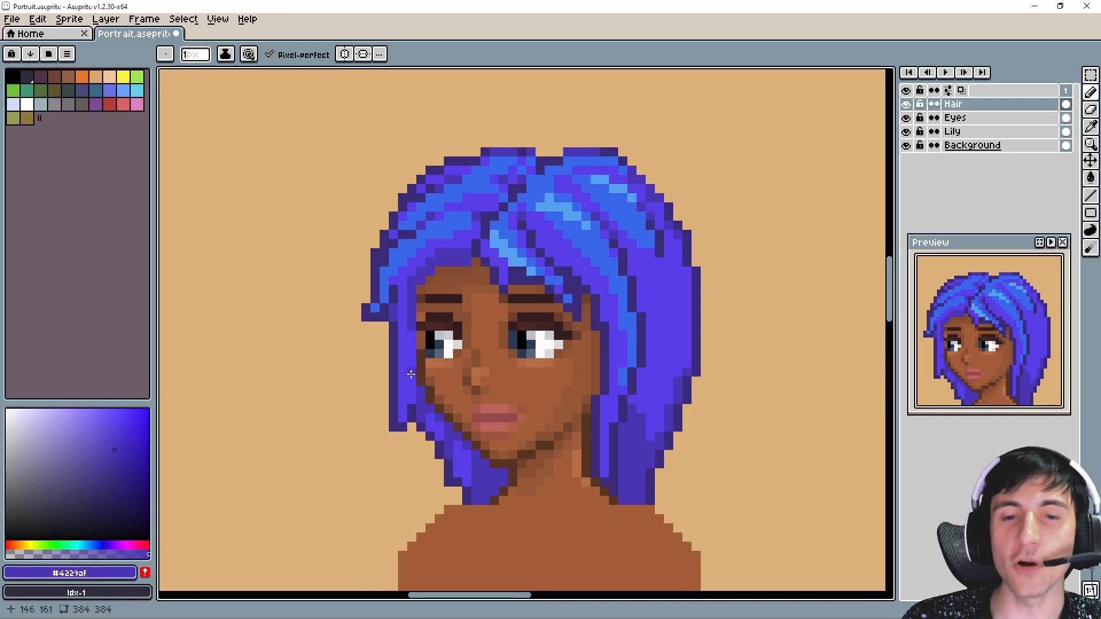
scroll(431, 343, up, 2)
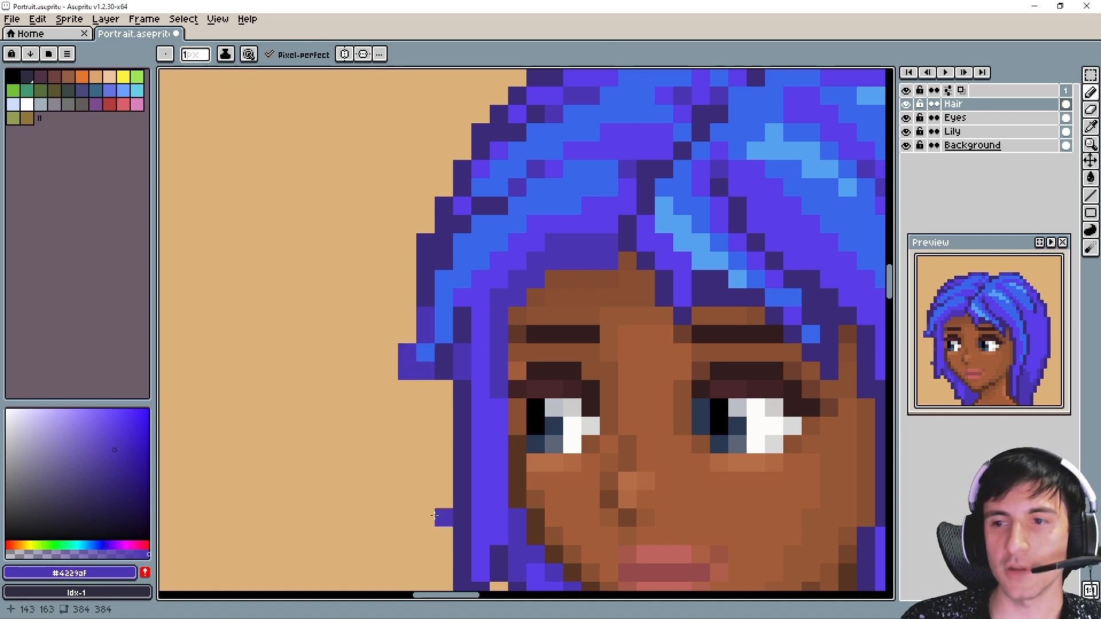
scroll(974, 351, down, 1)
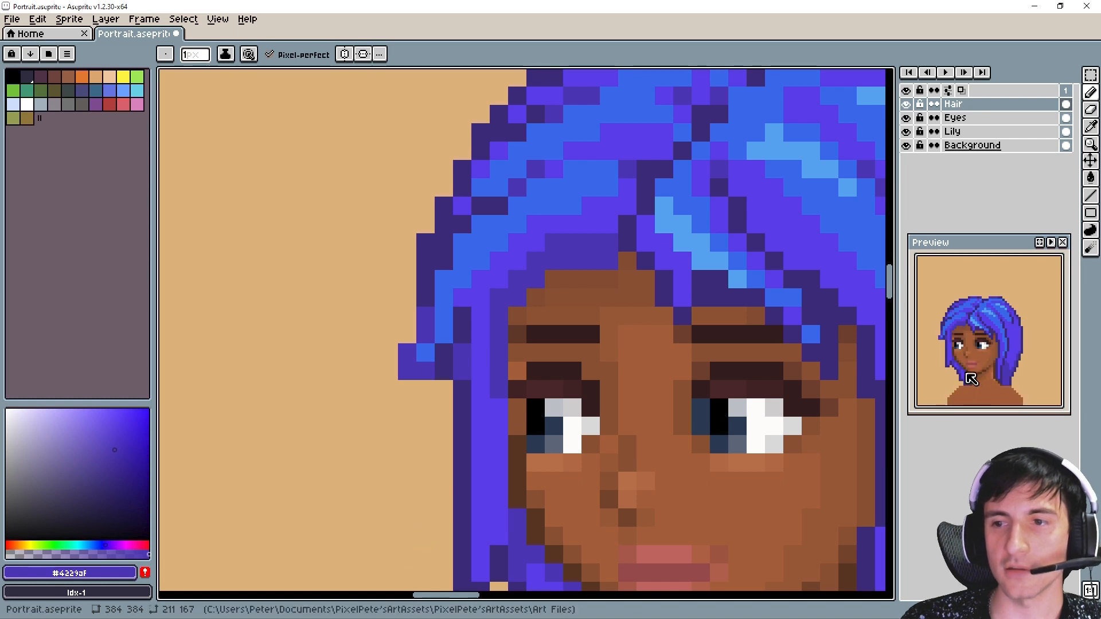
scroll(971, 379, up, 1)
scroll(378, 284, up, 2)
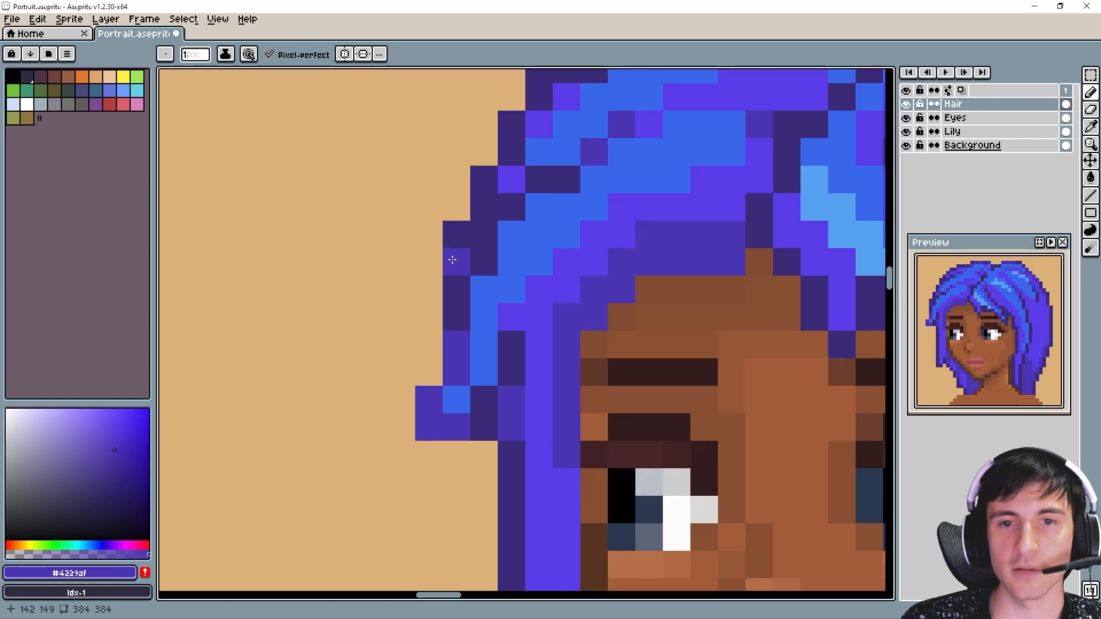
click(480, 198)
scroll(507, 206, up, 2)
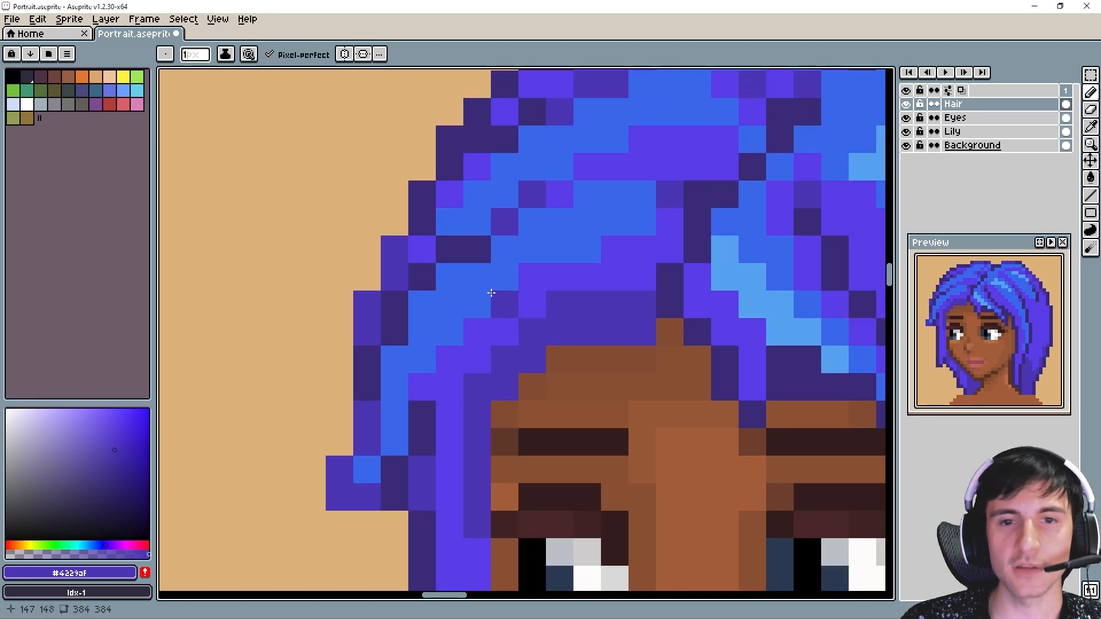
Erase the protruding outline pixels above the left fringe tip and repaint the upper part of that edge with #4229af.
alt+click(405, 265)
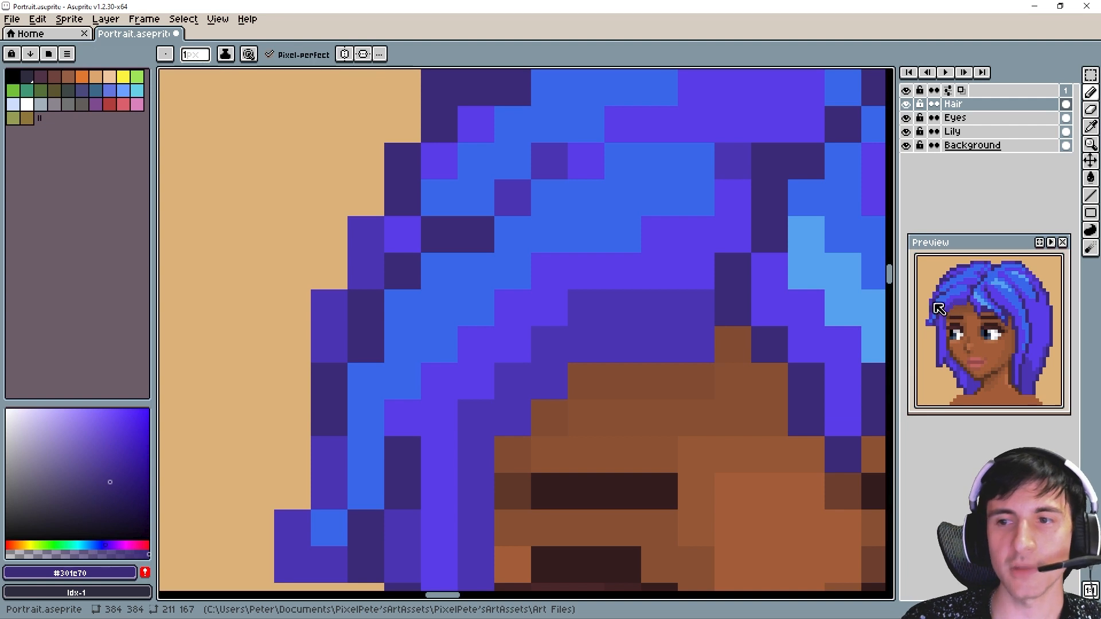
key(e)
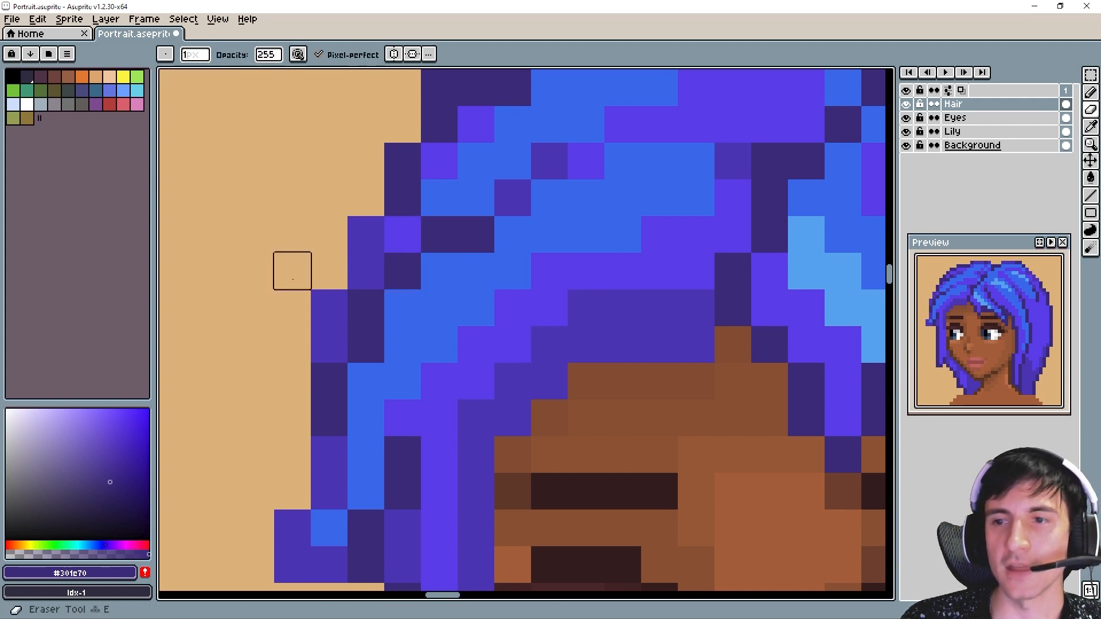
mouse_move(330, 344)
mouse_down()
mouse_move(329, 308)
mouse_move(365, 270)
mouse_move(351, 245)
mouse_up()
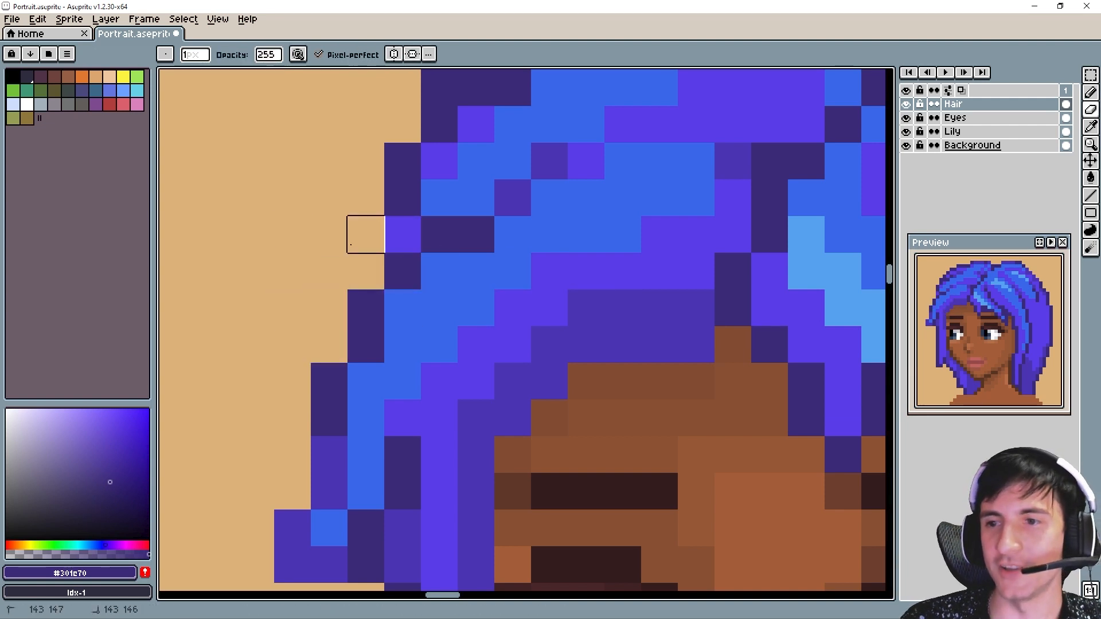
alt+click(411, 226)
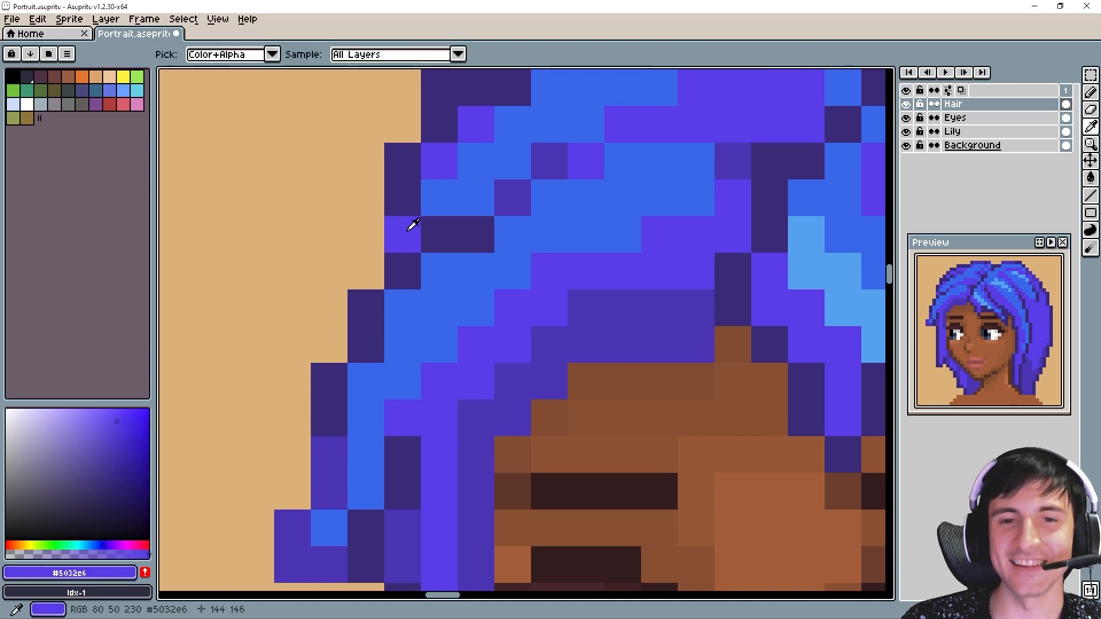
alt+click(338, 479)
drag(367, 235, 367, 269)
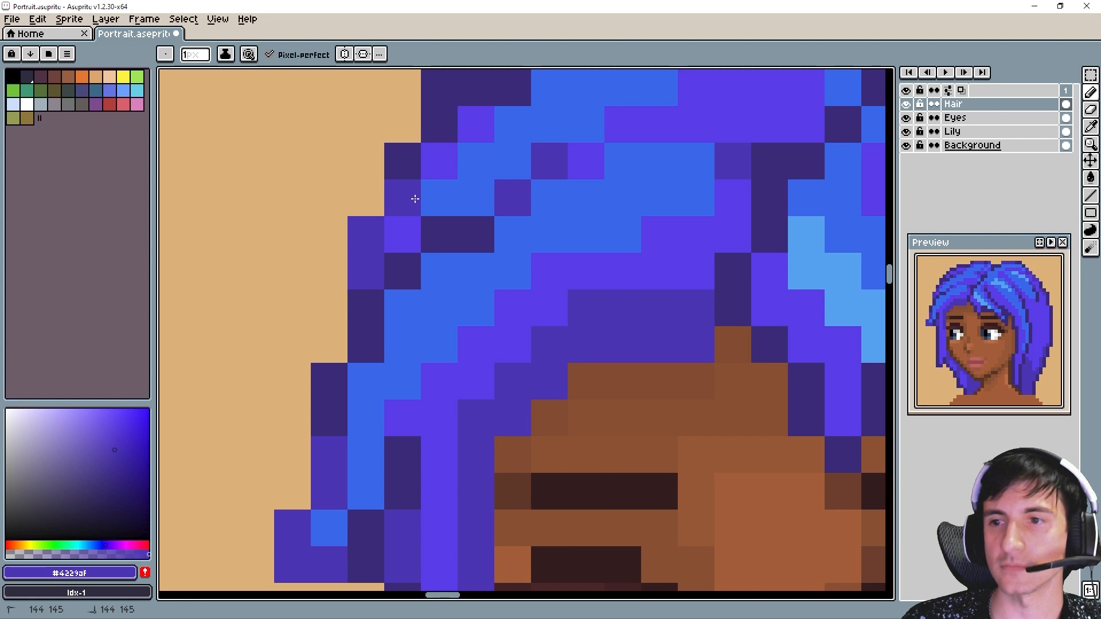
Erase the protruding outline pixel on the hair's upper left edge.
drag(471, 238, 487, 443)
key(e)
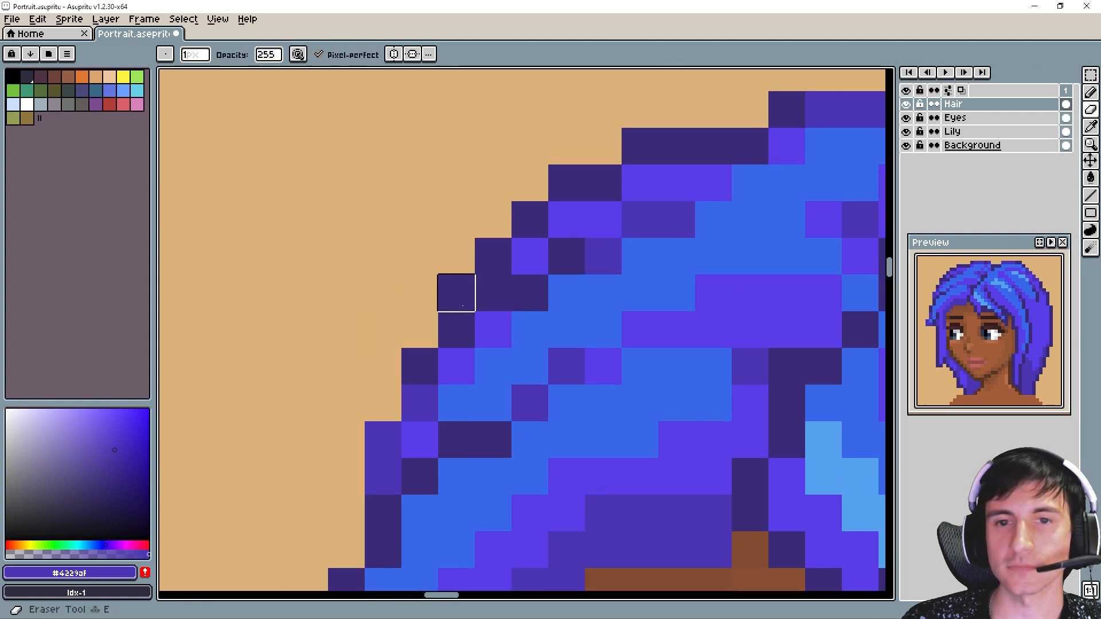
click(462, 306)
drag(630, 369, 511, 369)
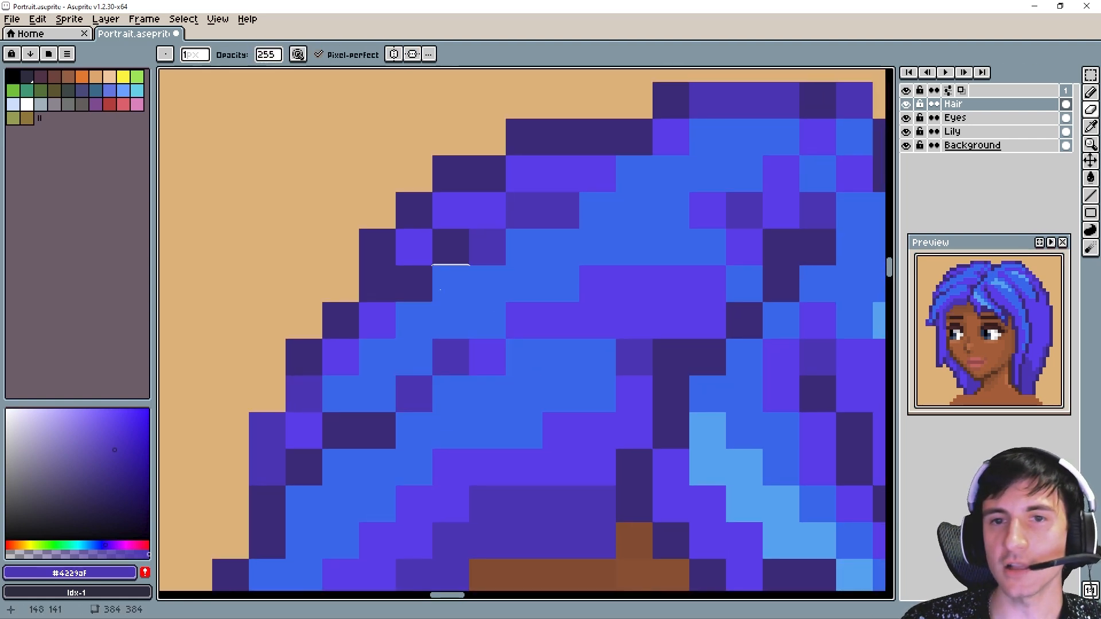
Paint #5032e6 strands into the lower right hair and extend its outer edge into a stepped tip with #301e70.
scroll(723, 281, down, 3)
scroll(558, 298, up, 4)
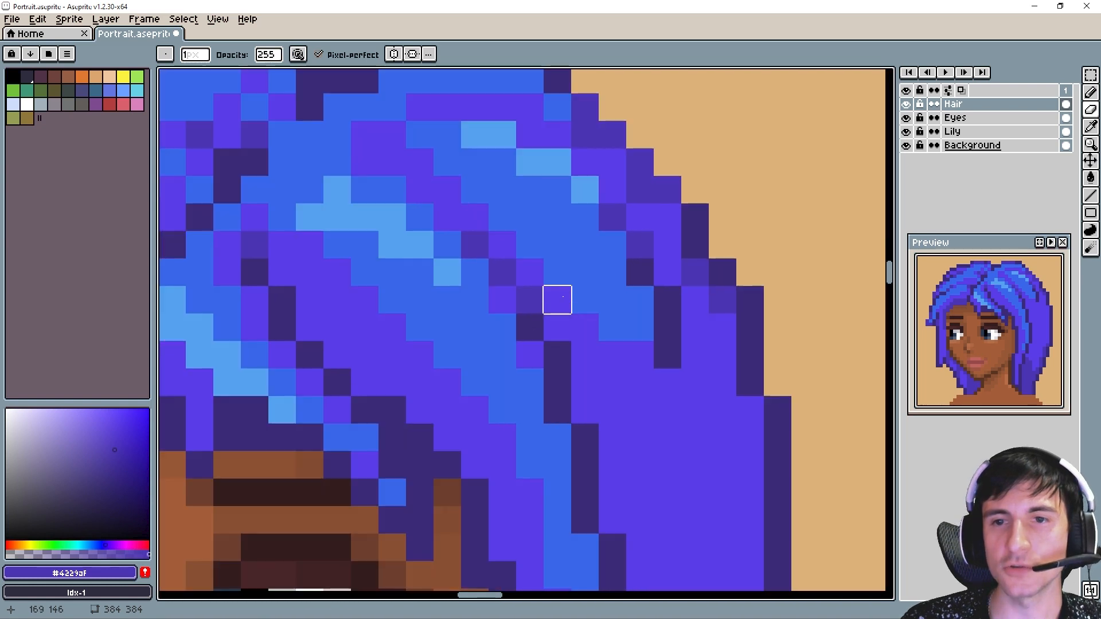
scroll(605, 280, down, 3)
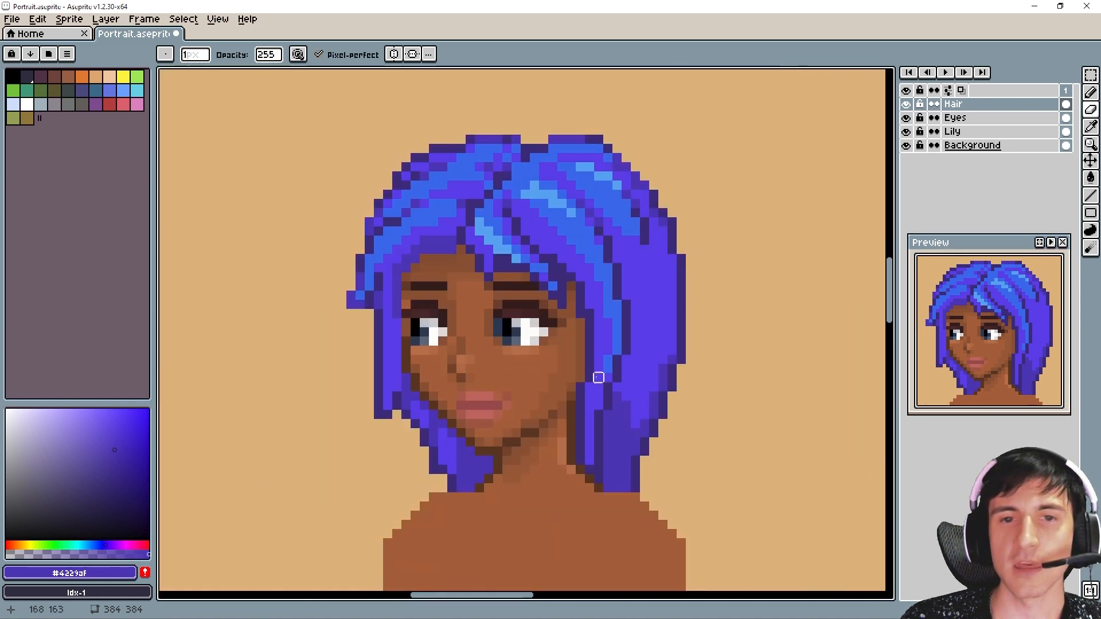
scroll(516, 351, up, 3)
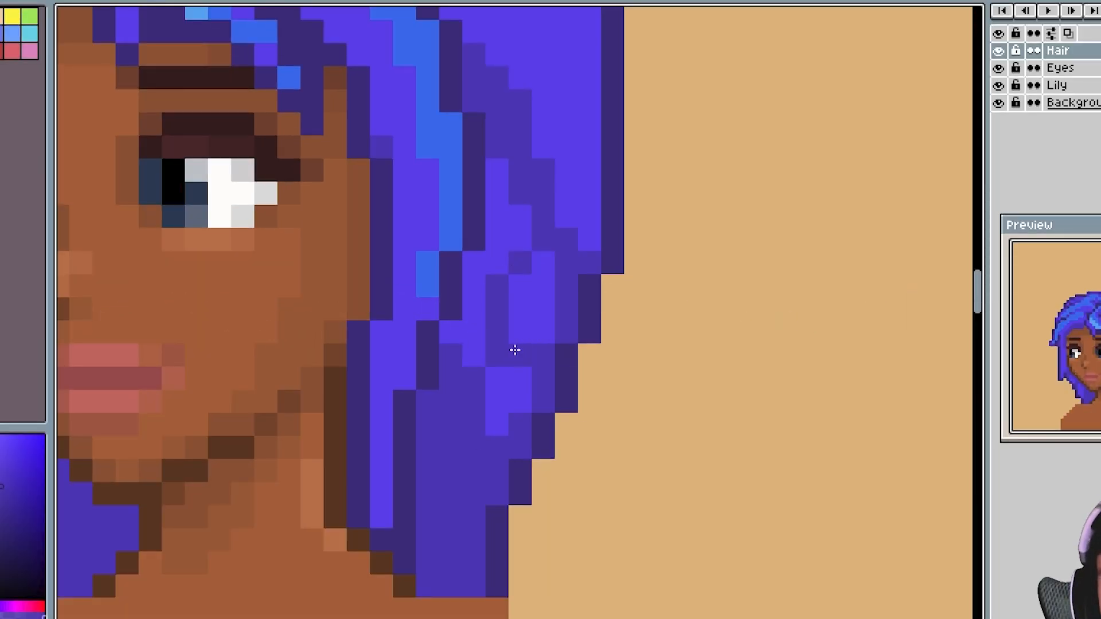
click(497, 447)
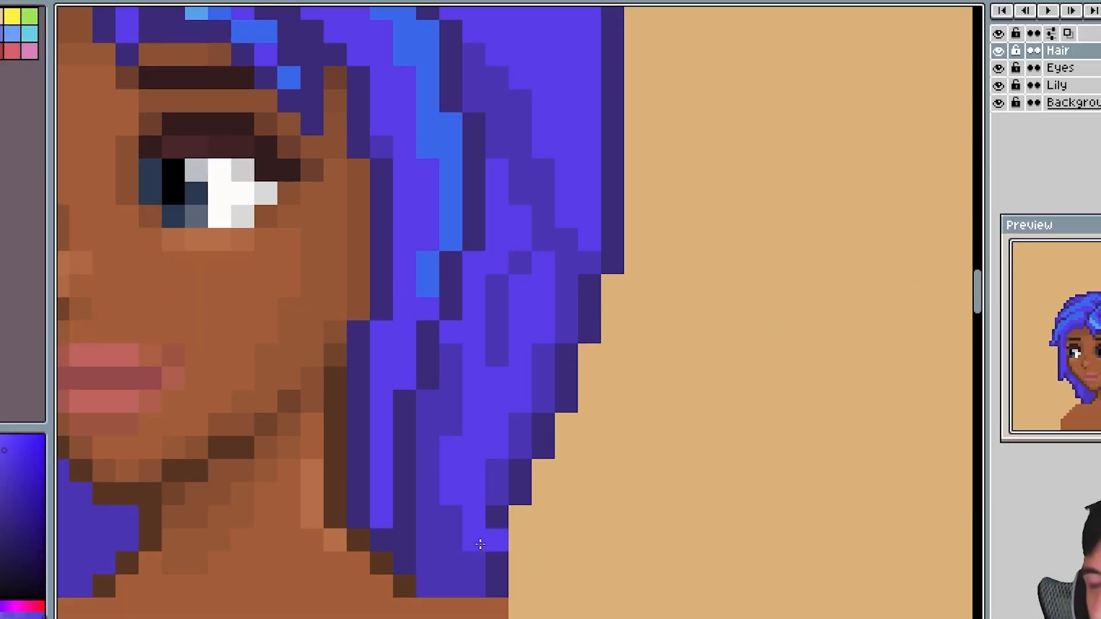
mouse_move(484, 385)
mouse_down()
mouse_move(530, 291)
mouse_move(510, 238)
mouse_move(474, 386)
mouse_move(437, 424)
mouse_move(464, 468)
mouse_move(542, 365)
mouse_move(562, 248)
mouse_move(527, 443)
mouse_move(572, 449)
mouse_up()
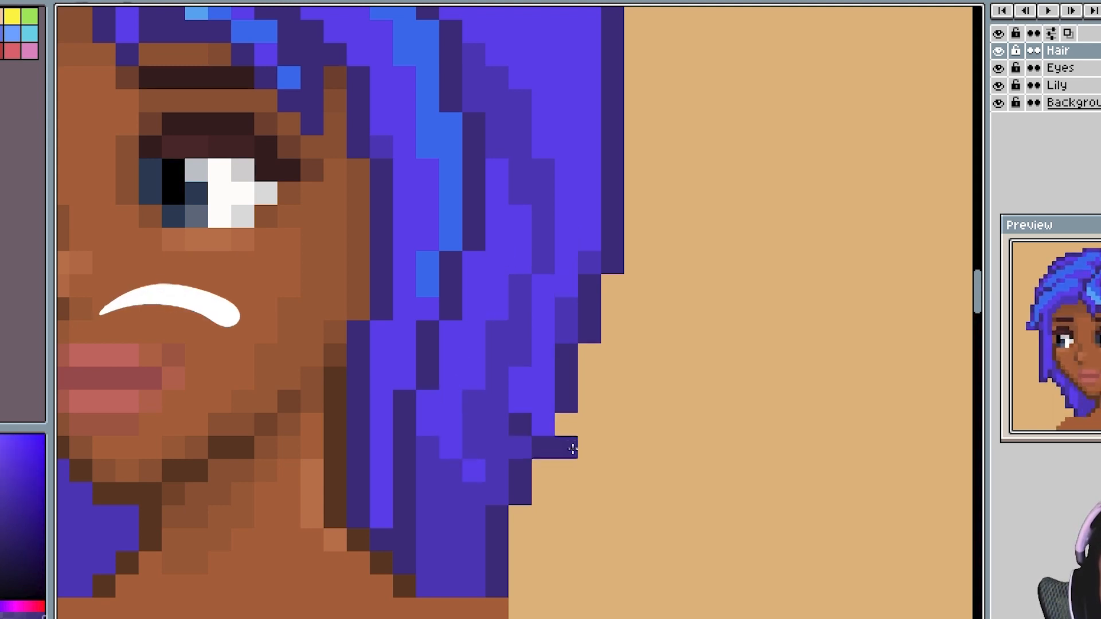
click(508, 322)
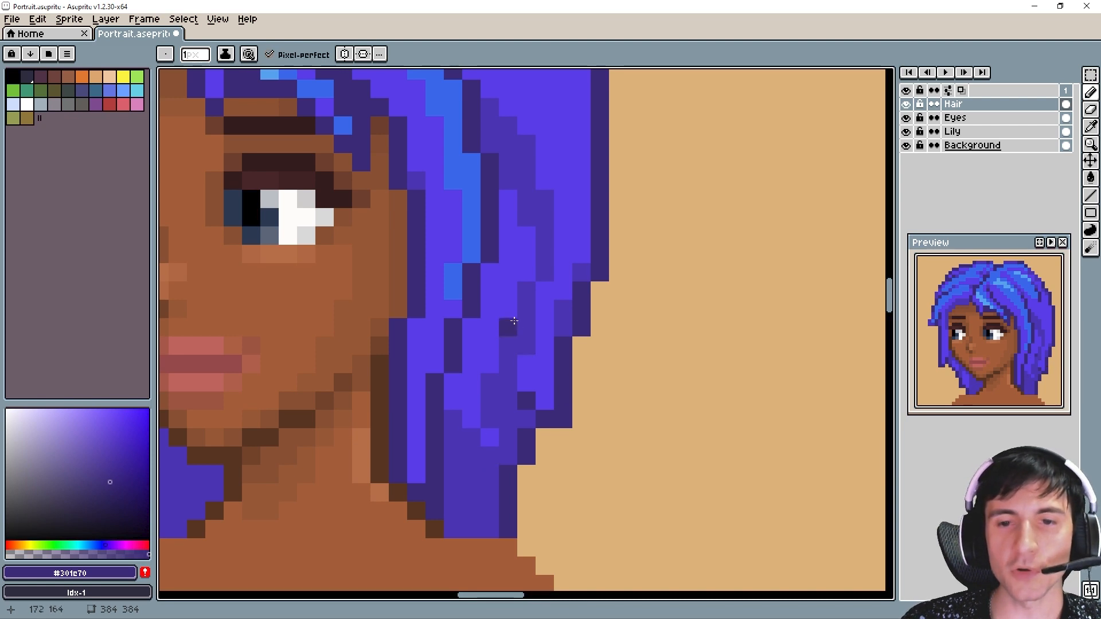
Shade the hair ends below the lower right strands with #301e70, undoing the excess dark strokes.
scroll(514, 321, up, 1)
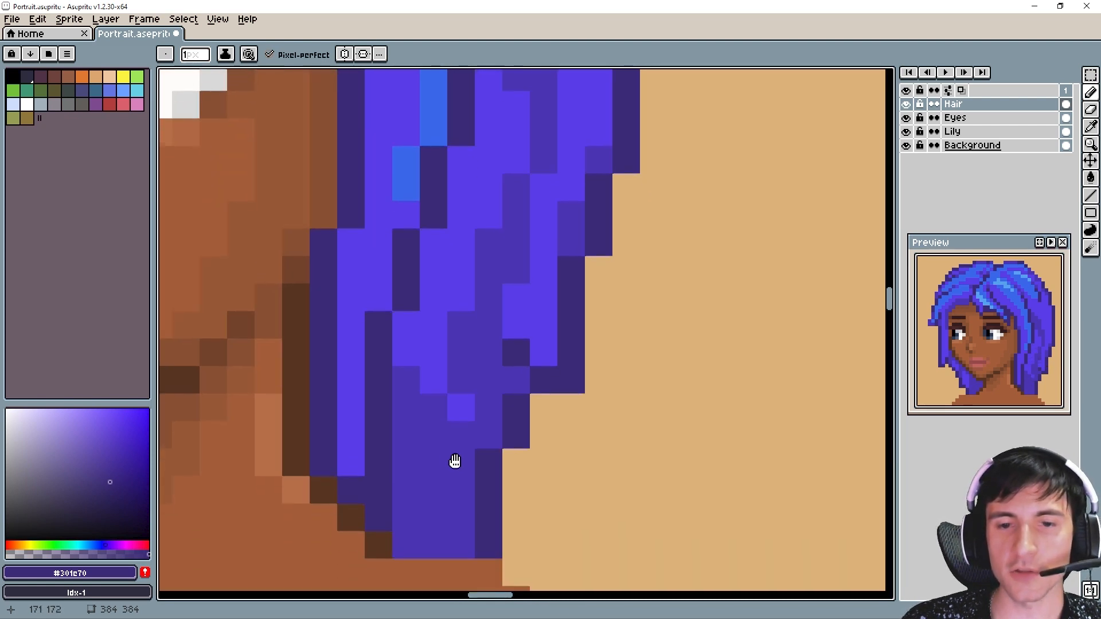
scroll(447, 478, down, 1)
click(452, 459)
mouse_move(459, 433)
mouse_down()
mouse_move(402, 389)
mouse_move(405, 375)
mouse_up()
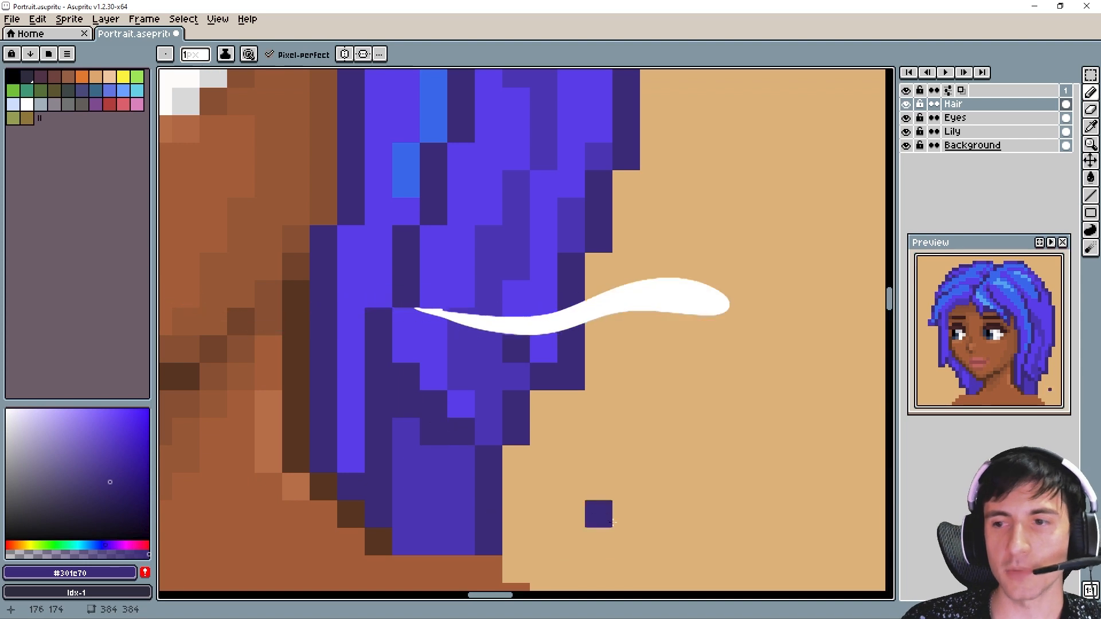
alt+click(423, 398)
mouse_move(406, 542)
mouse_down()
mouse_move(430, 533)
mouse_move(438, 478)
mouse_move(425, 486)
mouse_move(406, 460)
mouse_up()
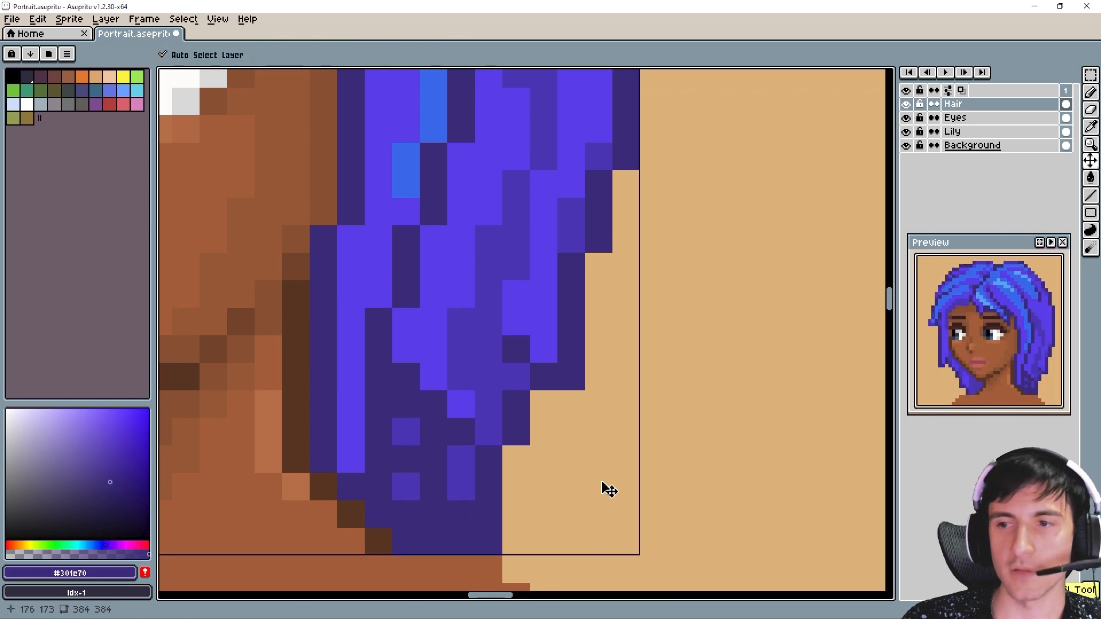
key(ctrl+z)
click(401, 492)
drag(434, 515, 434, 542)
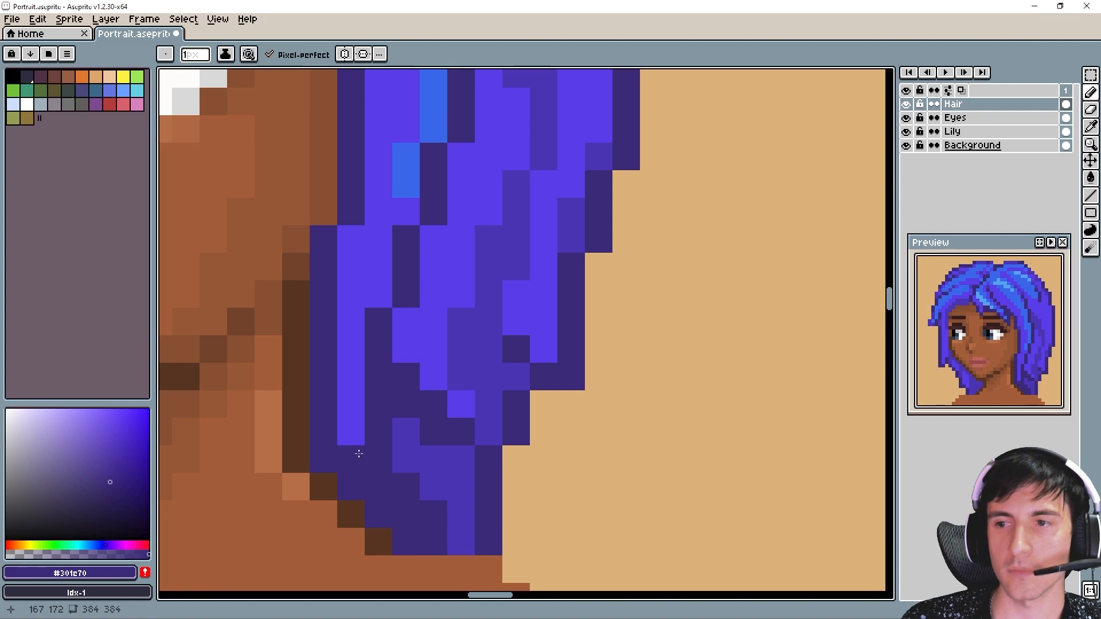
Refine the strand ends beside the neck on the right with alternating #4229af and #301e70 pixels.
alt+click(475, 351)
drag(357, 456, 351, 404)
alt+click(375, 368)
scroll(482, 479, down, 2)
alt+click(444, 459)
mouse_move(430, 442)
mouse_down()
mouse_move(458, 491)
mouse_move(418, 475)
mouse_up()
mouse_move(451, 510)
mouse_down()
mouse_move(457, 461)
mouse_move(429, 429)
mouse_move(458, 446)
mouse_move(423, 419)
mouse_move(458, 499)
mouse_up()
alt+click(421, 426)
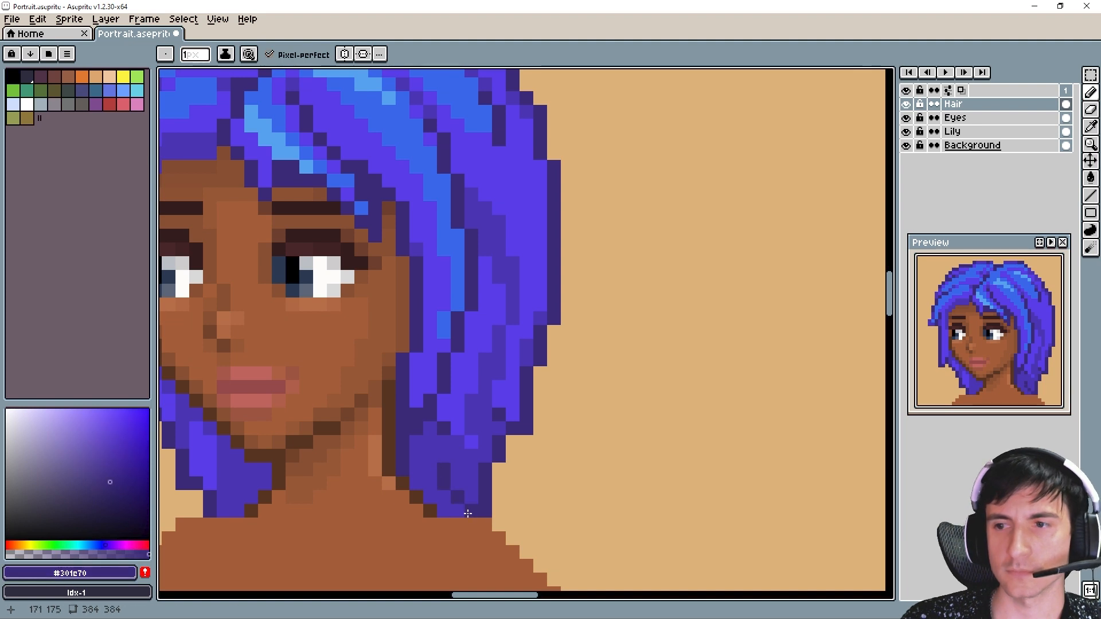
click(457, 511)
alt+click(433, 498)
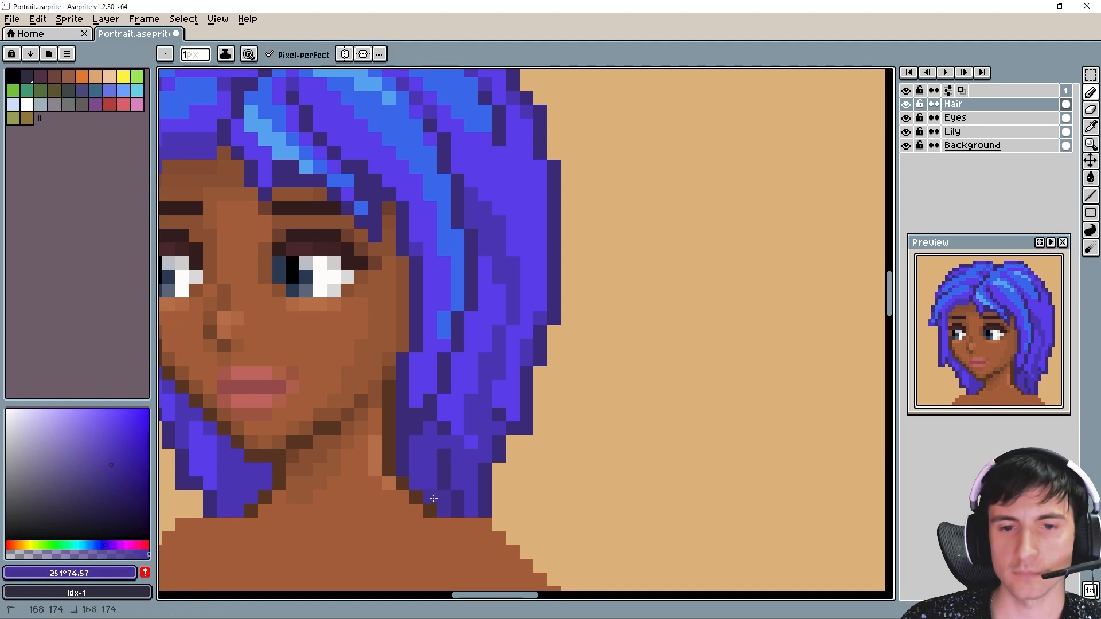
Paint a #4229af shadow strand from the lower end of the upper right blue strand towards the outer outline.
alt+click(474, 363)
scroll(523, 207, up, 3)
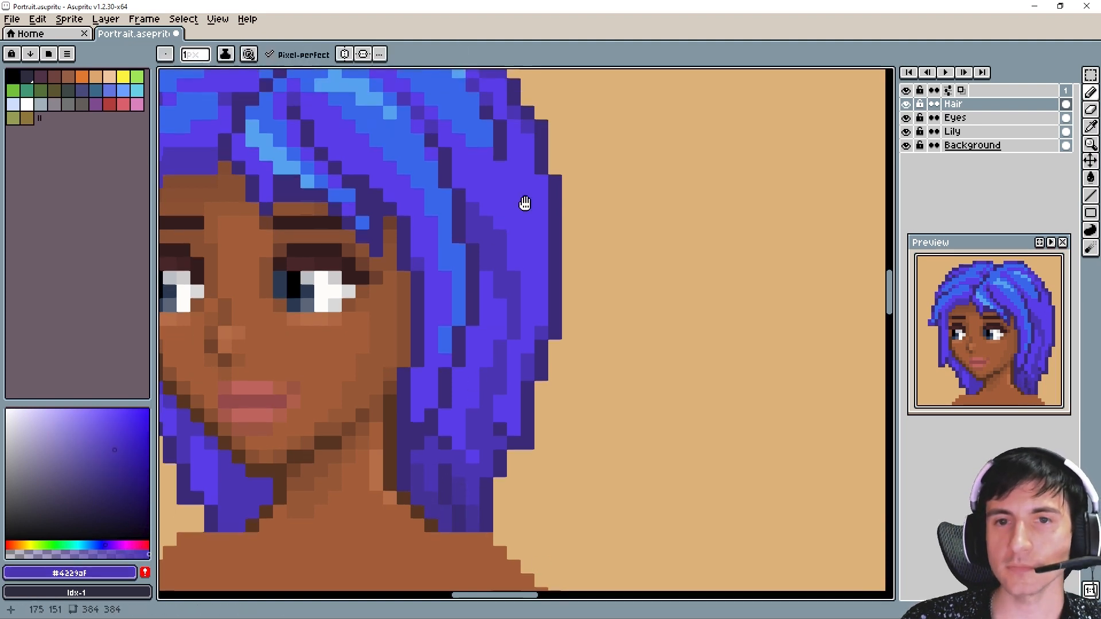
drag(493, 261, 548, 332)
scroll(548, 330, up, 1)
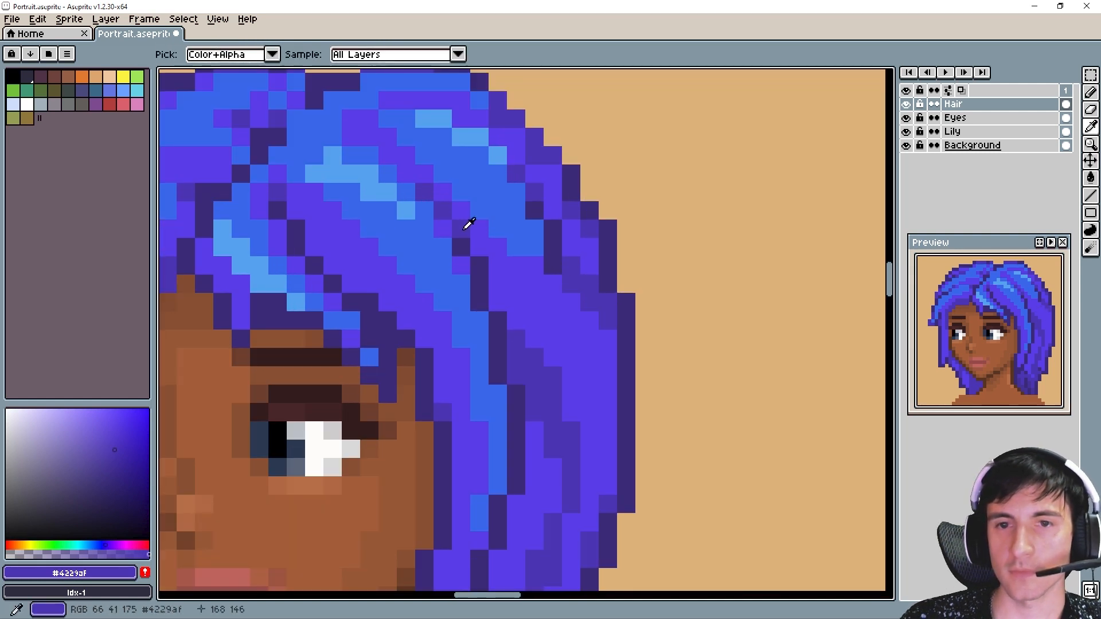
click(556, 265)
Draw a stepped #301e70 strand line below the upper right blue strand, running out to the right outline.
alt+click(479, 269)
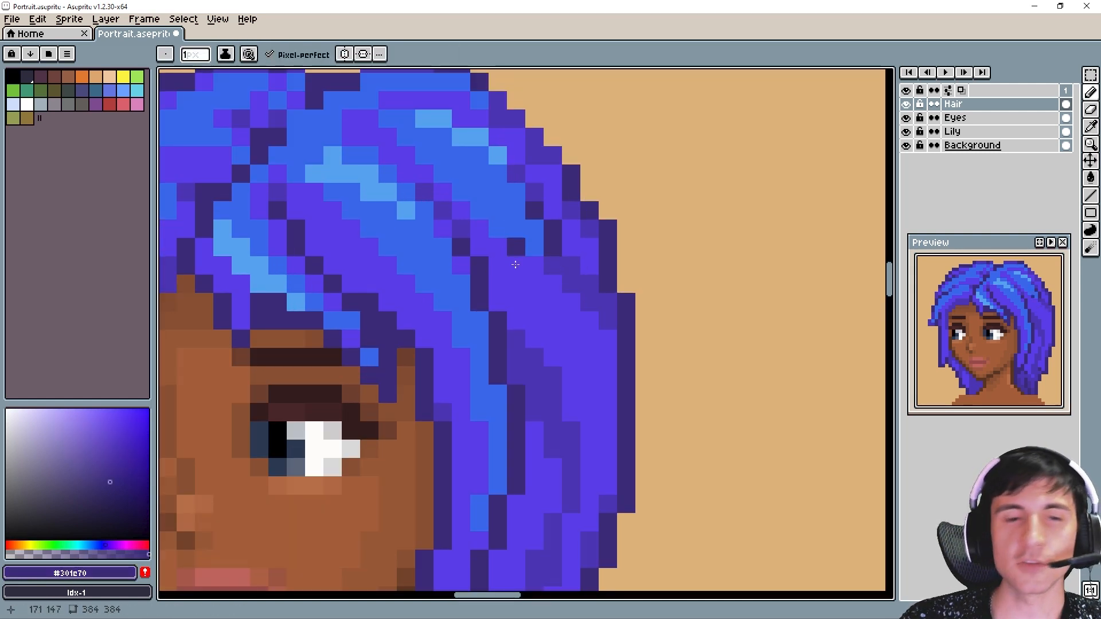
drag(568, 322, 562, 329)
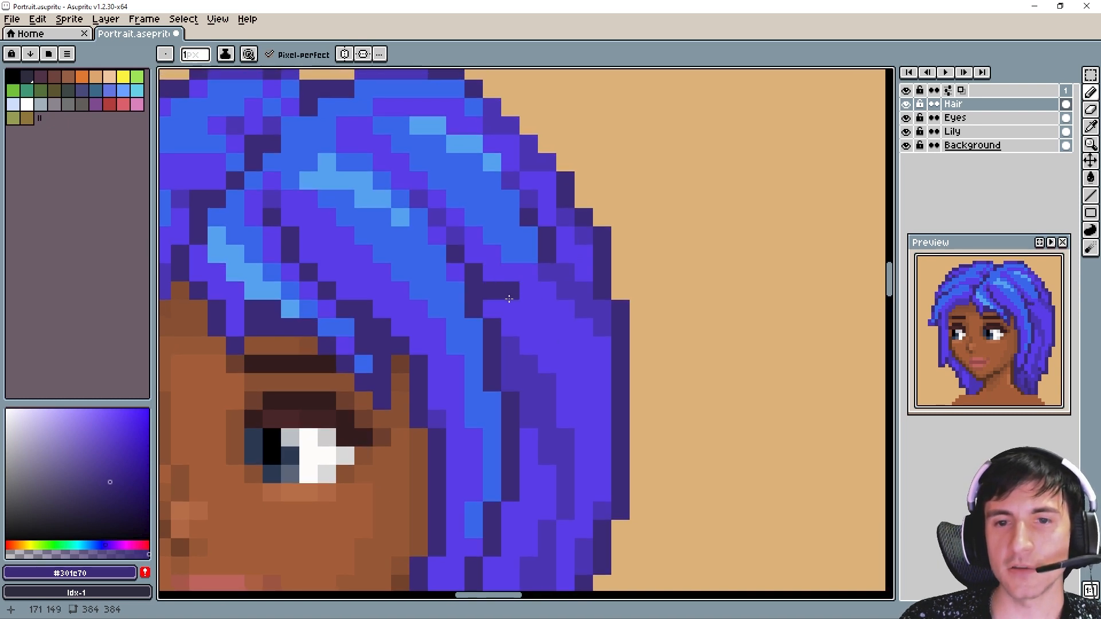
mouse_move(545, 327)
mouse_down()
mouse_move(568, 343)
mouse_move(601, 341)
mouse_up()
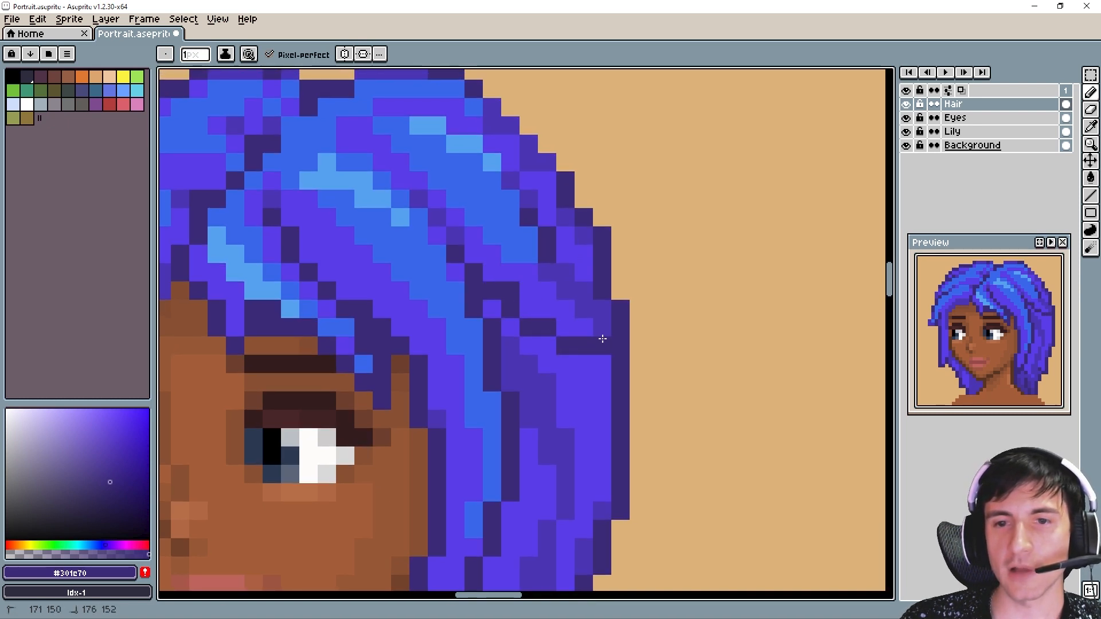
Extend the upper right blue strand outwards with #2e5eea and outline its flicked-out tip with #301e70.
alt+click(529, 246)
drag(540, 269, 570, 273)
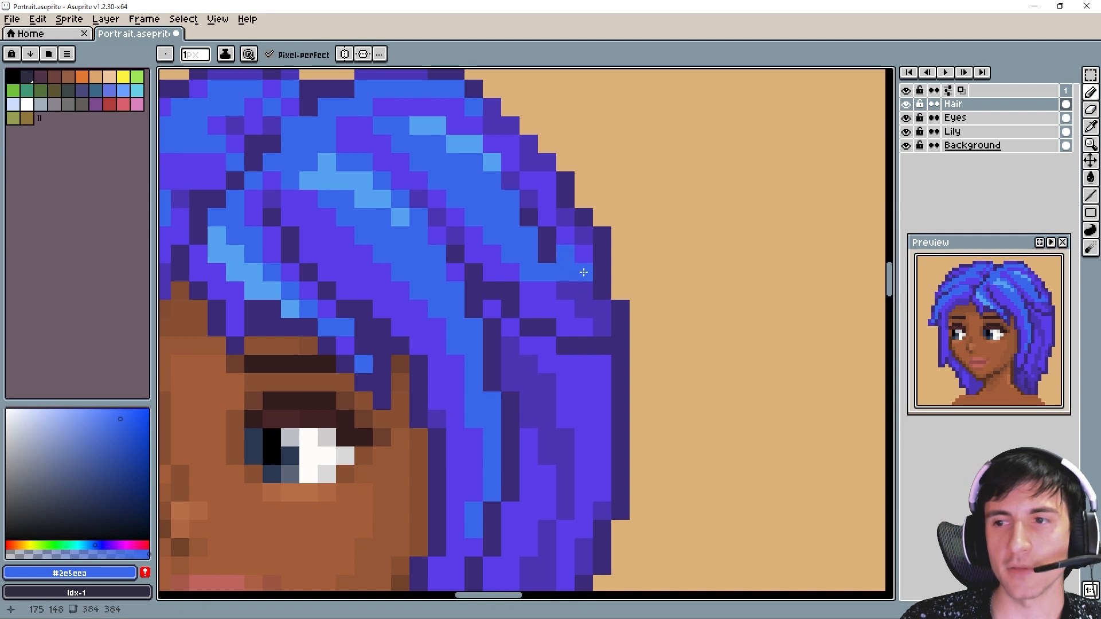
alt+click(546, 228)
click(566, 254)
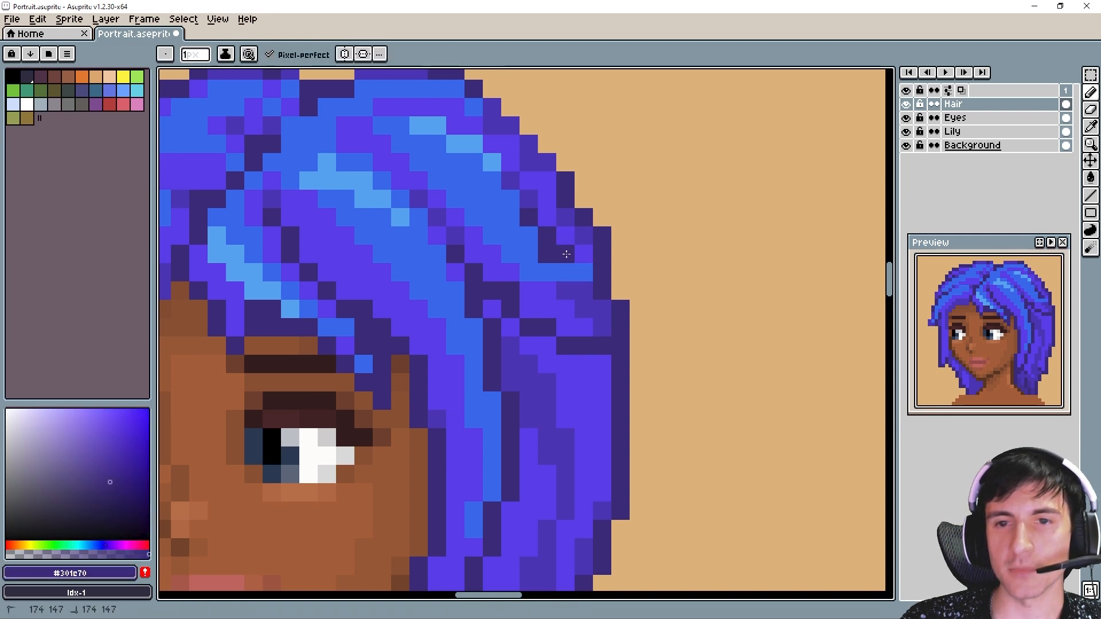
mouse_move(617, 269)
mouse_down()
mouse_move(618, 252)
mouse_move(615, 284)
mouse_up()
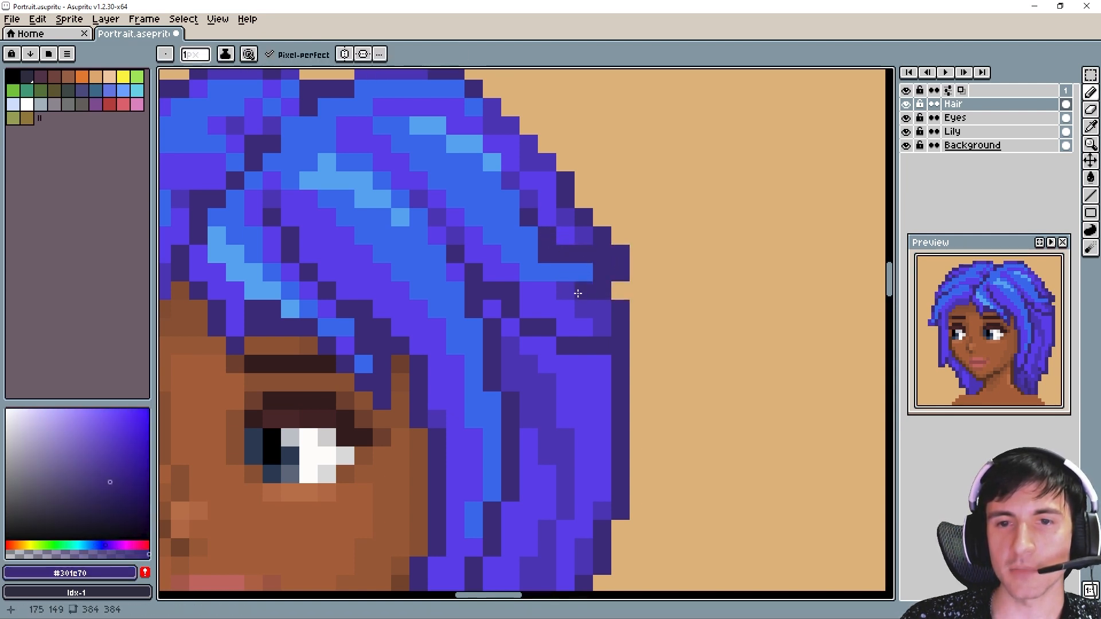
Trim the lower edge of the extended blue strand and lighten the area beneath it with #5032e6.
alt+click(582, 295)
click(529, 273)
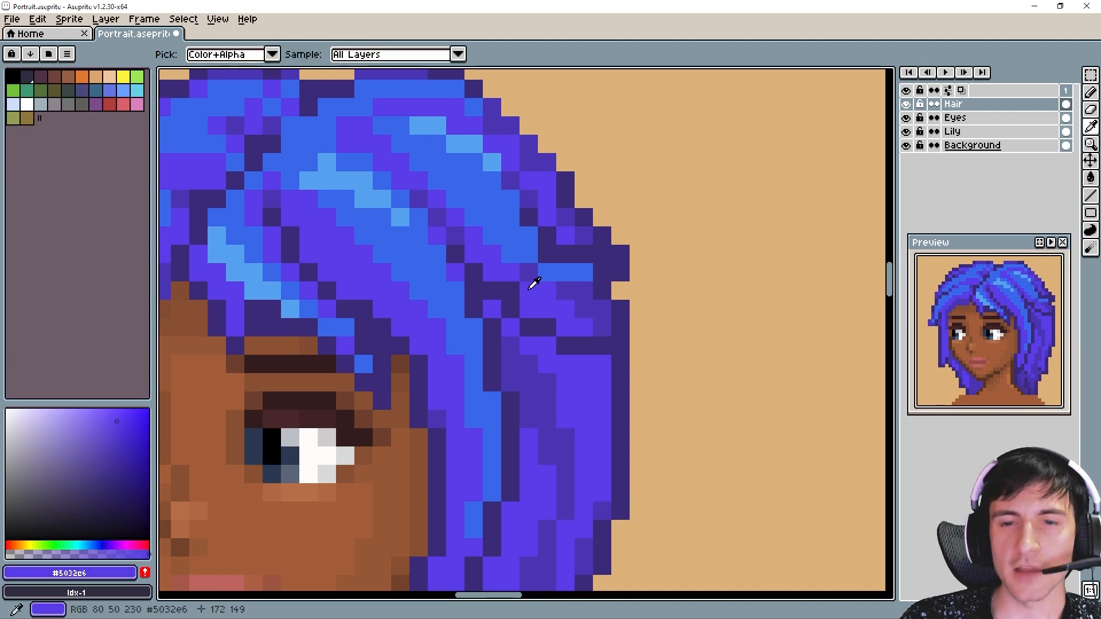
click(515, 288)
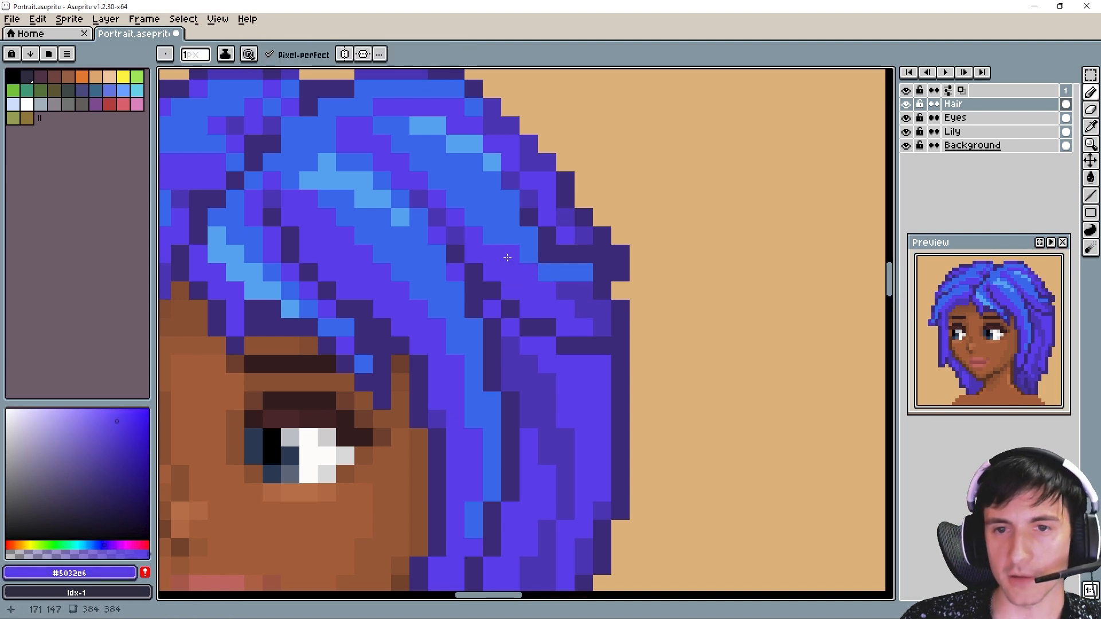
key(alt)
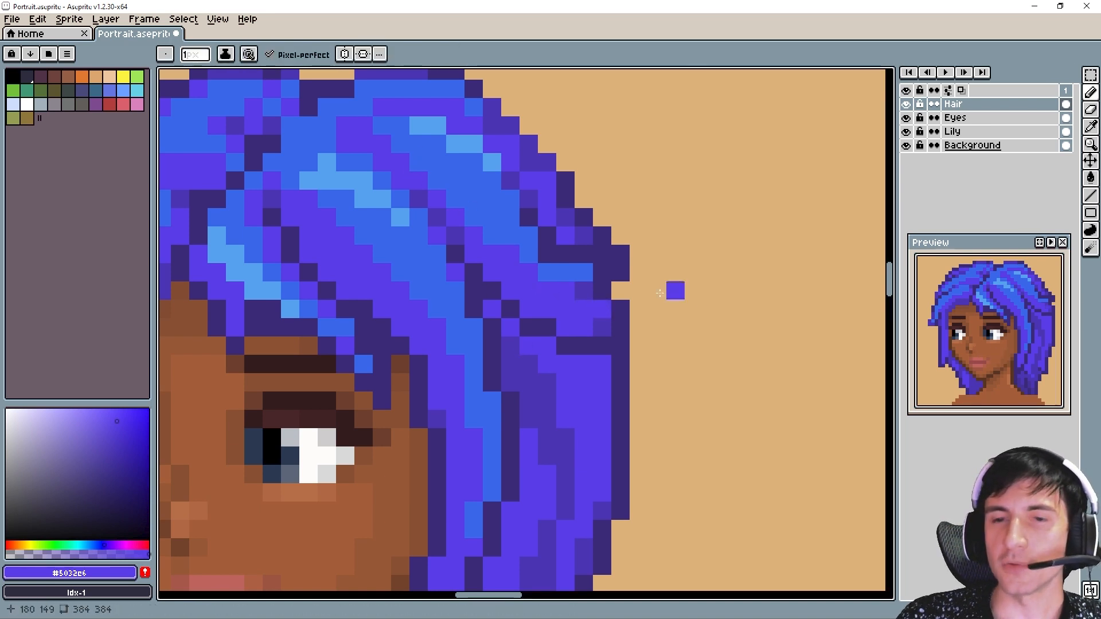
drag(631, 305, 587, 287)
Reshape the light-blue highlight on the upper right strand and trim its outer edge with #5032e6.
key(alt)
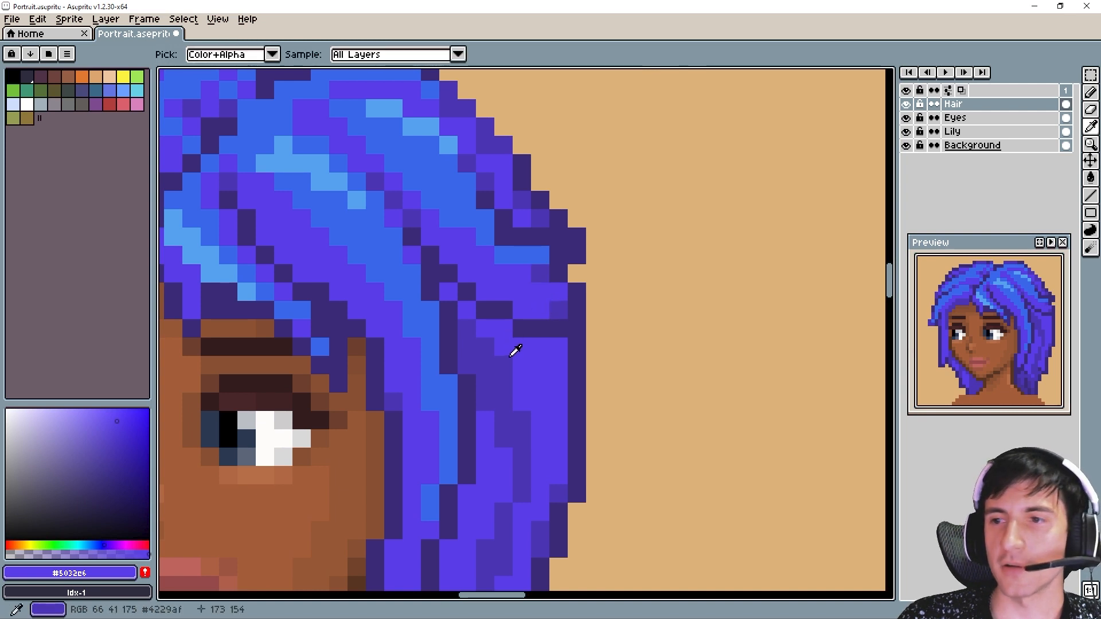
drag(460, 217, 491, 275)
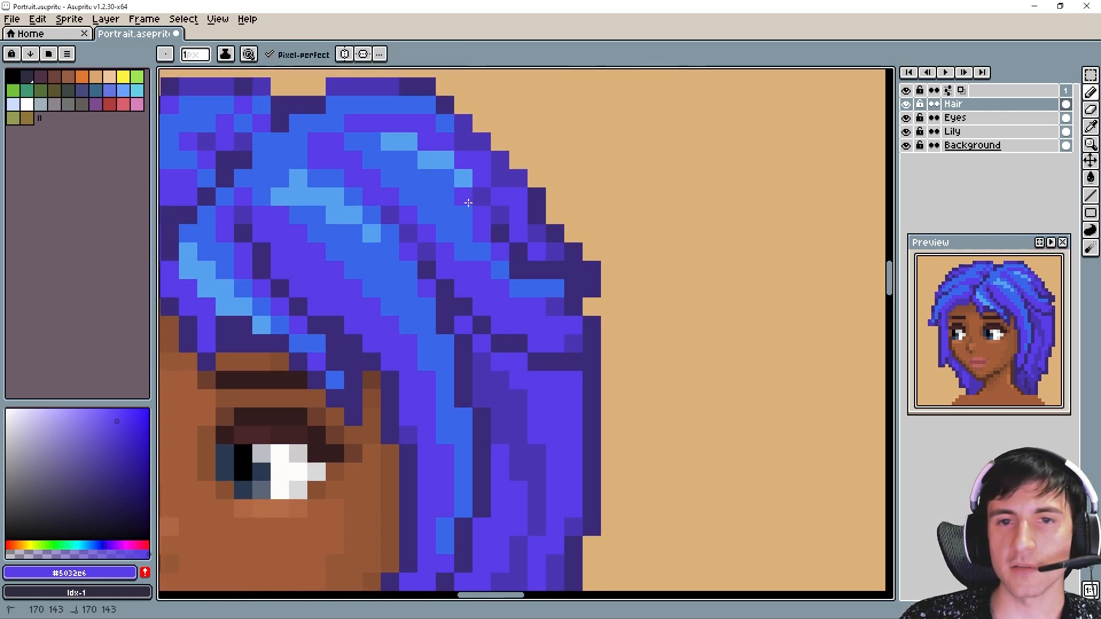
alt+click(464, 178)
click(446, 178)
alt+click(443, 134)
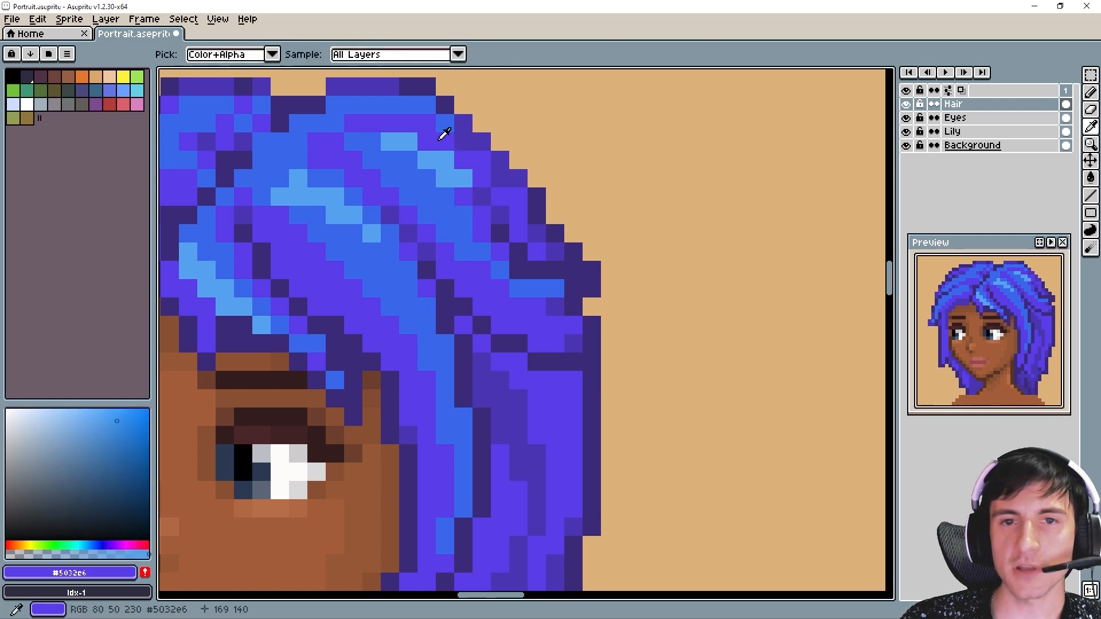
click(452, 155)
Thicken the dark line beneath the flicked-out right strand with #301e70.
key(alt)
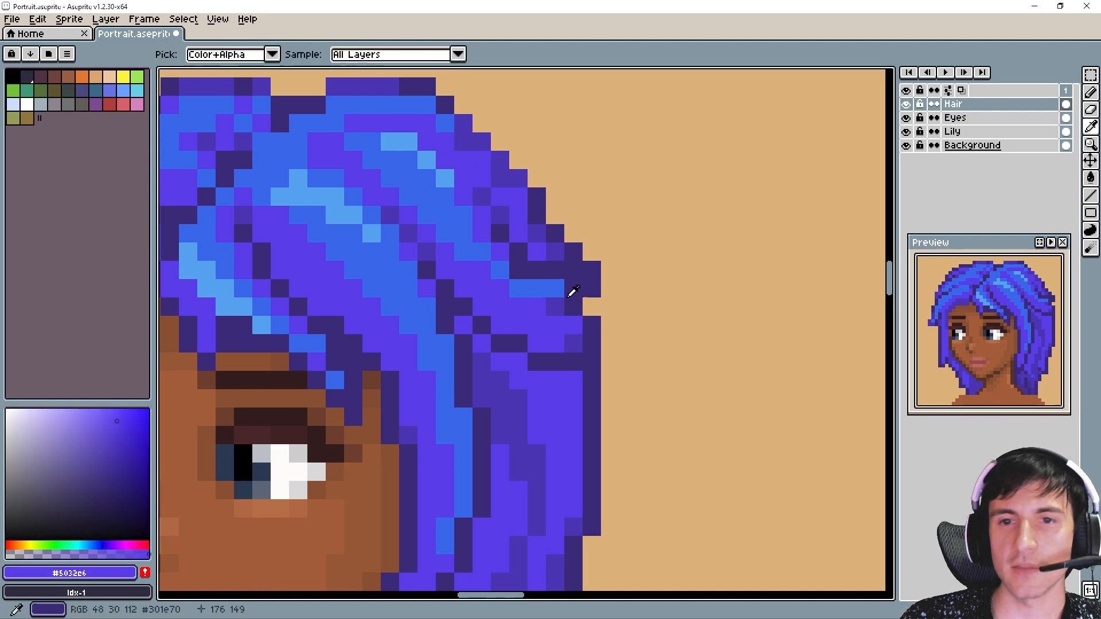
alt+click(545, 264)
mouse_move(499, 325)
mouse_down()
mouse_move(563, 325)
mouse_move(541, 339)
mouse_up()
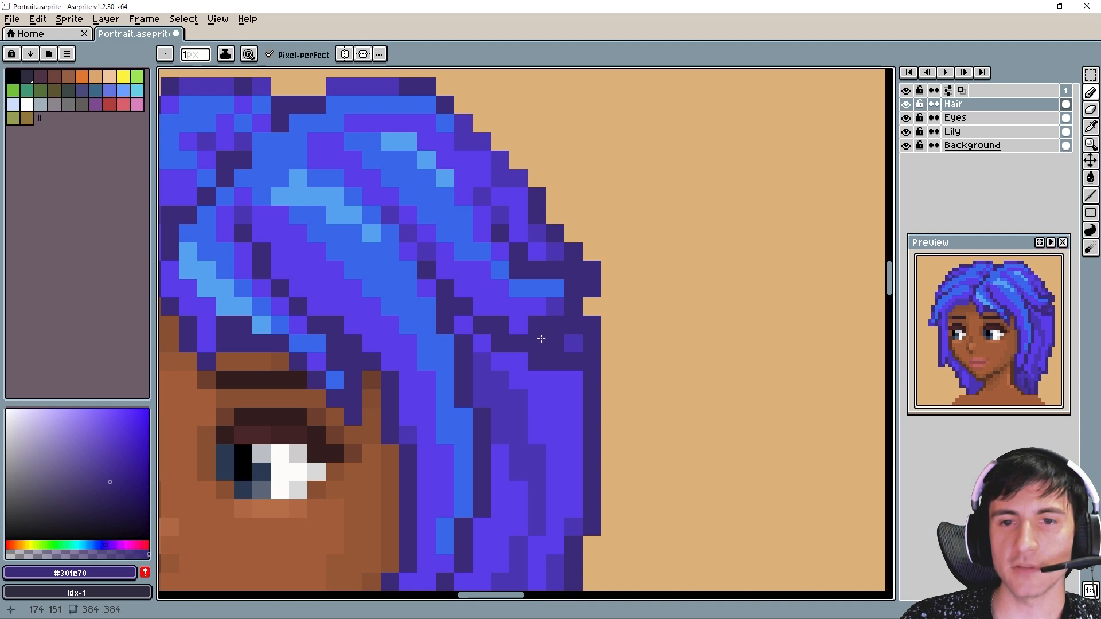
click(497, 315)
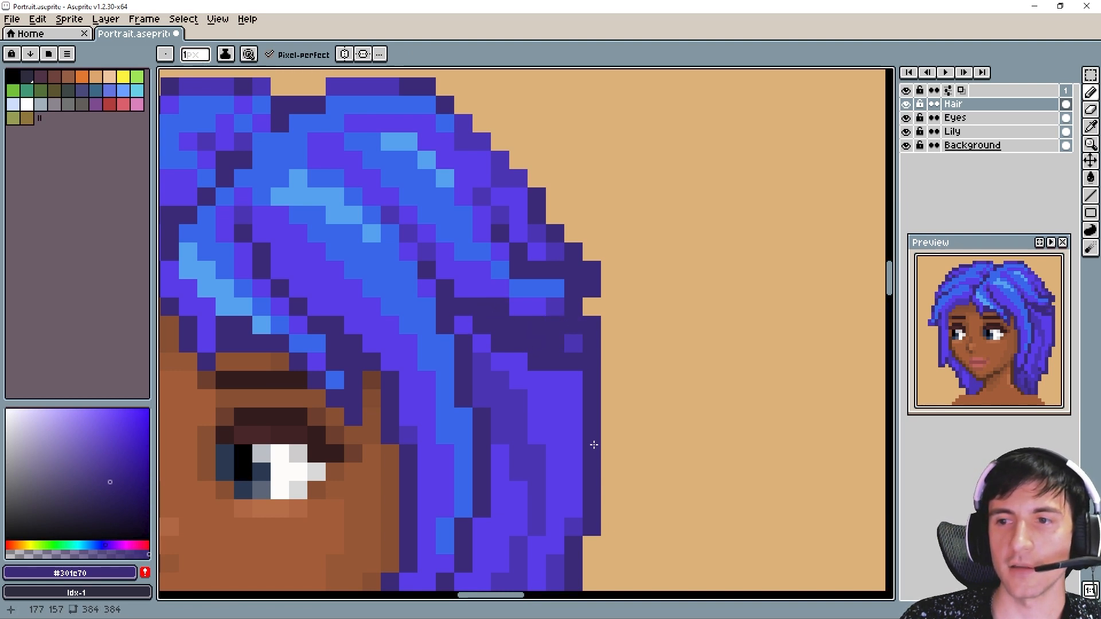
Thin the dark line under the flicked-out strand and shade the hair below it with #4229af.
alt+click(518, 406)
mouse_move(555, 361)
mouse_down()
mouse_move(568, 353)
mouse_move(546, 356)
mouse_move(494, 326)
mouse_up()
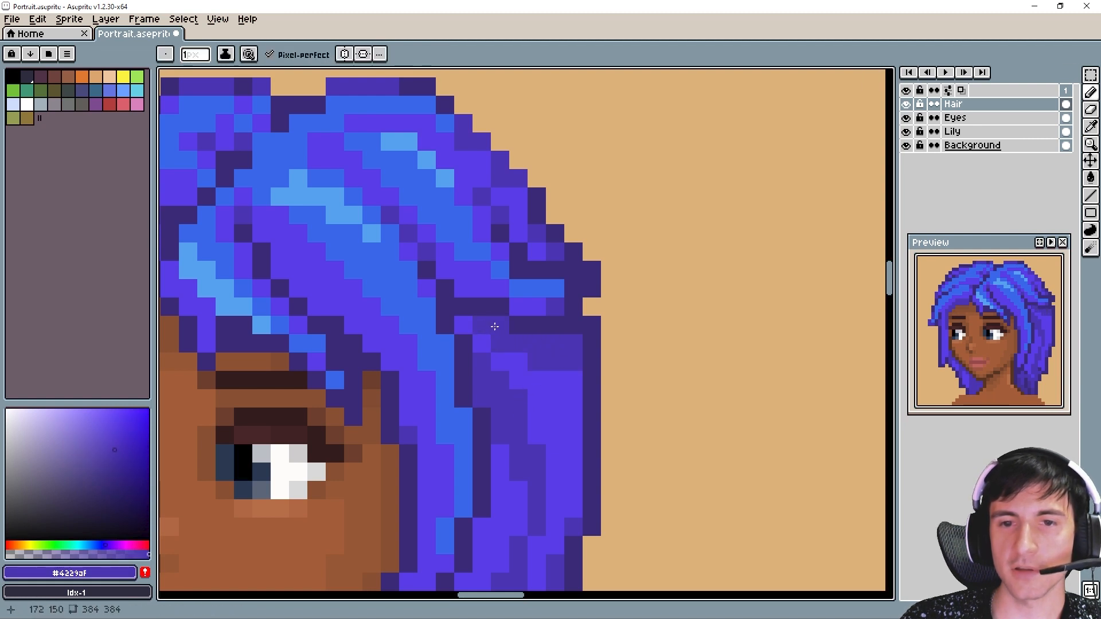
click(581, 379)
Erase the protruding outline pixels around the flicked-out strand on the hair's right edge.
key(e)
click(593, 325)
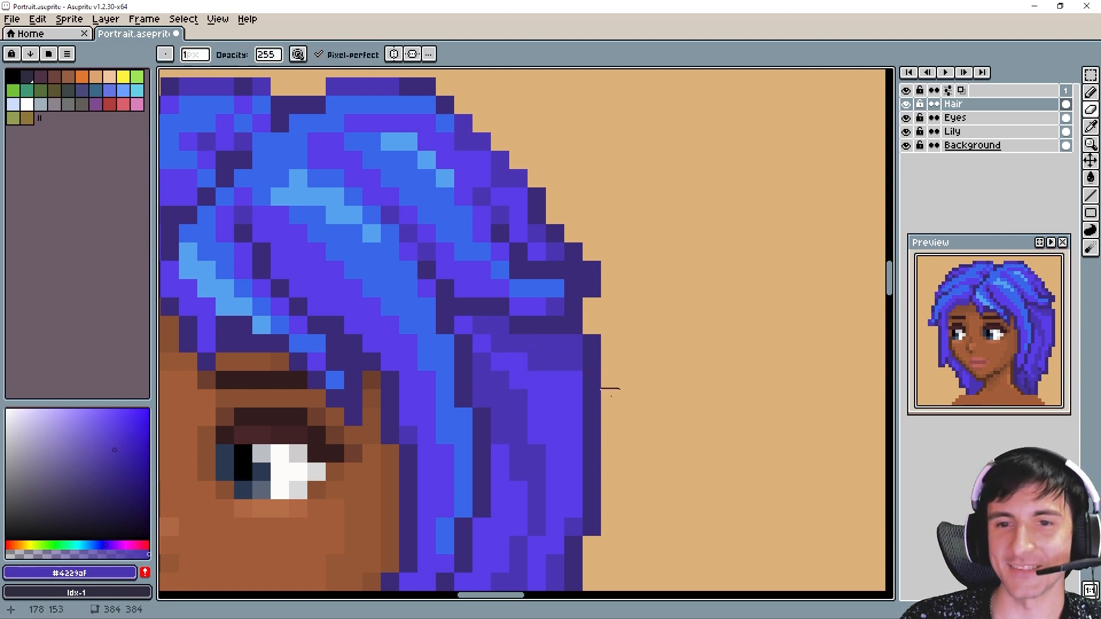
drag(592, 290, 592, 270)
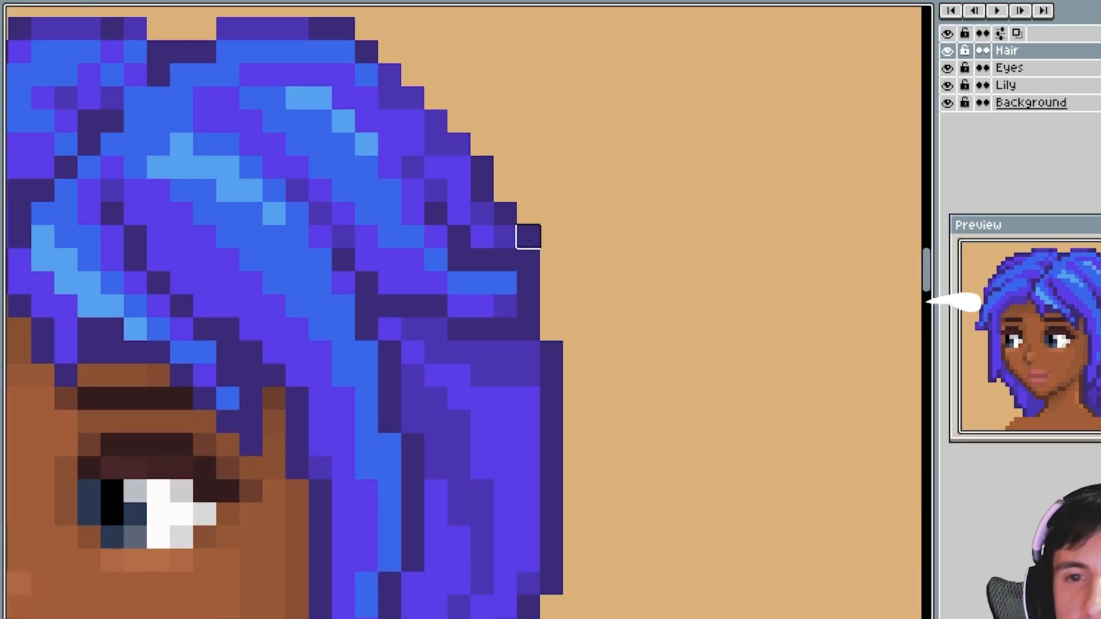
click(573, 252)
Repaint the tip of the flicked-out right strand one pixel further out and lower with #301e70.
key(alt)
click(505, 236)
click(549, 306)
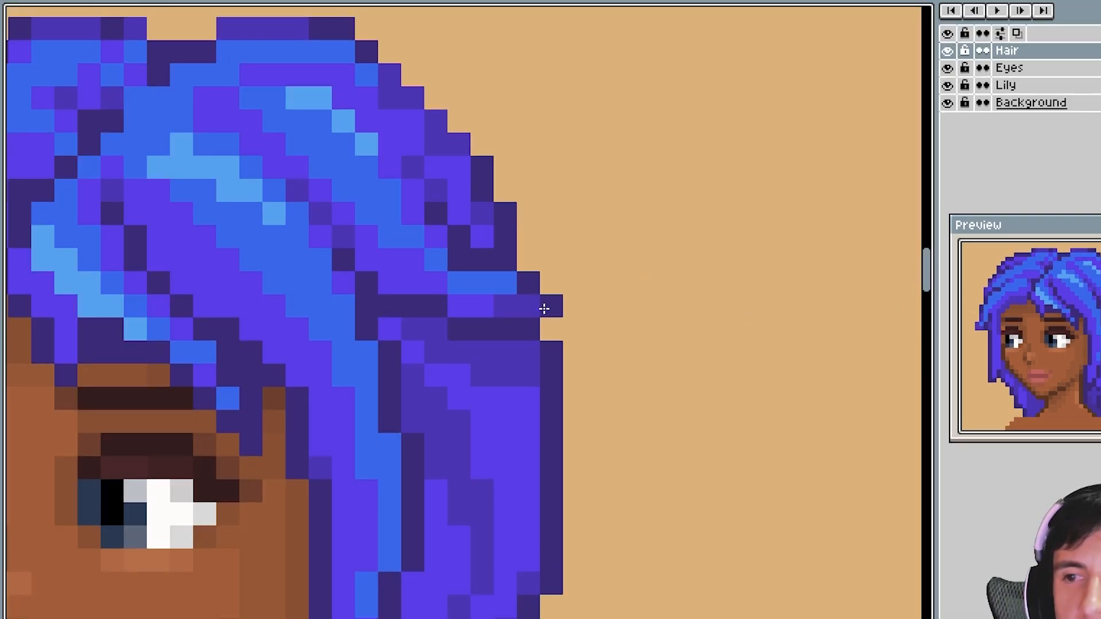
Replace the blue highlight on the flicked-out right strand with violet shades and break up the dark line beneath it.
drag(591, 334, 633, 311)
mouse_move(455, 305)
mouse_down()
mouse_move(504, 339)
mouse_move(569, 327)
mouse_up()
alt+click(501, 281)
mouse_move(470, 280)
mouse_down()
mouse_move(497, 272)
mouse_move(447, 241)
mouse_up()
alt+click(539, 275)
drag(500, 326, 560, 304)
drag(477, 304, 455, 281)
alt+click(437, 248)
drag(455, 236, 567, 303)
Remove the flicked-out tip and redraw the hair's right outline with #301e70 so it steps down smoothly.
alt+click(525, 242)
mouse_move(523, 258)
mouse_down()
mouse_move(514, 258)
mouse_move(588, 309)
mouse_up()
drag(569, 258, 593, 328)
alt+click(542, 318)
click(523, 282)
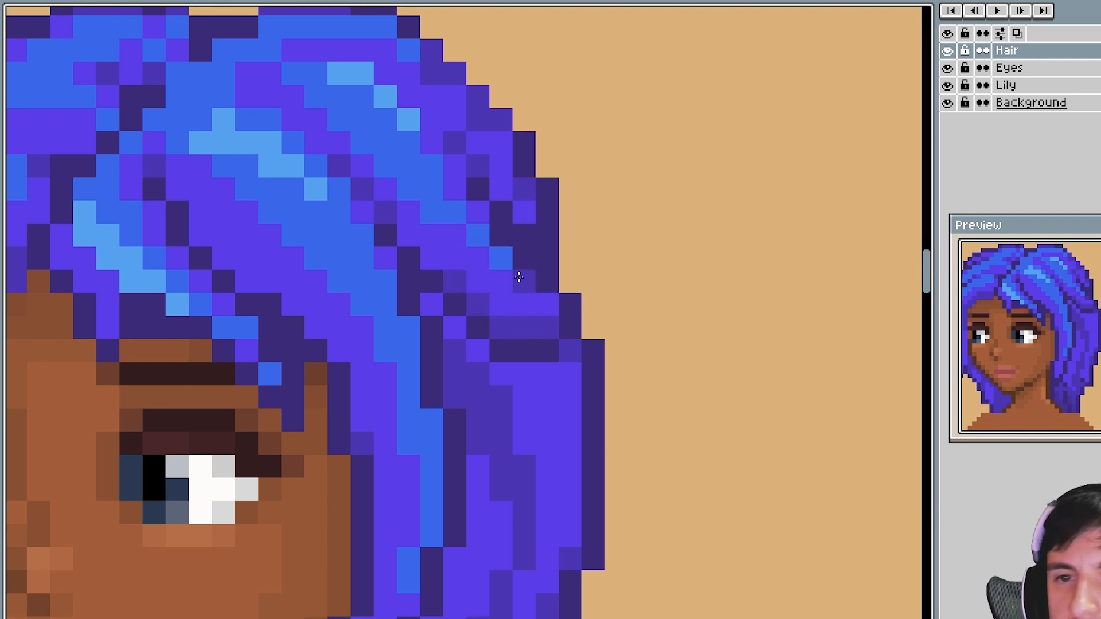
Replace the horizontal dark line on the right side of the hair with downward-running dark strand segments and violet shading.
mouse_move(477, 189)
mouse_down()
mouse_move(523, 234)
mouse_move(529, 330)
mouse_move(560, 334)
mouse_up()
alt+click(506, 242)
alt+click(566, 353)
scroll(1063, 389, down, 1)
mouse_move(504, 295)
mouse_down()
mouse_move(533, 258)
mouse_move(542, 415)
mouse_move(532, 298)
mouse_up()
alt+click(528, 261)
click(531, 311)
alt+click(511, 289)
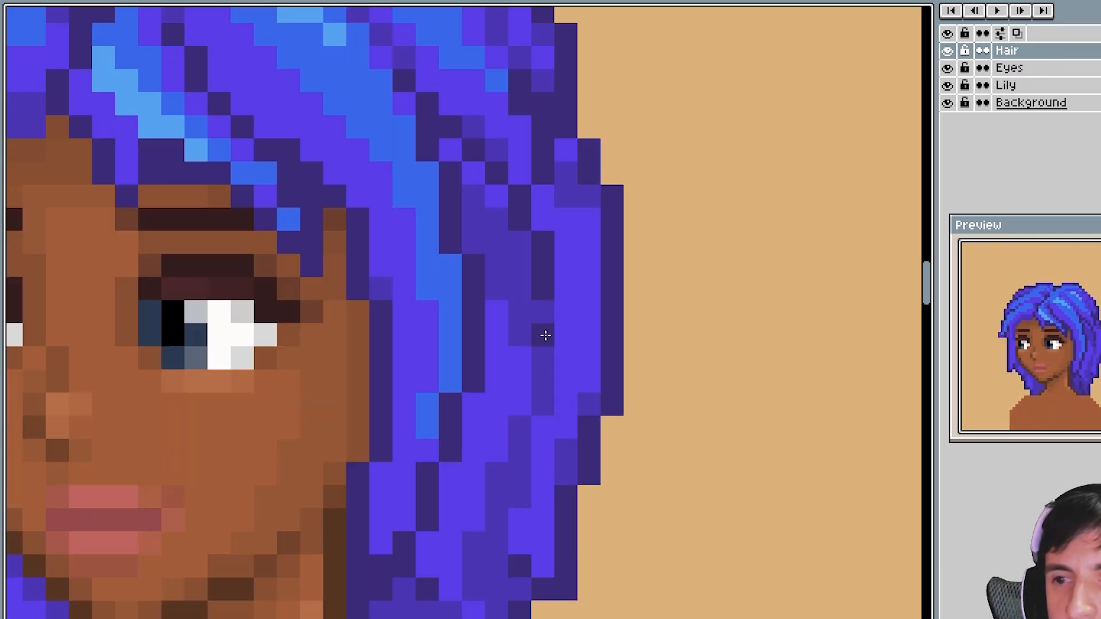
Shift the dark strand divider closer to the hair's right edge and fill the area inside it with mid-purple shadow.
drag(564, 336, 579, 409)
alt+click(541, 338)
click(557, 334)
alt+click(543, 292)
mouse_move(563, 343)
mouse_down()
mouse_move(548, 299)
mouse_move(552, 361)
mouse_move(513, 388)
mouse_up()
alt+click(500, 239)
drag(499, 262, 521, 308)
alt+click(540, 218)
mouse_move(531, 211)
mouse_down()
mouse_move(534, 305)
mouse_move(505, 266)
mouse_move(538, 282)
mouse_move(550, 194)
mouse_move(534, 222)
mouse_up()
alt+click(508, 250)
alt+click(575, 330)
scroll(1052, 408, up, 2)
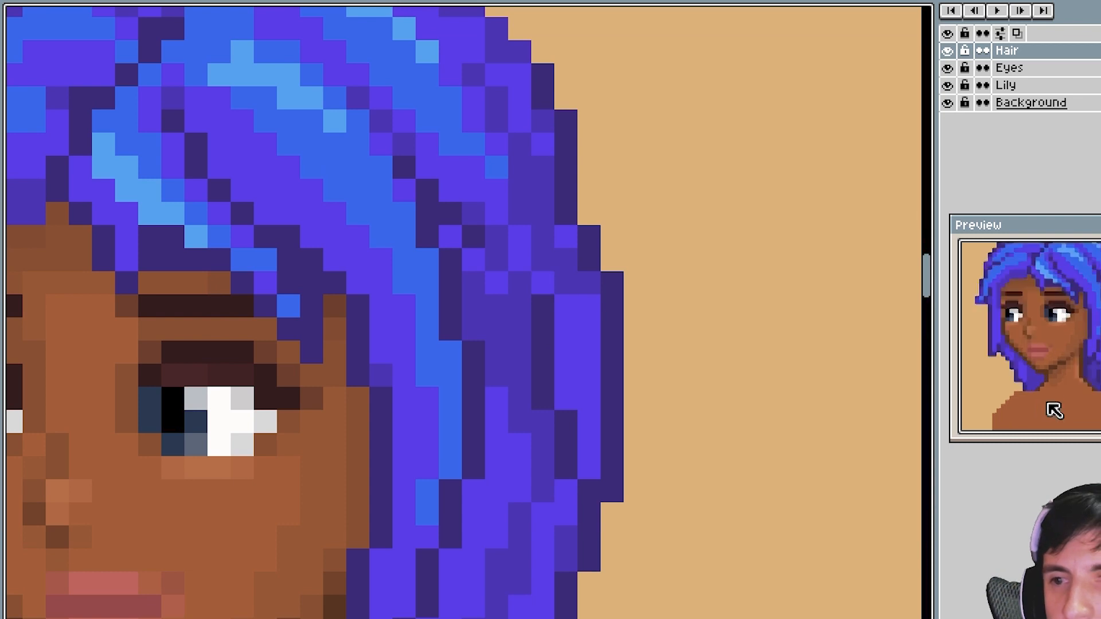
Add #2e5eea highlights to the lower right strands and a vertical one along the outermost right strand.
scroll(600, 357, down, 2)
scroll(550, 408, up, 1)
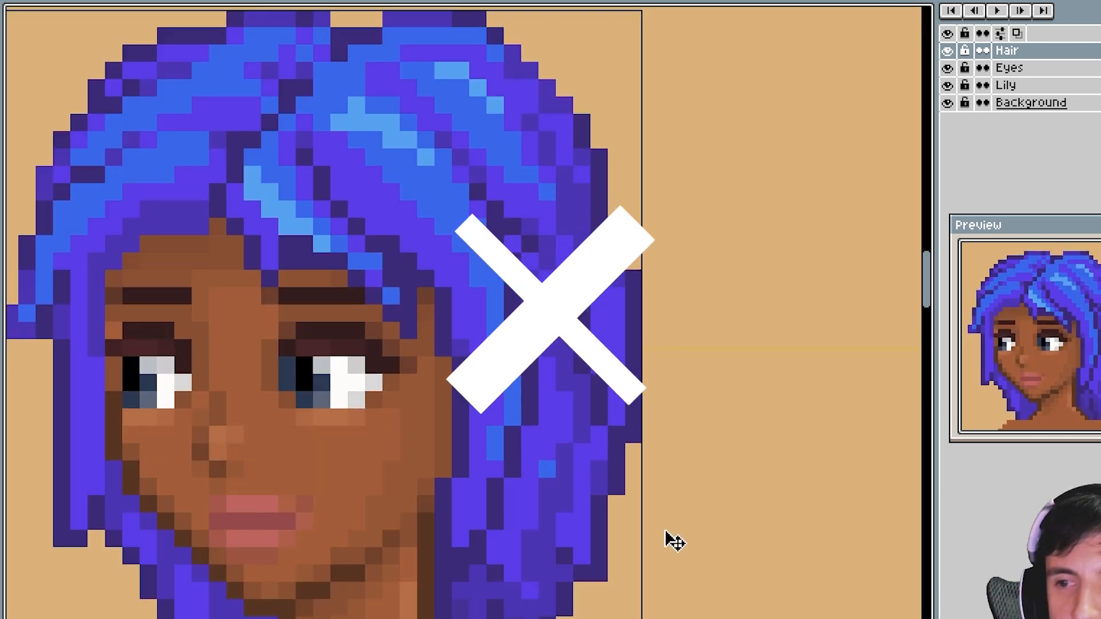
scroll(593, 465, down, 1)
mouse_move(594, 468)
mouse_down()
mouse_move(579, 442)
mouse_move(607, 413)
mouse_move(594, 418)
mouse_move(597, 405)
mouse_up()
scroll(613, 419, up, 1)
mouse_move(576, 358)
mouse_down()
mouse_move(559, 413)
mouse_move(608, 381)
mouse_up()
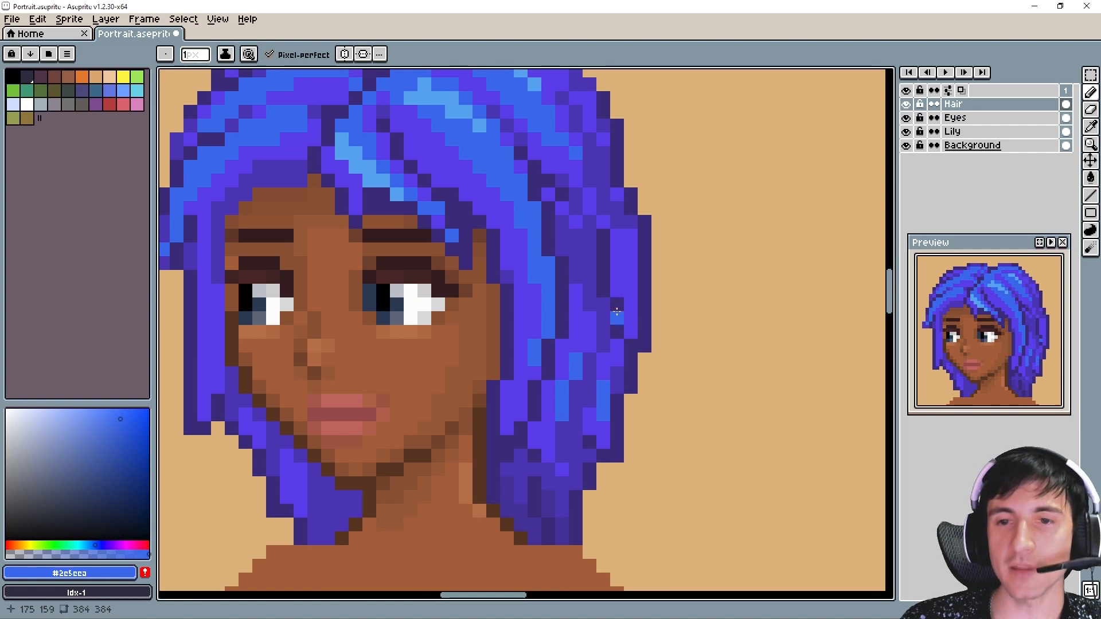
mouse_move(617, 311)
mouse_down()
mouse_move(631, 258)
mouse_move(618, 232)
mouse_up()
scroll(963, 389, down, 1)
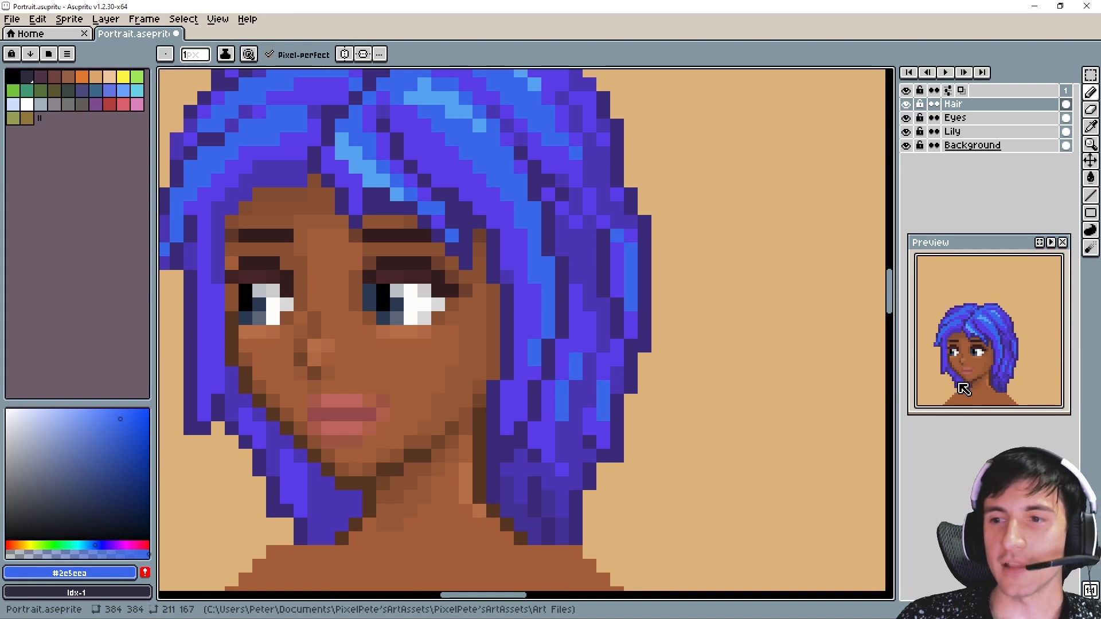
scroll(963, 388, up, 1)
scroll(705, 367, up, 2)
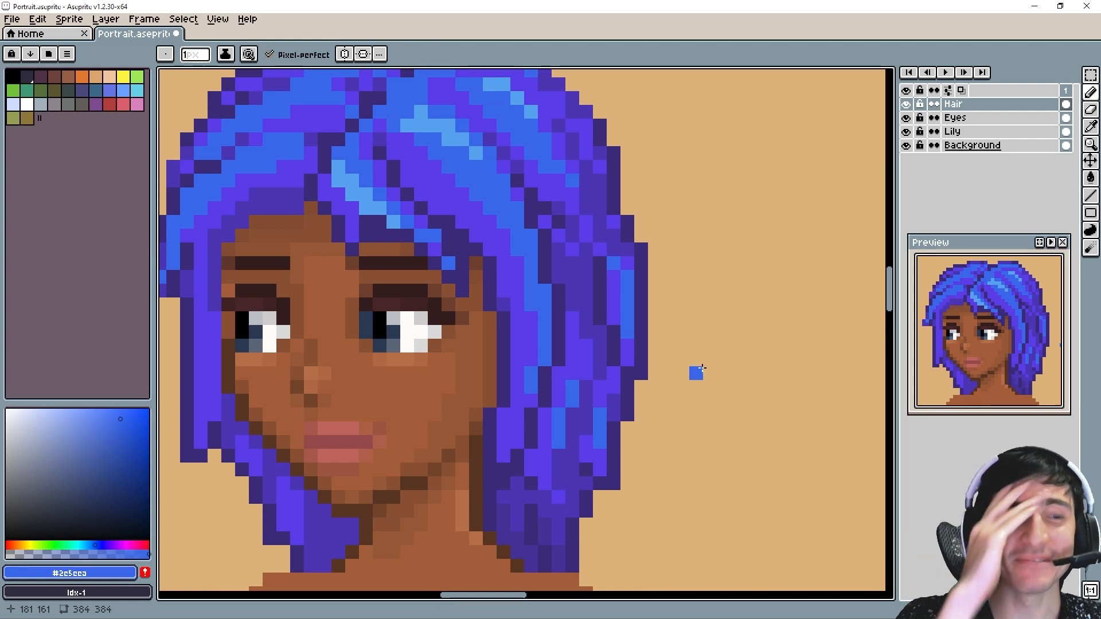
Try lighter #4c9bed highlights on the lower and outermost right strands, and undo them.
alt+click(449, 118)
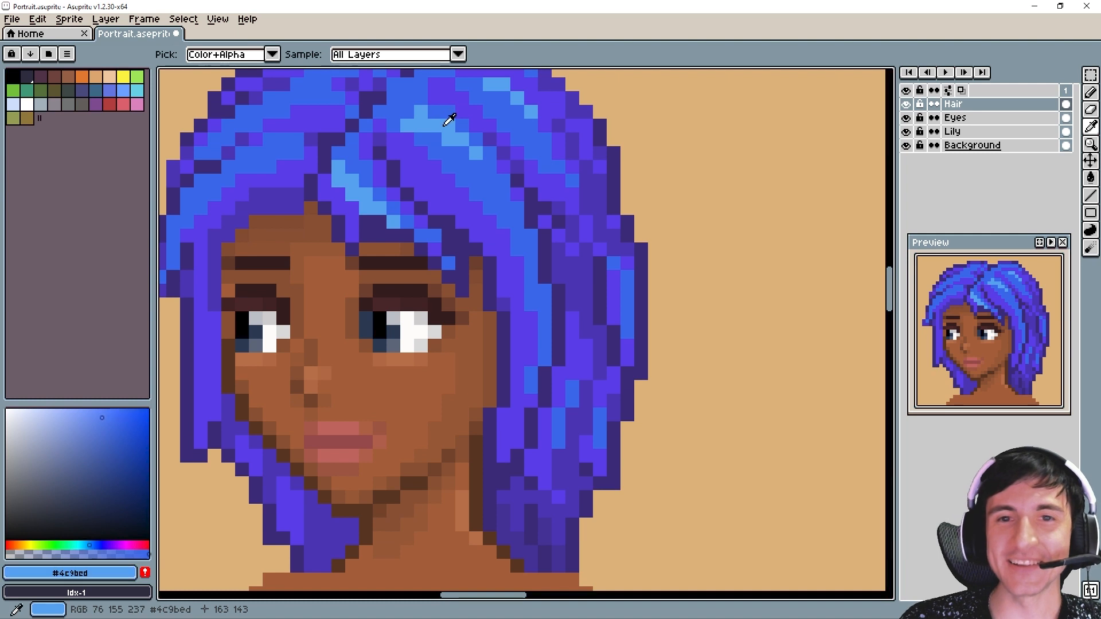
mouse_move(547, 346)
mouse_down()
mouse_move(531, 376)
mouse_move(568, 393)
mouse_move(552, 432)
mouse_move(600, 428)
mouse_up()
click(640, 291)
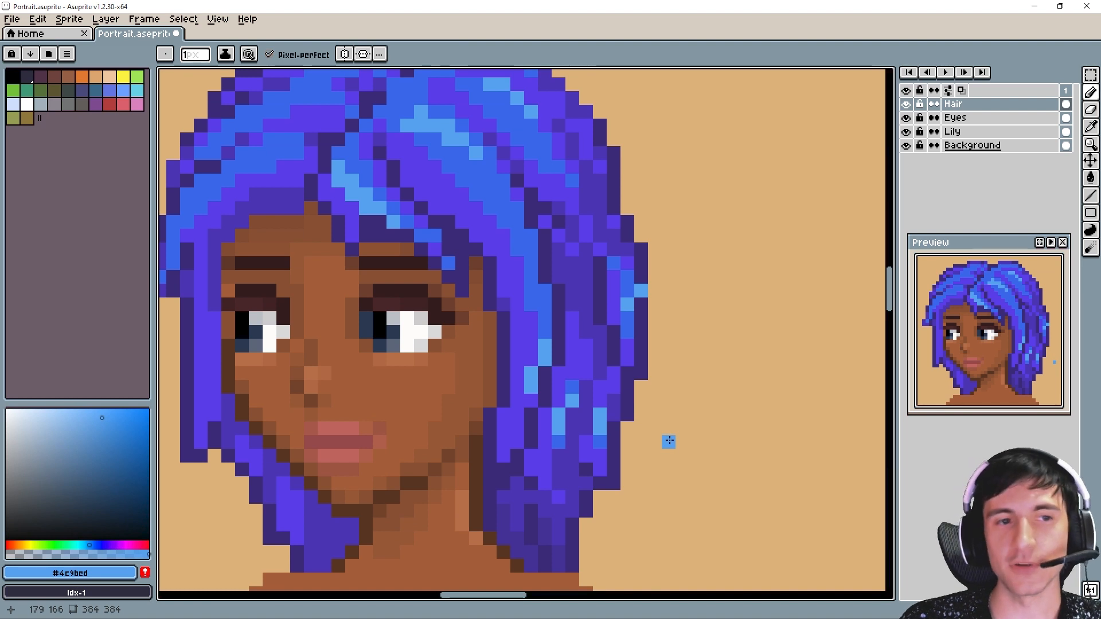
key(ctrl+z)
key(ctrl+z)
key(ctrl+z)
key(ctrl+z)
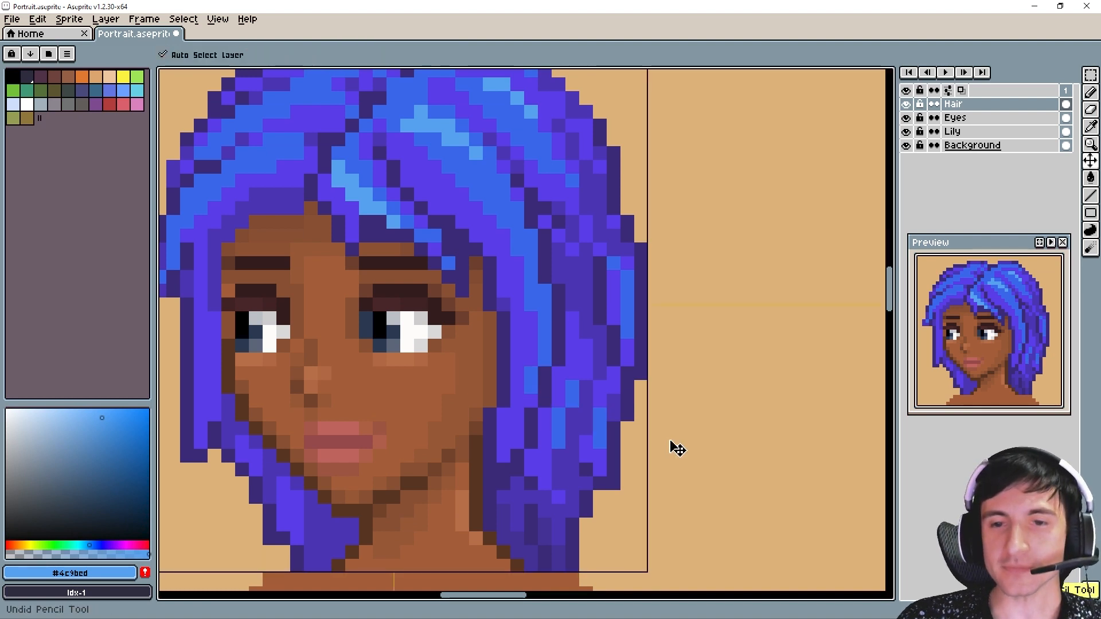
Add #4c9bed highlights along the upper strands on both sides of the hair parting.
drag(479, 264, 496, 327)
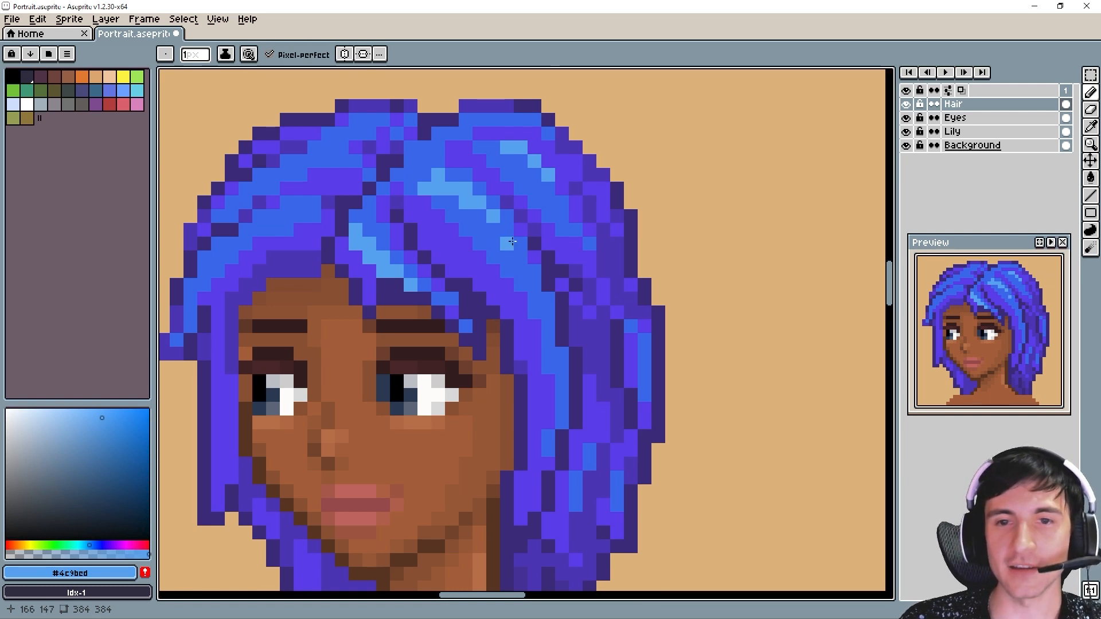
click(519, 244)
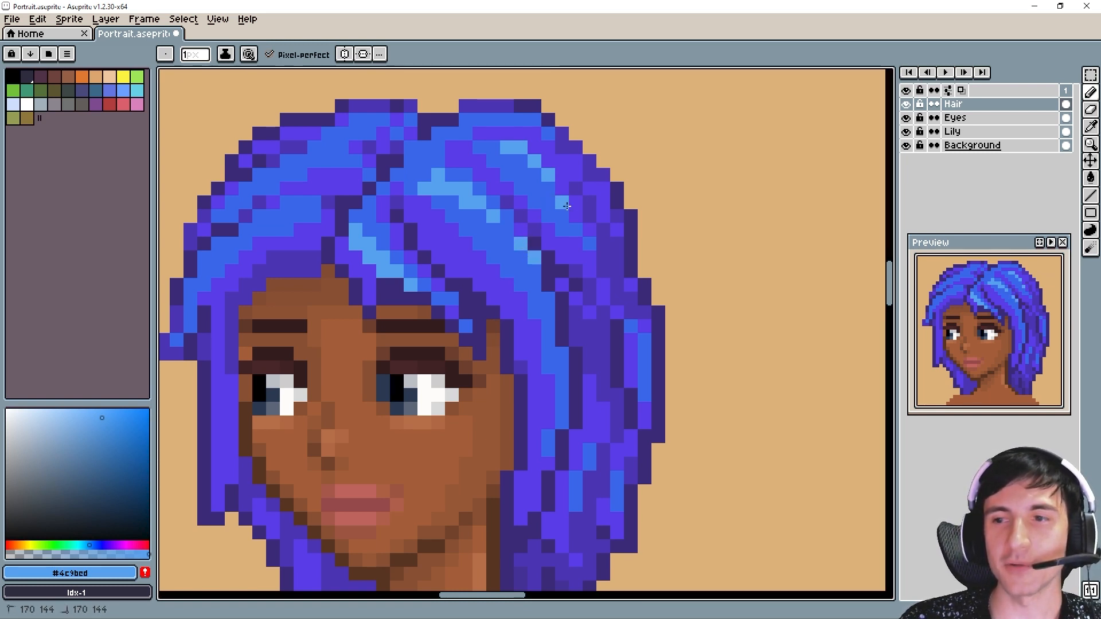
drag(364, 208, 583, 230)
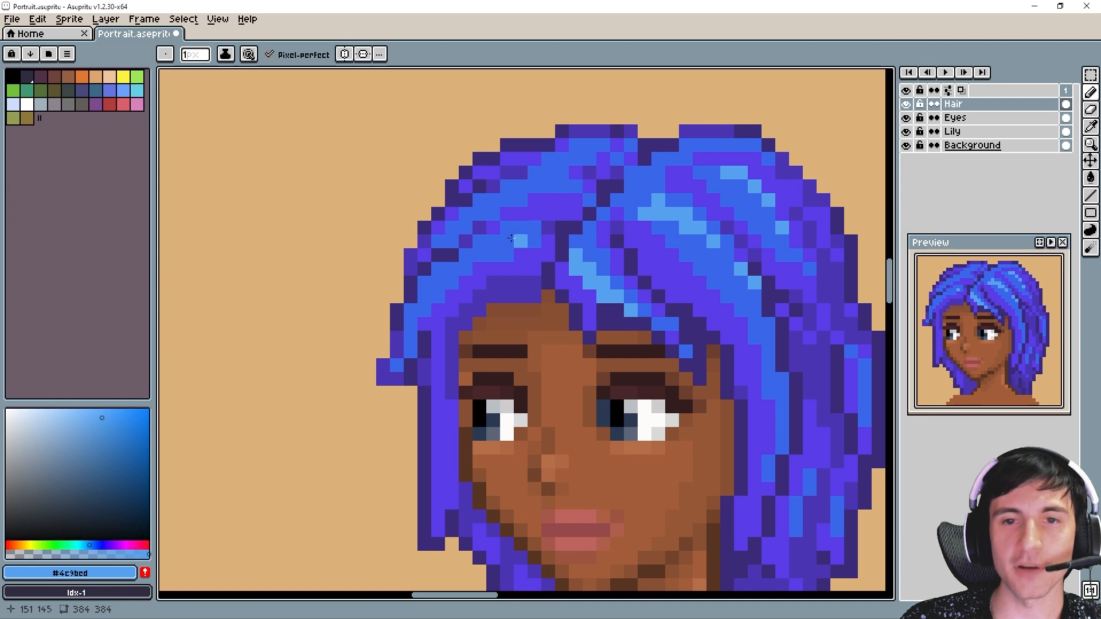
click(480, 243)
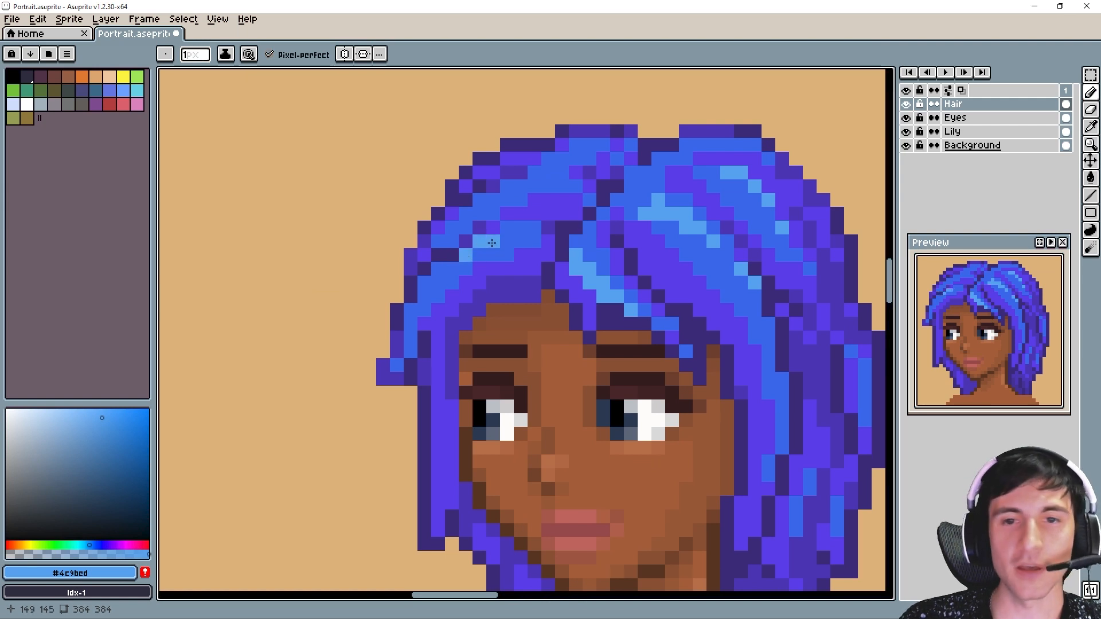
click(467, 237)
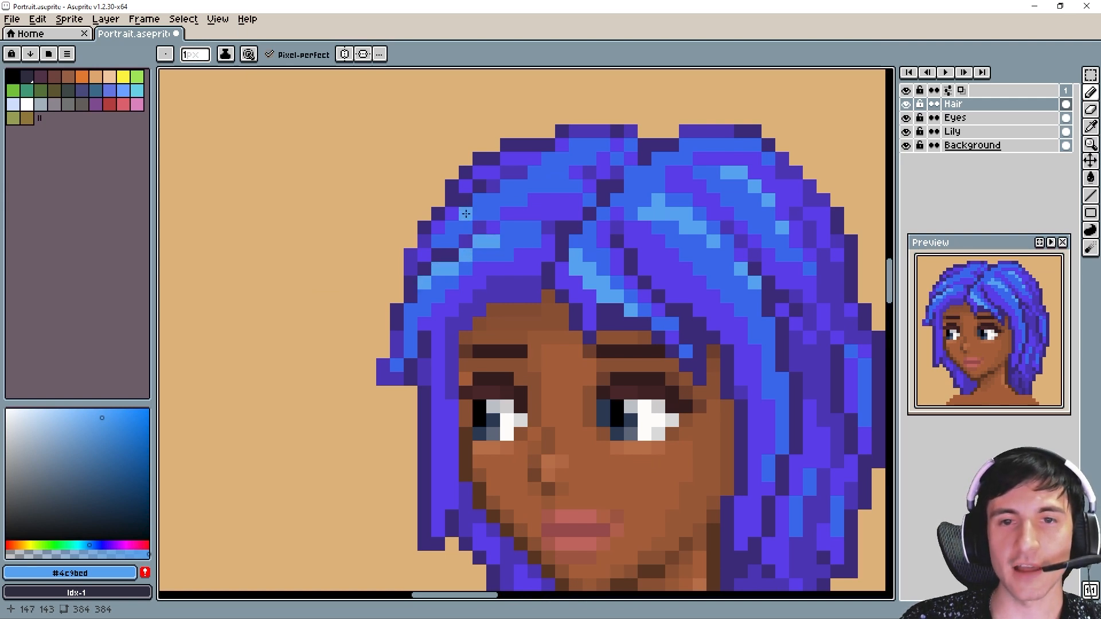
drag(520, 183, 590, 146)
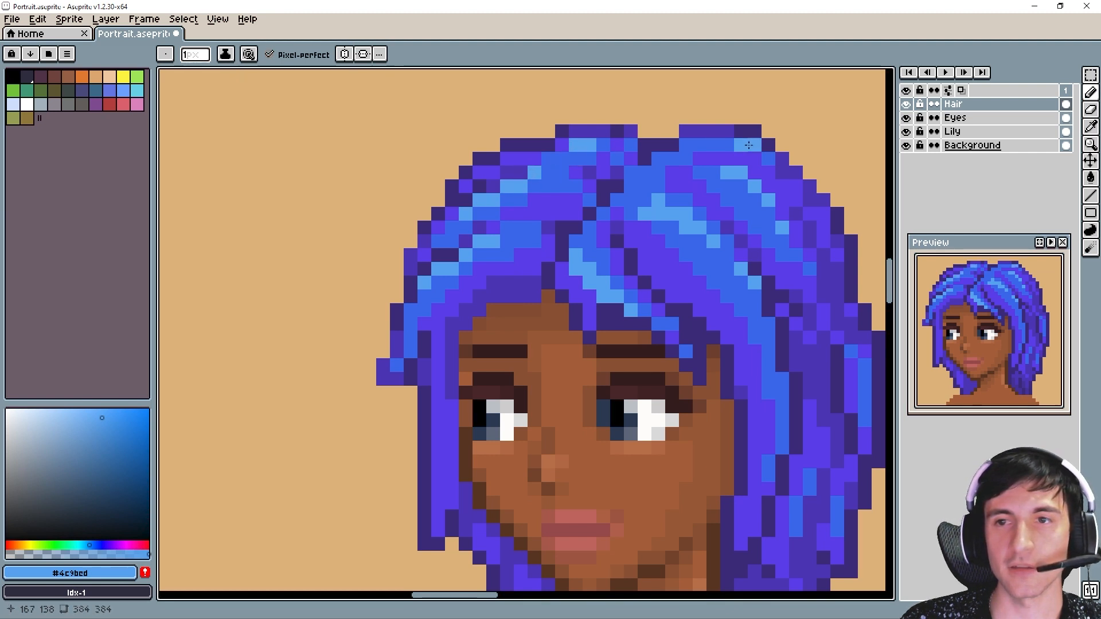
click(769, 157)
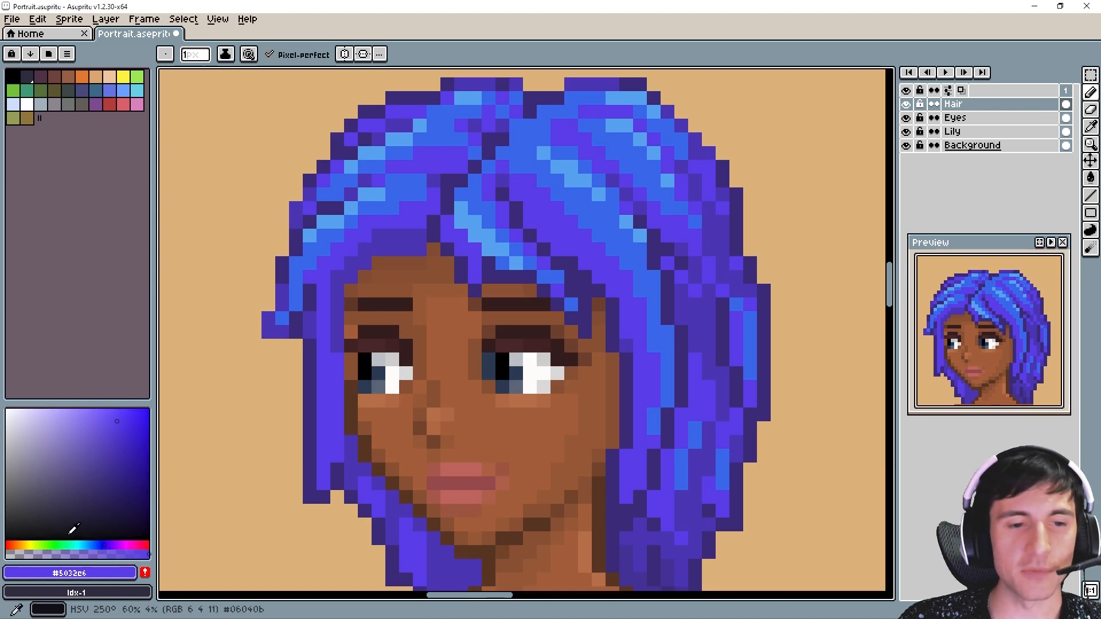
Circle the right hair mass, the lower left face area and the left fringe in red as temporary marks, undoing them.
click(7, 544)
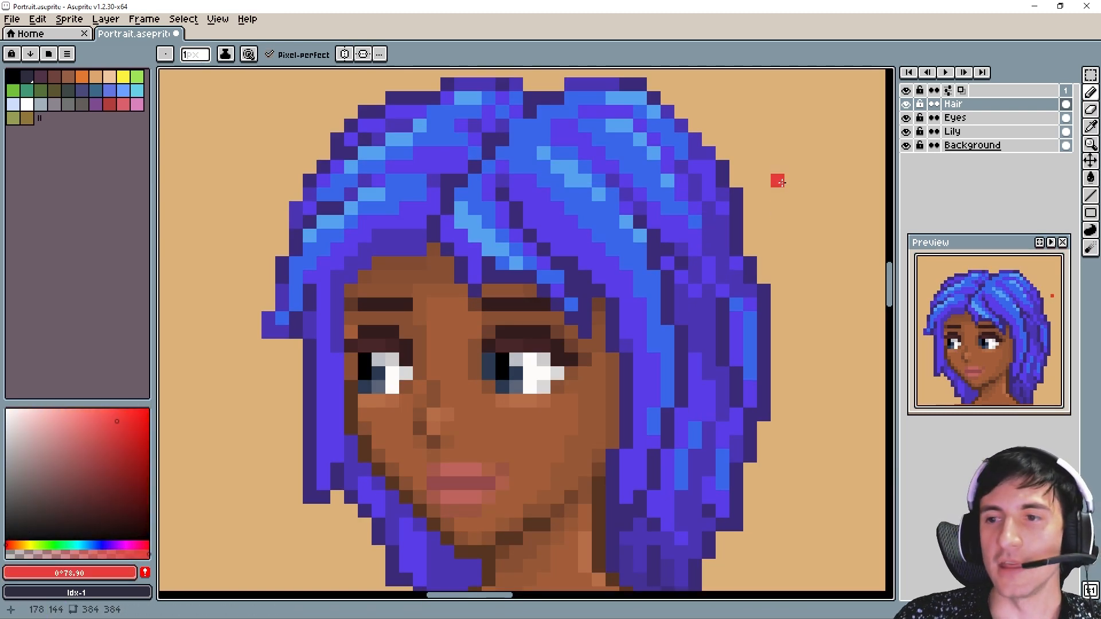
mouse_move(782, 182)
mouse_down()
mouse_move(584, 264)
mouse_move(628, 439)
mouse_move(799, 398)
mouse_move(789, 255)
mouse_move(695, 207)
mouse_up()
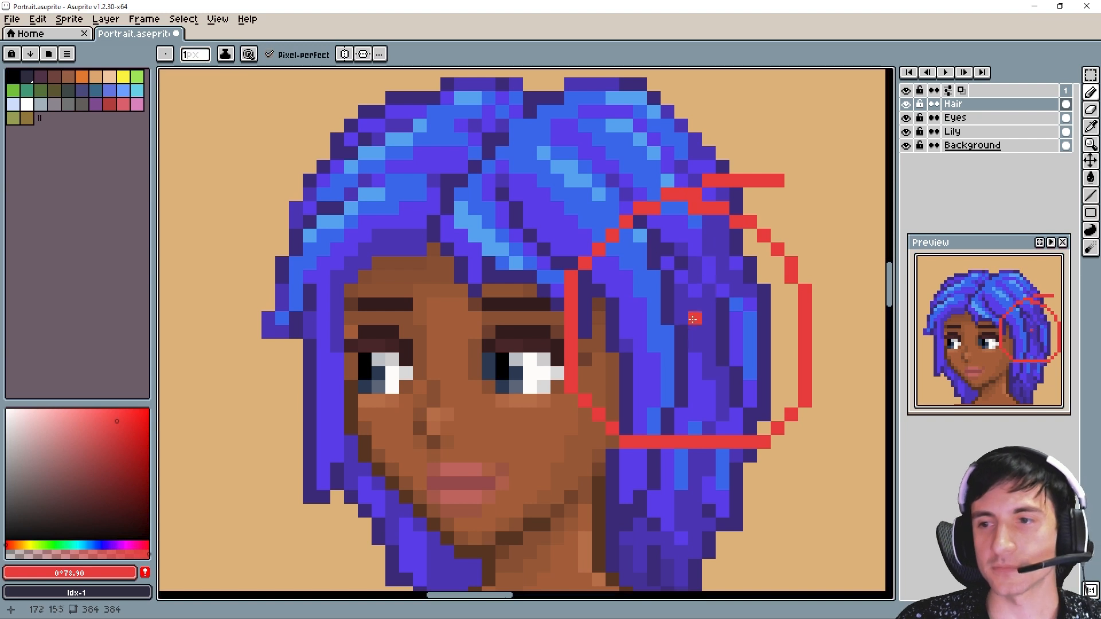
key(ctrl+z)
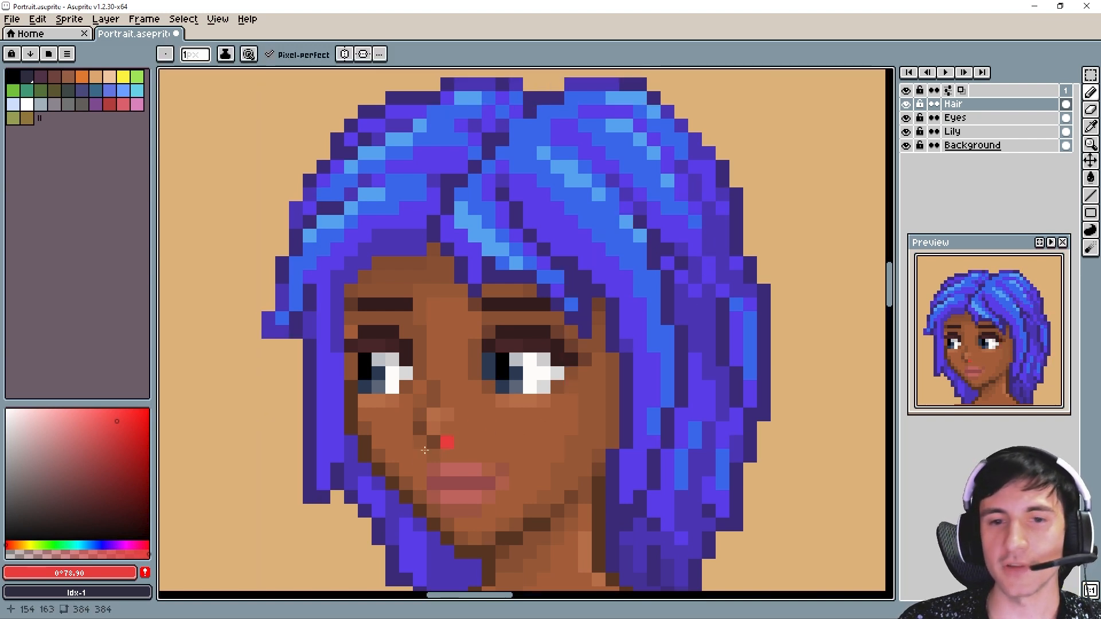
mouse_move(310, 542)
mouse_down()
mouse_move(461, 556)
mouse_move(501, 431)
mouse_move(429, 337)
mouse_move(352, 325)
mouse_move(279, 353)
mouse_move(301, 538)
mouse_up()
mouse_move(730, 112)
mouse_down()
mouse_move(622, 125)
mouse_move(550, 373)
mouse_move(770, 135)
mouse_move(731, 113)
mouse_up()
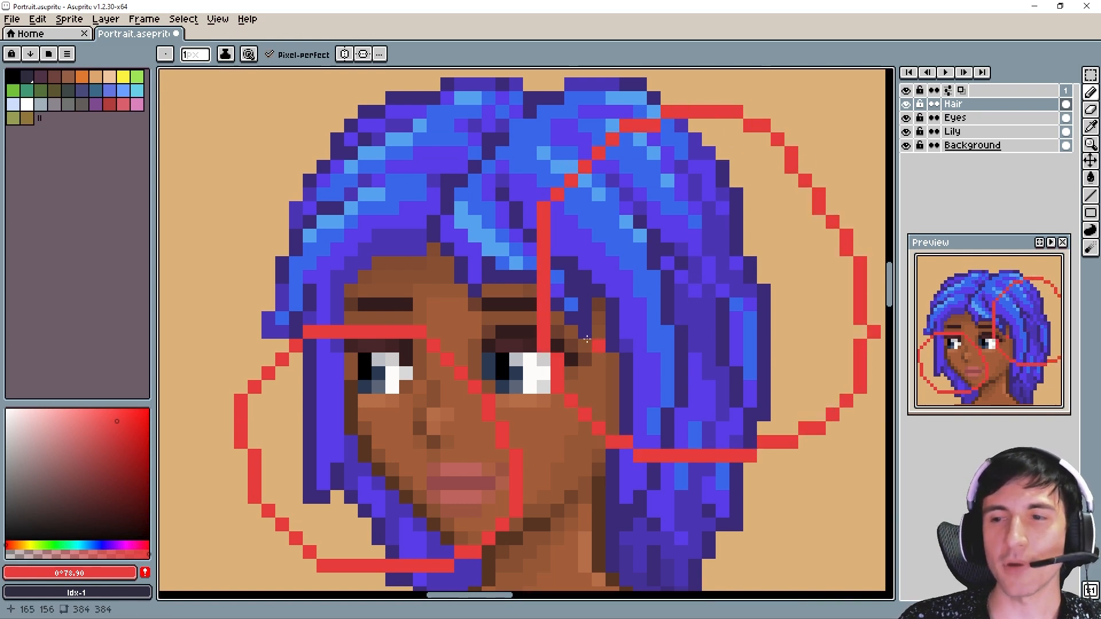
key(ctrl+z)
key(ctrl+z)
mouse_move(419, 181)
mouse_down()
mouse_move(318, 204)
mouse_move(447, 246)
mouse_move(427, 175)
mouse_up()
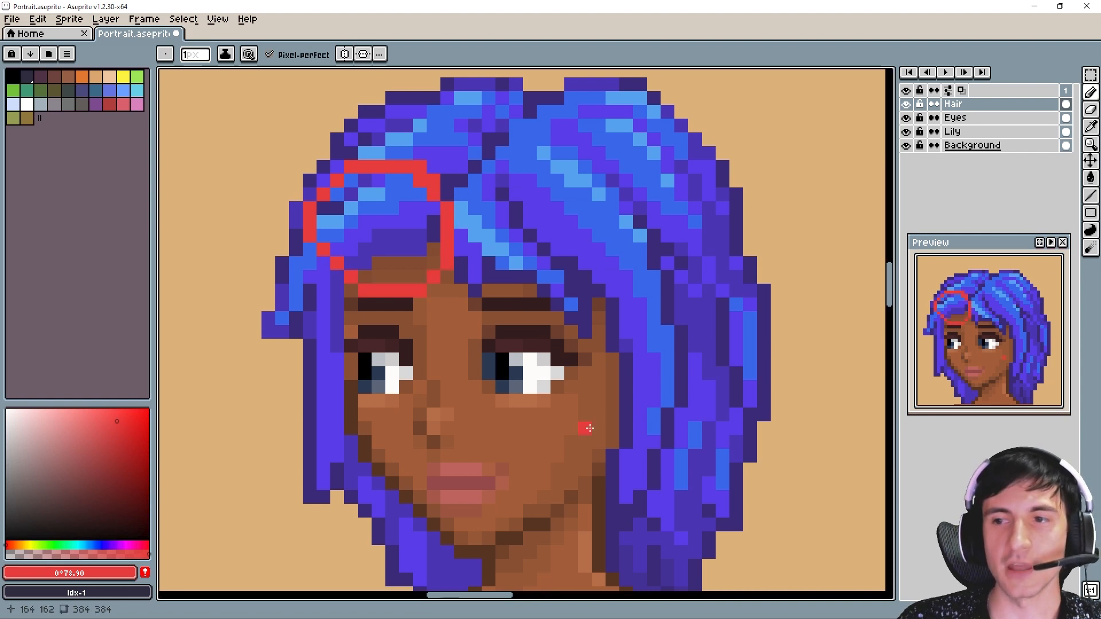
key(ctrl+z)
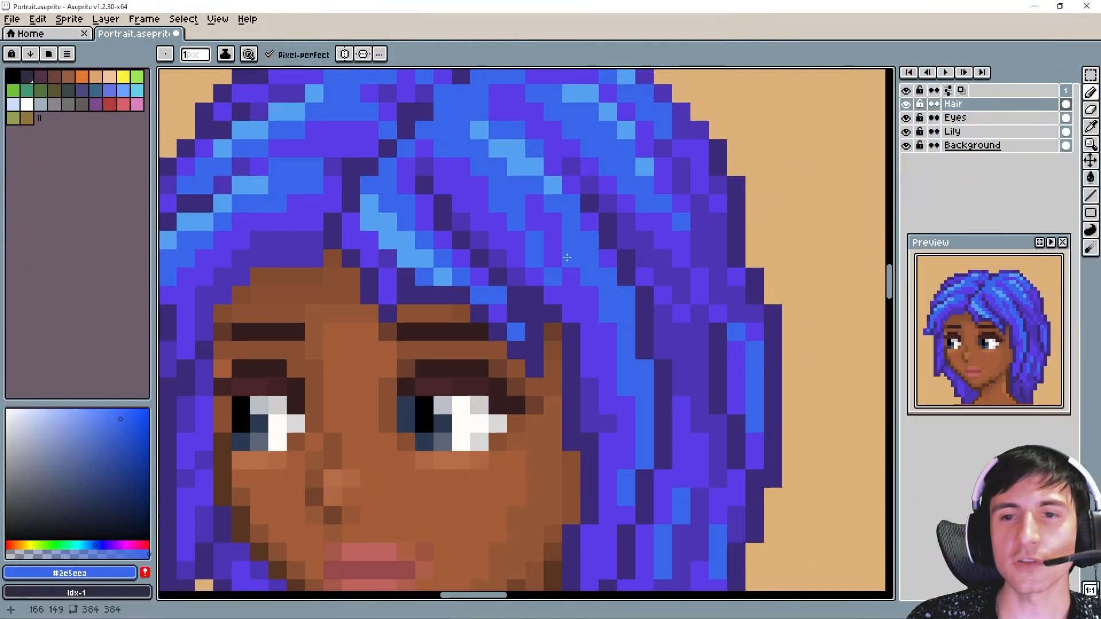
Try widening the #2e5eea band on the long strand right of the parting, and undo it.
click(571, 277)
mouse_move(526, 217)
mouse_down()
mouse_move(582, 259)
mouse_move(572, 257)
mouse_move(578, 292)
mouse_move(596, 304)
mouse_up()
click(733, 447)
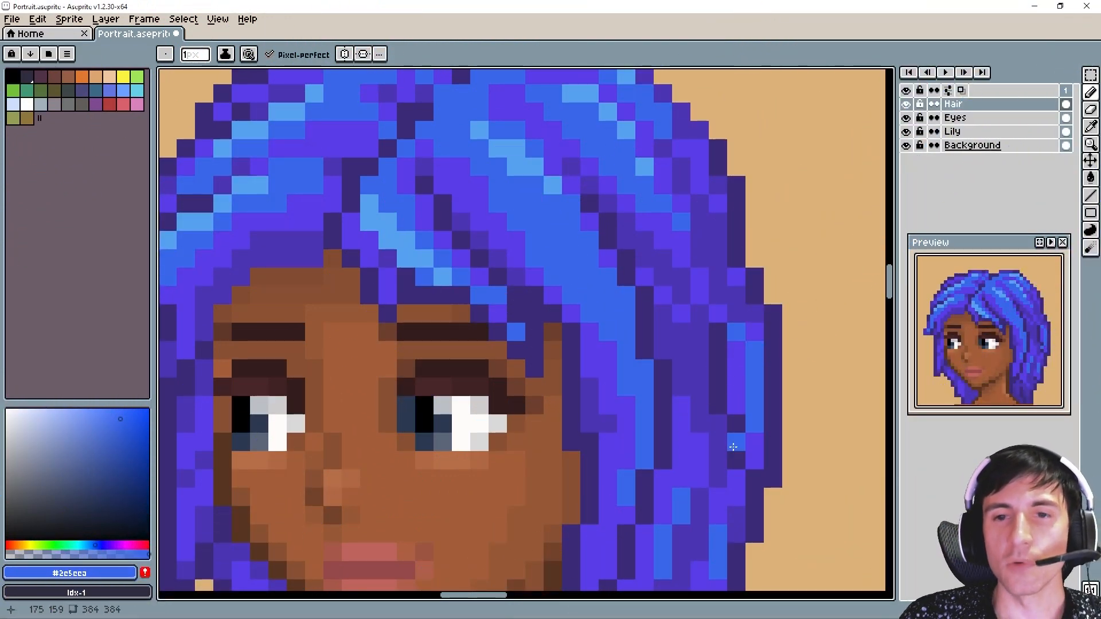
key(v)
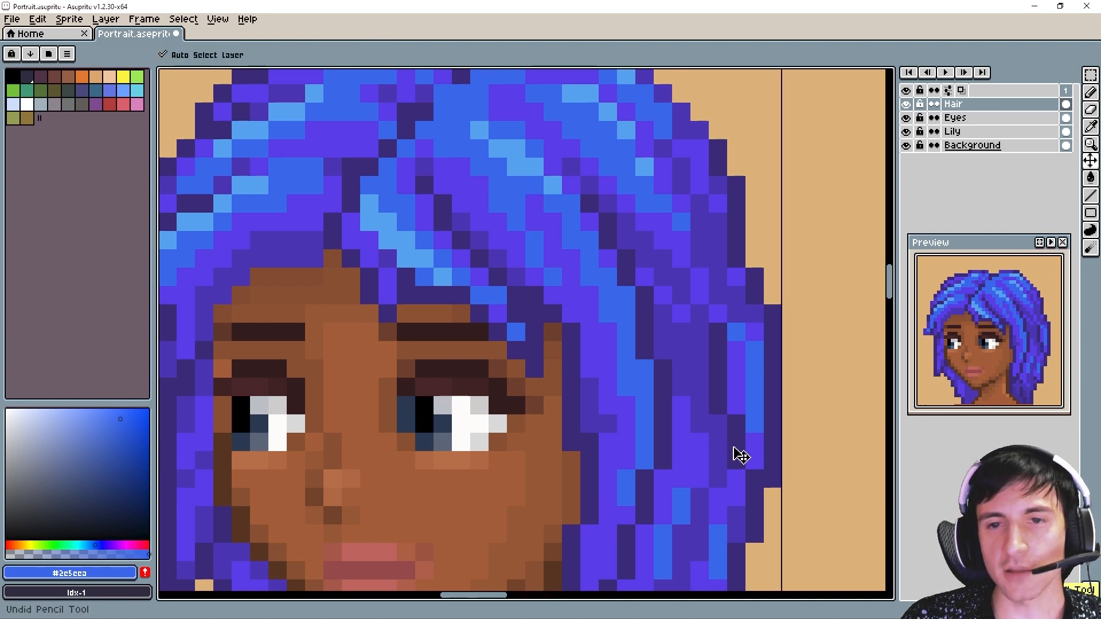
key(b)
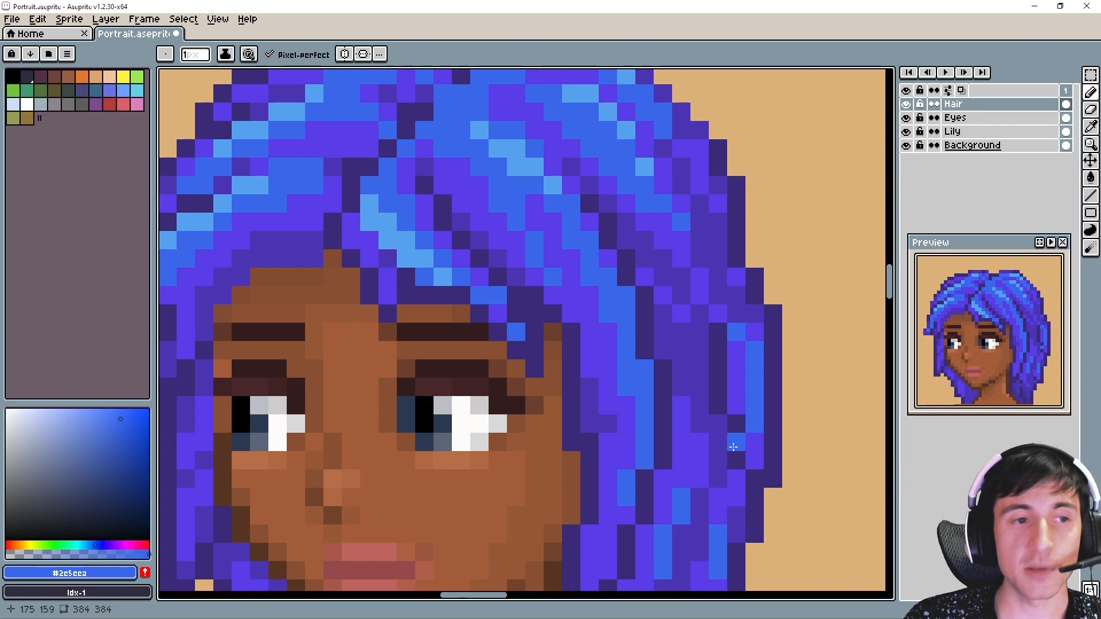
key(alt)
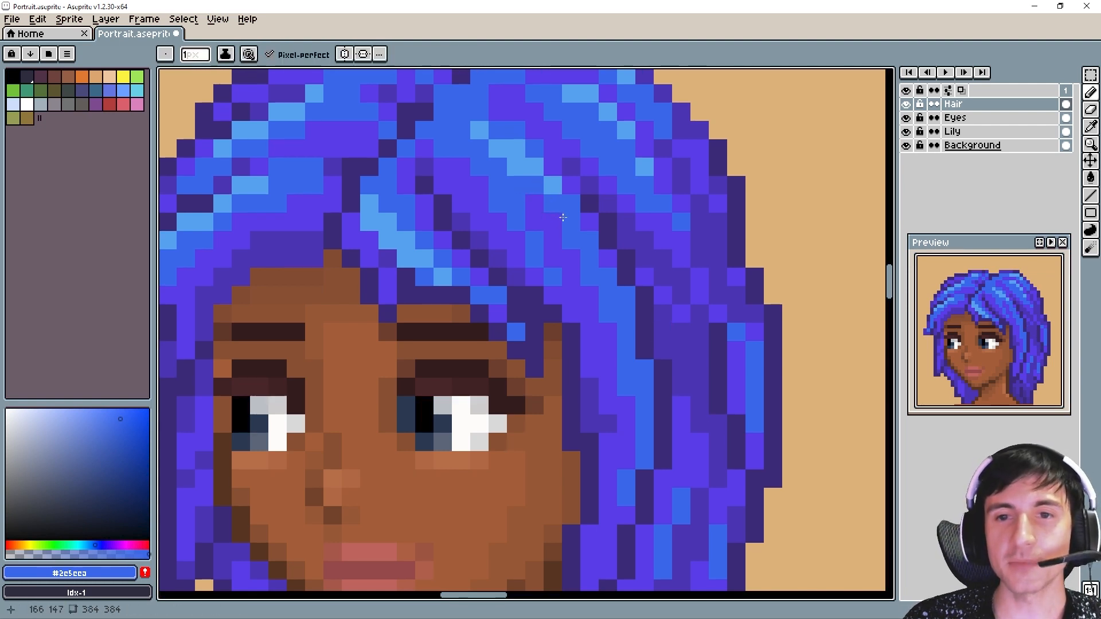
alt+click(629, 263)
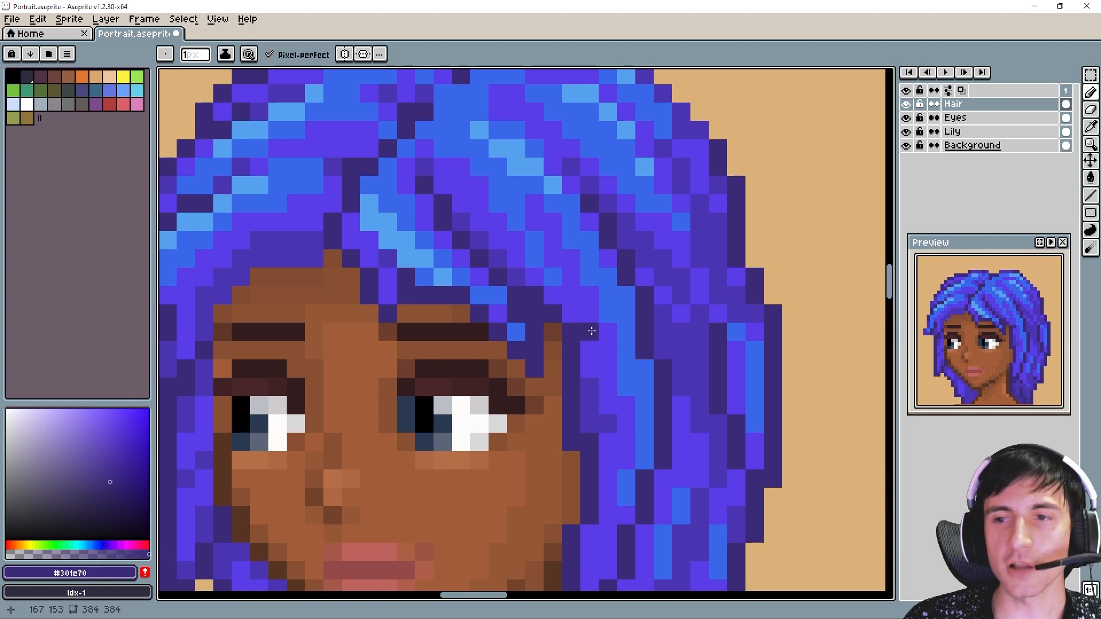
alt+click(540, 258)
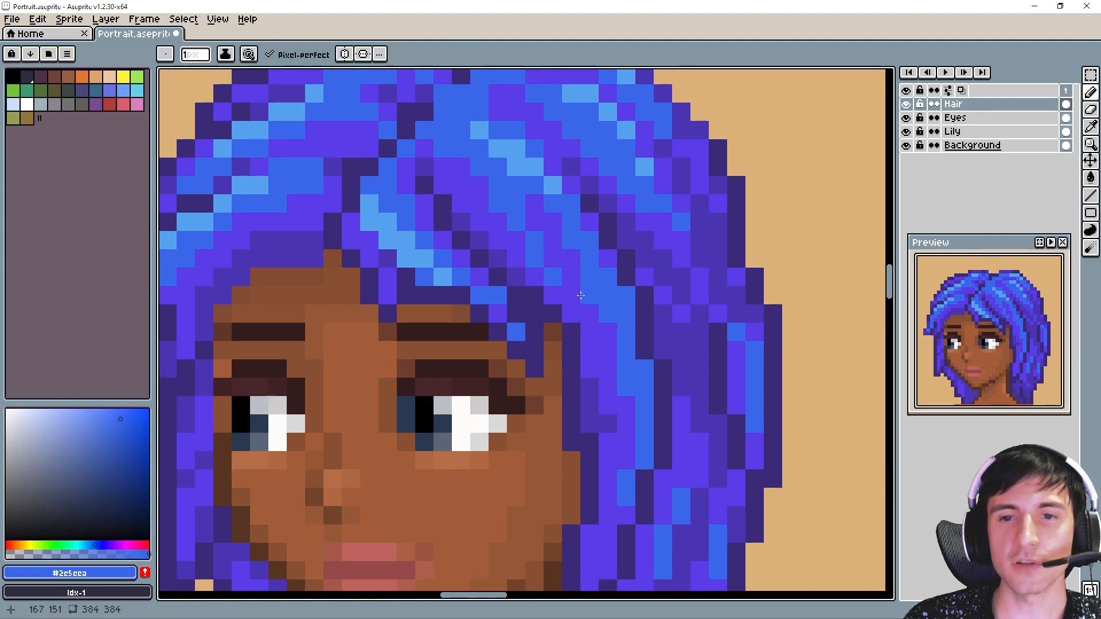
Paint over the blue highlights on the lower right strands with #5032e6, keeping the outermost strand's highlight.
scroll(627, 398, down, 4)
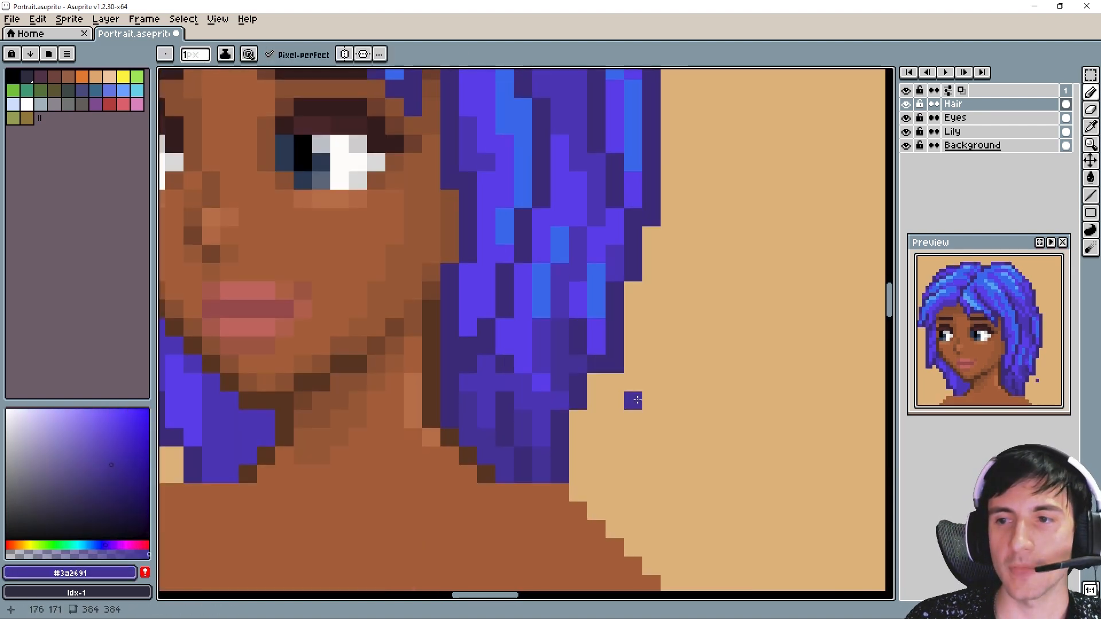
scroll(622, 315, up, 1)
alt+click(555, 263)
alt+click(555, 263)
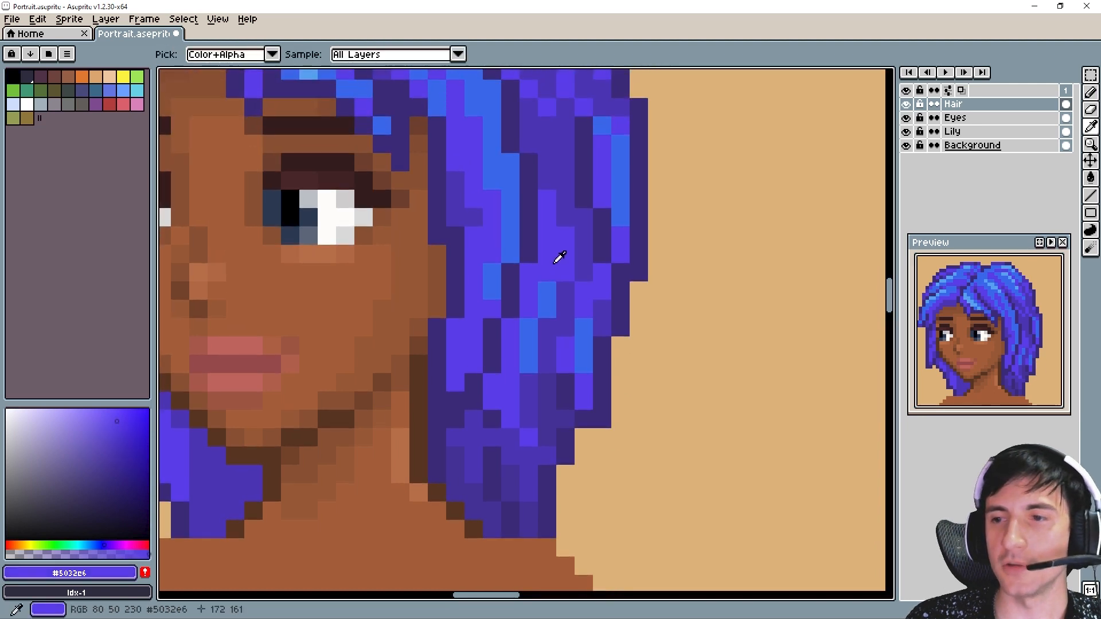
drag(526, 327, 524, 360)
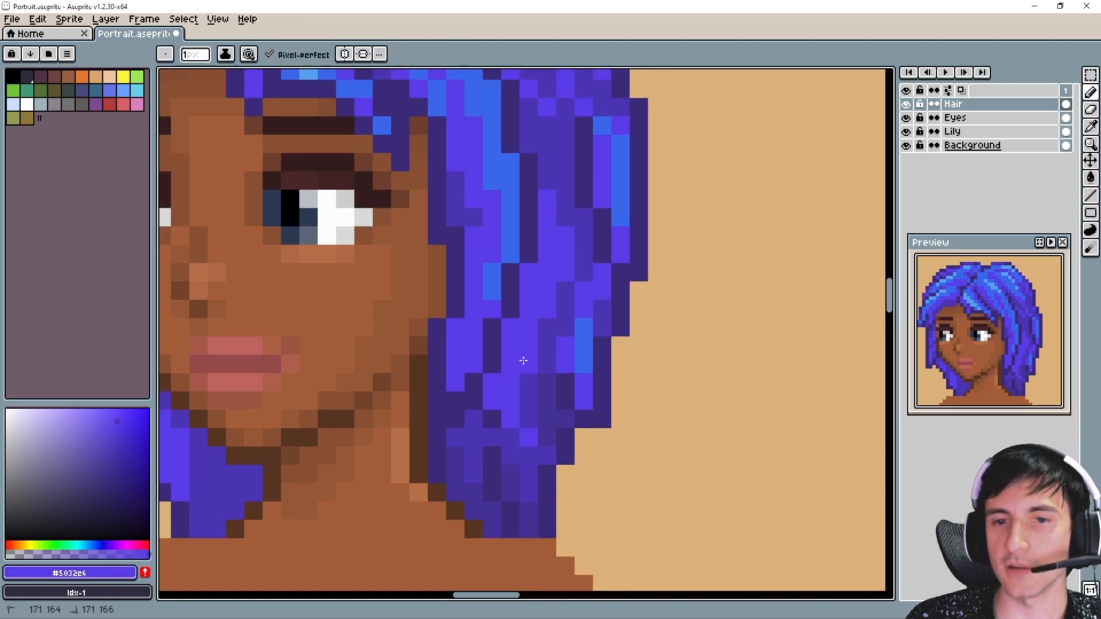
drag(584, 364, 584, 347)
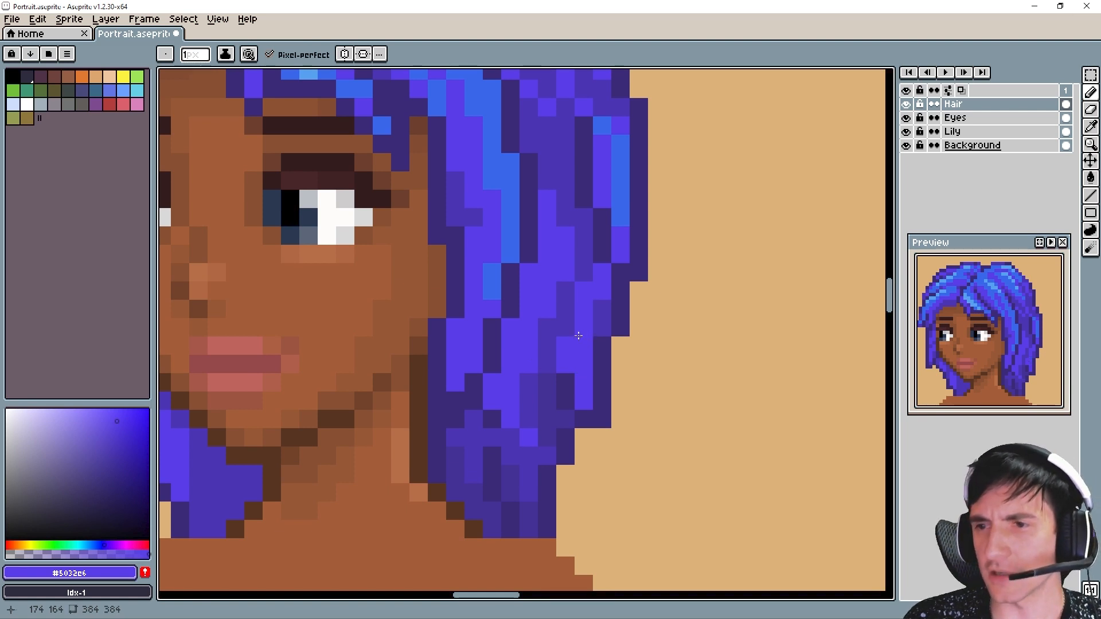
mouse_move(529, 293)
mouse_down()
mouse_move(556, 333)
mouse_move(538, 348)
mouse_move(502, 346)
mouse_move(516, 311)
mouse_up()
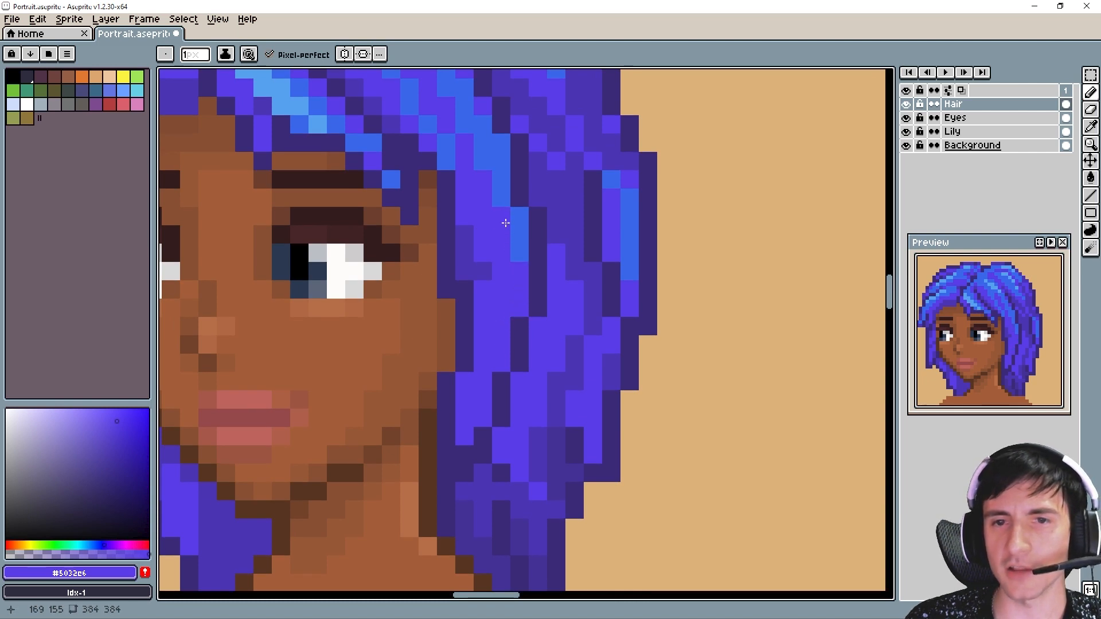
scroll(980, 397, down, 2)
drag(978, 398, 984, 386)
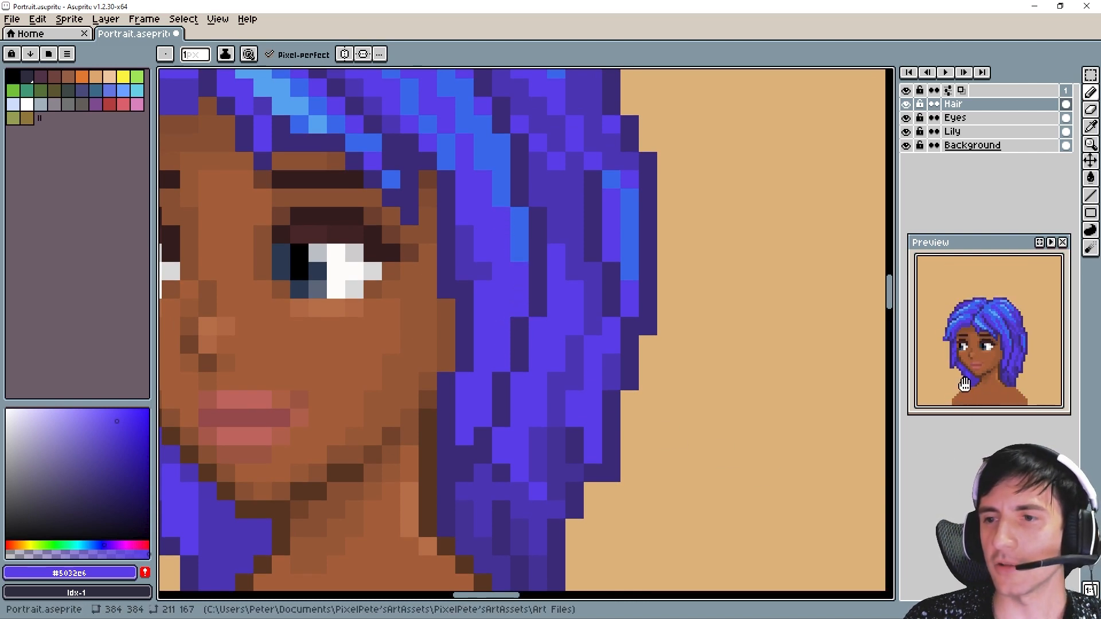
Undo the overpainting of the blue highlights on the lower right strands, and trim one highlight's upper end with #5032e6.
scroll(665, 364, down, 3)
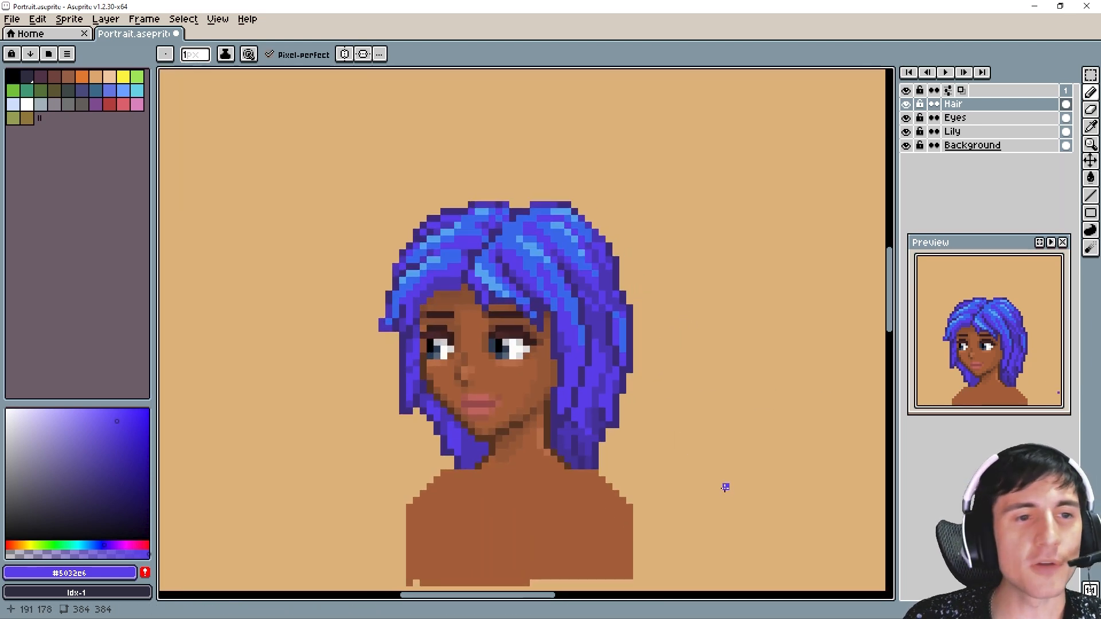
key(ctrl+z)
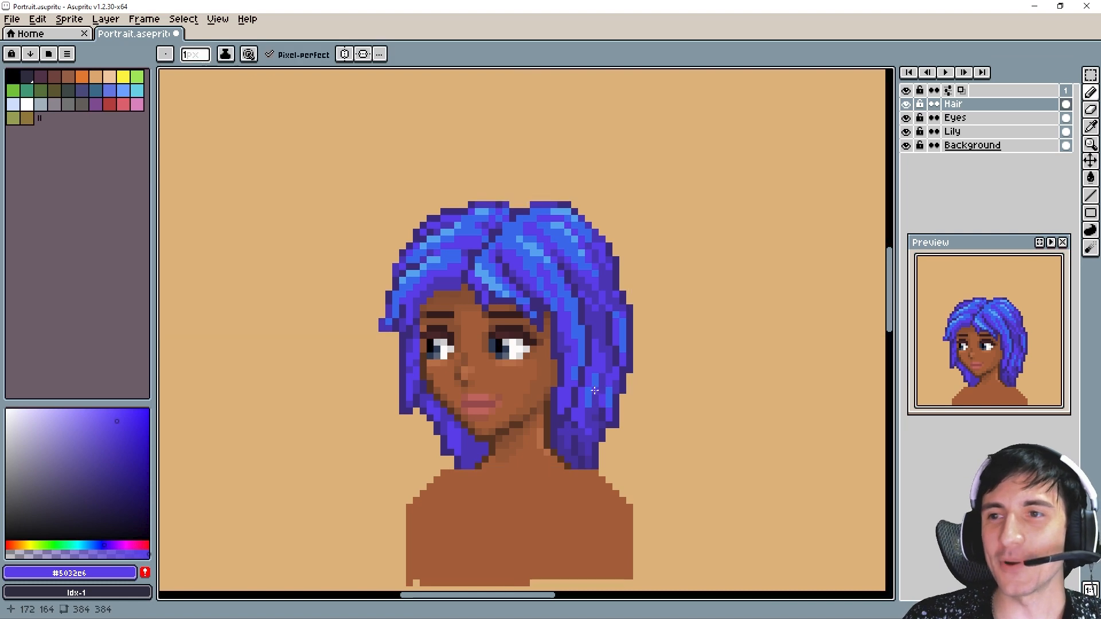
scroll(595, 390, up, 2)
alt+click(582, 351)
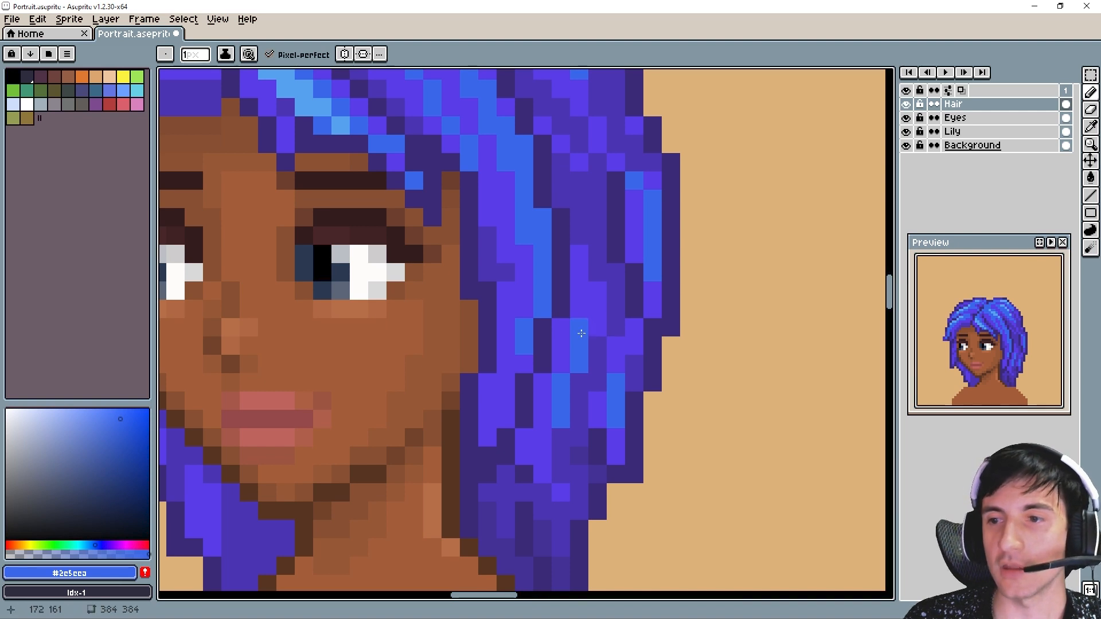
alt+click(627, 440)
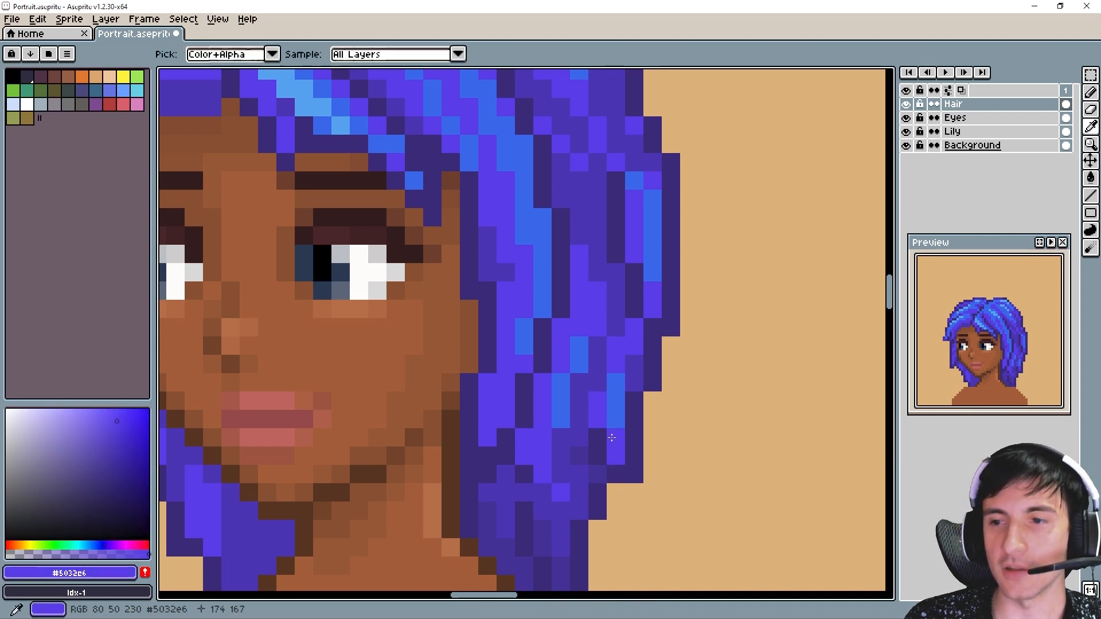
scroll(630, 437, down, 3)
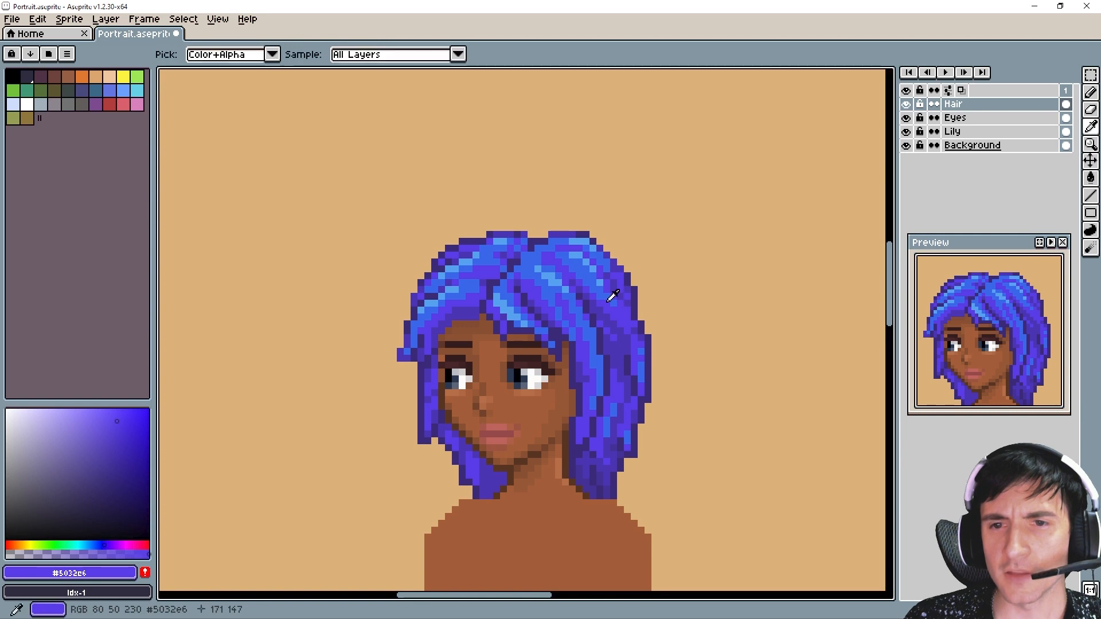
Shape a separate overlapping strand on the outer right side of the hair, filling its upper end with #5032e6.
alt+click(608, 315)
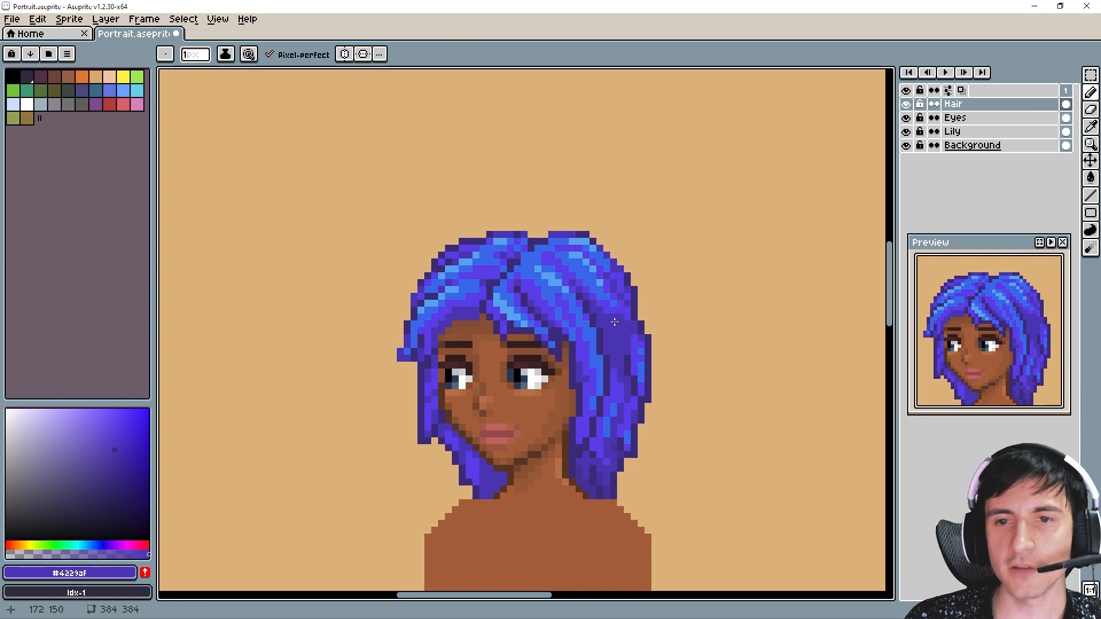
alt+click(640, 324)
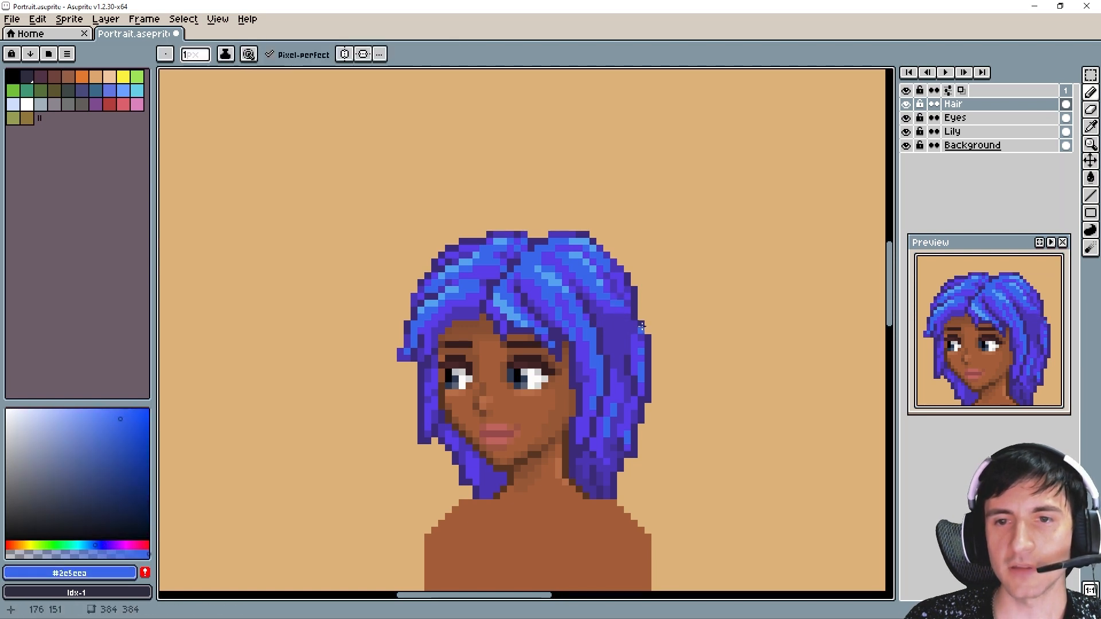
key(alt)
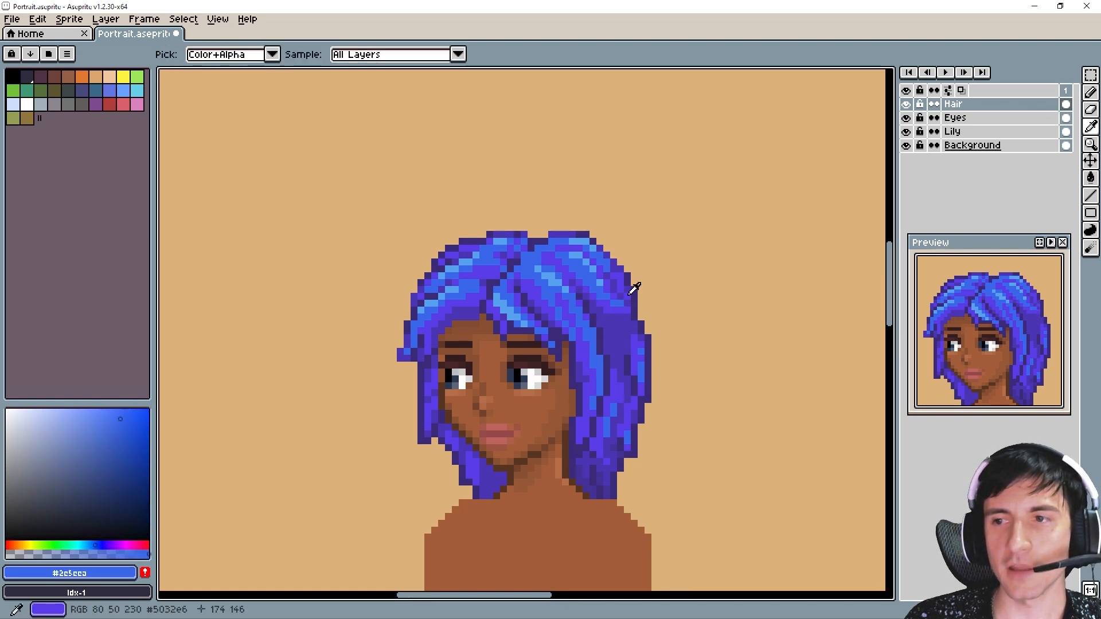
alt+click(635, 288)
scroll(620, 334, up, 2)
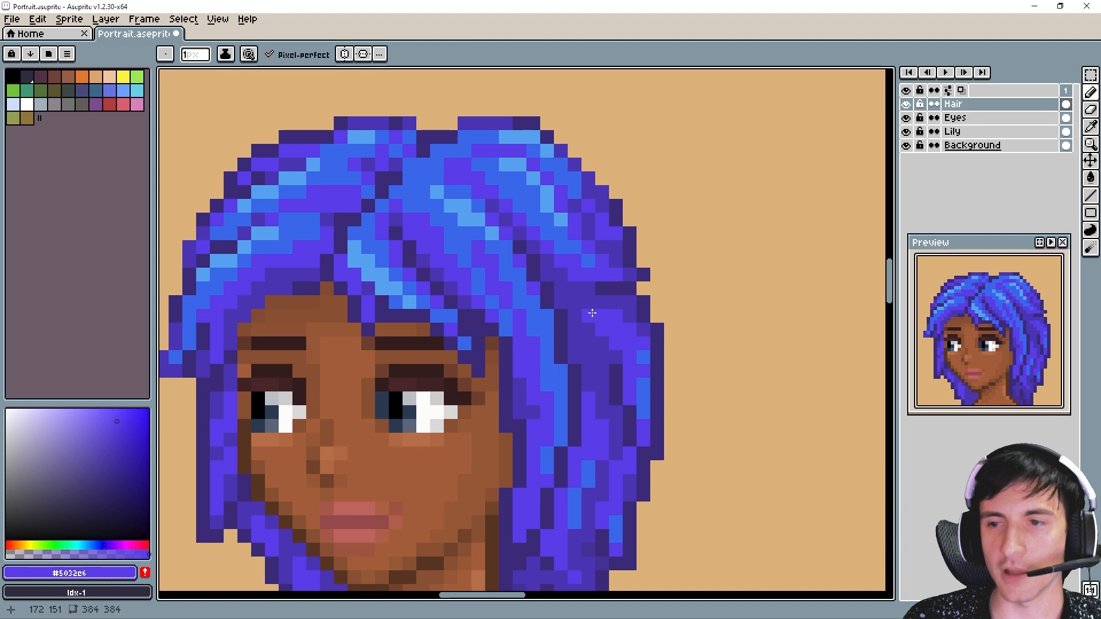
drag(591, 306, 598, 306)
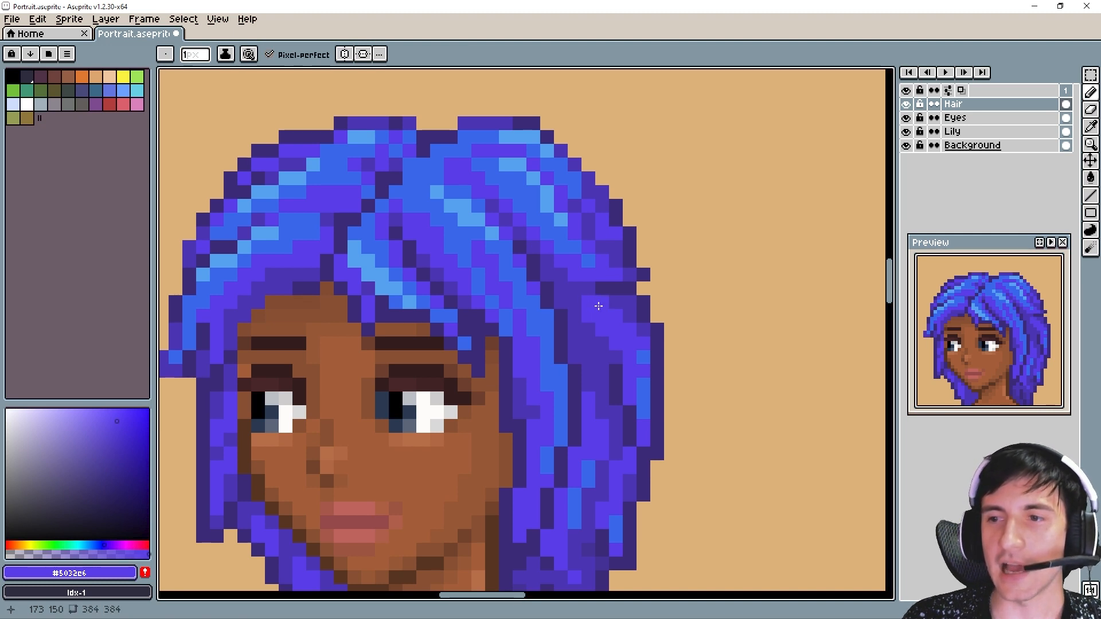
Refine the outer right strand by erasing the outline's protruding corner pixel and covering the highlight's upper end with #5032e6.
alt+click(646, 314)
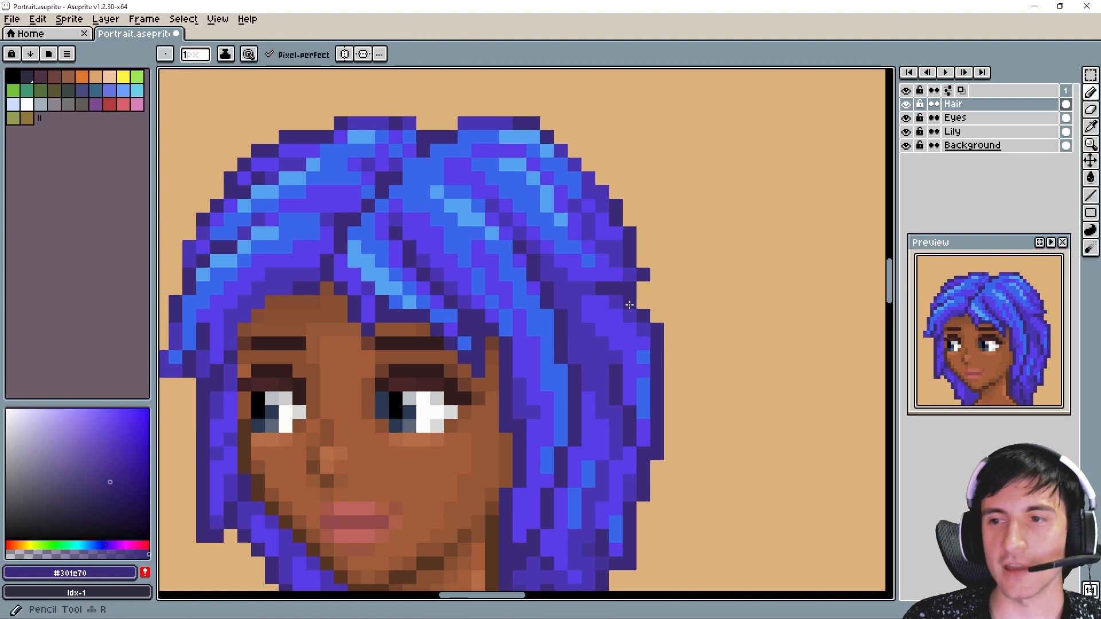
key(e)
click(657, 330)
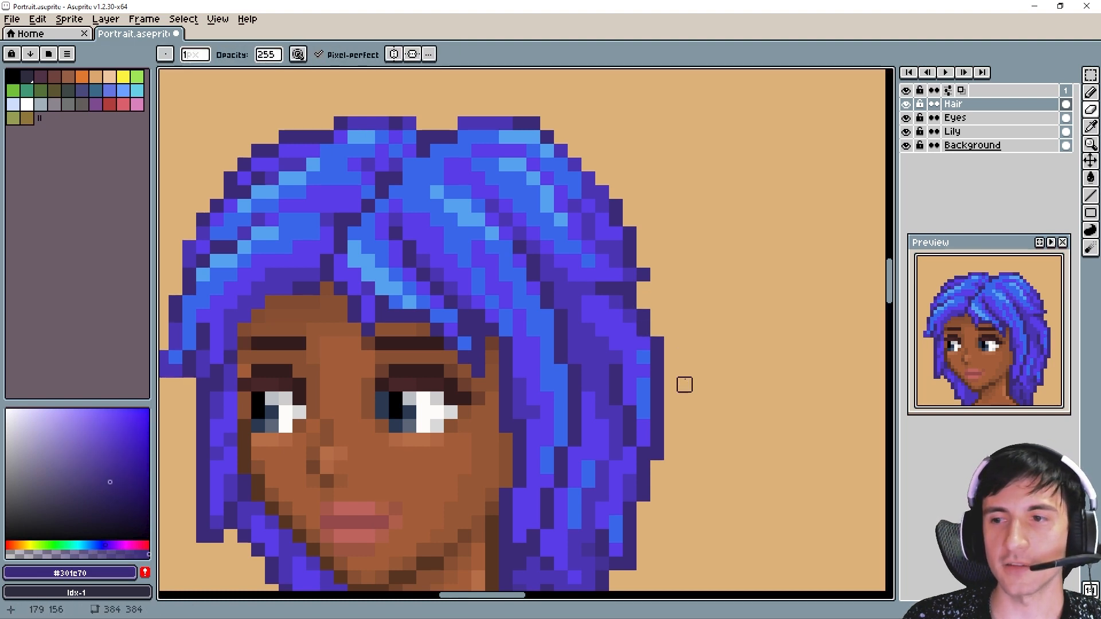
key(alt)
alt+click(635, 306)
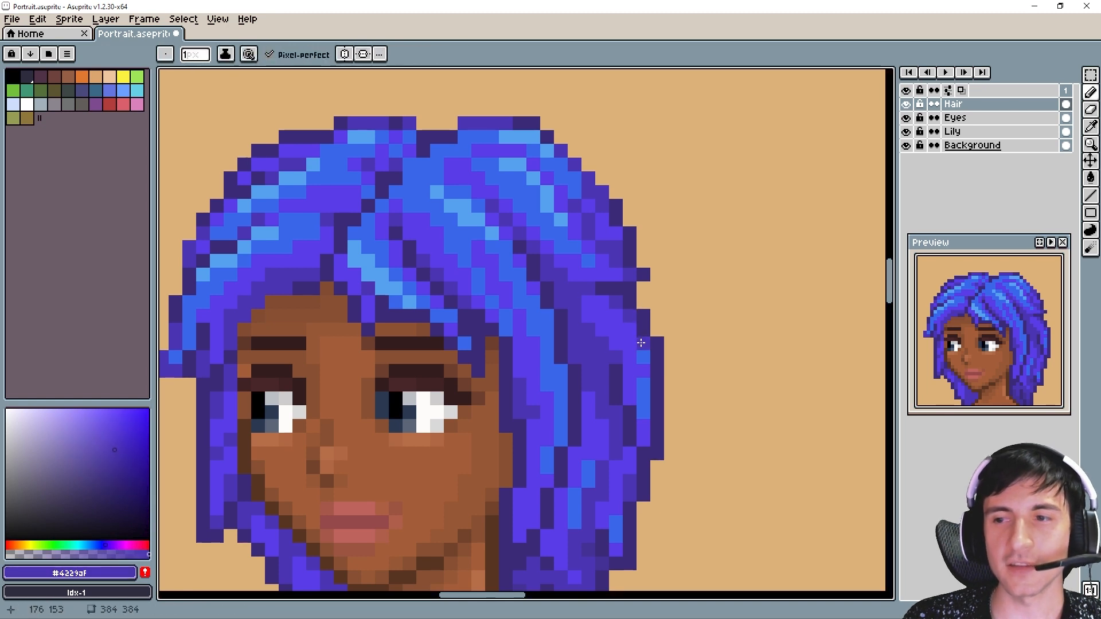
click(668, 385)
alt+click(639, 357)
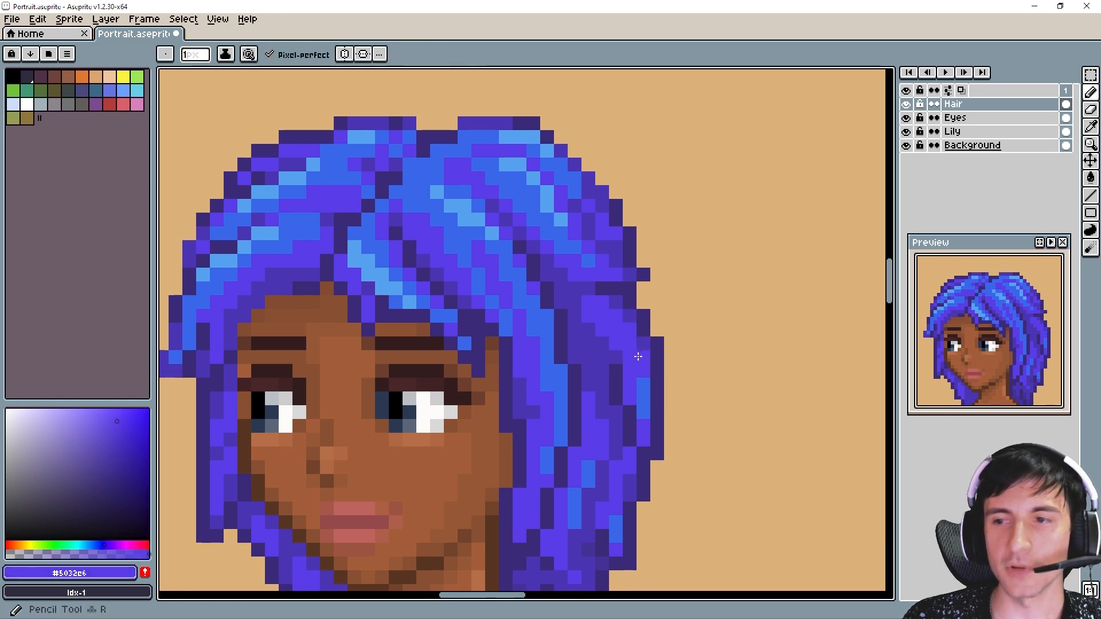
drag(685, 398, 662, 364)
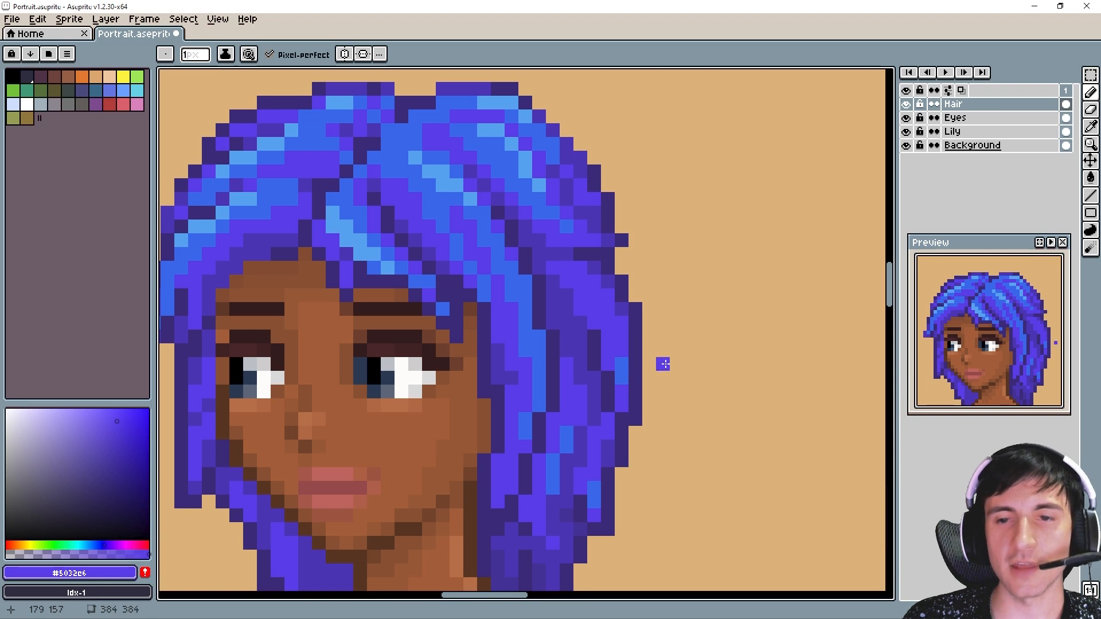
Extend the right hair mass inward over the neck's shadow edge below the jaw with #301e70.
scroll(659, 363, down, 3)
drag(573, 409, 596, 398)
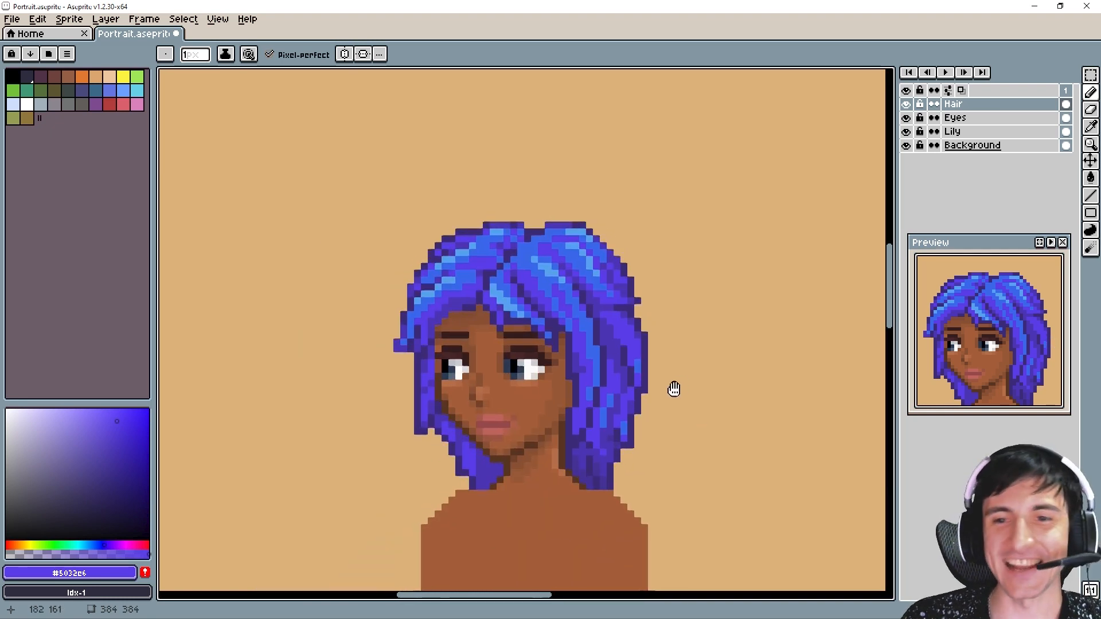
scroll(663, 388, up, 1)
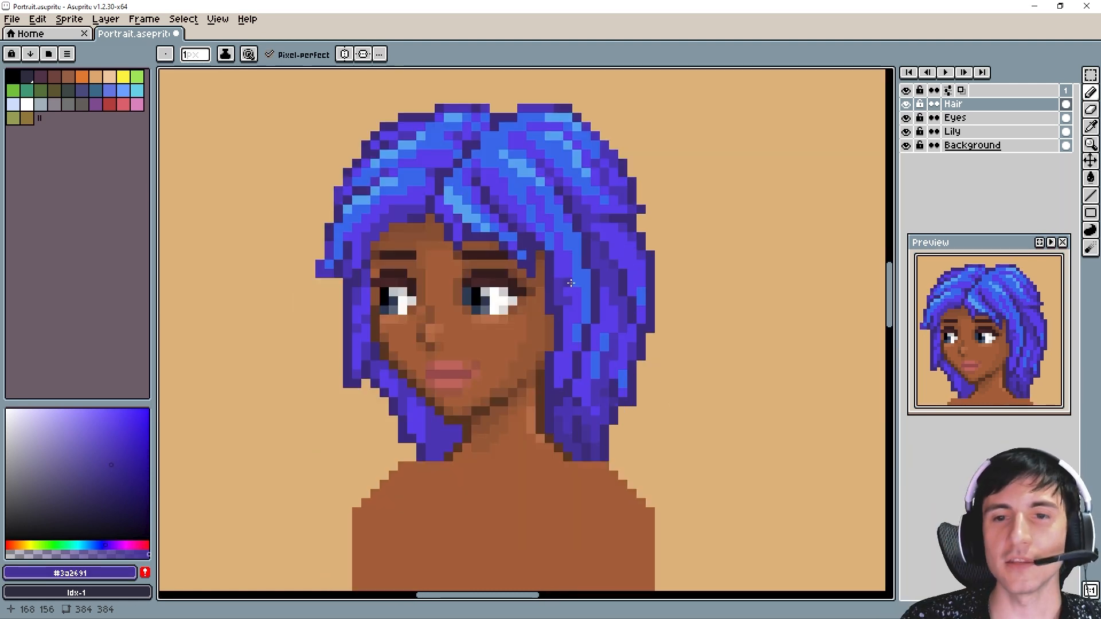
drag(574, 289, 576, 348)
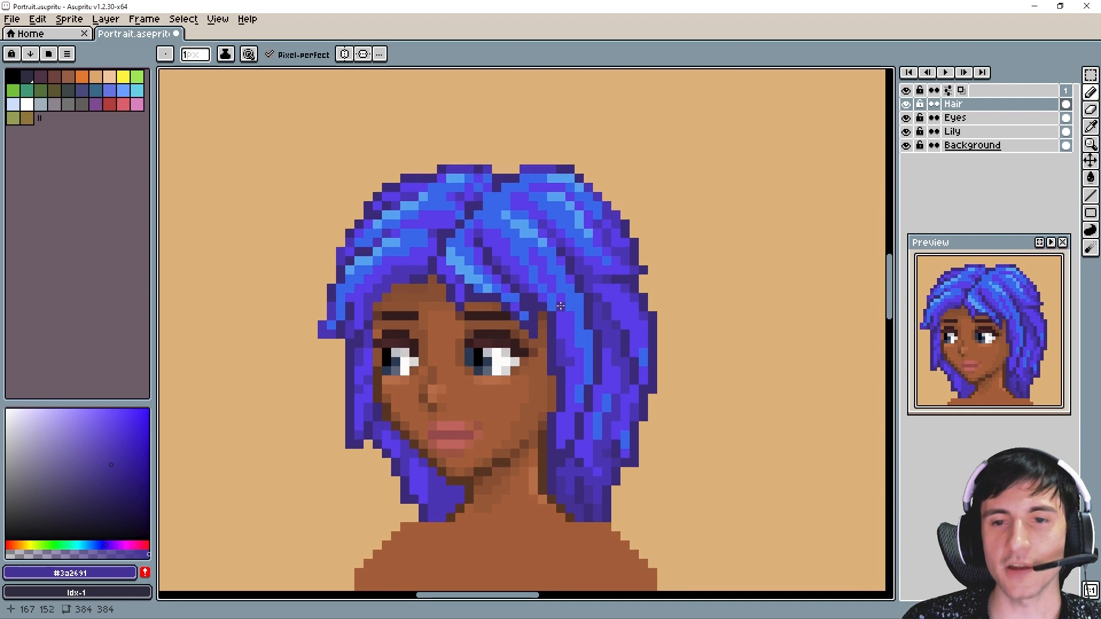
drag(580, 417, 578, 397)
scroll(559, 404, up, 2)
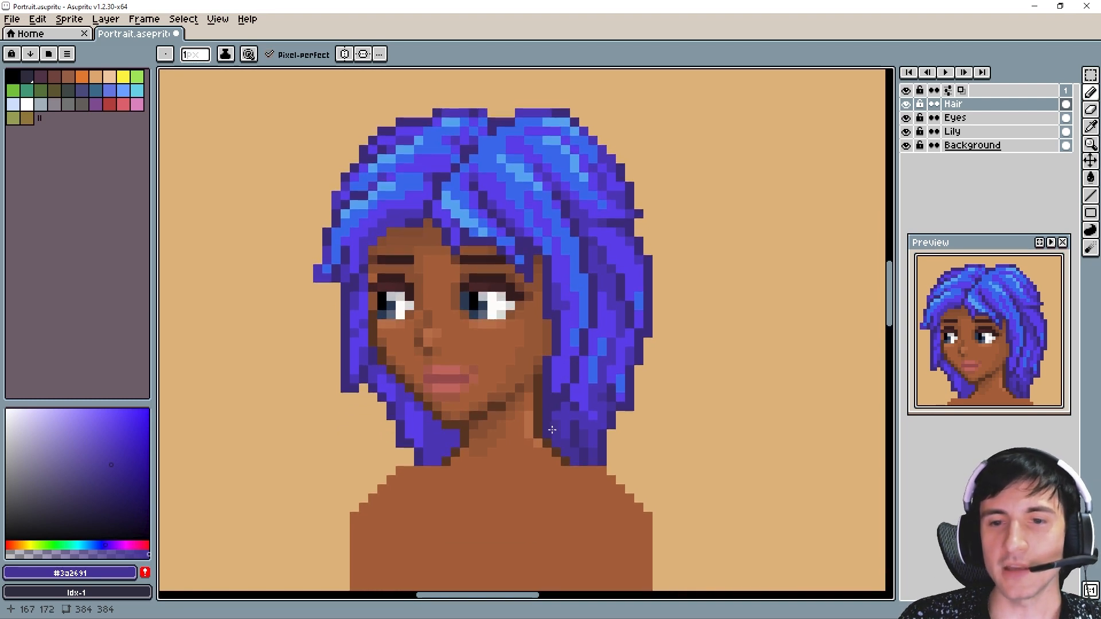
key(alt)
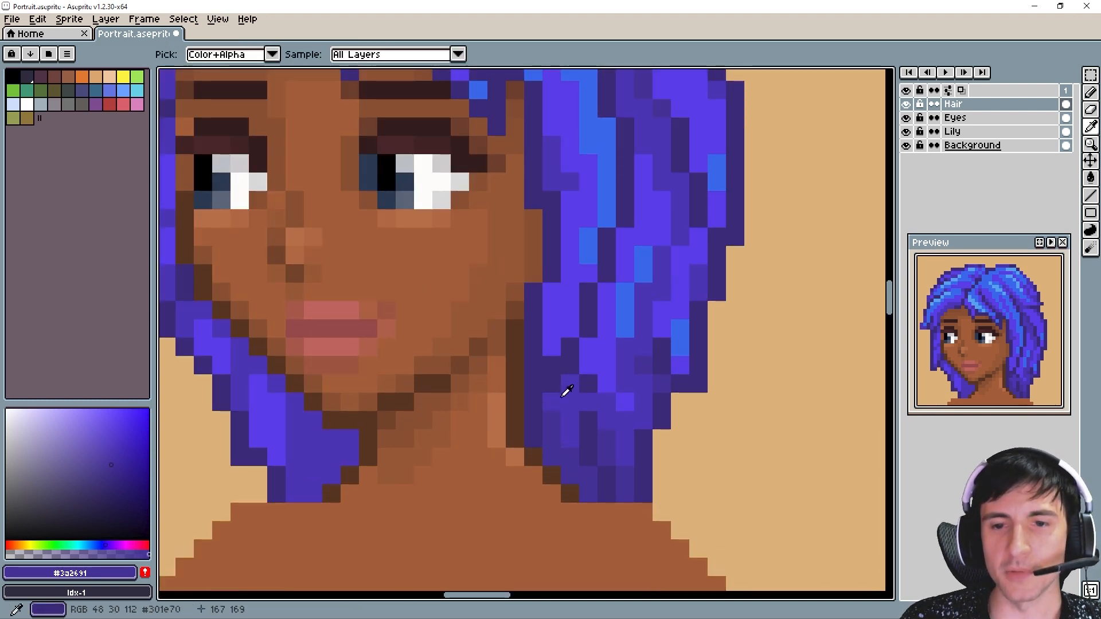
key(b)
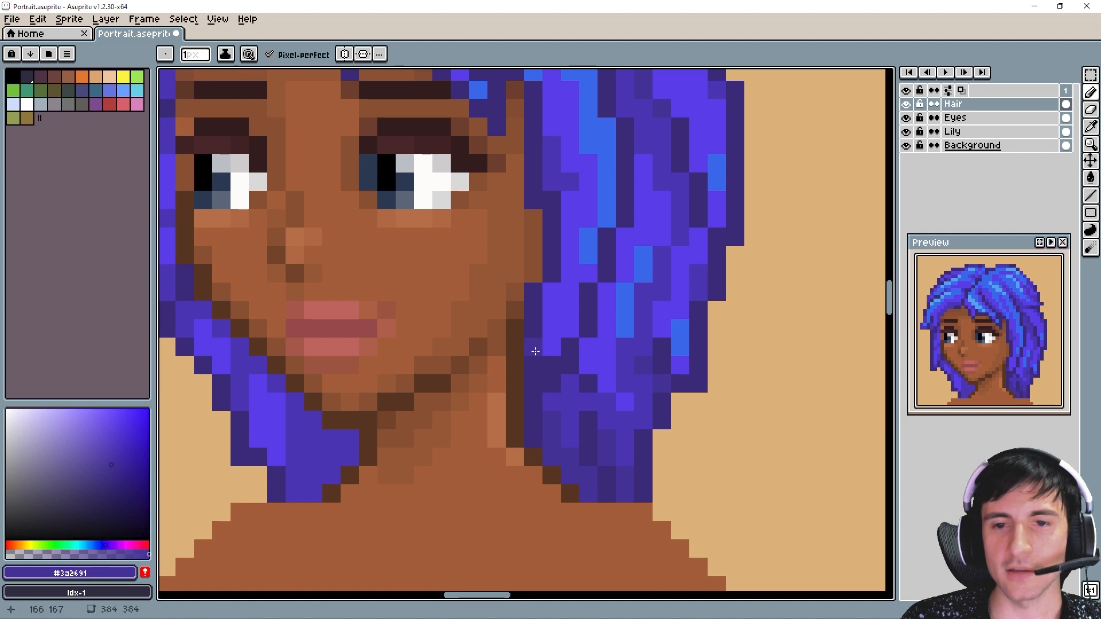
alt+click(534, 347)
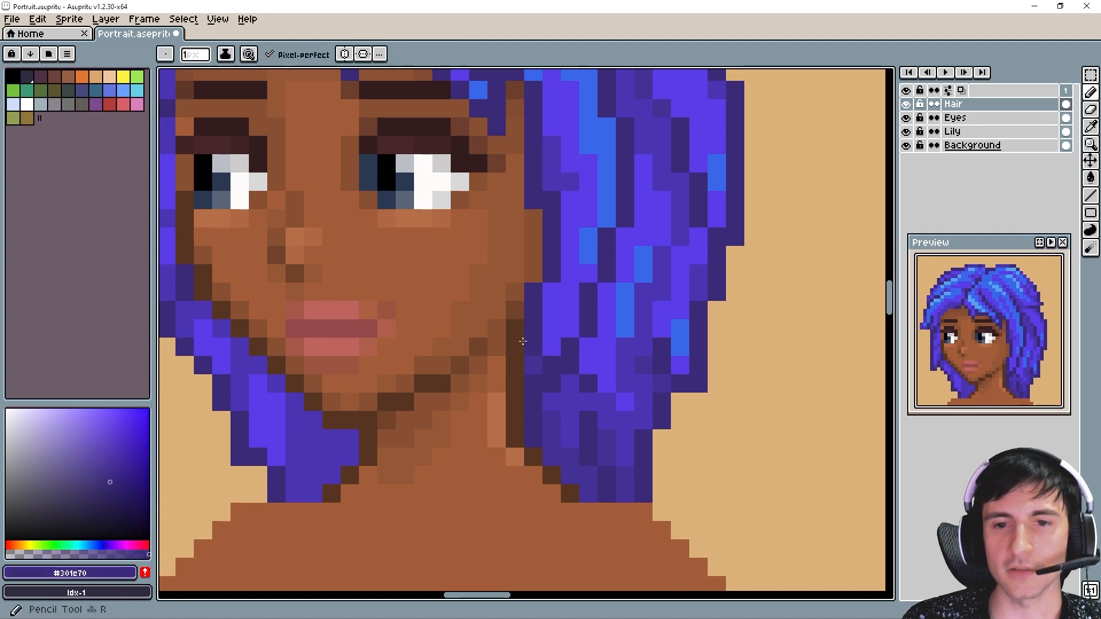
click(515, 347)
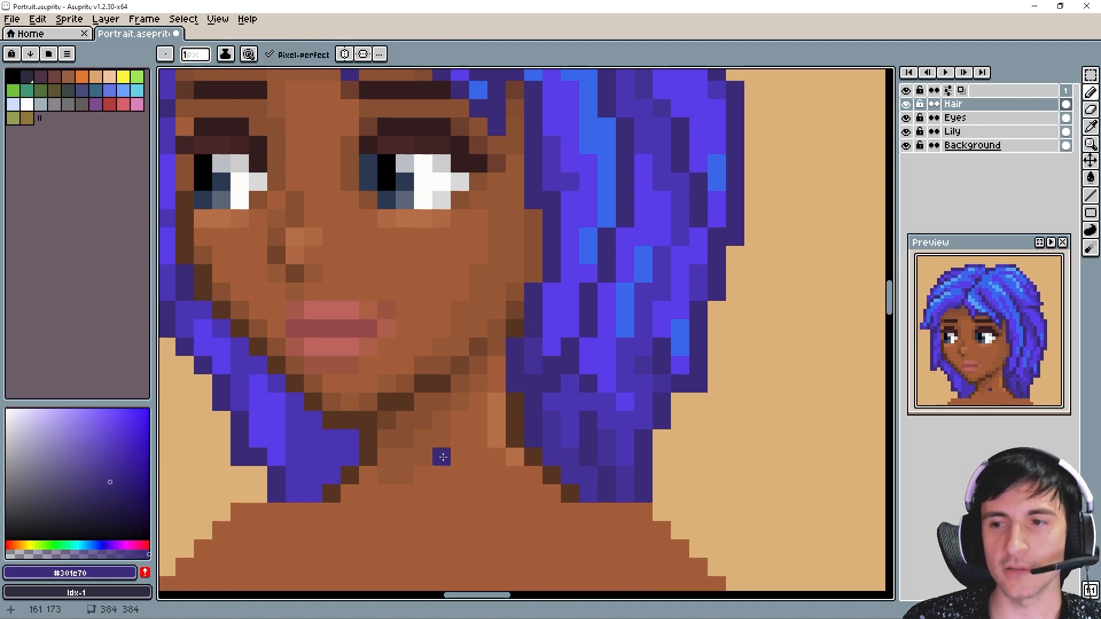
Soften the dark gap between the inner lower right strands with #4229af, and recentre the preview on the head.
alt+click(591, 331)
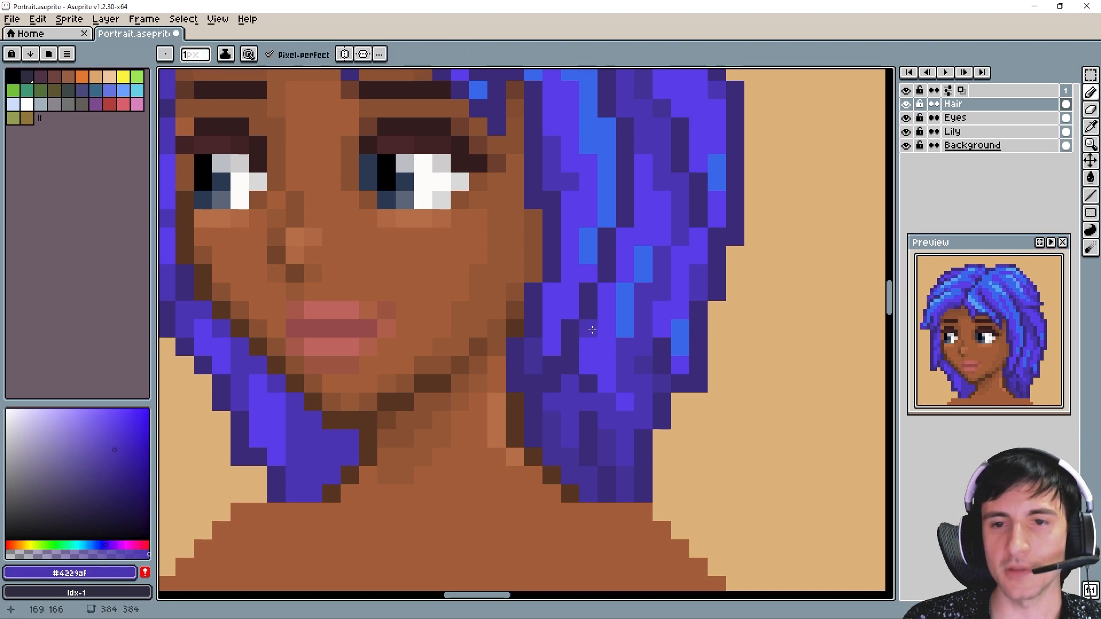
drag(606, 325, 584, 399)
drag(591, 351, 589, 387)
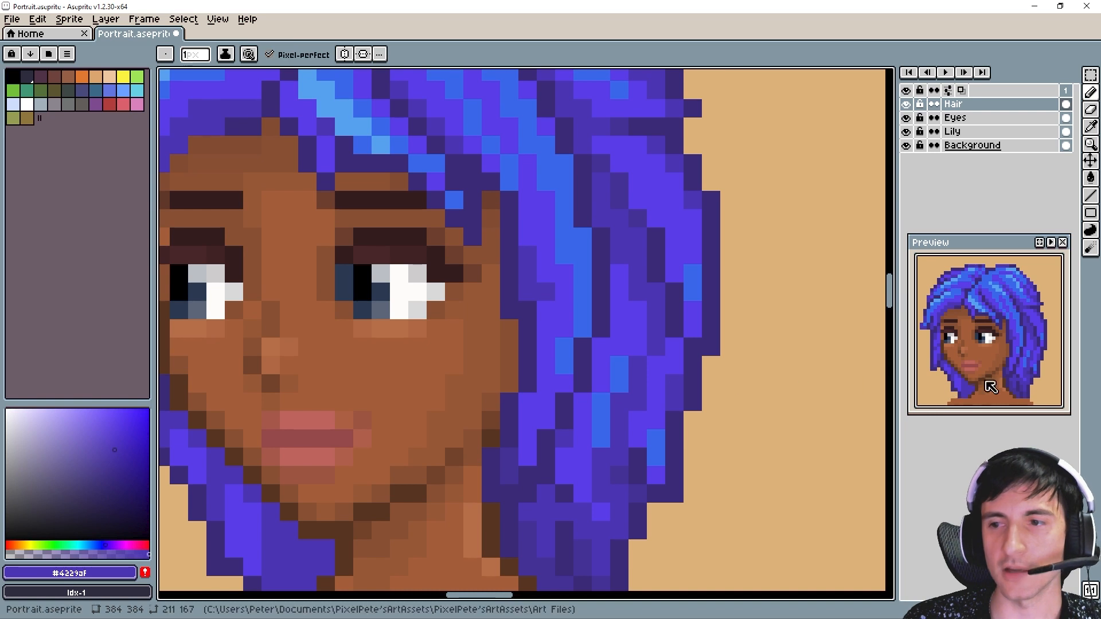
drag(967, 386, 967, 379)
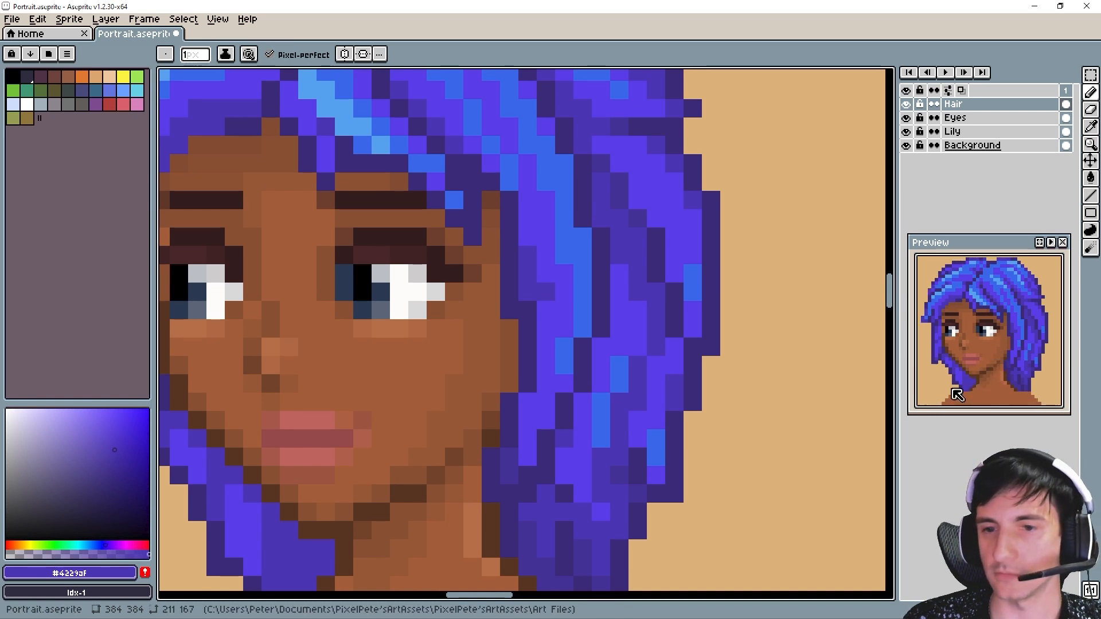
Try a #301e70 pixel on the neck beside the lower right hair, and undo it.
alt+click(533, 494)
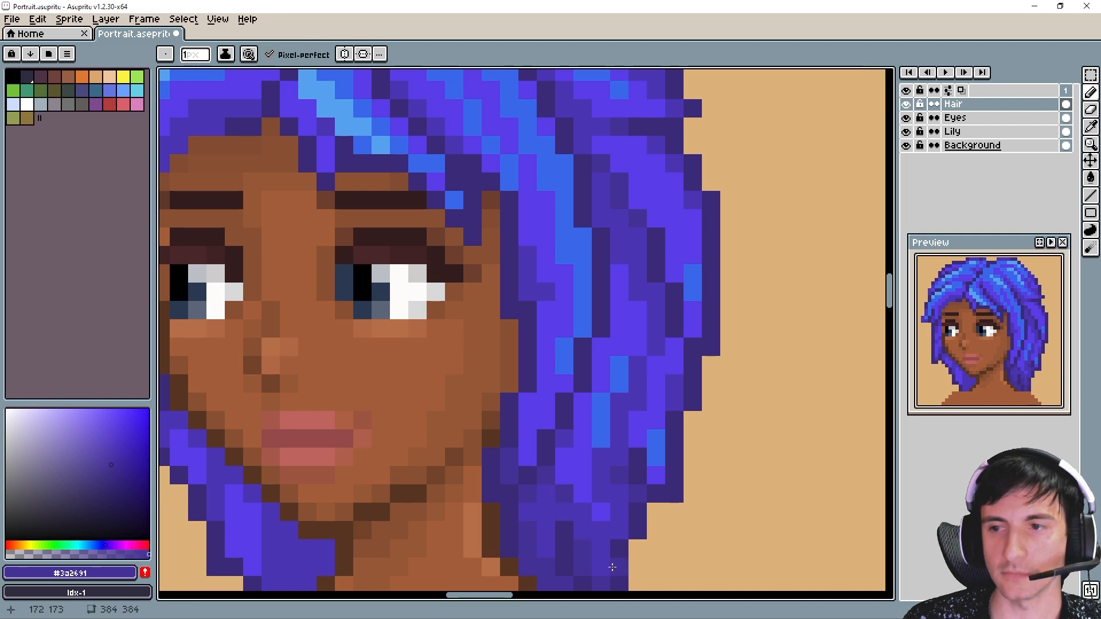
scroll(975, 393, up, 1)
drag(976, 393, 959, 383)
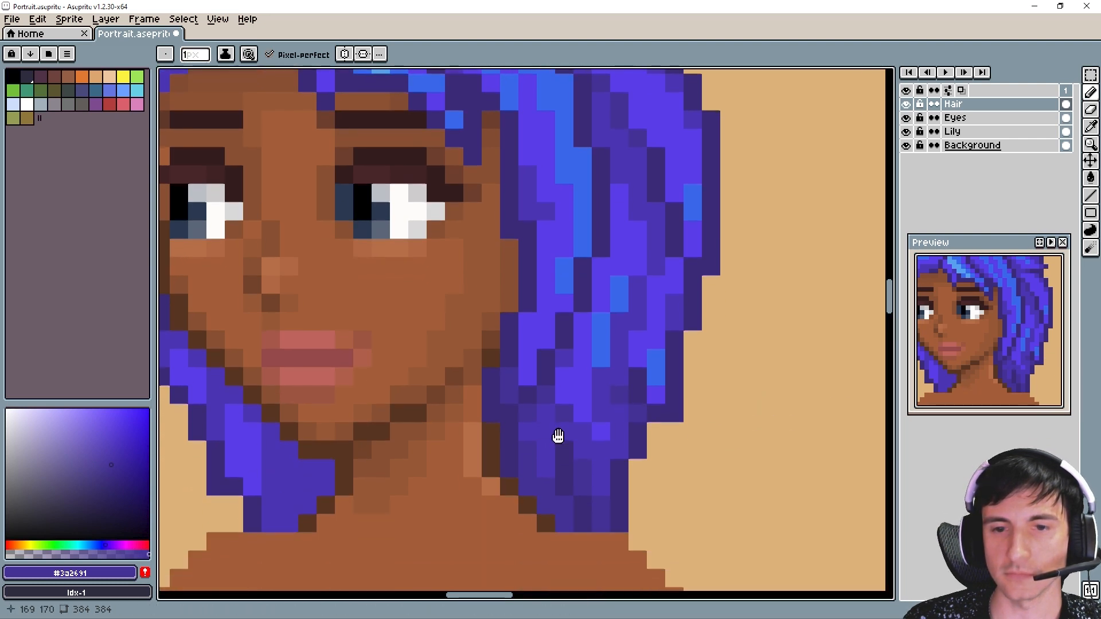
scroll(558, 435, down, 2)
alt+click(625, 467)
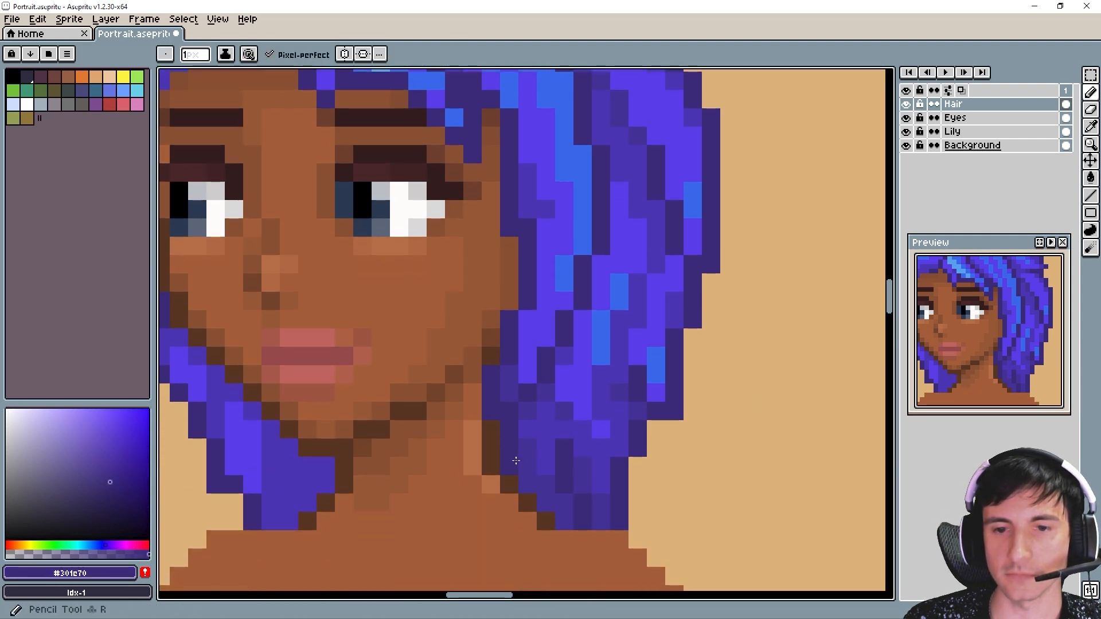
key(alt+r)
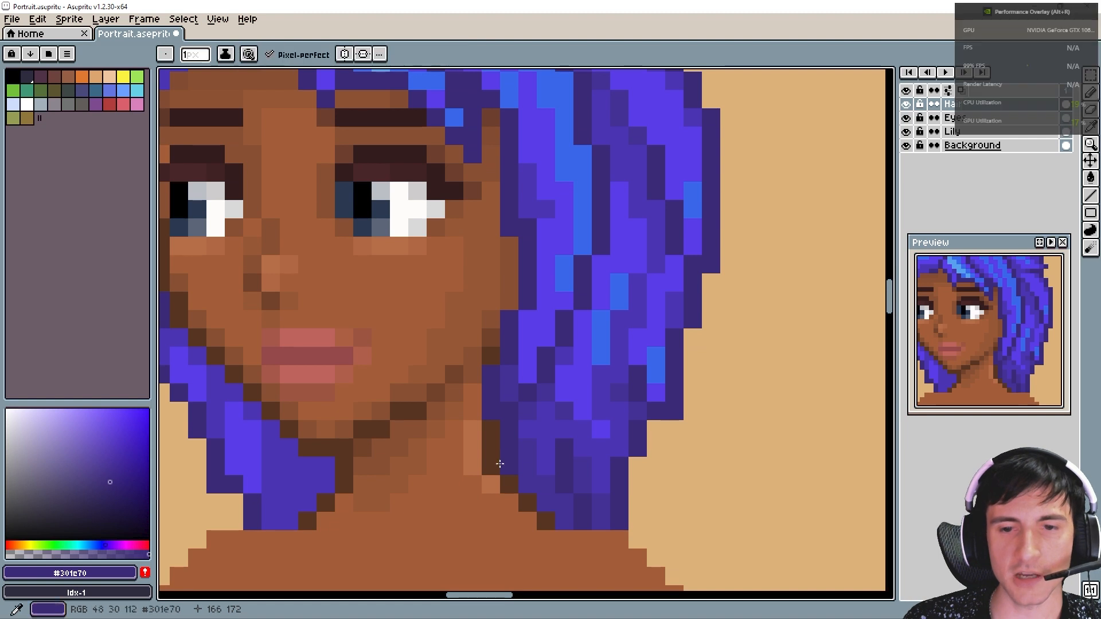
key(alt+r)
click(438, 472)
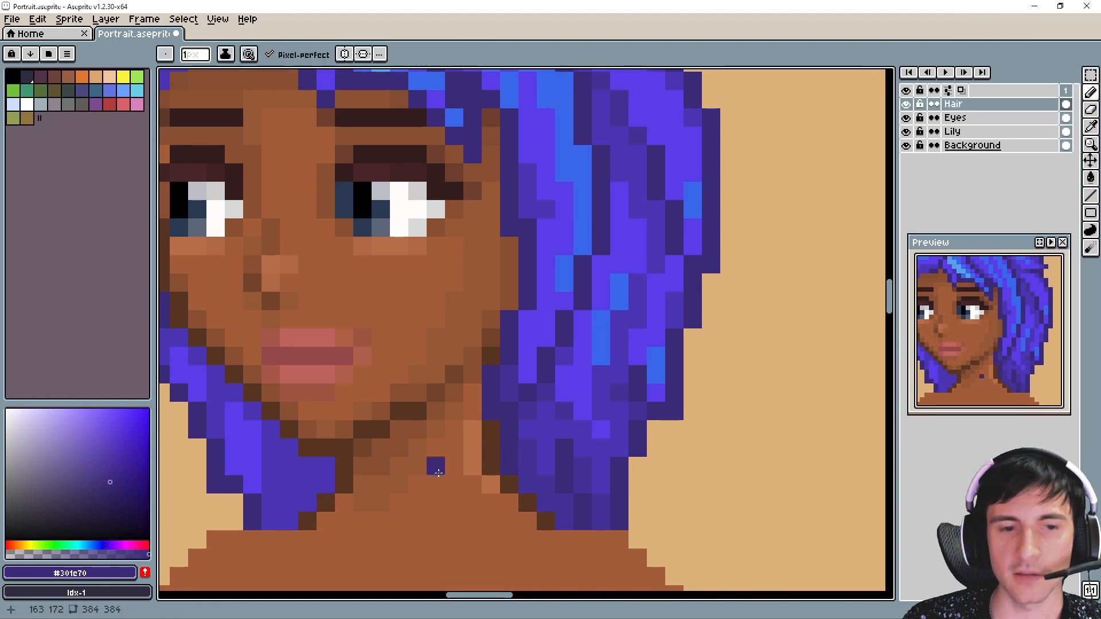
key(ctrl+z)
Darken the outer outline of the lower right hair with a deeper purple of hue 253°, saturation 72 and value 30.
click(109, 498)
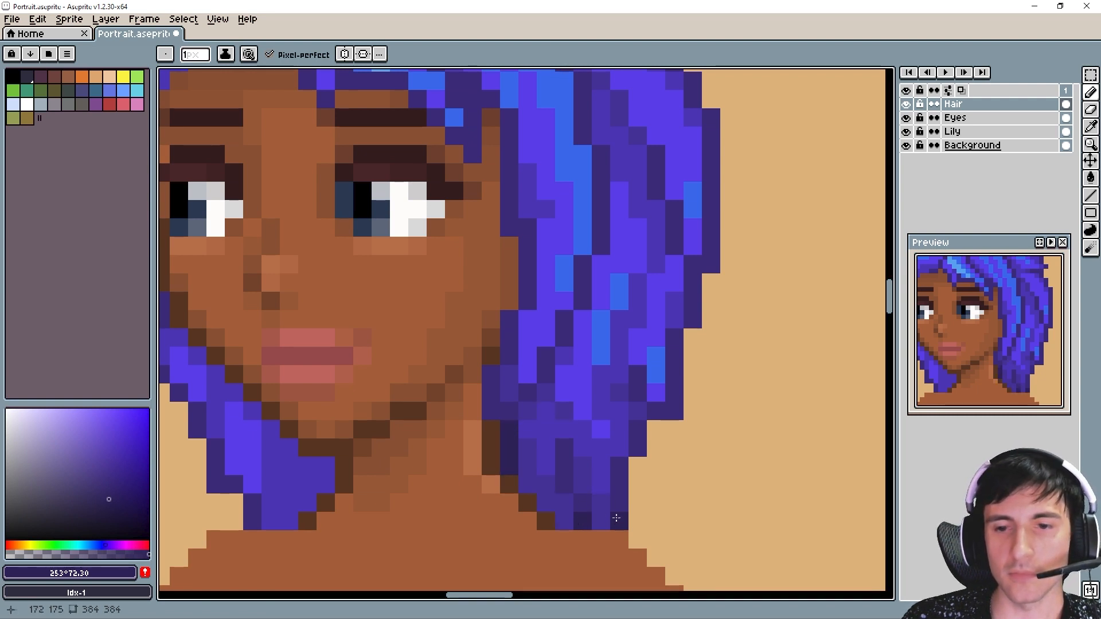
drag(619, 502, 621, 465)
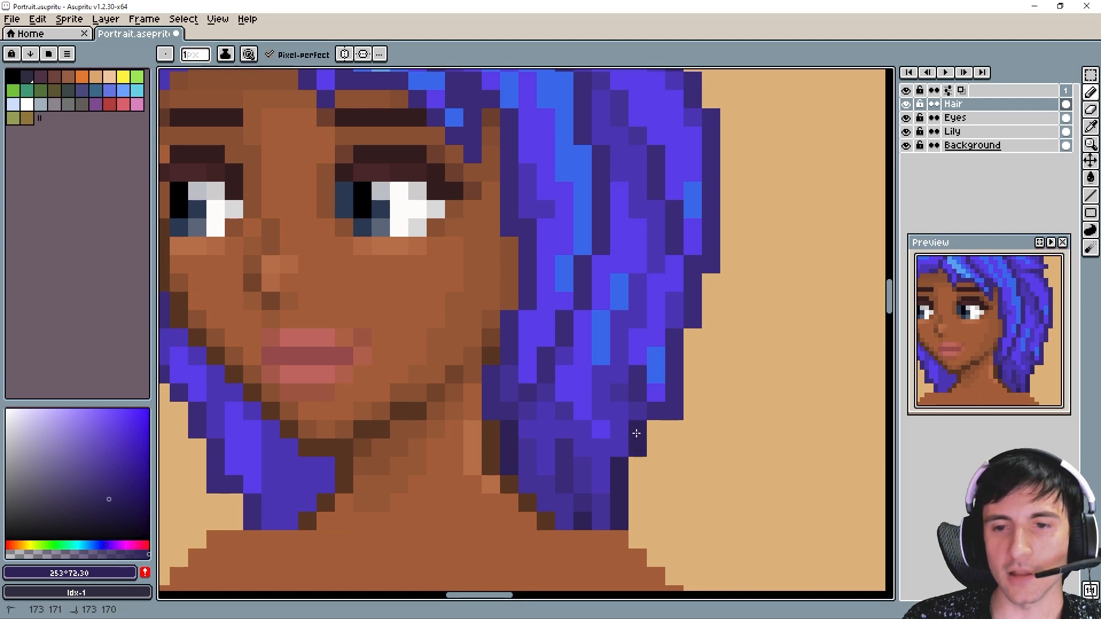
click(654, 409)
mouse_move(729, 338)
mouse_down()
mouse_move(696, 376)
mouse_move(663, 320)
mouse_up()
scroll(975, 390, down, 2)
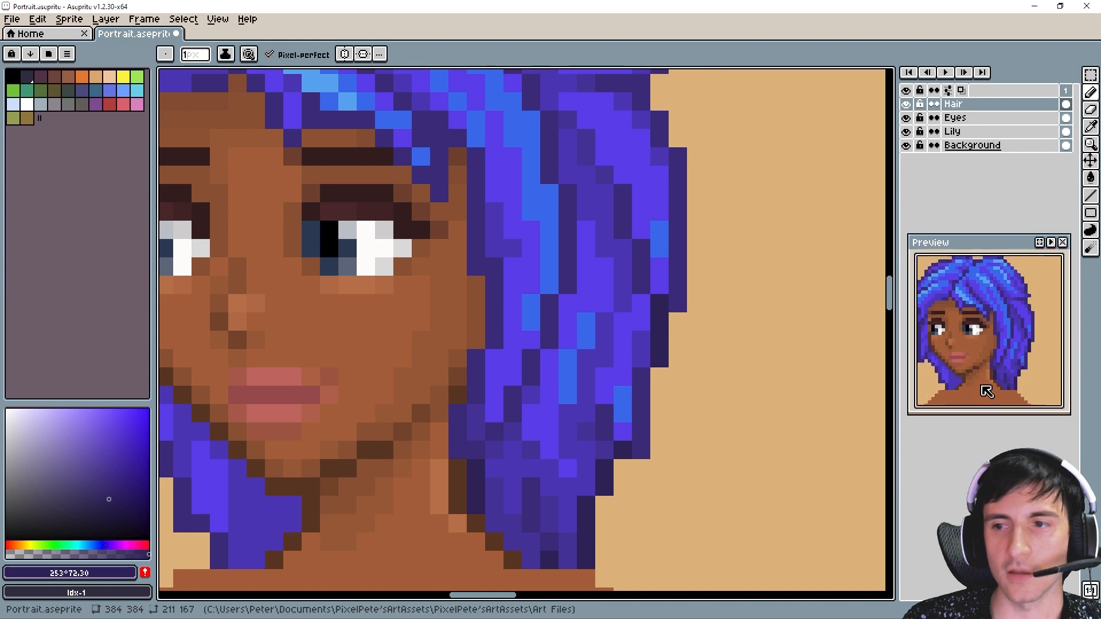
drag(442, 402, 552, 422)
drag(549, 269, 550, 363)
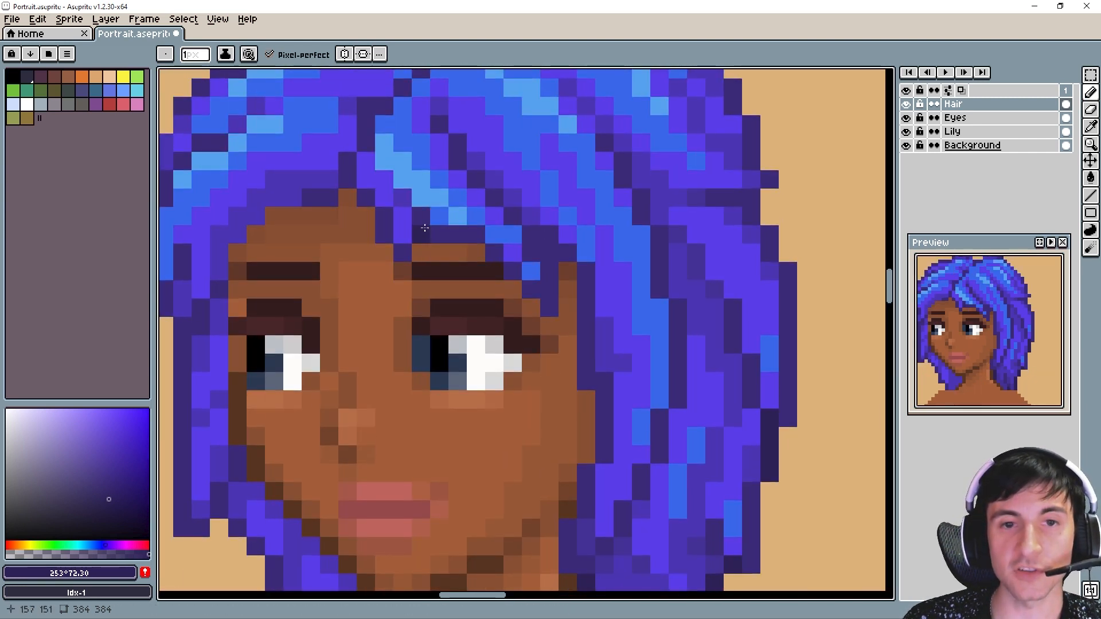
Darken the lower end of the hair parting above the forehead with the deep purple of hue 253°, saturation 72, value 30.
click(347, 179)
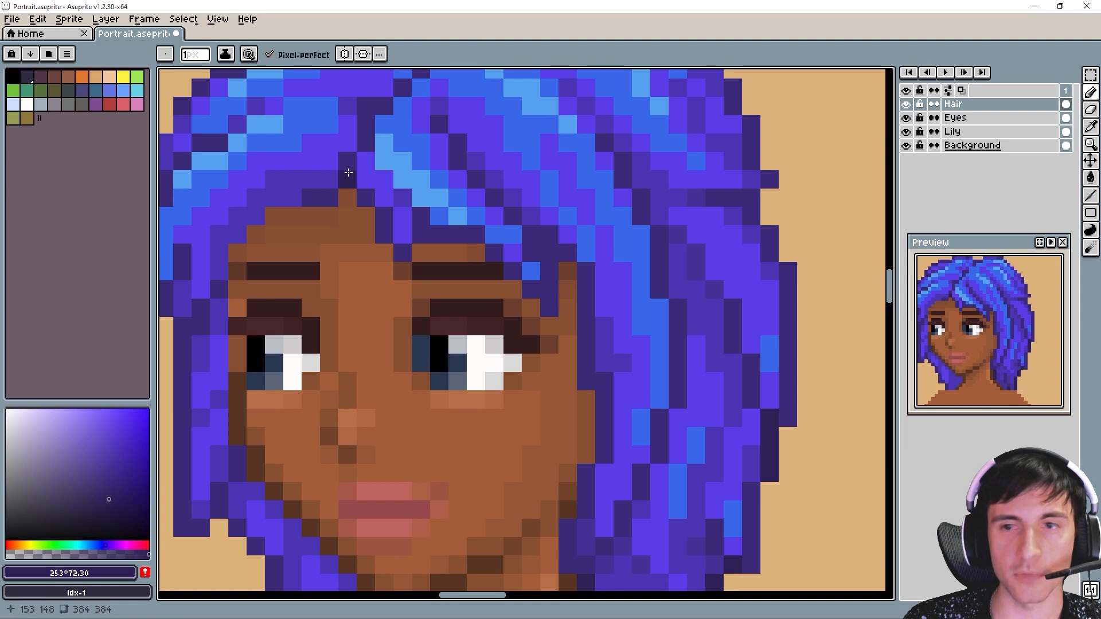
mouse_move(348, 169)
mouse_down()
mouse_move(368, 144)
mouse_move(360, 196)
mouse_up()
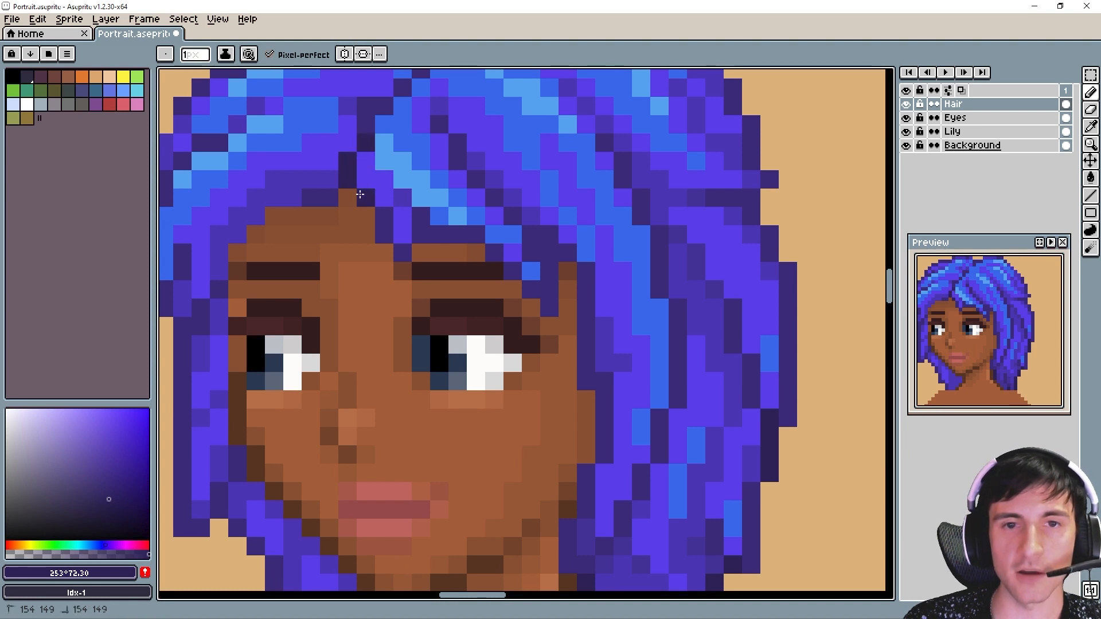
drag(347, 378, 492, 376)
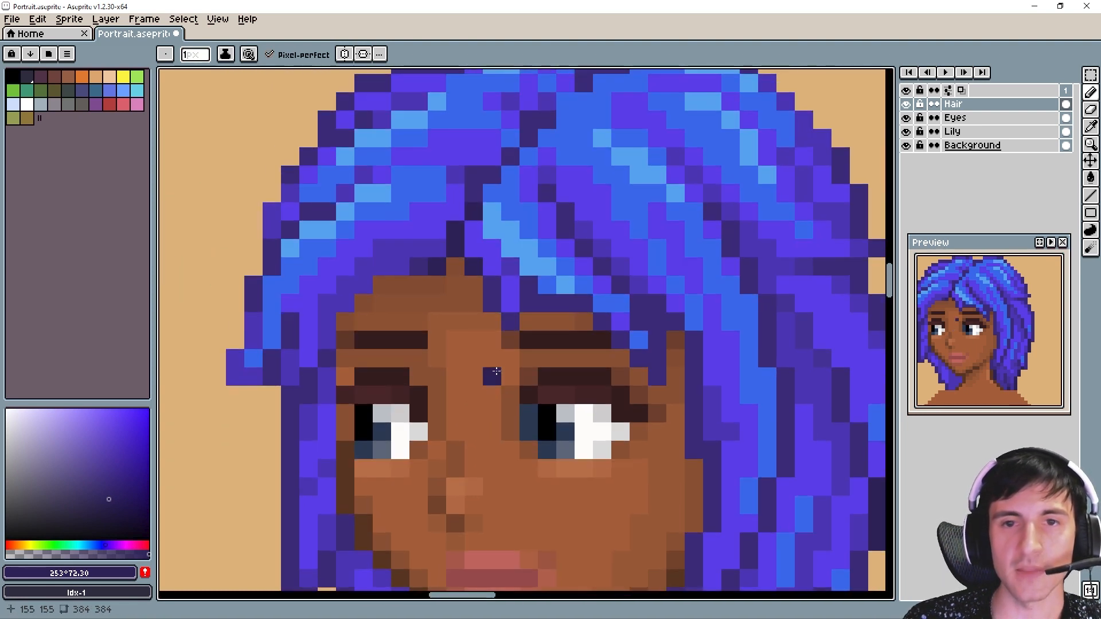
Deepen the gap between the lower right strands and the inner hair edge beside the cheek with the same dark purple.
scroll(503, 365, down, 3)
scroll(503, 365, up, 1)
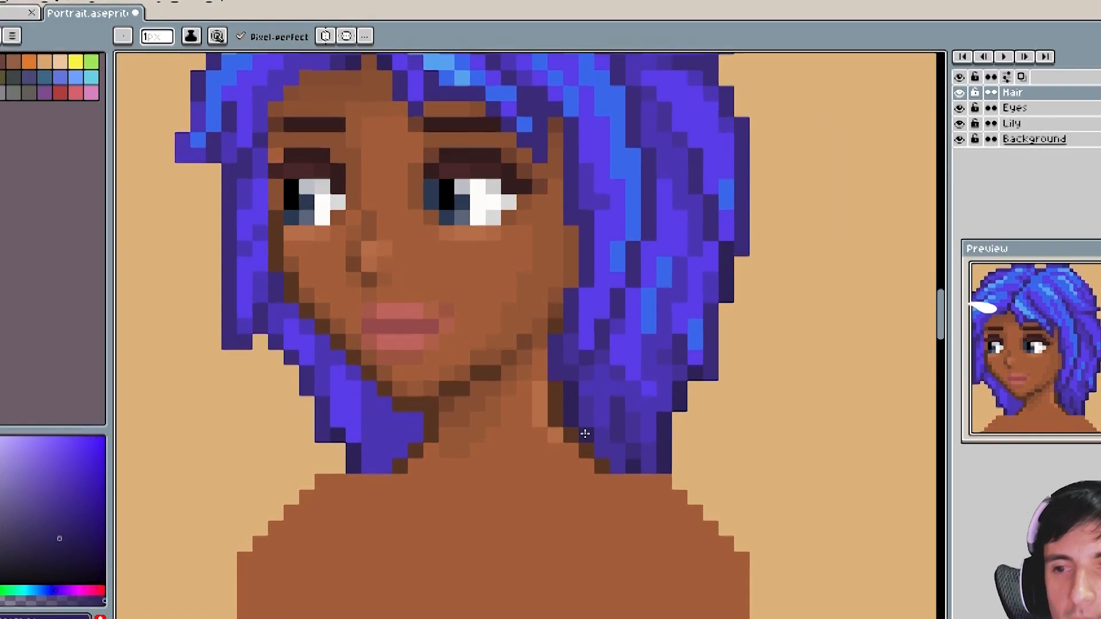
mouse_move(587, 359)
mouse_down()
mouse_move(573, 372)
mouse_move(628, 282)
mouse_up()
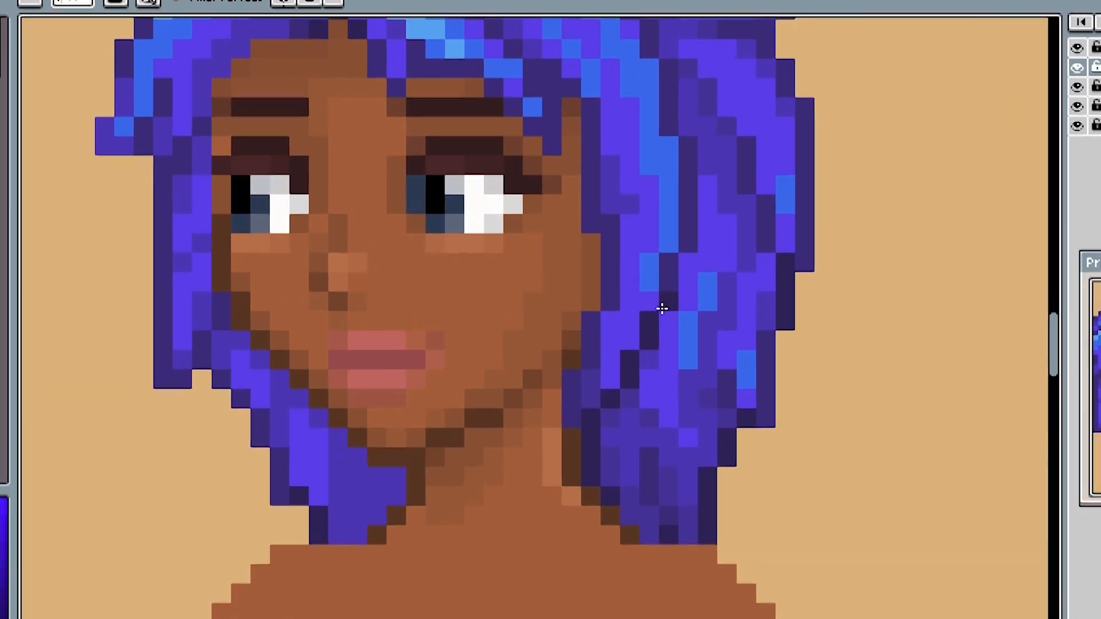
mouse_move(587, 220)
mouse_down()
mouse_move(572, 311)
mouse_move(586, 342)
mouse_up()
Darken the gap behind the end of the right fringe and the notch beneath the stray strand on the right outline.
drag(583, 255, 543, 219)
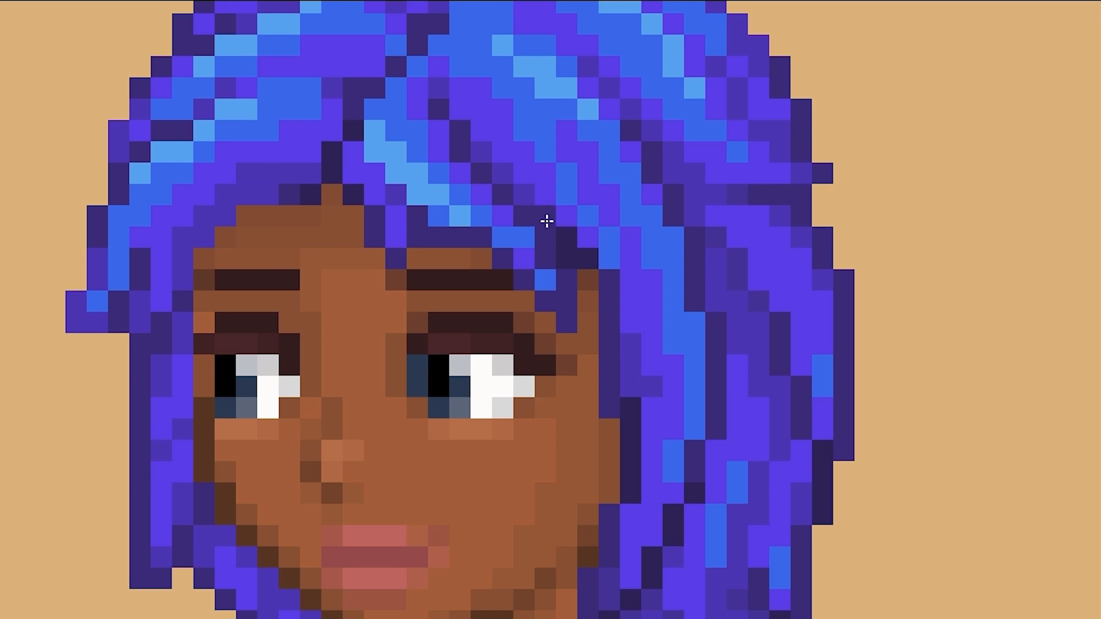
scroll(771, 218, right, 1)
click(772, 218)
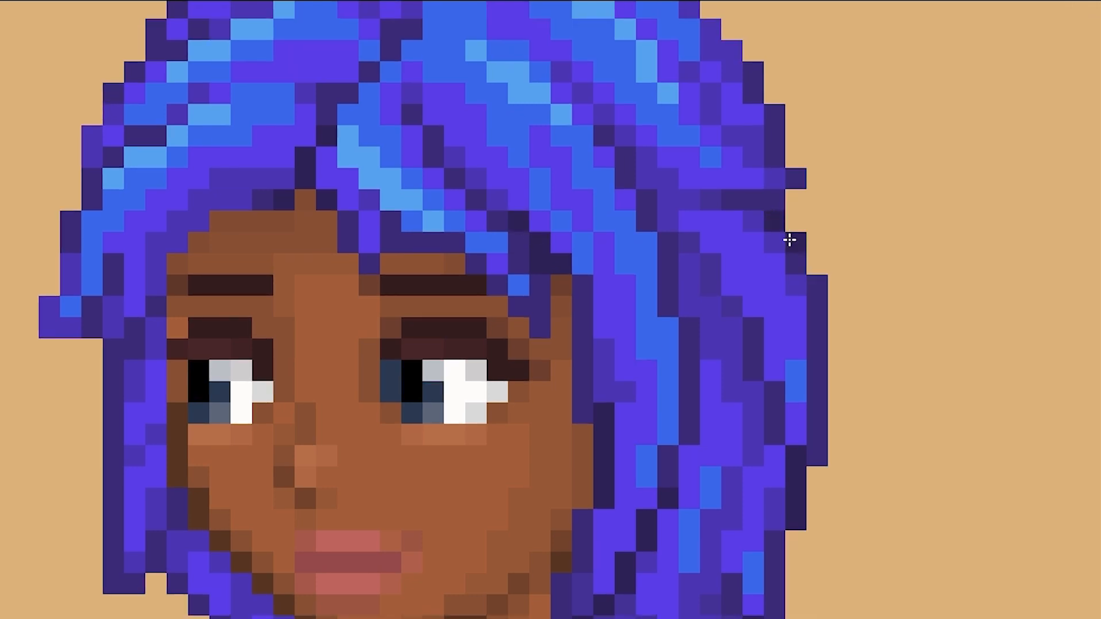
Shade the upper part of the right-hand side strands, below the stray strand, with darker mid-purple pixels.
scroll(492, 217, up, 3)
scroll(466, 189, down, 1)
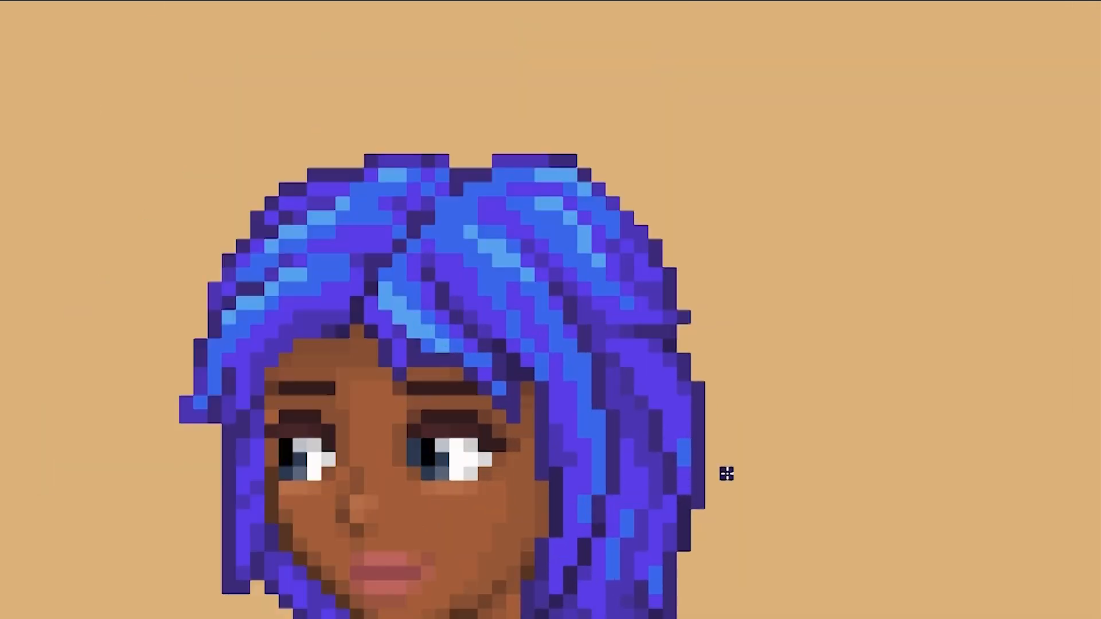
scroll(675, 401, up, 1)
click(668, 464)
click(647, 402)
mouse_move(582, 317)
mouse_down()
mouse_move(622, 354)
mouse_move(667, 442)
mouse_up()
scroll(828, 504, down, 2)
scroll(536, 329, up, 1)
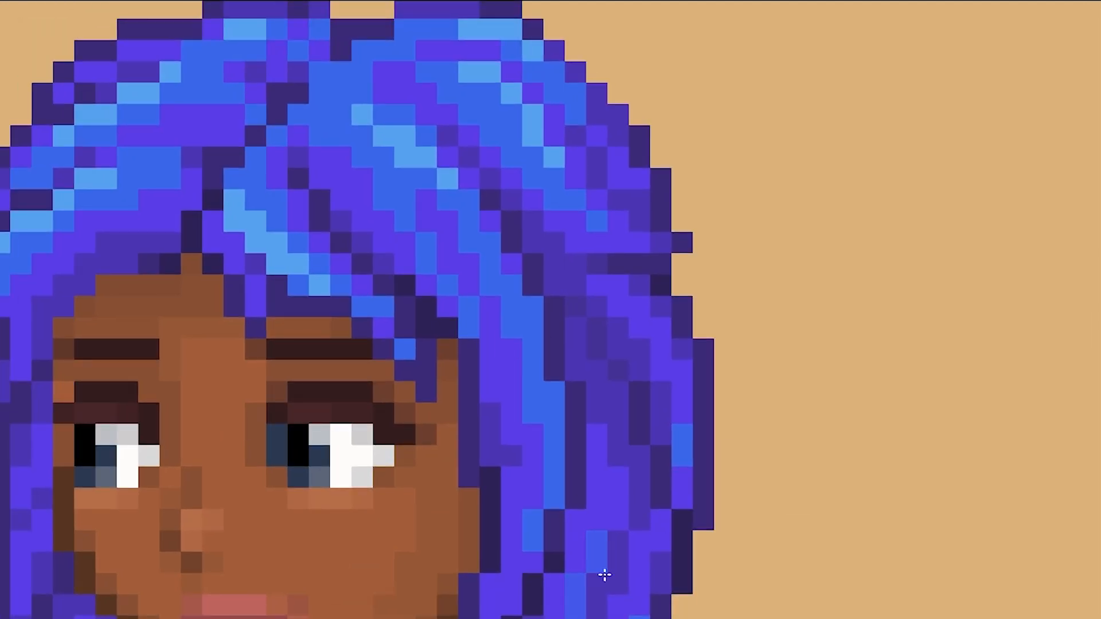
Recolour the lower blue highlights on the right side hair with a more purple blue.
click(682, 416)
click(527, 555)
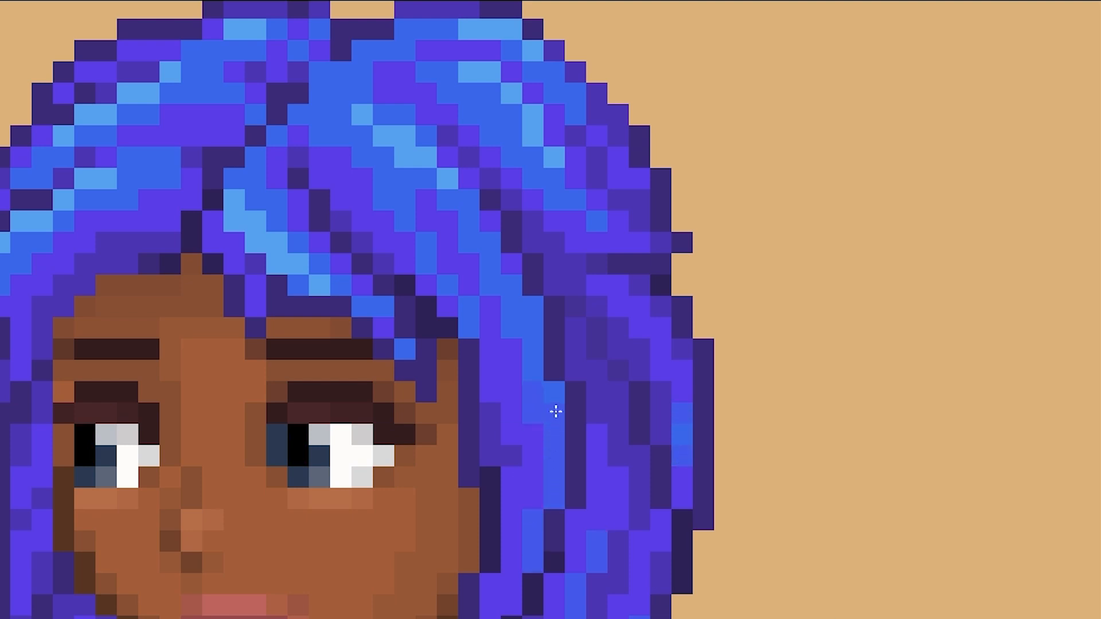
drag(741, 445, 739, 467)
drag(701, 611, 709, 565)
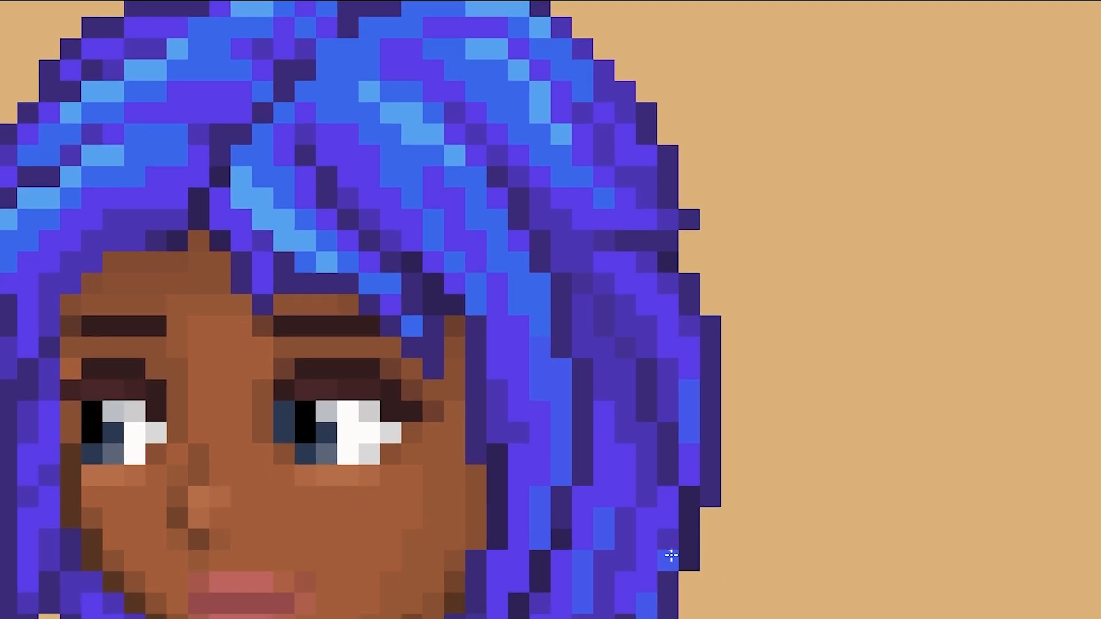
Add a small purple-blue highlight to the left side hair beside the cheek.
mouse_move(315, 589)
mouse_down()
mouse_move(499, 558)
mouse_move(486, 535)
mouse_up()
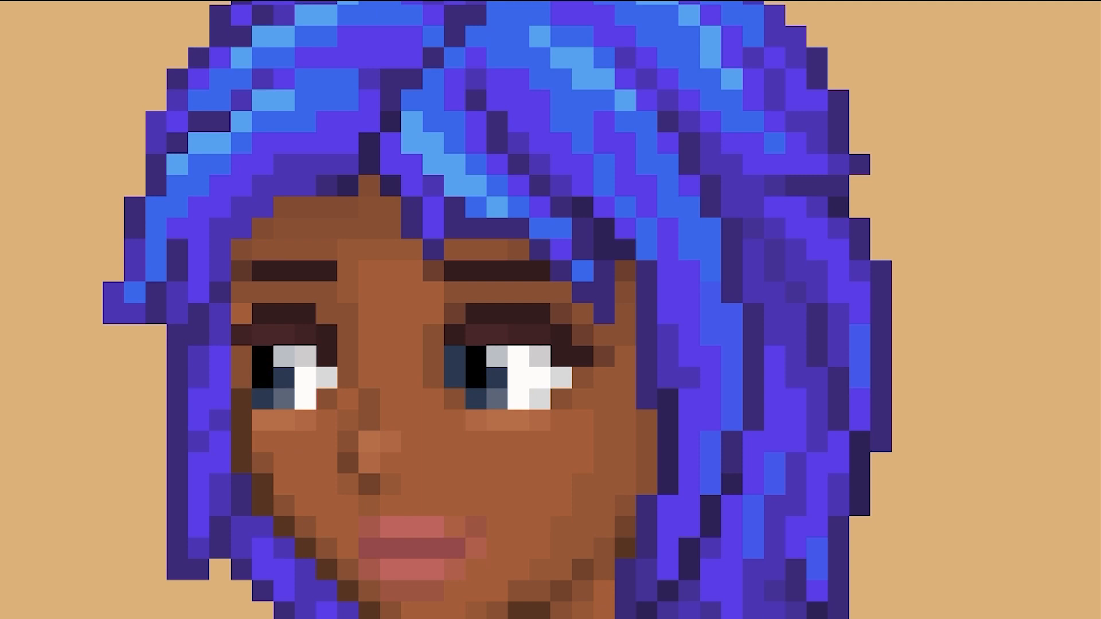
click(194, 423)
drag(177, 441, 255, 452)
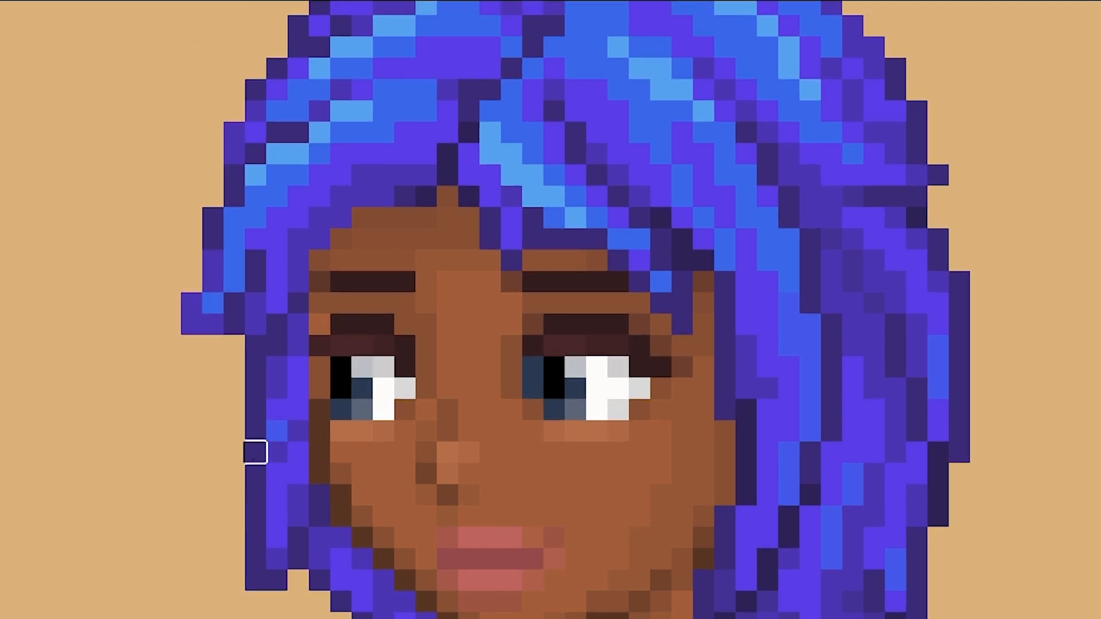
Erase outline pixels on the left side hair to form notches beneath the fringe tip and beside the cheek, and darken the inner edge.
right_click(255, 452)
mouse_move(315, 580)
mouse_down()
mouse_move(337, 585)
mouse_move(324, 559)
mouse_up()
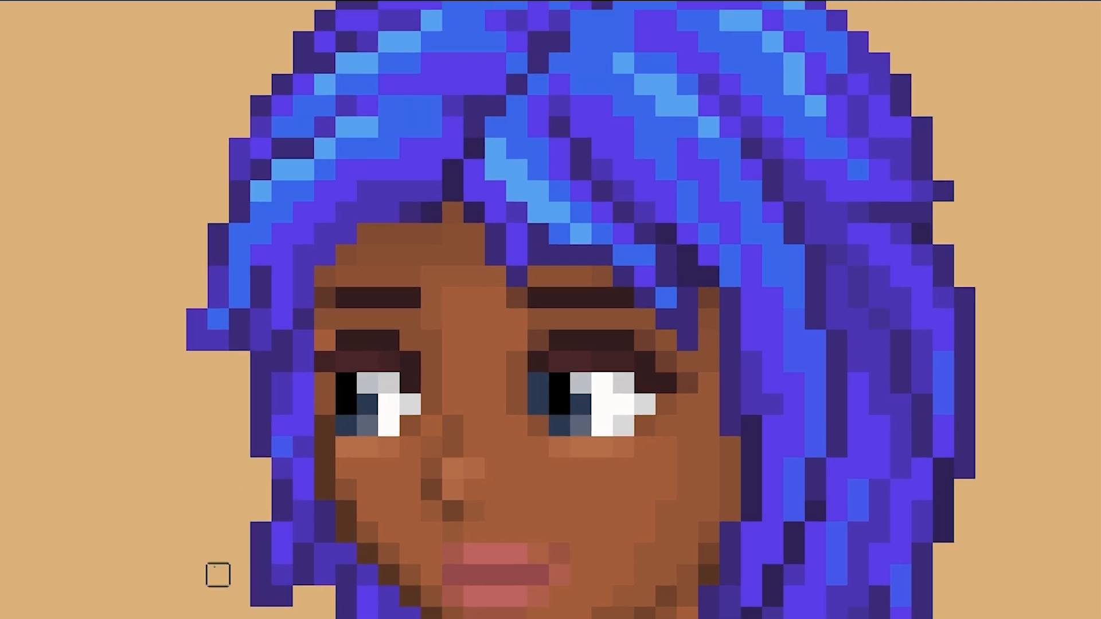
mouse_move(298, 468)
mouse_down()
mouse_move(305, 409)
mouse_move(303, 466)
mouse_up()
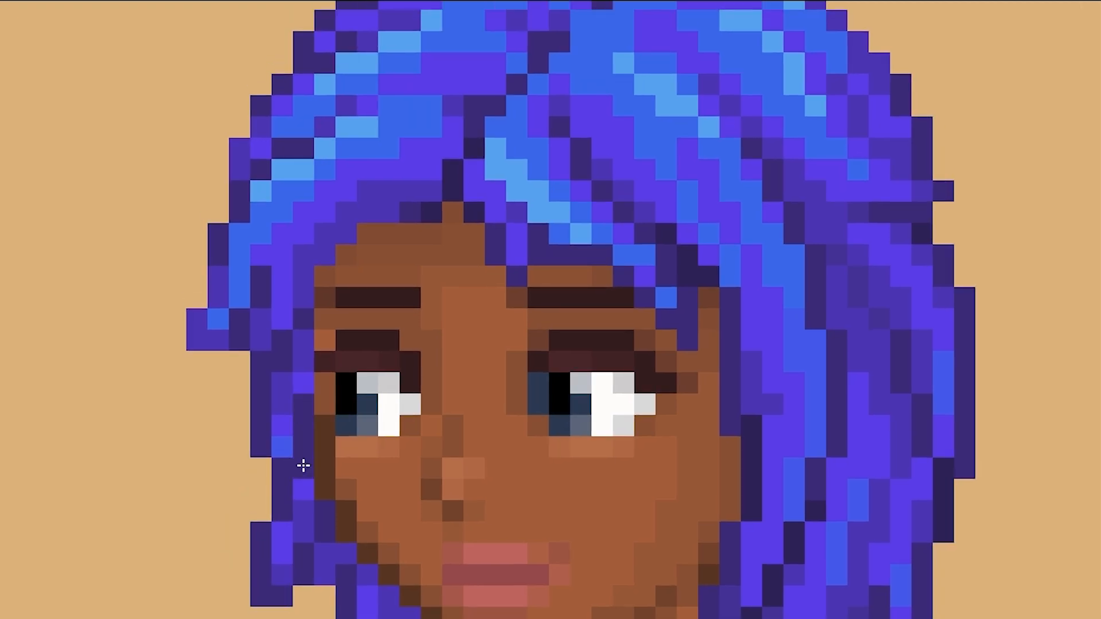
right_click(261, 341)
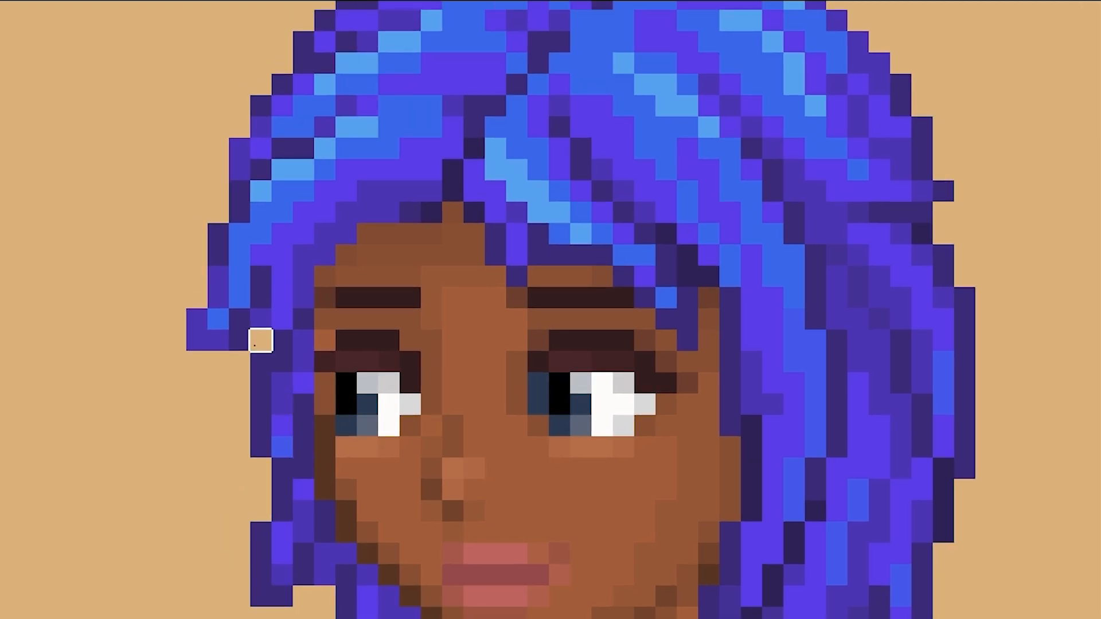
right_click(260, 362)
Paint a dark purple shadow along the underside of the left fringe, with a deeper edge against the forehead.
drag(345, 191, 283, 312)
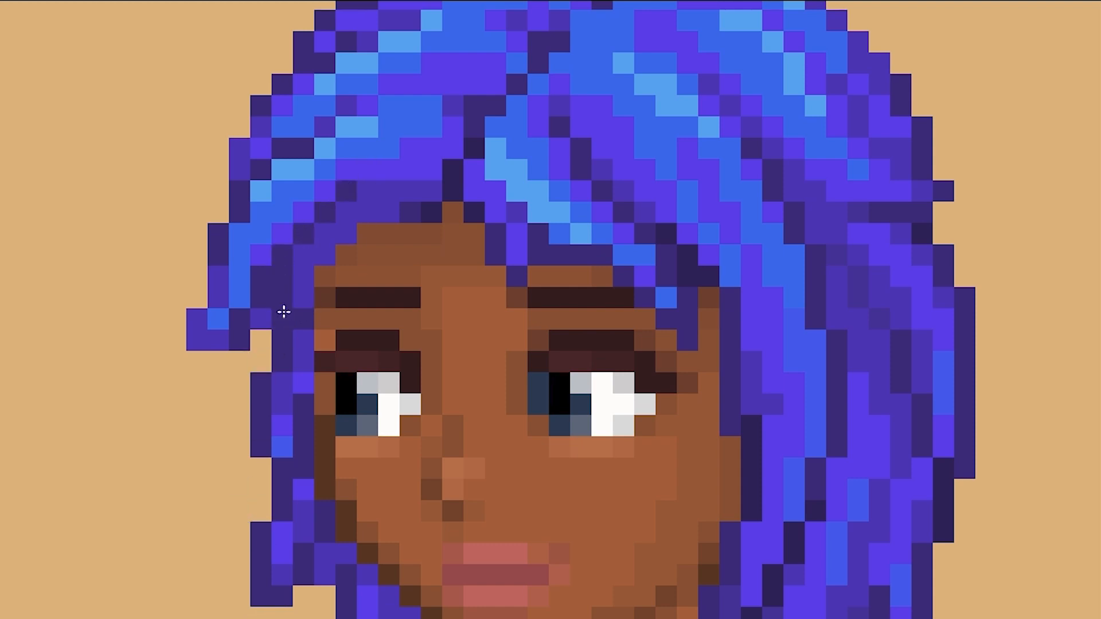
drag(304, 192, 262, 238)
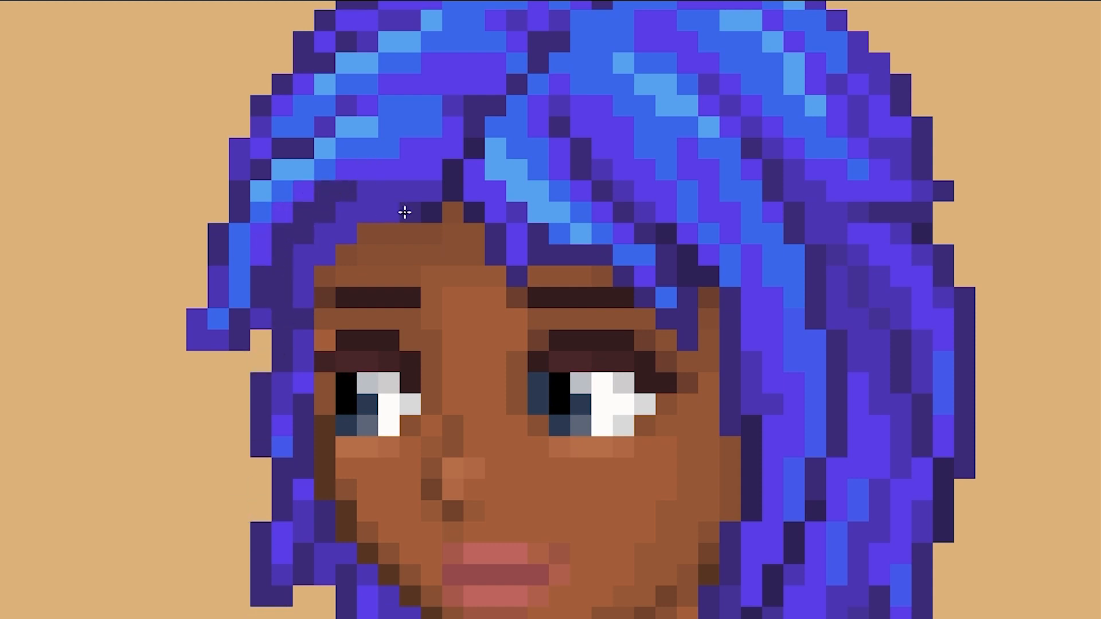
mouse_move(404, 212)
mouse_down()
mouse_move(312, 253)
mouse_move(378, 191)
mouse_up()
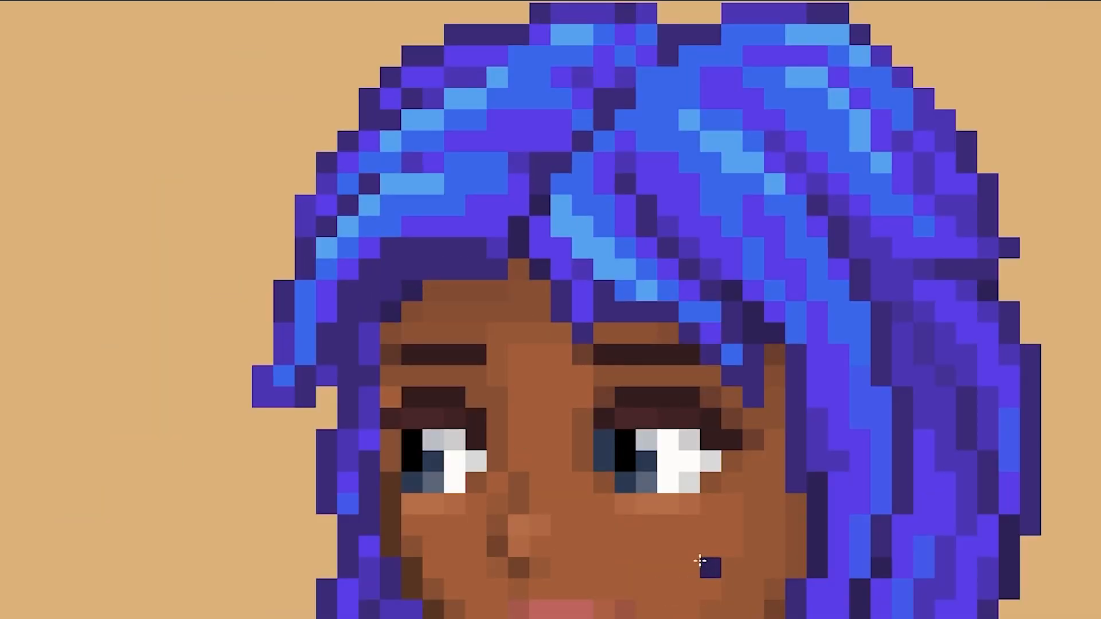
drag(434, 271, 497, 270)
Darken the skin pixels just beneath the hair at the forehead parting, the left fringe edge and the right temple.
click(518, 268)
click(540, 290)
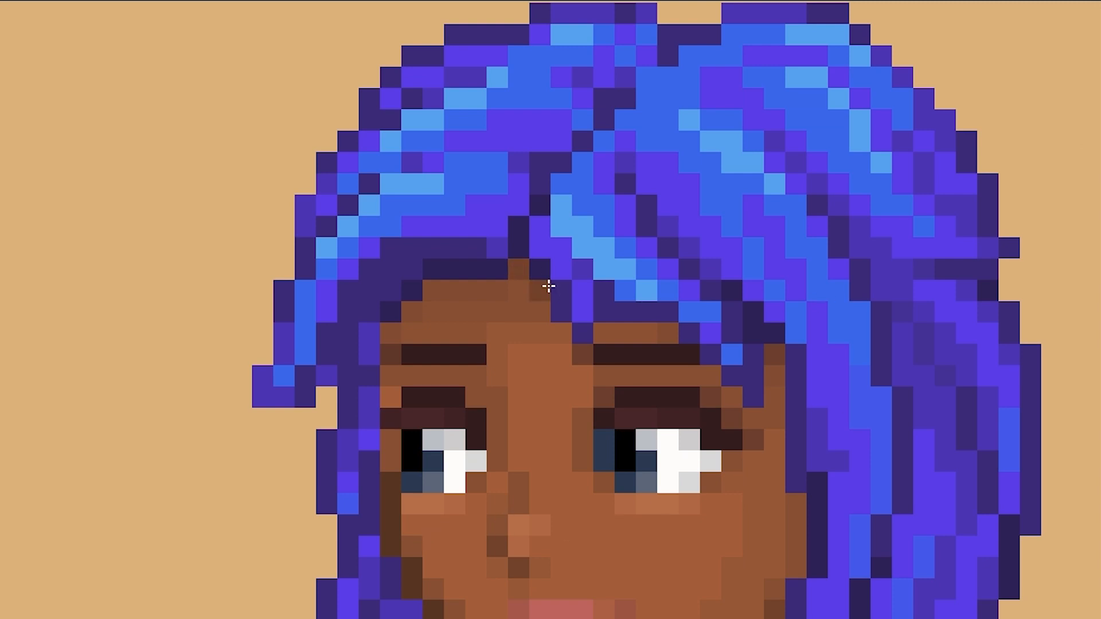
click(433, 290)
click(775, 377)
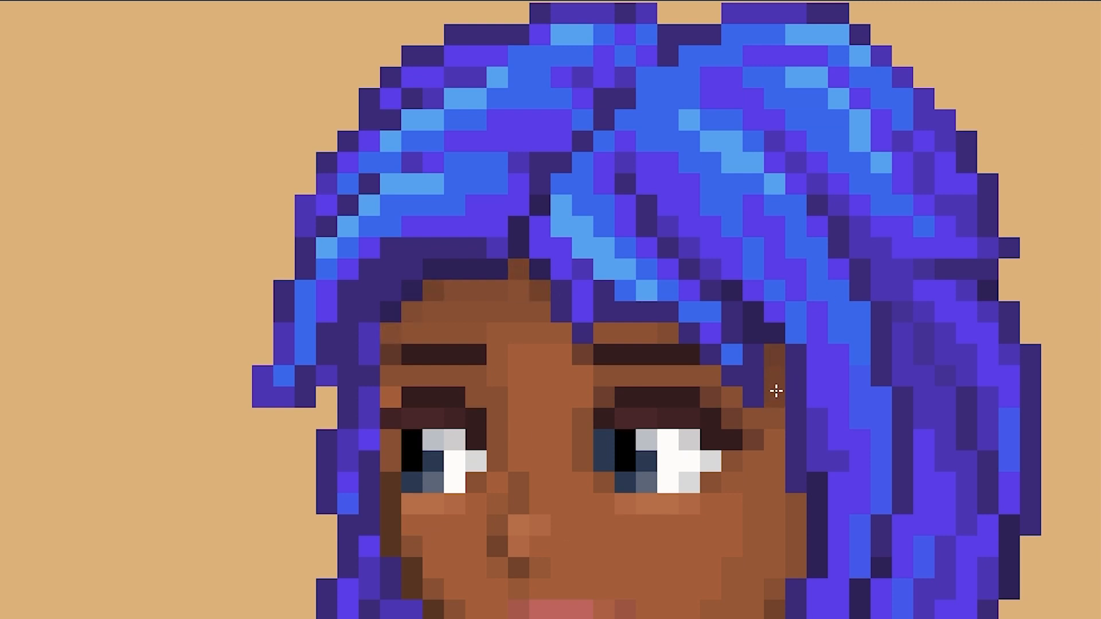
click(774, 396)
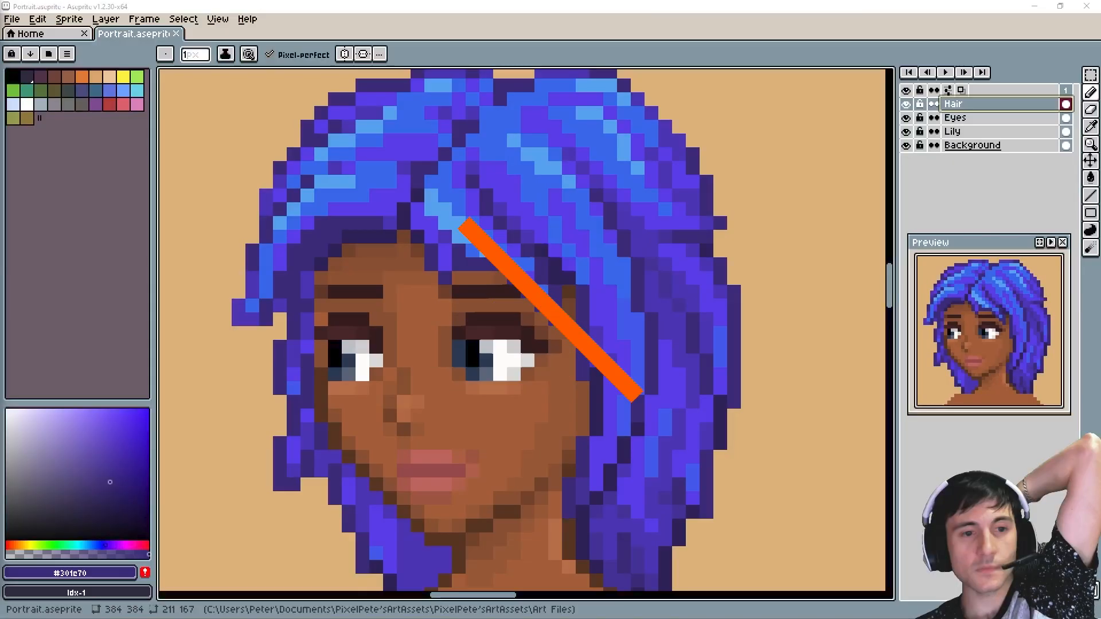
Compare the portrait with and without the Hair layer, leaving the layer shown and the whole head in view.
click(907, 105)
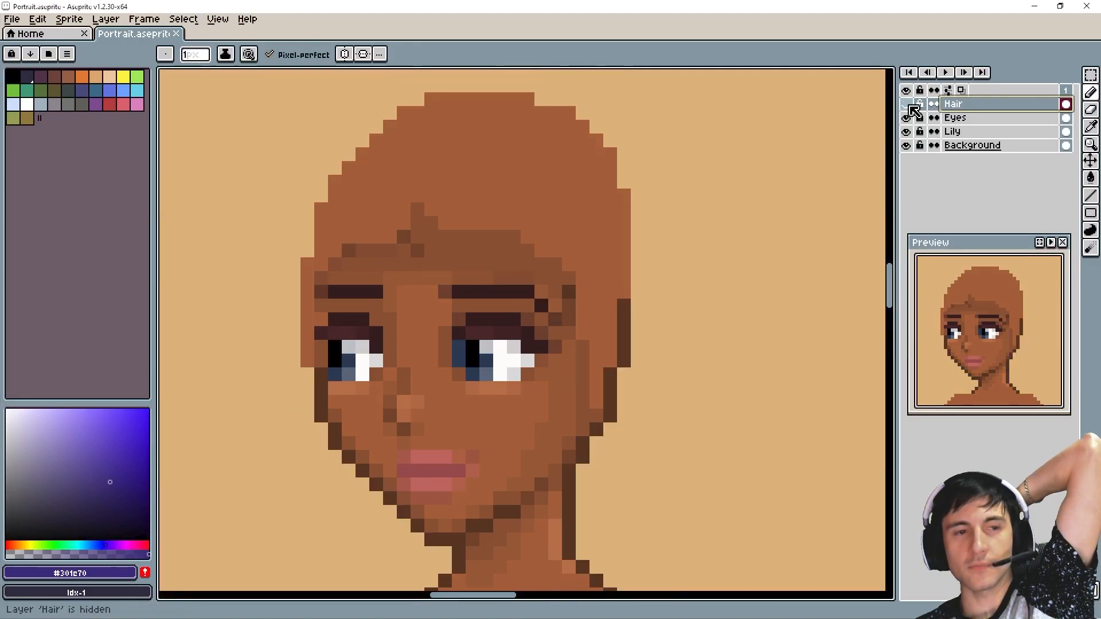
click(907, 104)
click(907, 104)
click(908, 105)
click(908, 105)
click(909, 105)
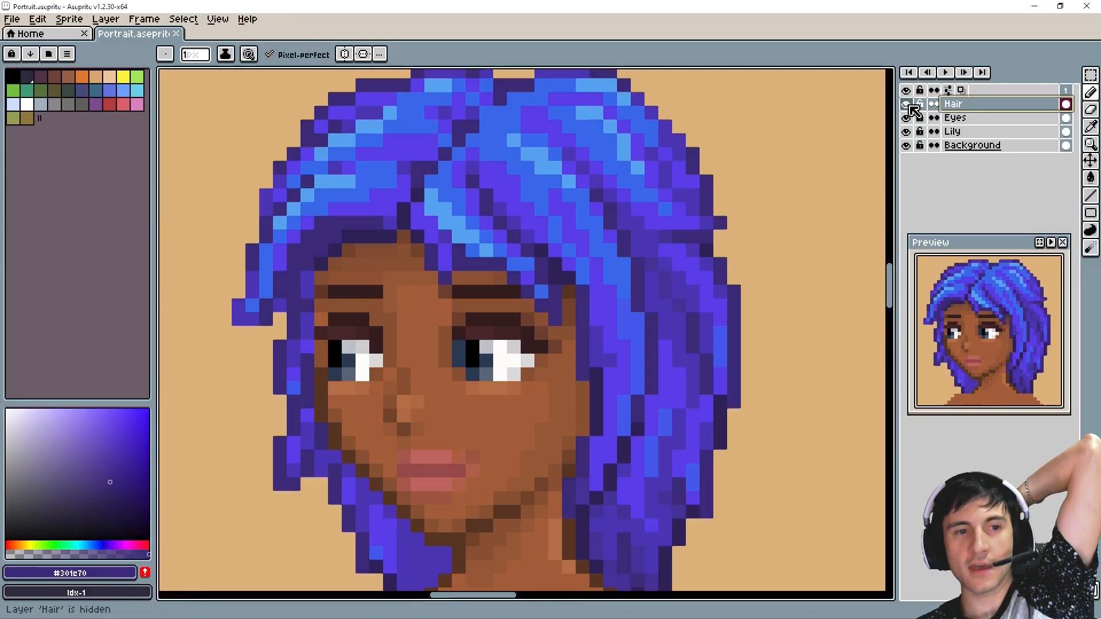
click(908, 105)
click(908, 105)
click(908, 105)
click(909, 105)
click(908, 105)
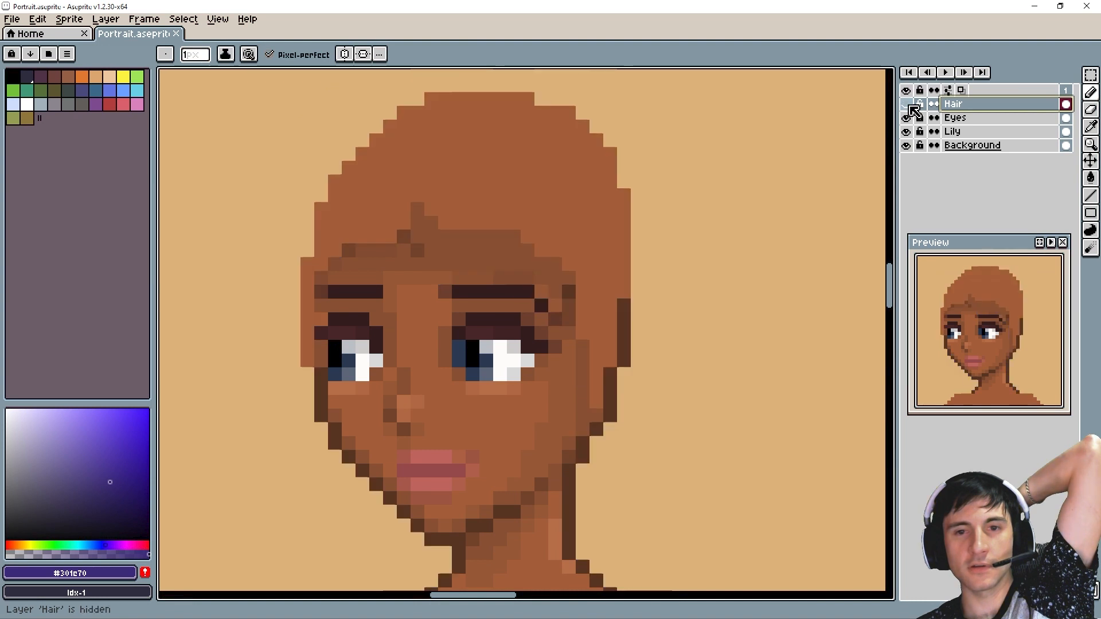
click(908, 105)
click(909, 105)
click(908, 105)
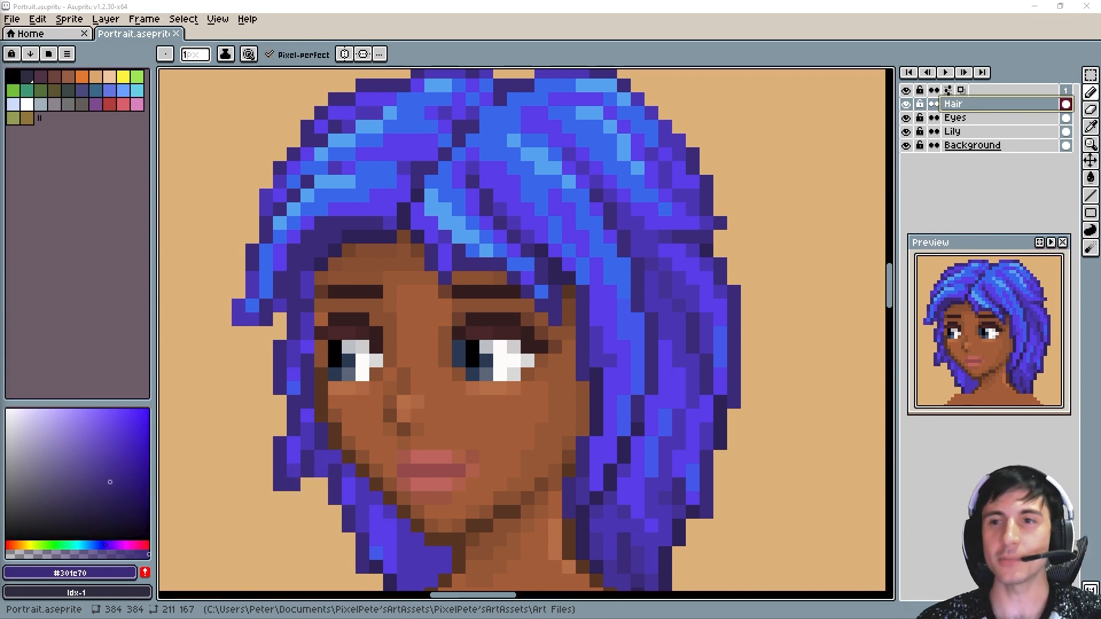
click(907, 104)
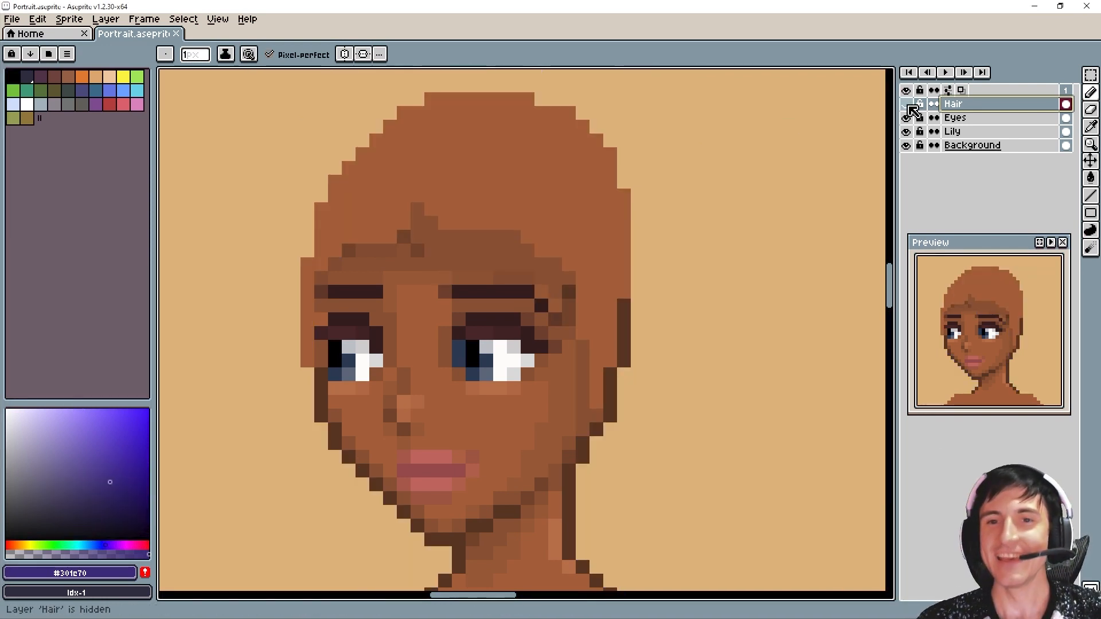
click(907, 104)
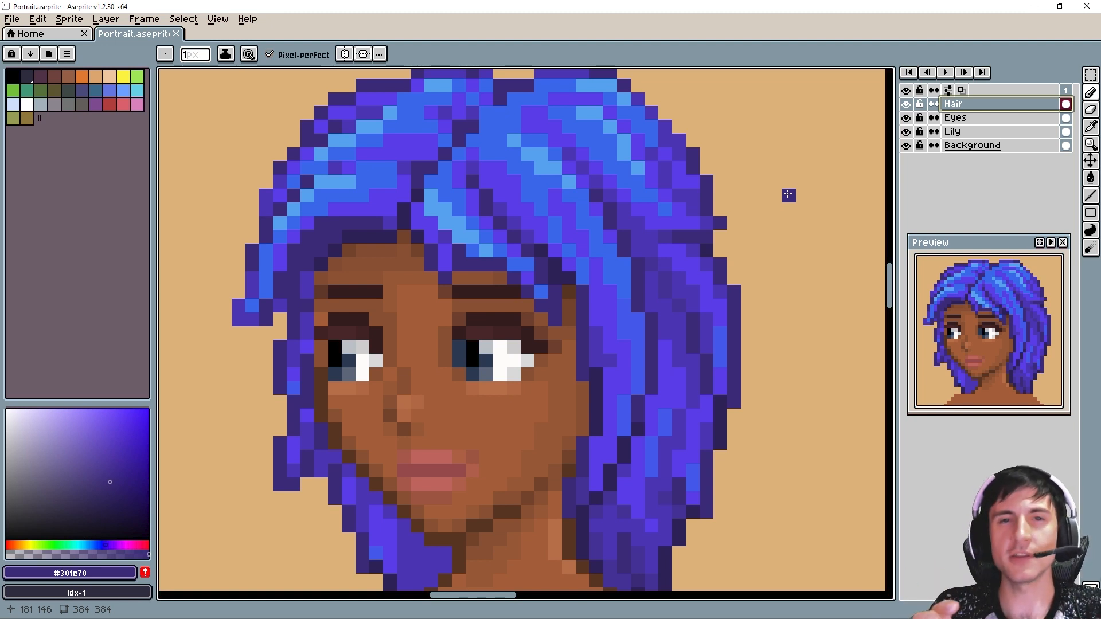
scroll(788, 195, down, 2)
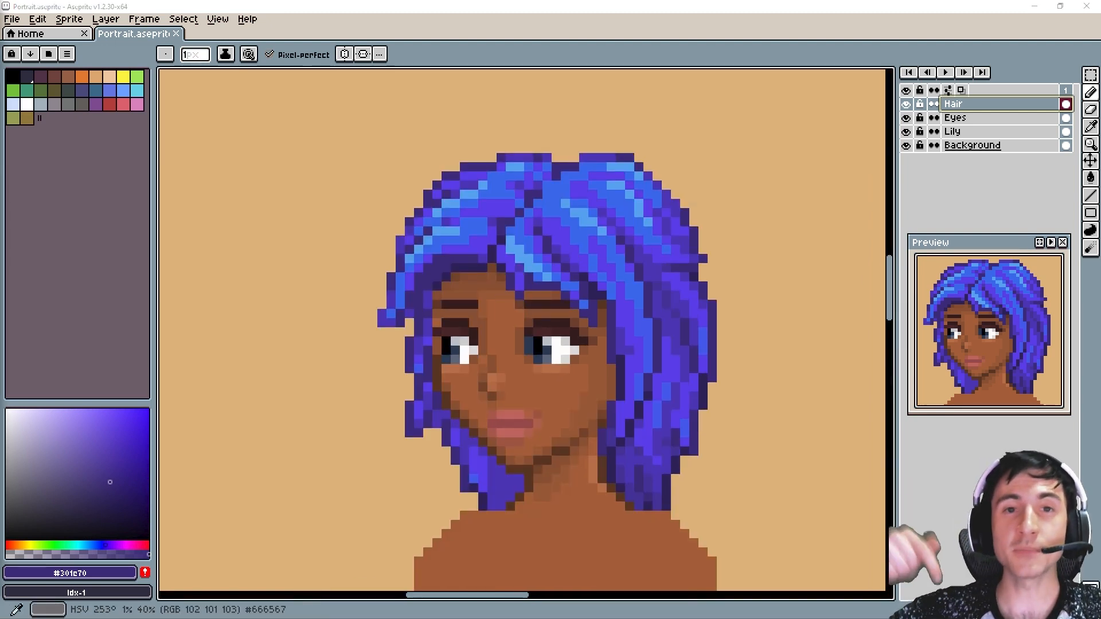